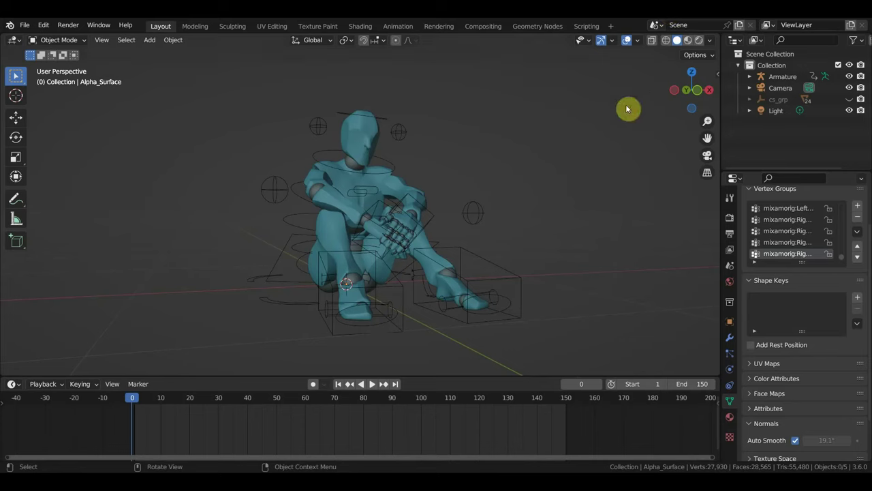
Play the character's existing animation and scrub through its frames
{"action": "key", "text": "space"}
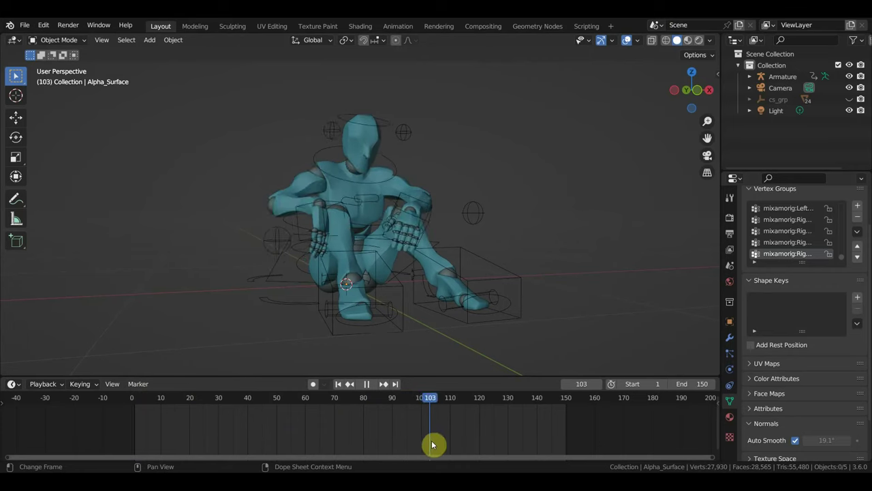
{"action": "mouse_move", "coordinate": [431, 441]}
{"action": "left_mouse_down"}
{"action": "mouse_move", "coordinate": [495, 454]}
{"action": "mouse_move", "coordinate": [138, 416]}
{"action": "left_mouse_up"}
{"action": "scroll", "coordinate": [478, 215], "scroll_direction": "up", "scroll_amount": 2}
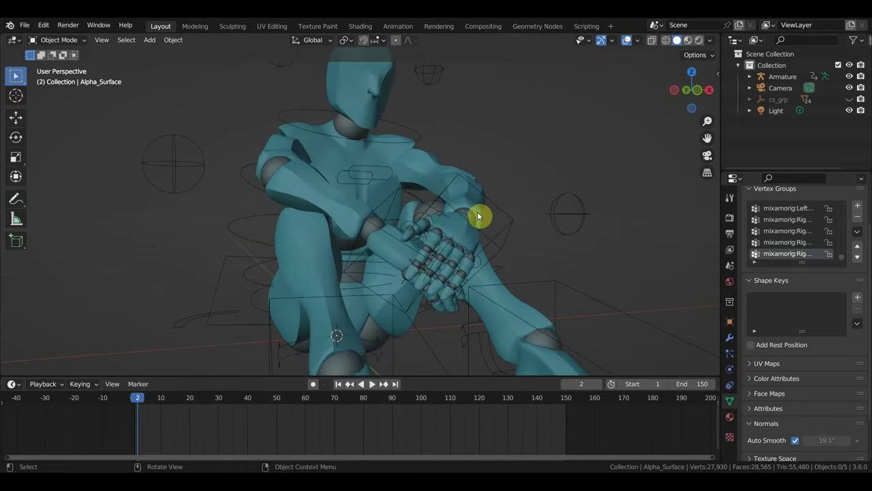
Switch to Front Orthographic view and pan to recentre the character
{"action": "key", "text": "KP_1"}
{"action": "scroll", "coordinate": [482, 216], "scroll_direction": "down", "scroll_amount": 3}
{"action": "scroll", "coordinate": [484, 216], "scroll_direction": "down", "scroll_amount": 1}
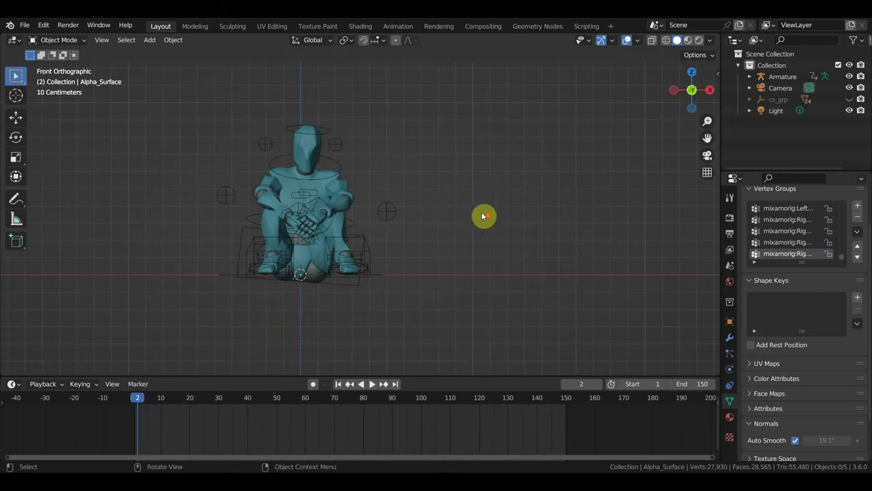
{"action": "scroll", "coordinate": [483, 216], "scroll_direction": "up", "scroll_amount": 2}
{"action": "middle_click_drag", "start_coordinate": [436, 208], "coordinate": [473, 232], "text": "shift"}
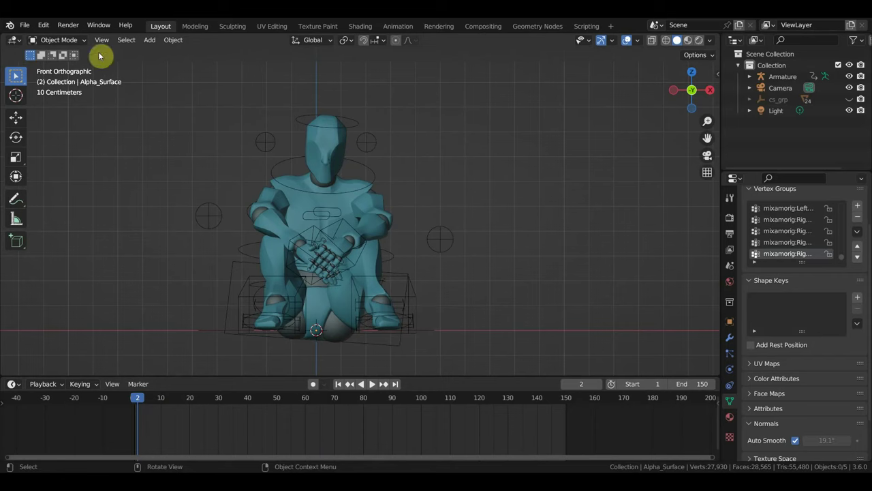
Add a UV sphere and scale it down to about 0.0928
{"action": "left_click", "coordinate": [150, 40]}
{"action": "mouse_move", "coordinate": [166, 53]}
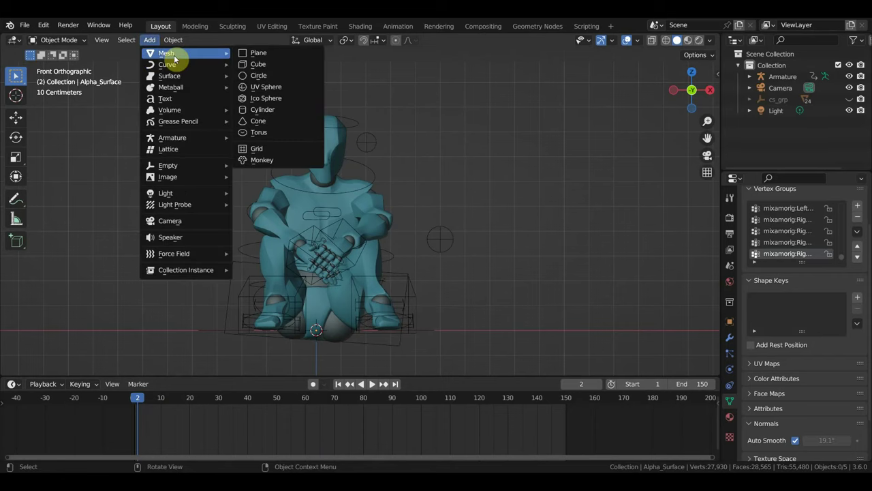
{"action": "left_click", "coordinate": [271, 87]}
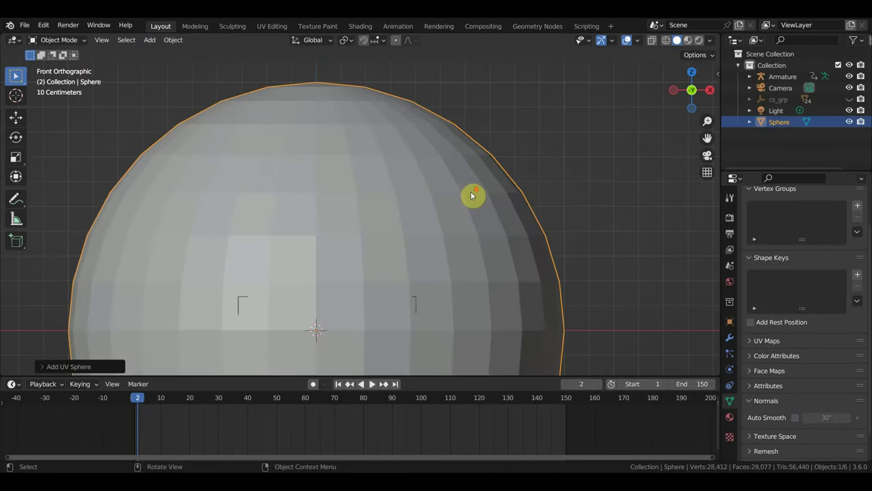
{"action": "scroll", "coordinate": [471, 196], "scroll_direction": "down", "scroll_amount": 6}
{"action": "key", "text": "s"}
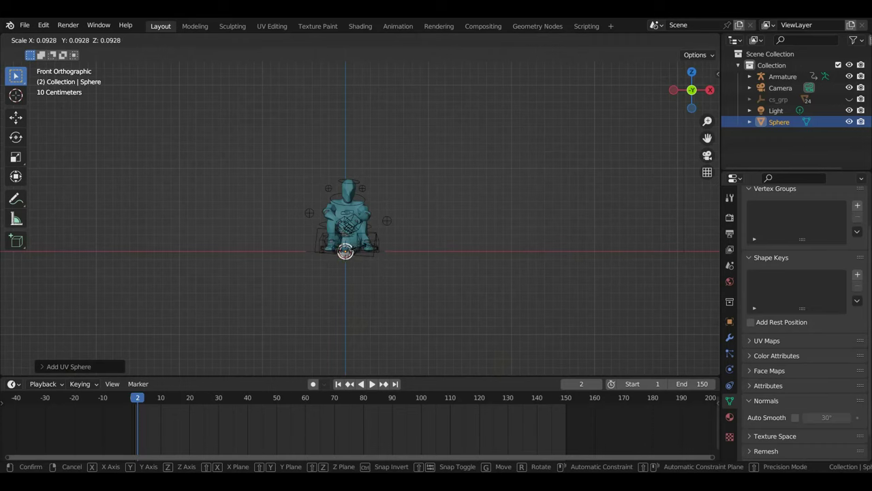
{"action": "left_click", "coordinate": [359, 249]}
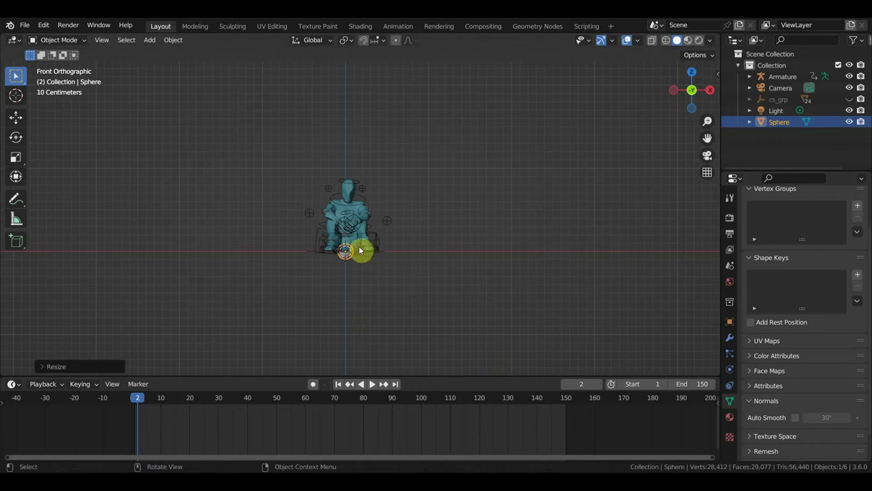
Raise the sphere about 1.1 m along Z above the head, then select the armature
{"action": "left_click", "coordinate": [17, 114]}
{"action": "left_click_drag", "start_coordinate": [351, 210], "coordinate": [364, 93]}
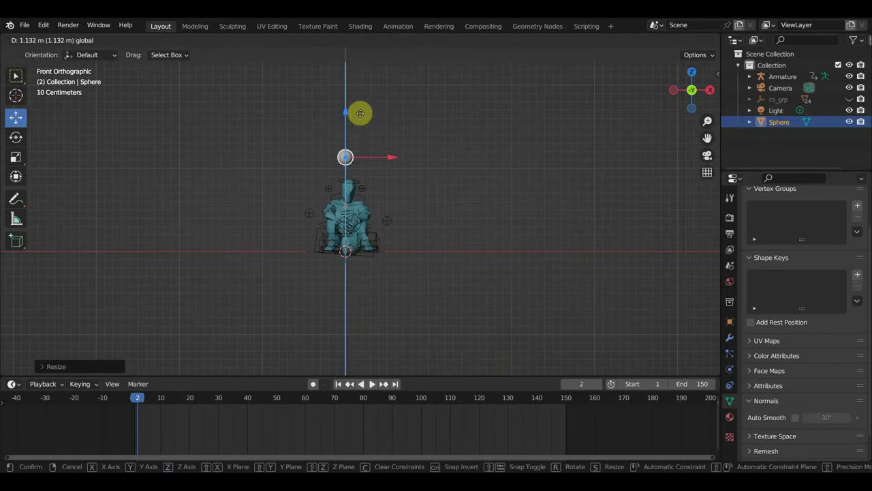
{"action": "scroll", "coordinate": [416, 154], "scroll_direction": "up", "scroll_amount": 4}
{"action": "scroll", "coordinate": [483, 246], "scroll_direction": "down", "scroll_amount": 1}
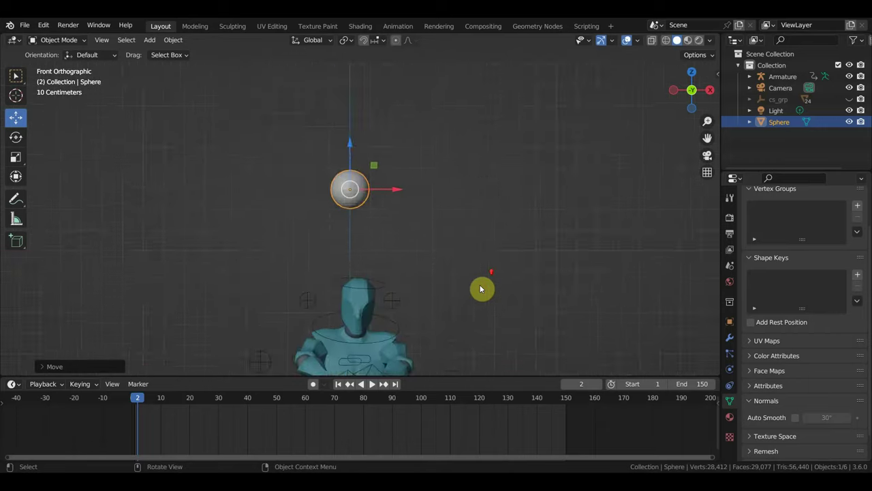
{"action": "scroll", "coordinate": [480, 284], "scroll_direction": "up", "scroll_amount": 5}
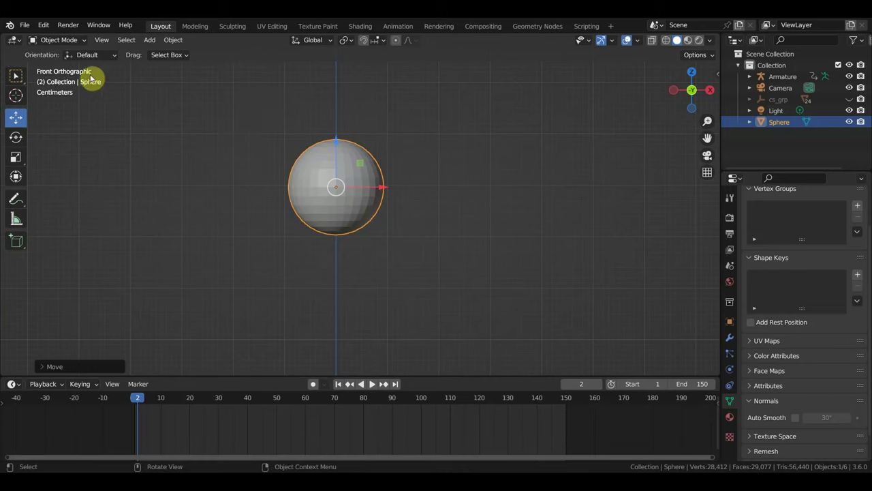
{"action": "scroll", "coordinate": [300, 181], "scroll_direction": "down", "scroll_amount": 1}
{"action": "scroll", "coordinate": [300, 181], "scroll_direction": "down", "scroll_amount": 3}
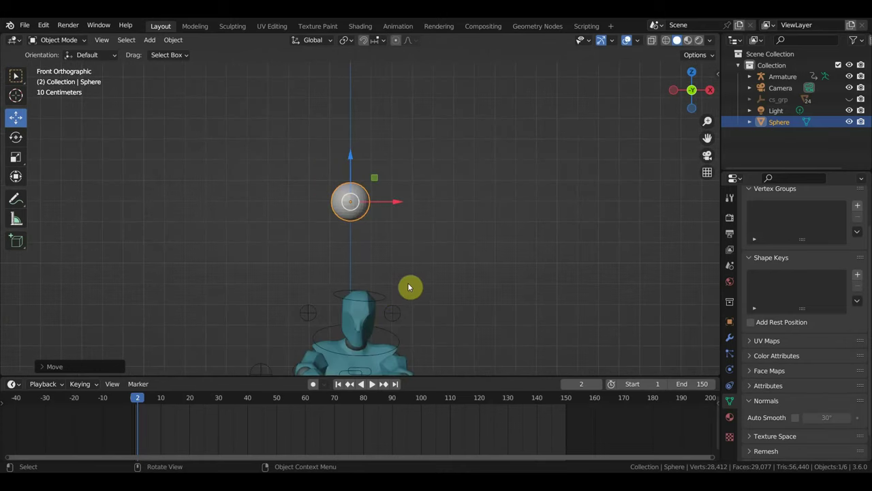
{"action": "left_click", "coordinate": [387, 298]}
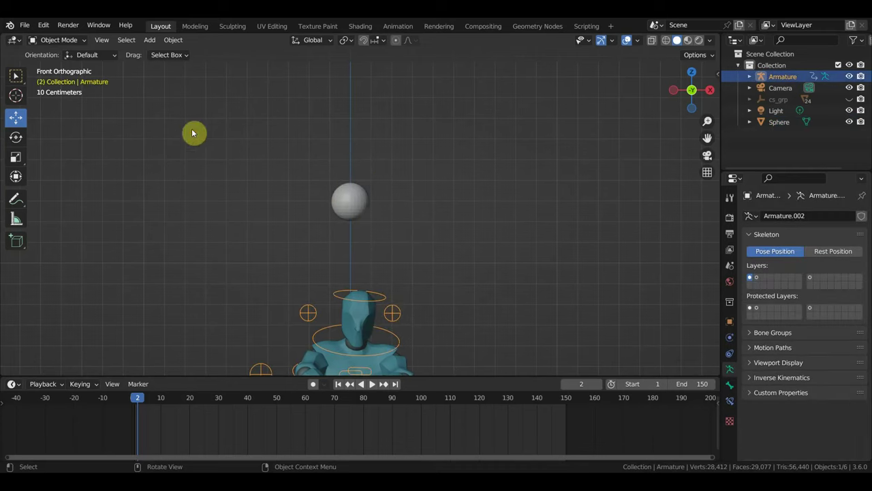
Toggle the armature through Edit Mode, then move the sphere sideways beside the character
{"action": "left_click", "coordinate": [63, 40]}
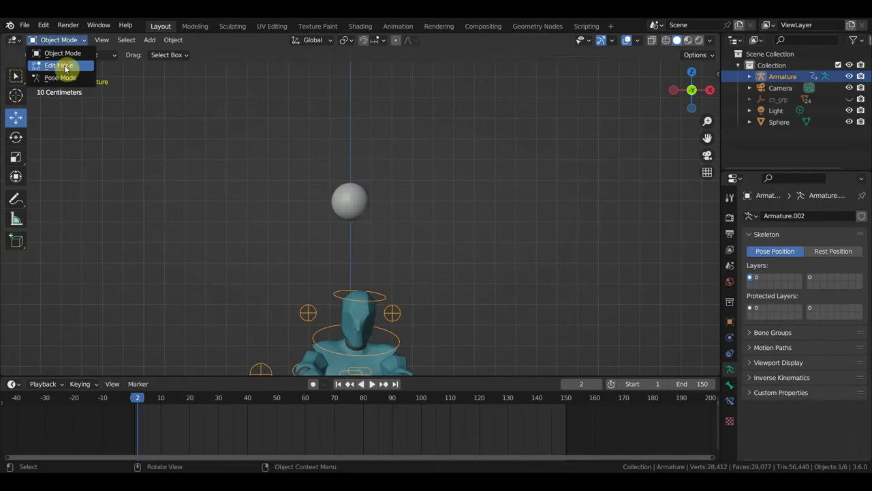
{"action": "left_click", "coordinate": [65, 66]}
{"action": "scroll", "coordinate": [347, 172], "scroll_direction": "down", "scroll_amount": 1}
{"action": "scroll", "coordinate": [374, 170], "scroll_direction": "down", "scroll_amount": 2}
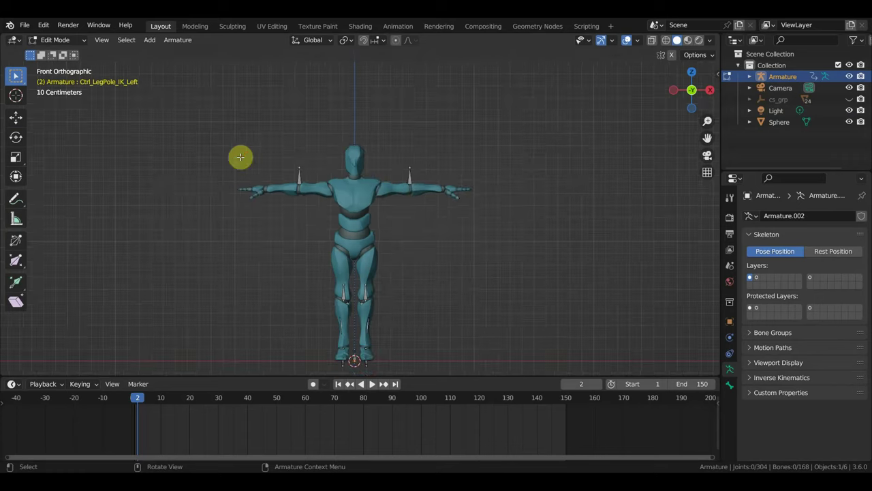
{"action": "left_click", "coordinate": [60, 40]}
{"action": "left_click", "coordinate": [62, 52]}
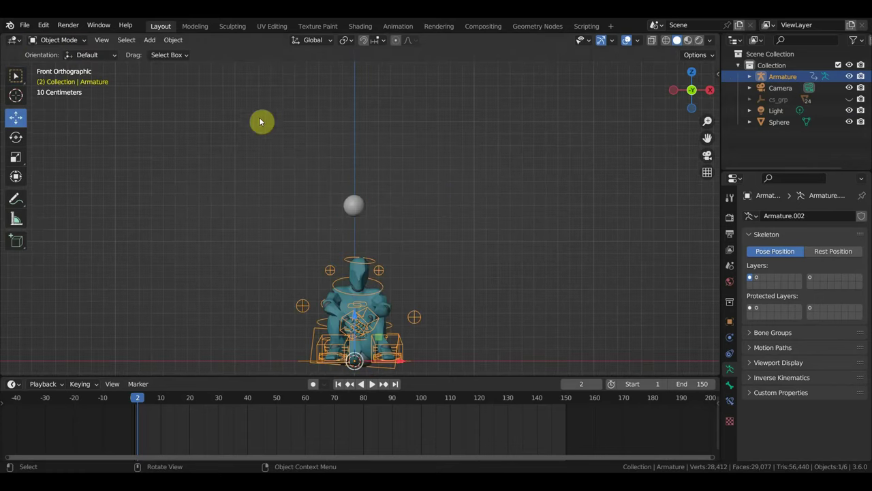
{"action": "left_click", "coordinate": [353, 205]}
{"action": "left_click_drag", "start_coordinate": [402, 207], "coordinate": [492, 222]}
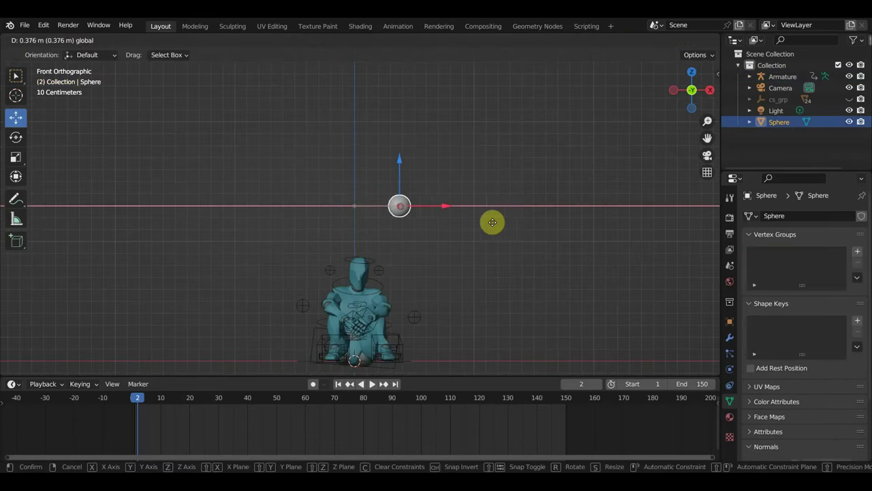
{"action": "left_click", "coordinate": [552, 236]}
Put the armature in Edit Mode with In Front enabled under Viewport Display
{"action": "left_click", "coordinate": [374, 265]}
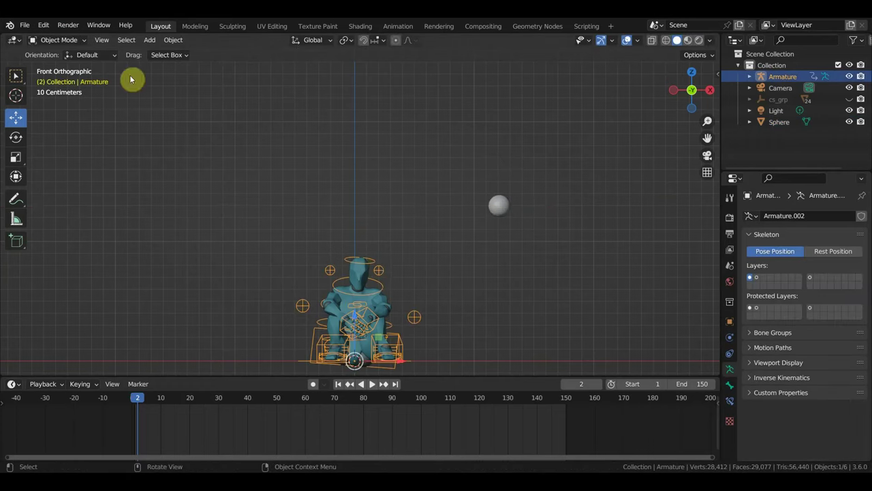
{"action": "left_click", "coordinate": [60, 39]}
{"action": "left_click", "coordinate": [64, 64]}
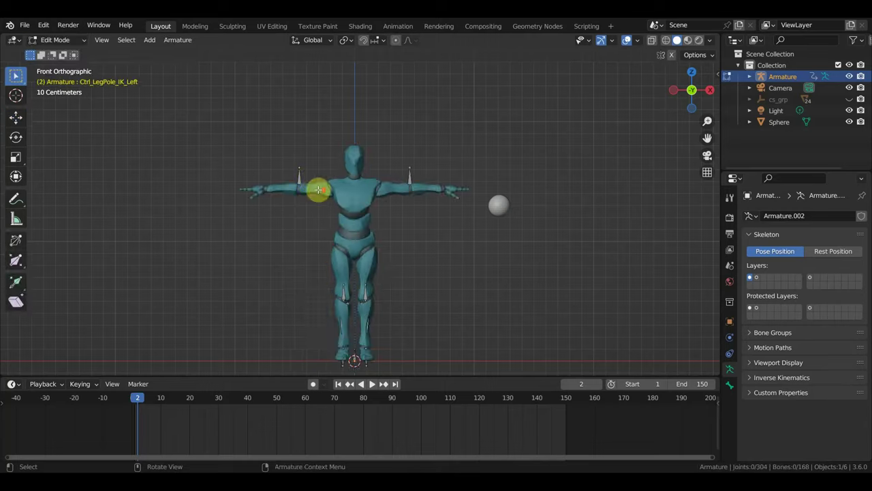
{"action": "scroll", "coordinate": [416, 205], "scroll_direction": "up", "scroll_amount": 2}
{"action": "middle_click_drag", "start_coordinate": [416, 204], "coordinate": [334, 222], "text": "shift"}
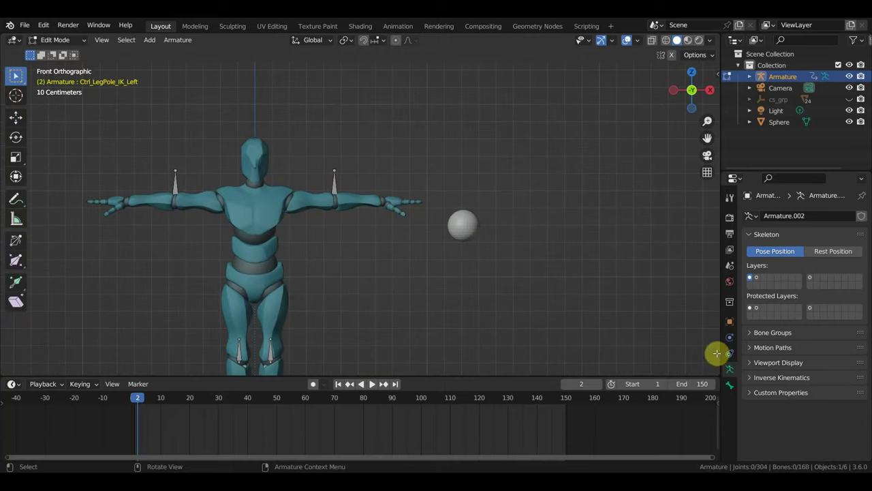
{"action": "left_click", "coordinate": [777, 363]}
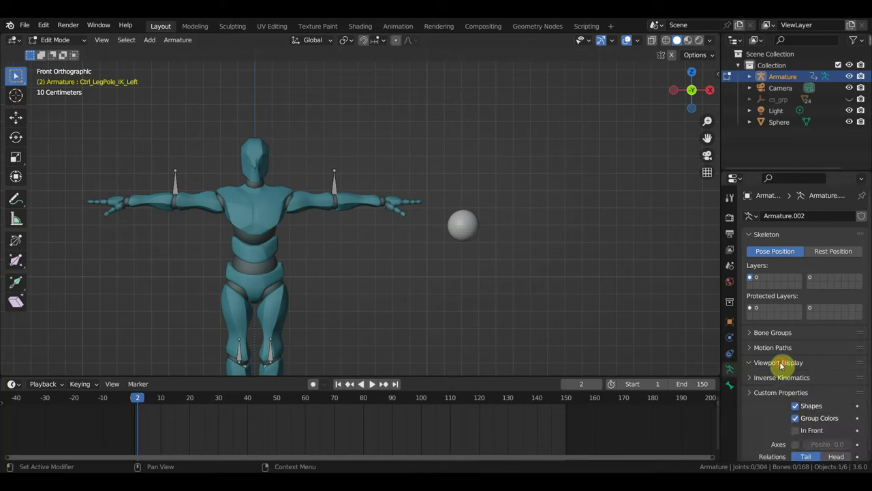
{"action": "left_click", "coordinate": [794, 430]}
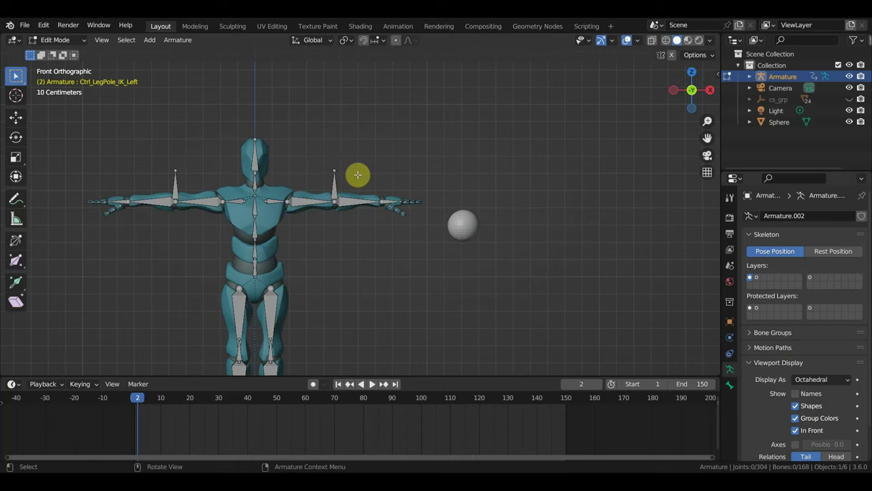
{"action": "key", "text": "KP_3"}
Extrude bone Ctrl_Head.001 about 0.125 m above the head and clear its parent
{"action": "middle_click_drag", "start_coordinate": [327, 197], "coordinate": [477, 241], "text": "shift"}
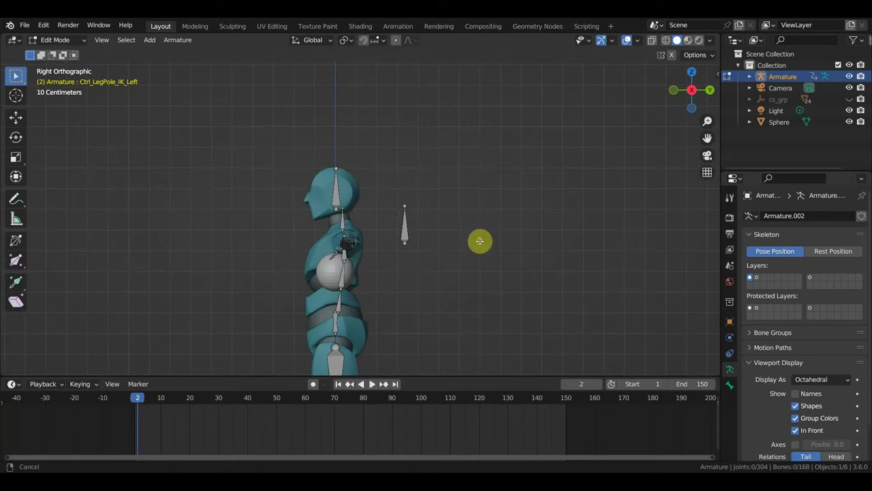
{"action": "left_click", "coordinate": [340, 166]}
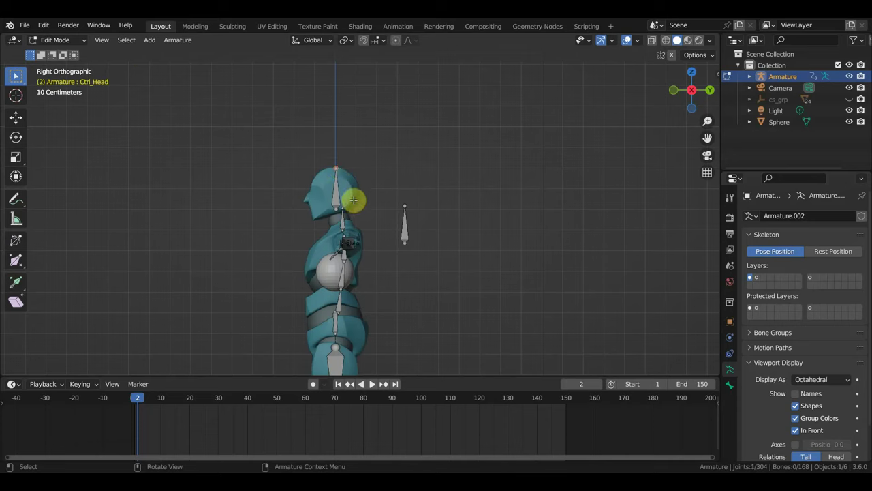
{"action": "key", "text": "e"}
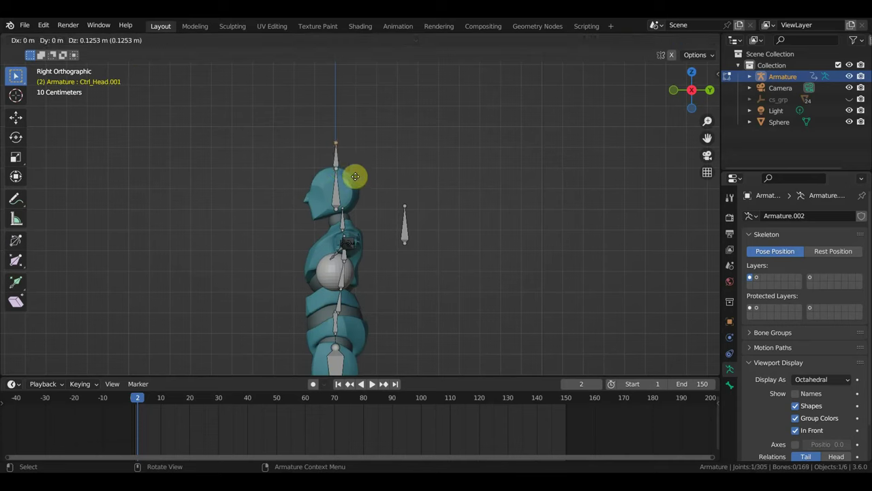
{"action": "left_click", "coordinate": [356, 175]}
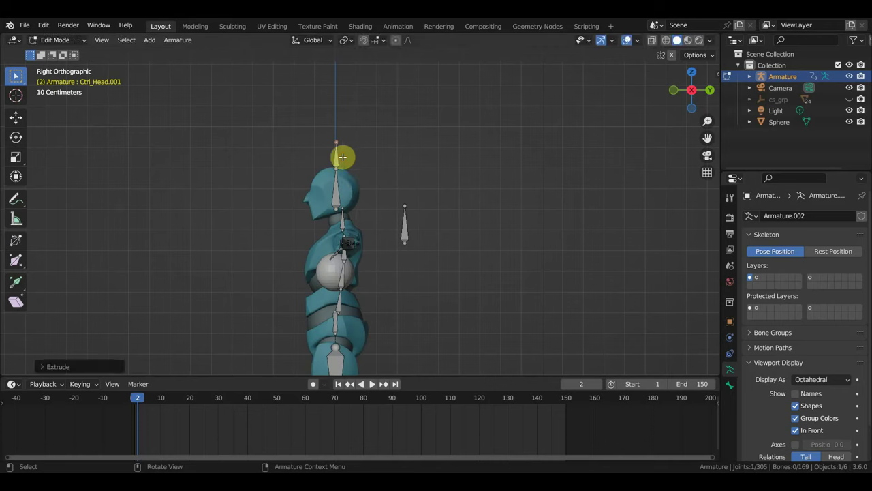
{"action": "left_click", "coordinate": [338, 154]}
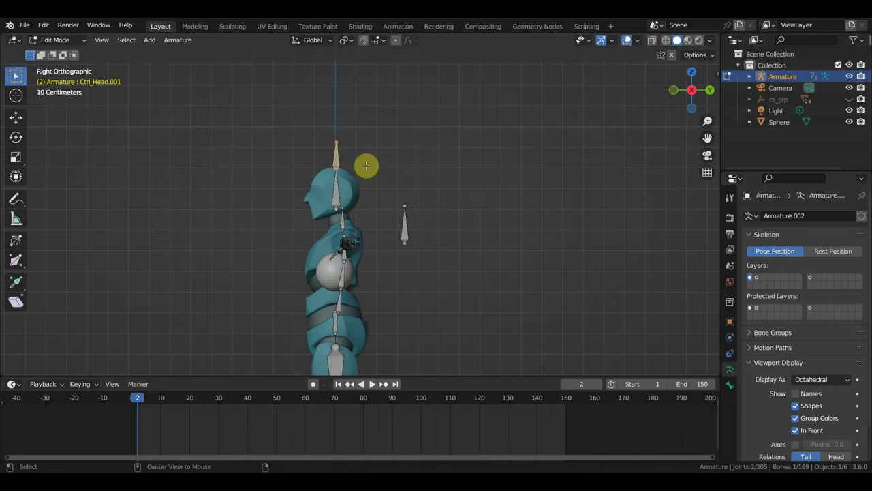
{"action": "key", "text": "alt+p"}
{"action": "left_click", "coordinate": [368, 167]}
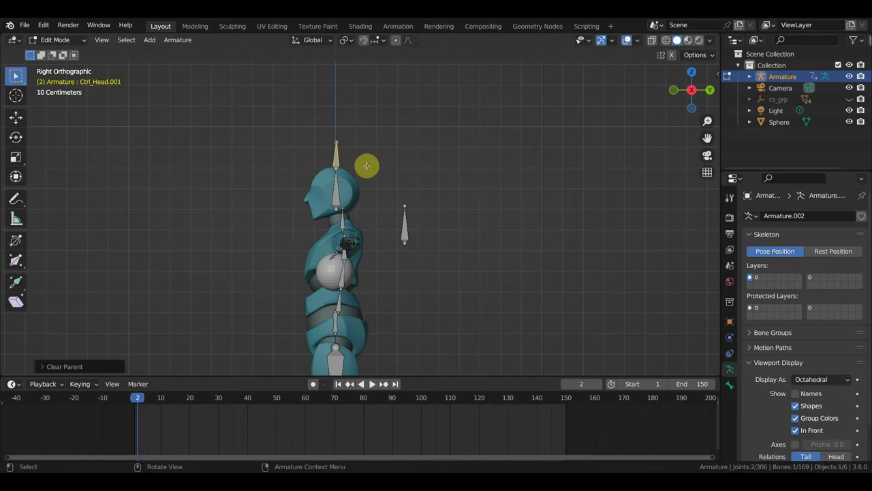
{"action": "key", "text": "KP_1"}
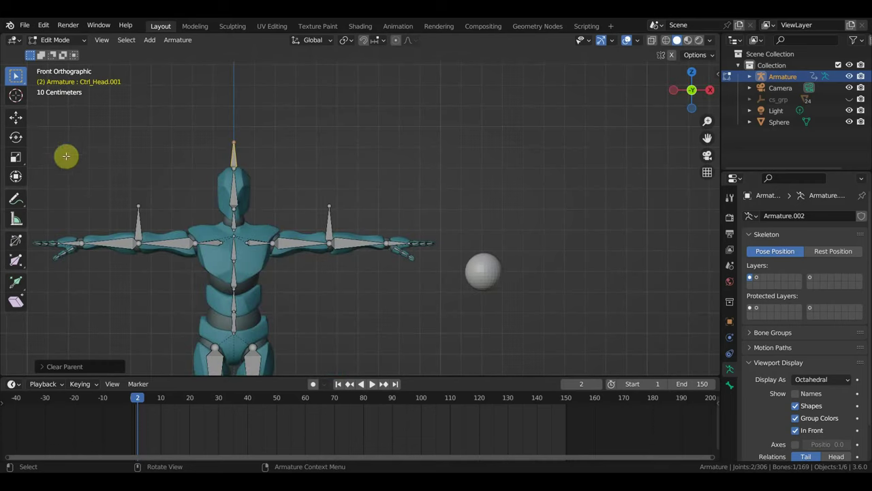
Move Ctrl_Head.001 along X and Z into the sphere and scale it to the sphere's height
{"action": "left_click", "coordinate": [16, 117]}
{"action": "left_click_drag", "start_coordinate": [277, 155], "coordinate": [527, 250]}
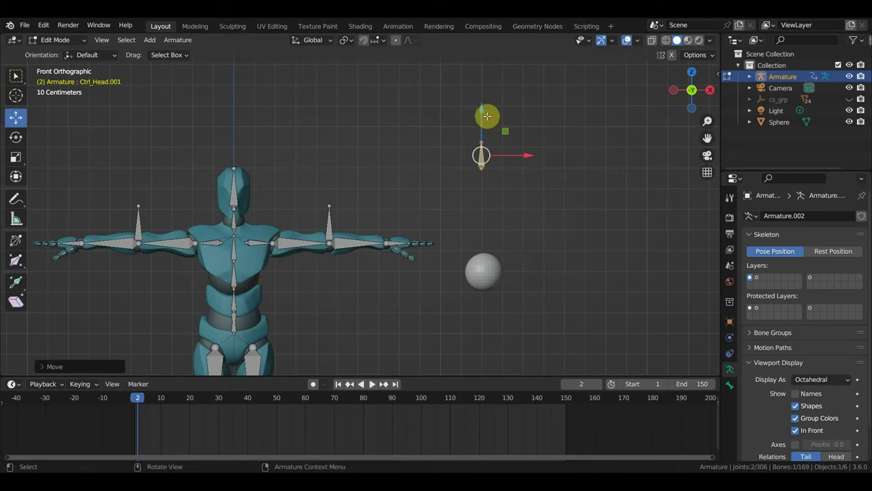
{"action": "left_click_drag", "start_coordinate": [483, 112], "coordinate": [494, 229]}
{"action": "left_click_drag", "start_coordinate": [530, 269], "coordinate": [532, 268]}
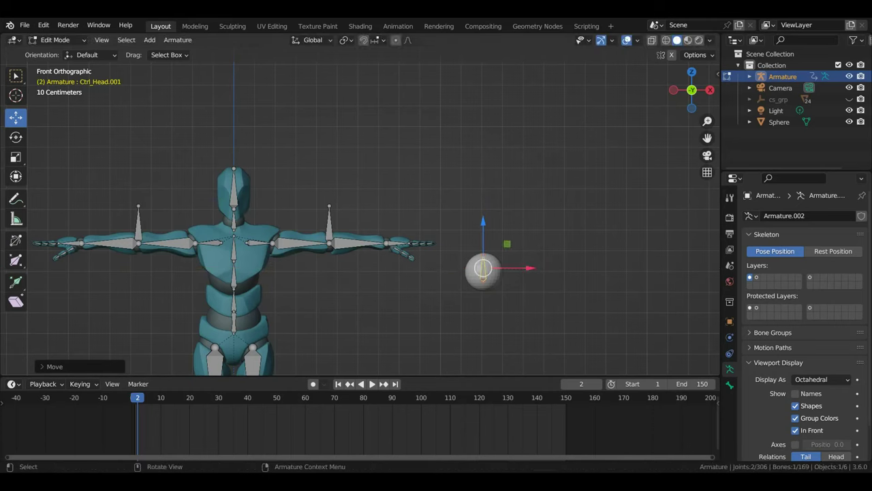
{"action": "key", "text": "s"}
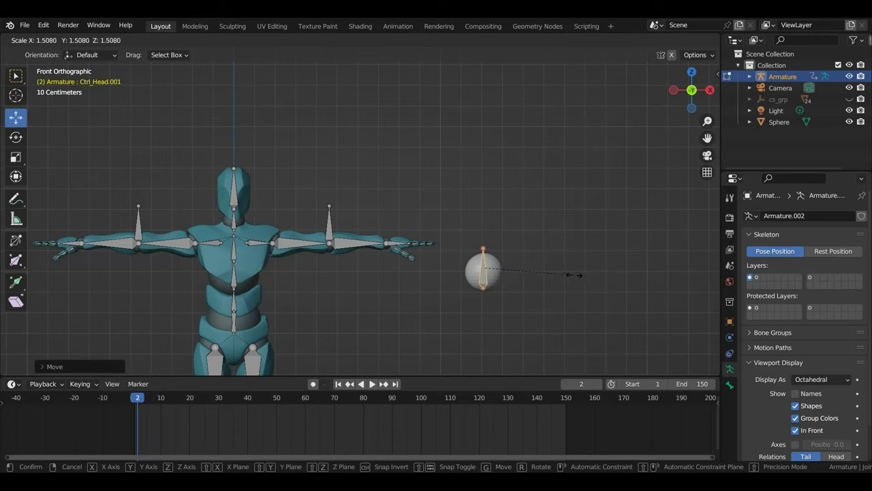
{"action": "left_click", "coordinate": [572, 275]}
{"action": "mouse_move", "coordinate": [525, 267]}
{"action": "middle_mouse_down"}
{"action": "mouse_move", "coordinate": [472, 274]}
{"action": "mouse_move", "coordinate": [518, 270]}
{"action": "middle_mouse_up"}
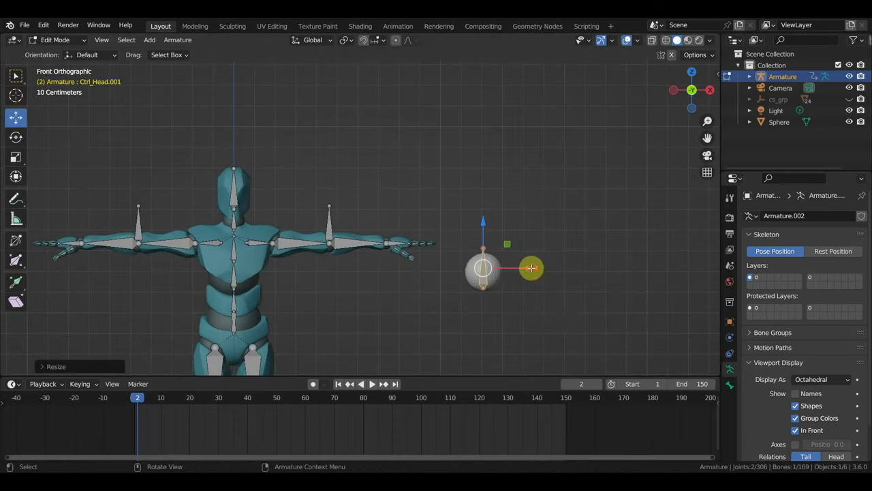
{"action": "key", "text": "KP_Decimal"}
{"action": "key", "text": "KP_1"}
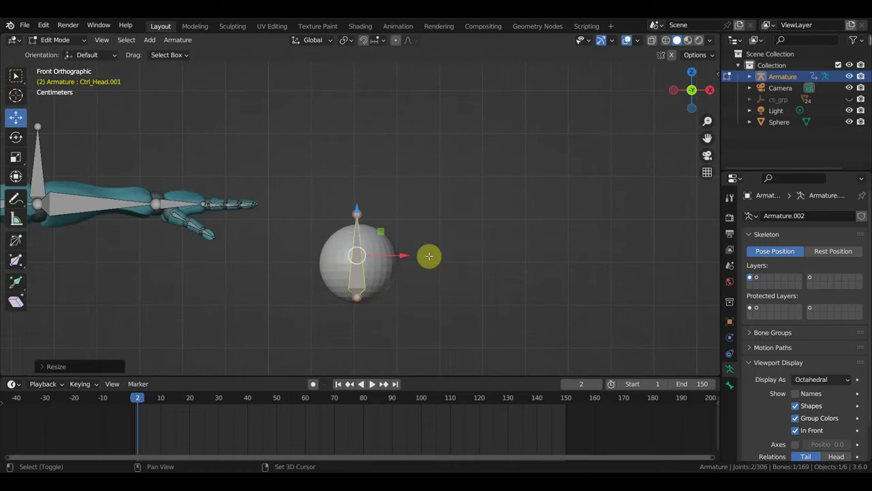
Duplicate a shrunken copy of the bone onto the sphere's right and left edges
{"action": "key", "text": "shift+d"}
{"action": "left_click", "coordinate": [460, 255]}
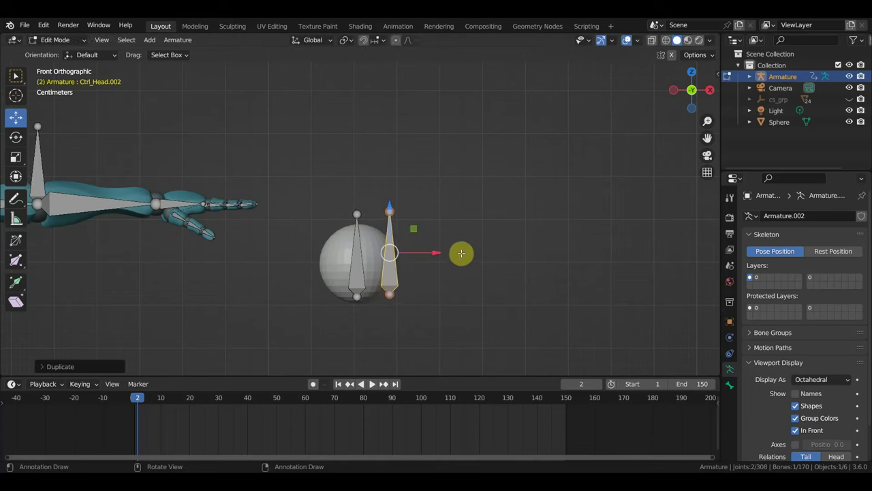
{"action": "key", "text": "s"}
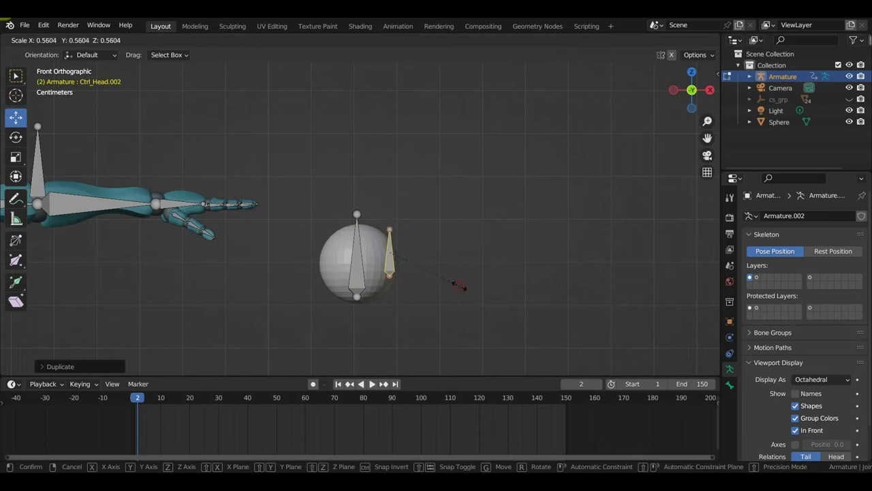
{"action": "left_click", "coordinate": [458, 286]}
{"action": "key", "text": "g"}
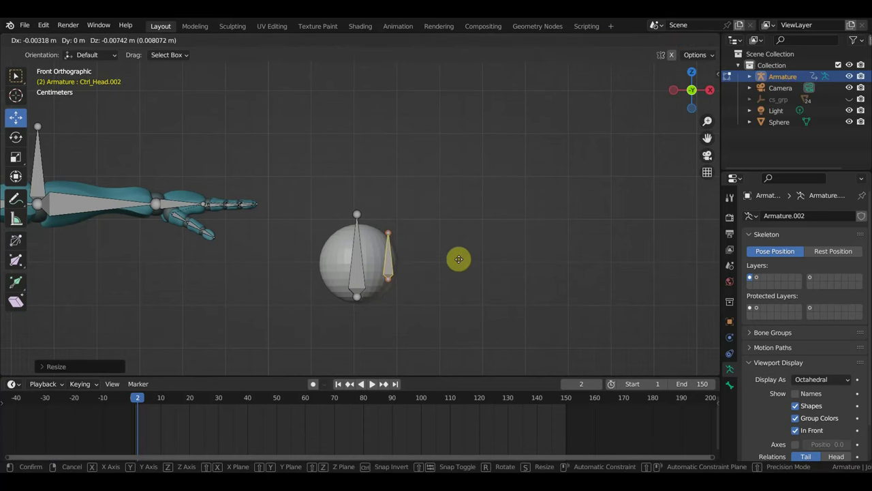
{"action": "left_click", "coordinate": [459, 260]}
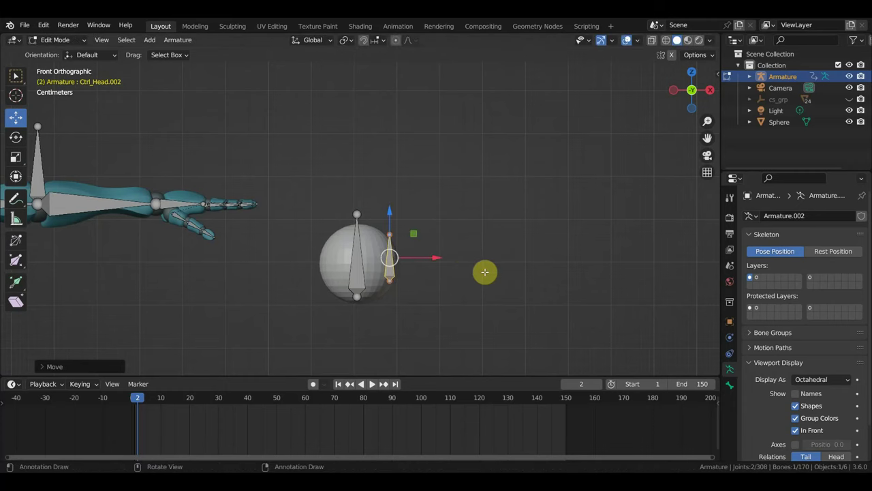
{"action": "key", "text": "shift+d"}
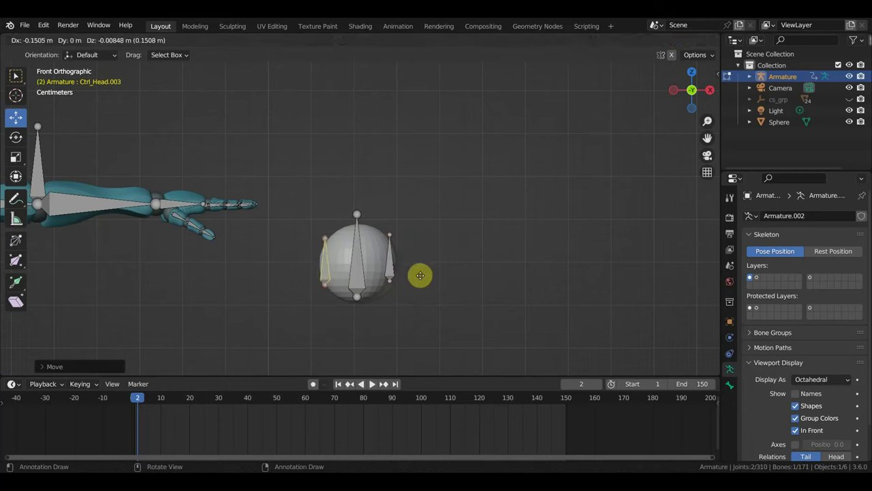
{"action": "left_click", "coordinate": [420, 275]}
From the top view, add duplicate small bones at the sphere's back and front edges
{"action": "key", "text": "KP_7"}
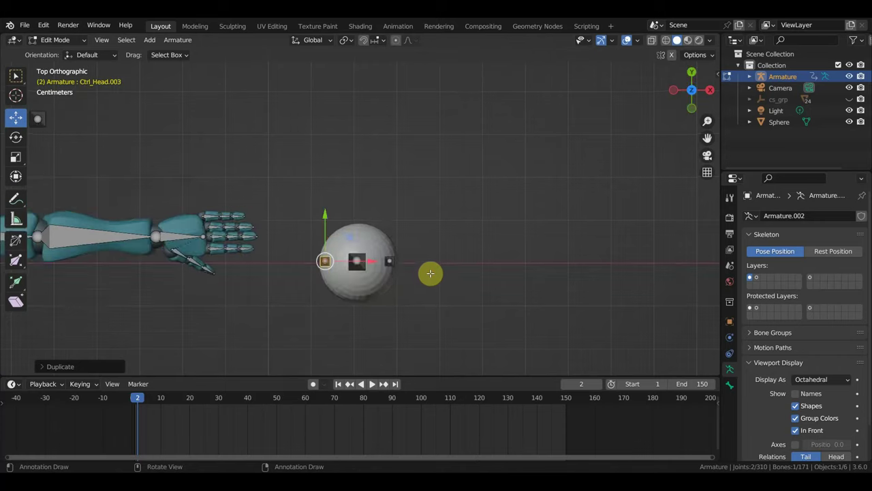
{"action": "key", "text": "shift+d"}
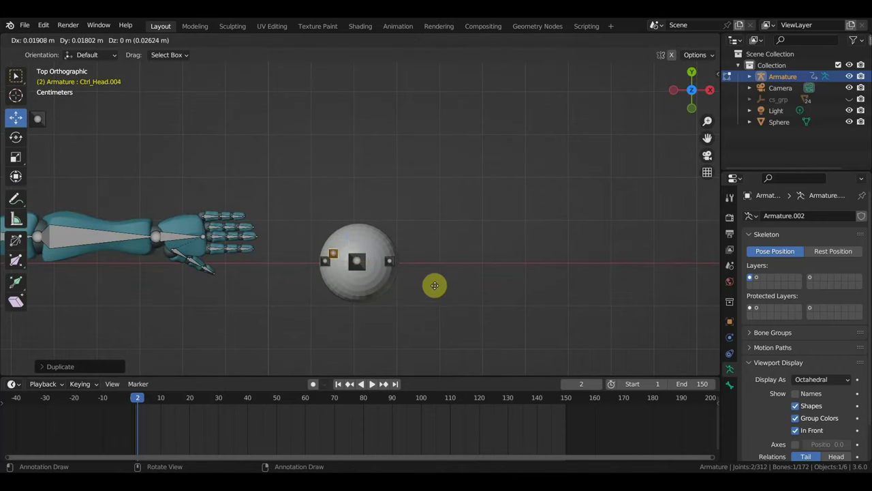
{"action": "left_click", "coordinate": [461, 259]}
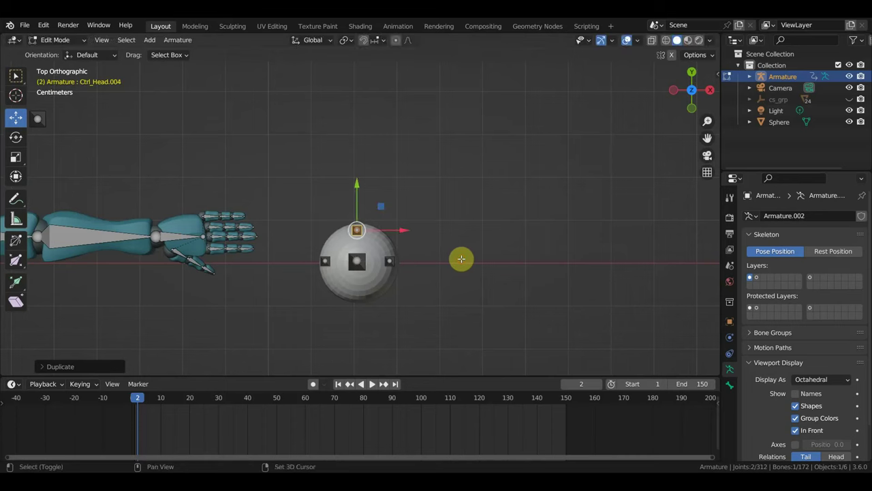
{"action": "key", "text": "shift+d"}
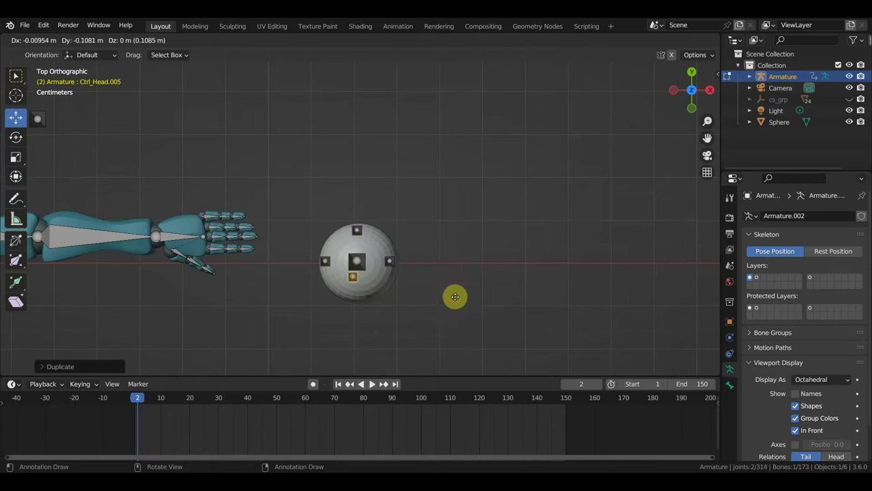
{"action": "left_click", "coordinate": [461, 324]}
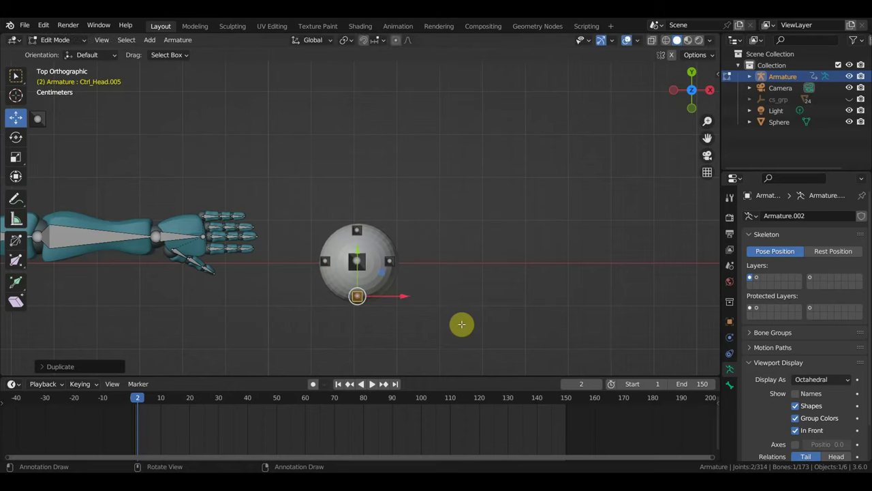
{"action": "key", "text": "KP_1"}
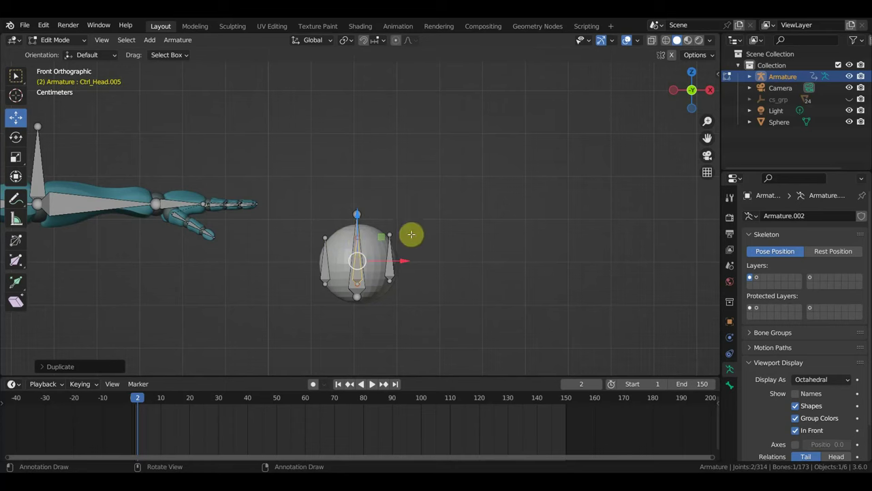
Extrude bone Ctrl_Head.006 from the central bone's top, centred and resized over the sphere
{"action": "left_click", "coordinate": [357, 213]}
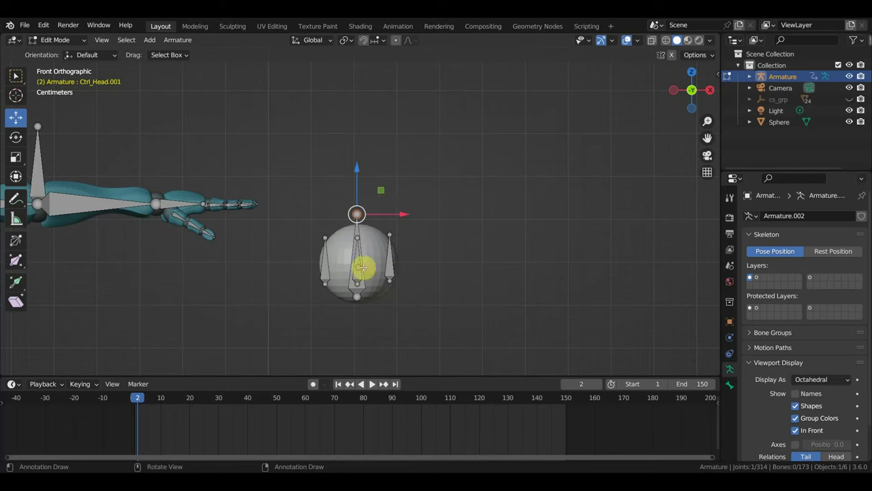
{"action": "key", "text": "e"}
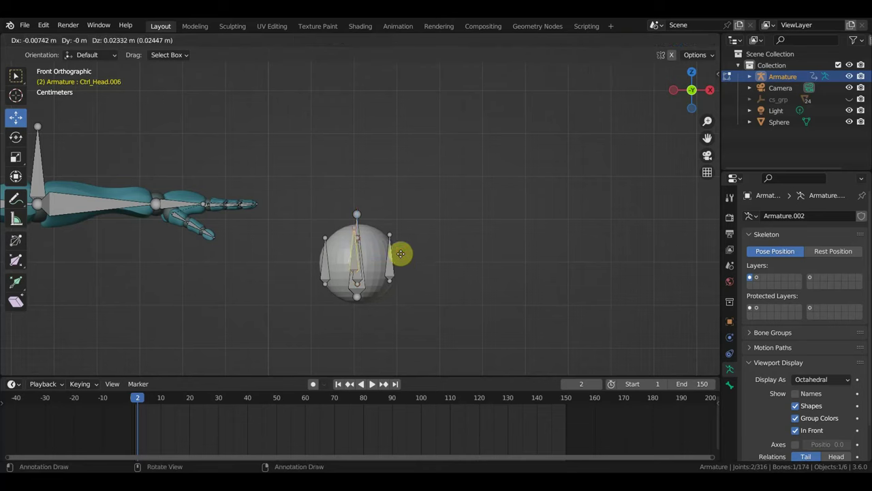
{"action": "left_click", "coordinate": [403, 218]}
{"action": "key", "text": "KP_7"}
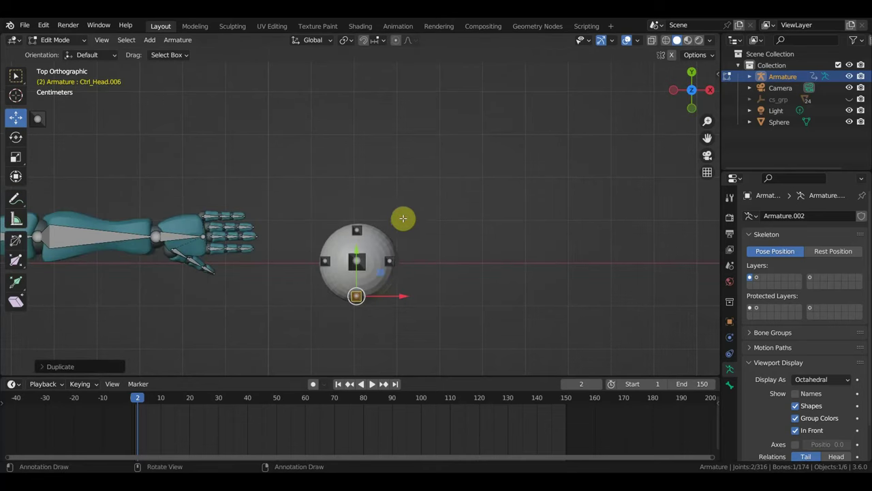
{"action": "key", "text": "g"}
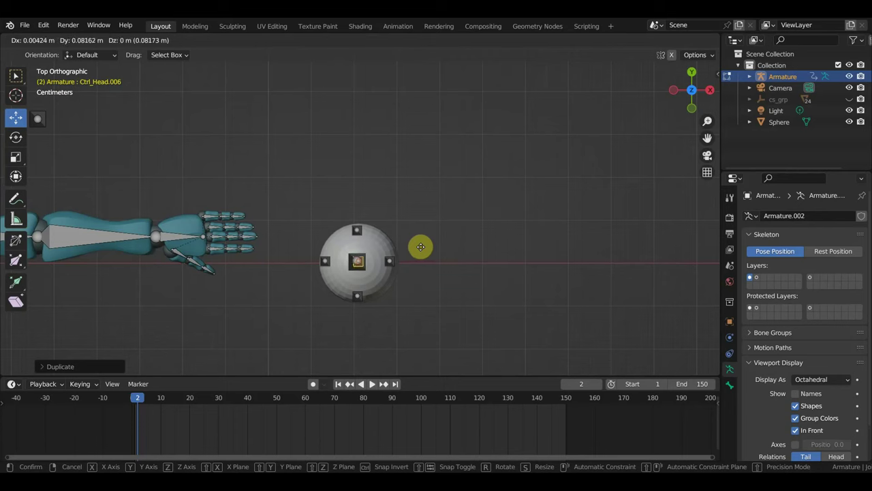
{"action": "left_click", "coordinate": [420, 249]}
{"action": "key", "text": "s"}
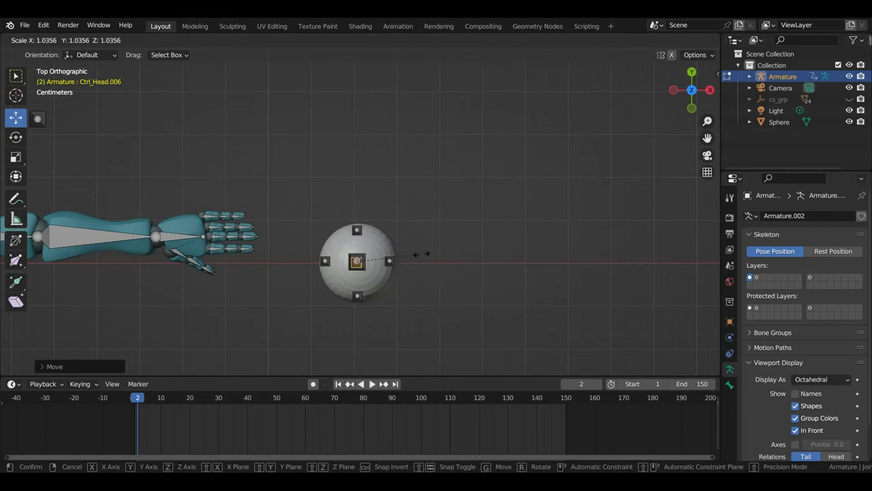
{"action": "left_click", "coordinate": [454, 267]}
{"action": "key", "text": "KP_1"}
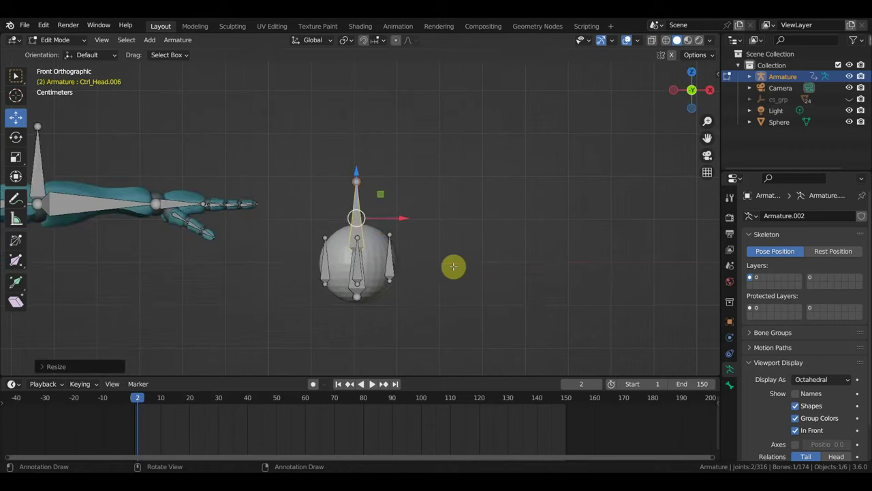
{"action": "left_click", "coordinate": [376, 301]}
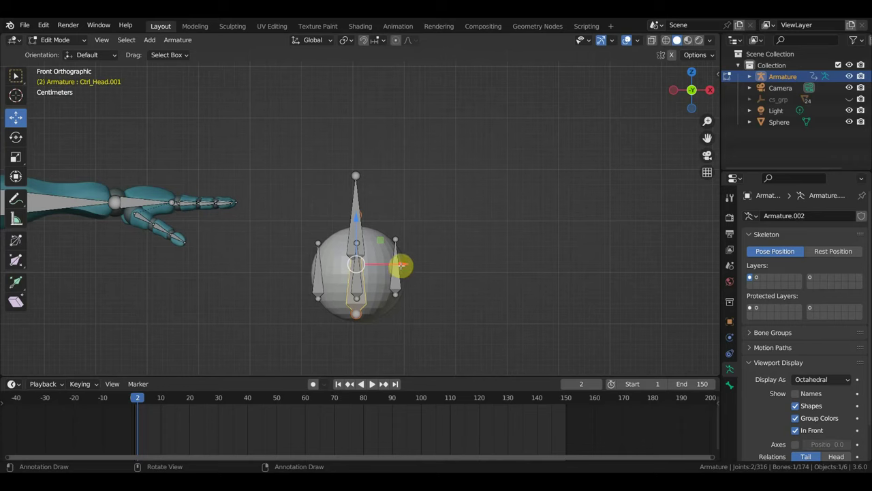
{"action": "left_click", "coordinate": [357, 199]}
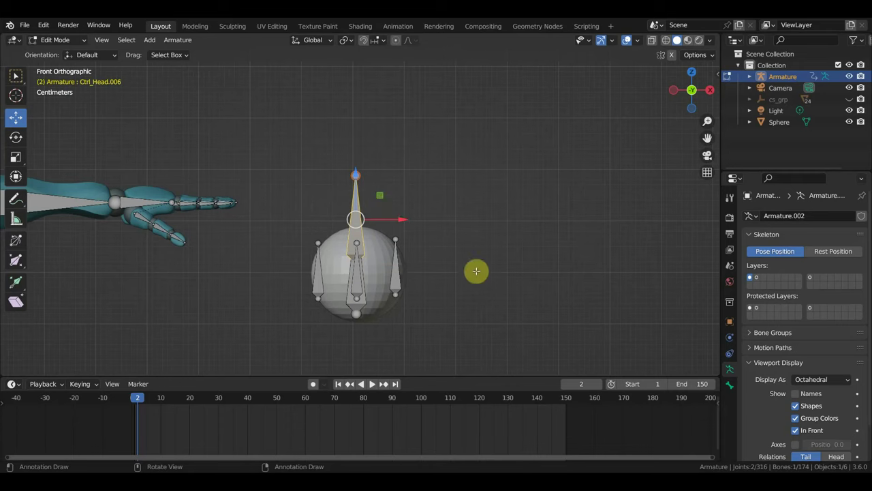
Shrink the upper bone, rotate it horizontal, and lift it high above the sphere
{"action": "key", "text": "s"}
{"action": "left_click", "coordinate": [436, 248]}
{"action": "key", "text": "r"}
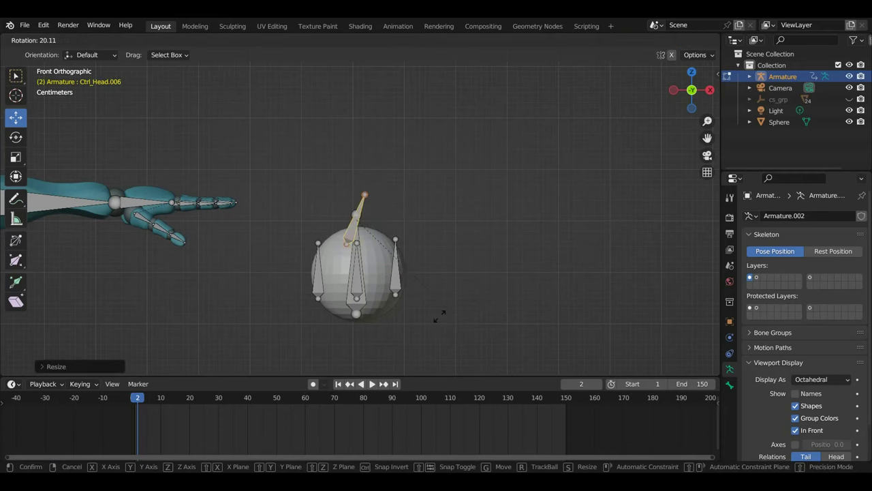
{"action": "left_click", "coordinate": [315, 323]}
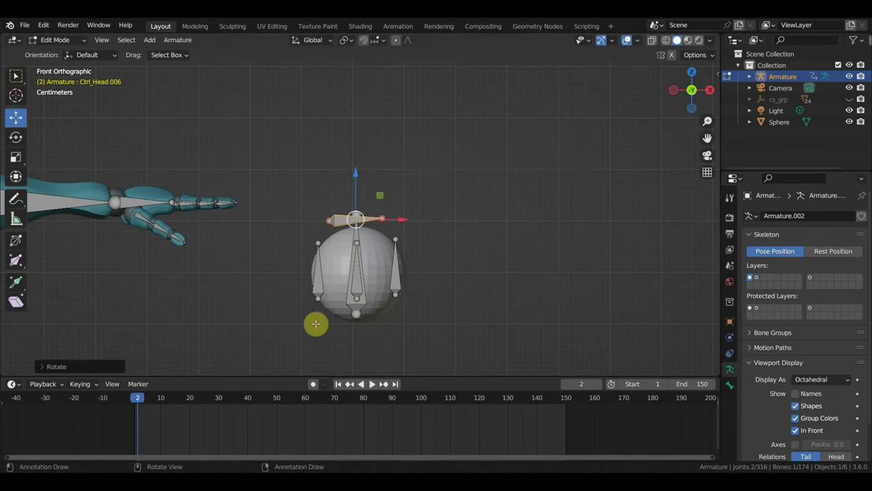
{"action": "key", "text": "g"}
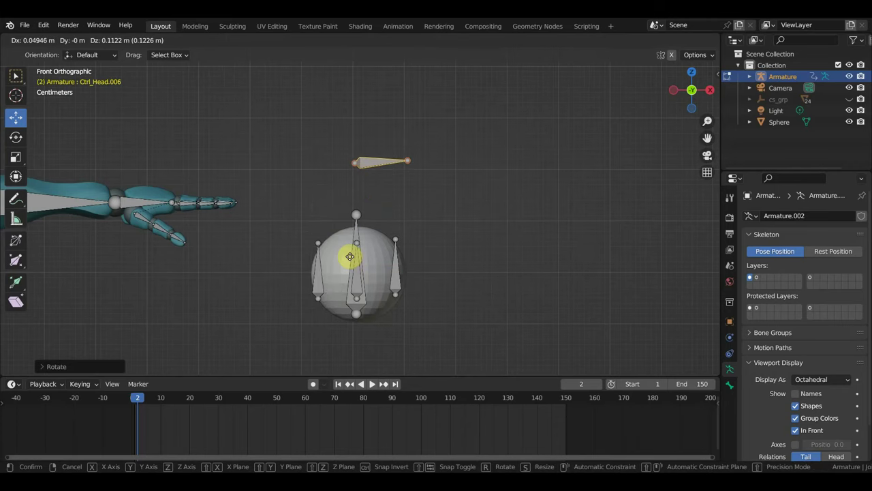
{"action": "left_click", "coordinate": [348, 256]}
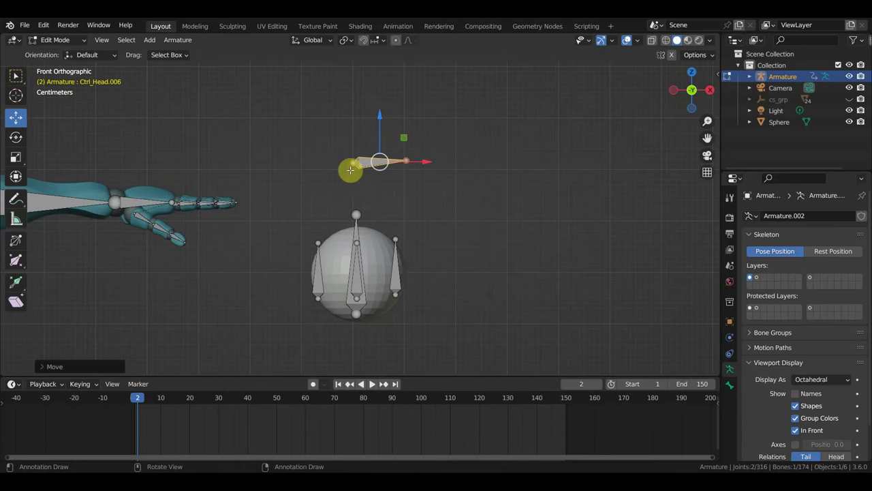
Discard a filled connecting bone and lower the sphere-top joint about 0.027 m
{"action": "left_click", "coordinate": [350, 165]}
{"action": "left_click", "coordinate": [355, 213], "text": "shift"}
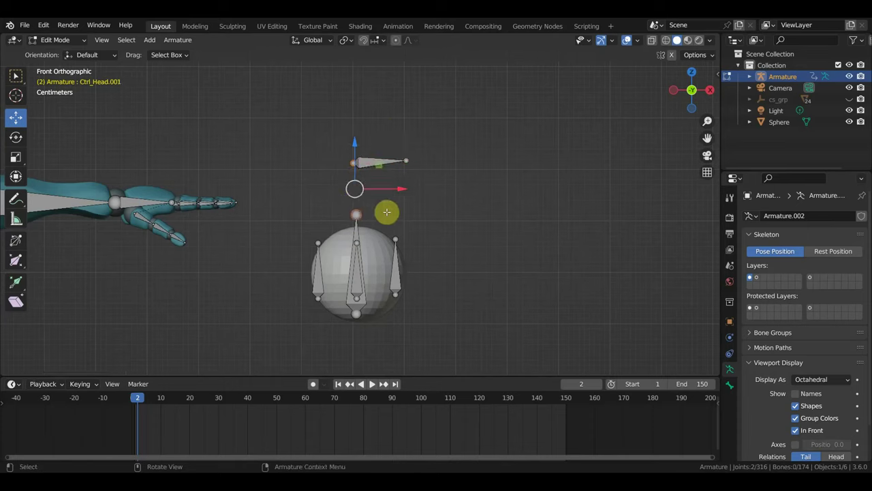
{"action": "key", "text": "f"}
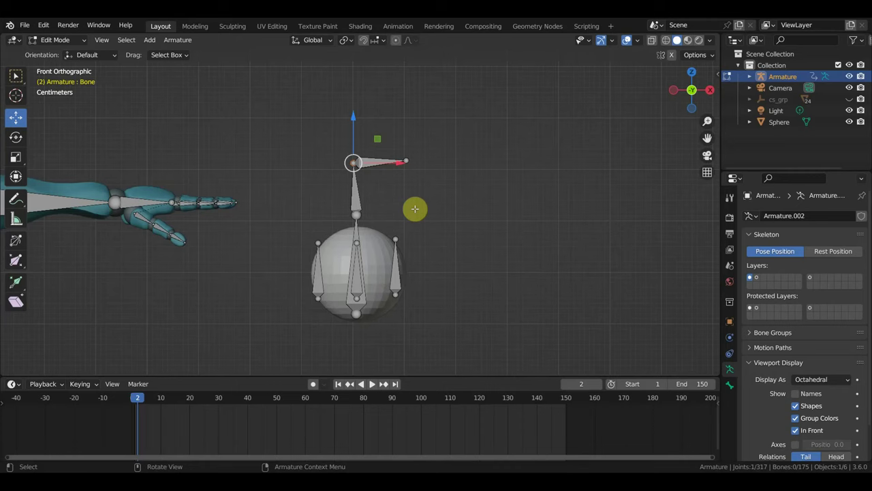
{"action": "key", "text": "ctrl+x"}
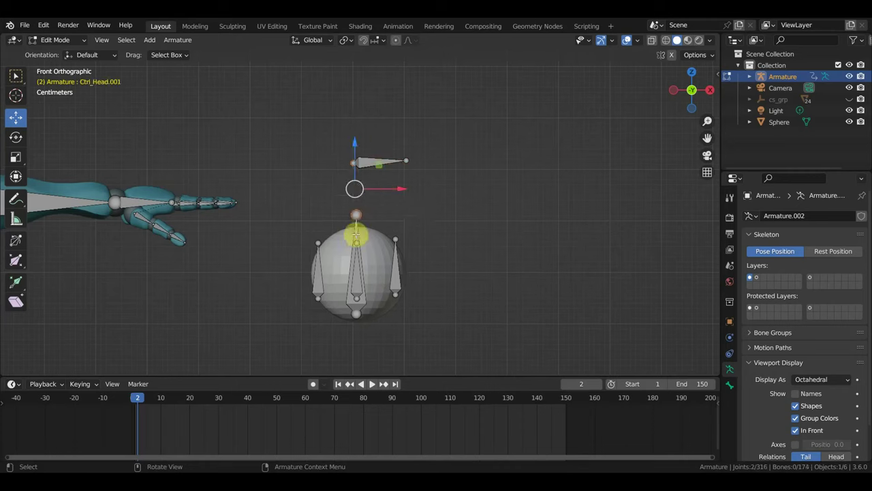
{"action": "left_click", "coordinate": [355, 214]}
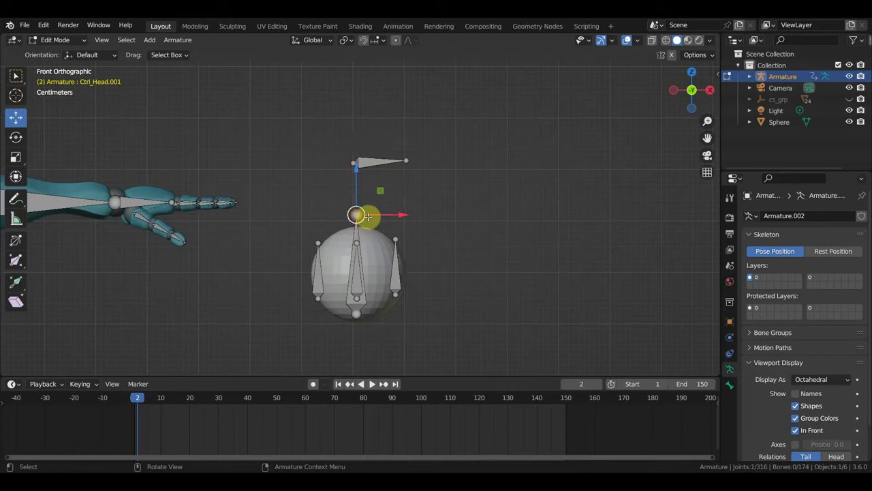
{"action": "left_click_drag", "start_coordinate": [359, 178], "coordinate": [356, 186]}
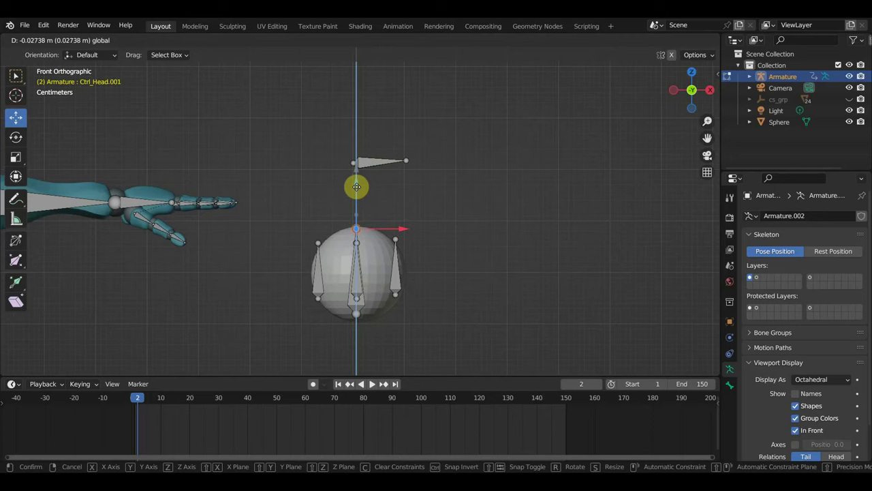
{"action": "left_click_drag", "start_coordinate": [356, 188], "coordinate": [356, 187]}
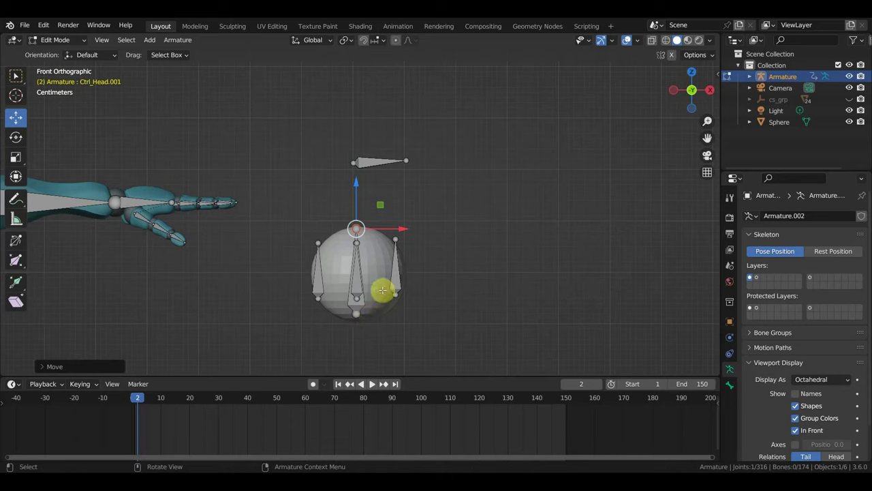
Extrude a horizontal bone on the sphere's top and clear its parent
{"action": "key", "text": "e"}
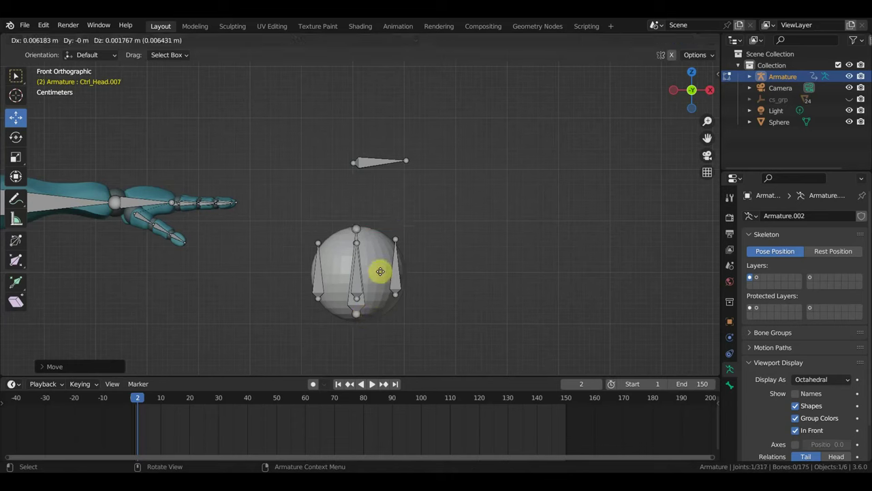
{"action": "left_click", "coordinate": [427, 271]}
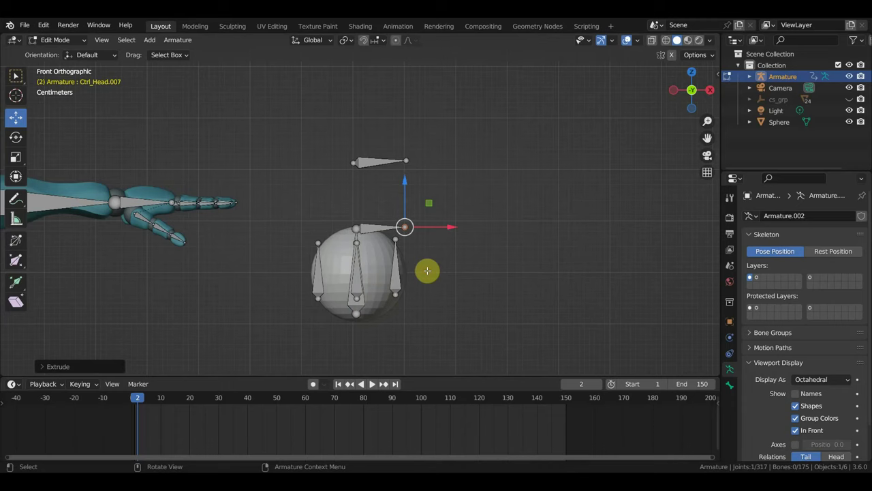
{"action": "left_click", "coordinate": [373, 228]}
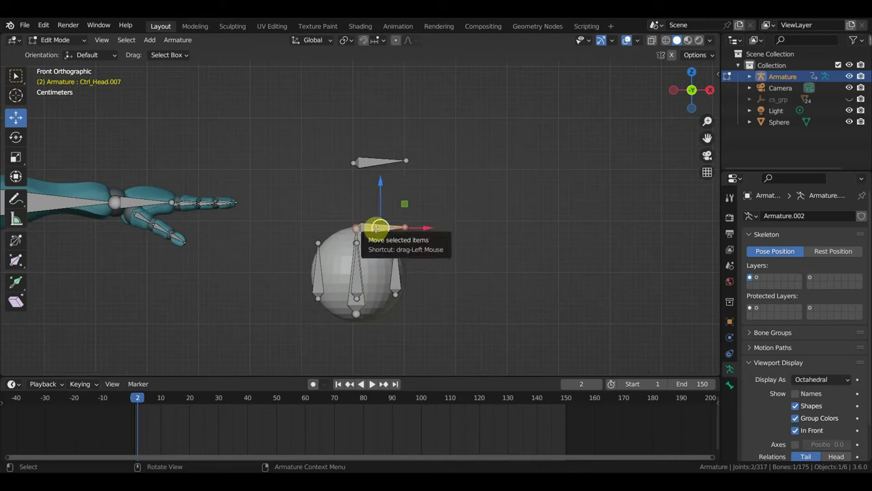
{"action": "key", "text": "alt+p"}
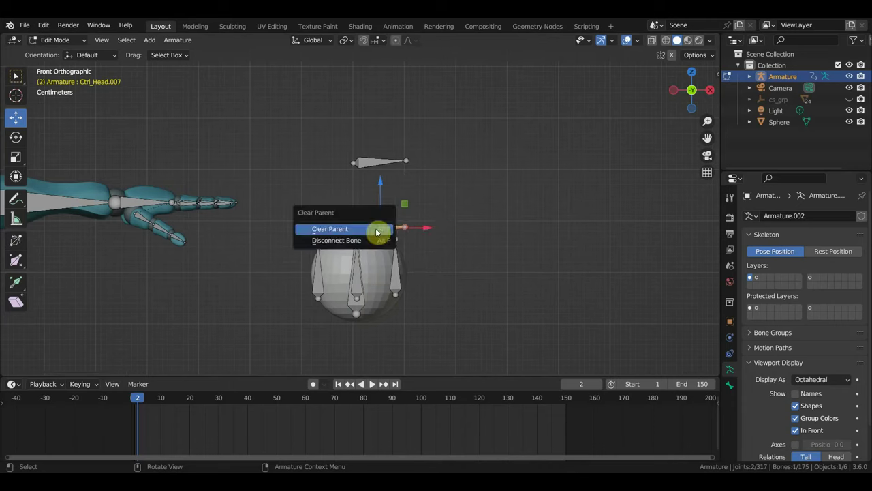
{"action": "key", "text": "alt+p"}
{"action": "left_click", "coordinate": [417, 223]}
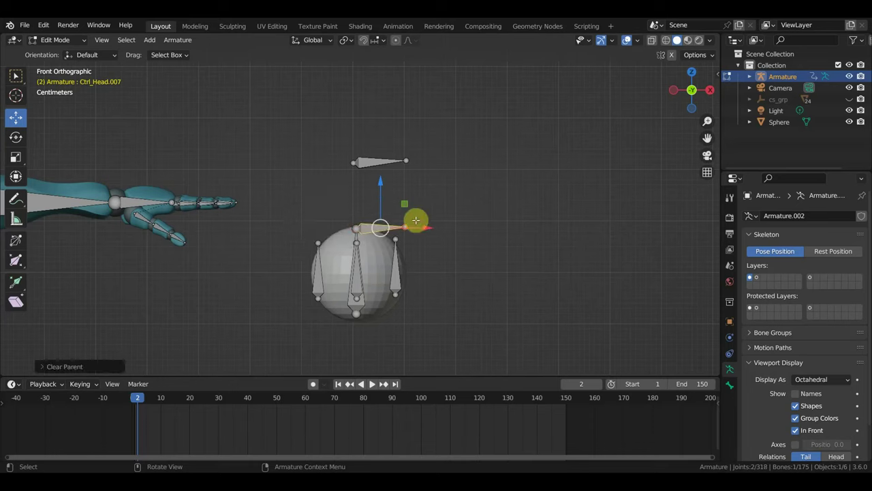
Fill a vertical bone up to the top bone's head and lower the top bone slightly
{"action": "left_click", "coordinate": [353, 162], "text": "shift"}
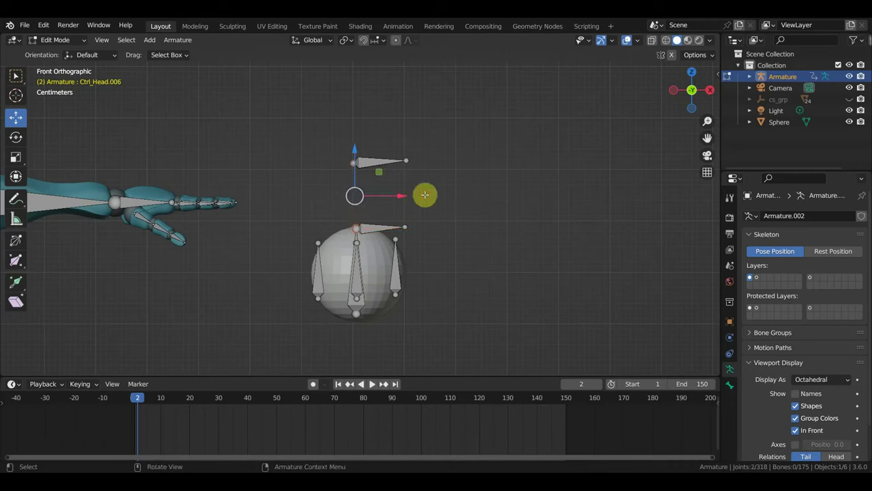
{"action": "key", "text": "f"}
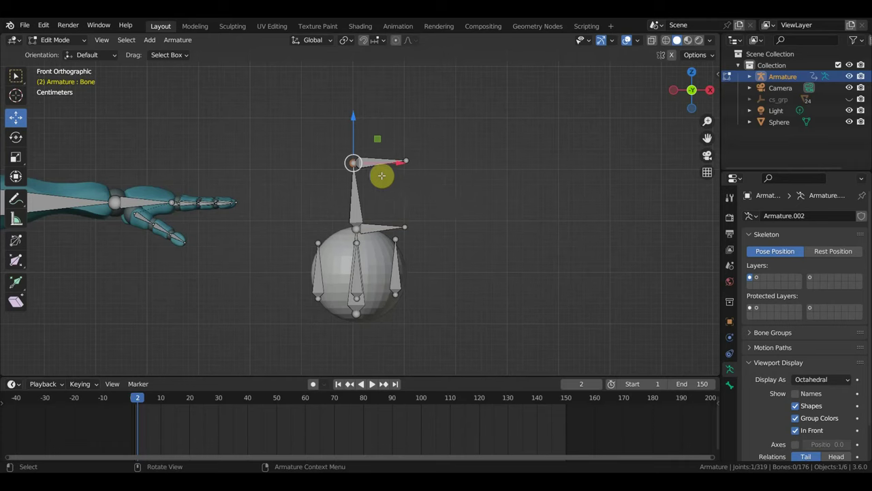
{"action": "mouse_move", "coordinate": [424, 181]}
{"action": "left_mouse_down"}
{"action": "mouse_move", "coordinate": [347, 129]}
{"action": "mouse_move", "coordinate": [375, 149]}
{"action": "mouse_move", "coordinate": [395, 138]}
{"action": "left_mouse_up"}
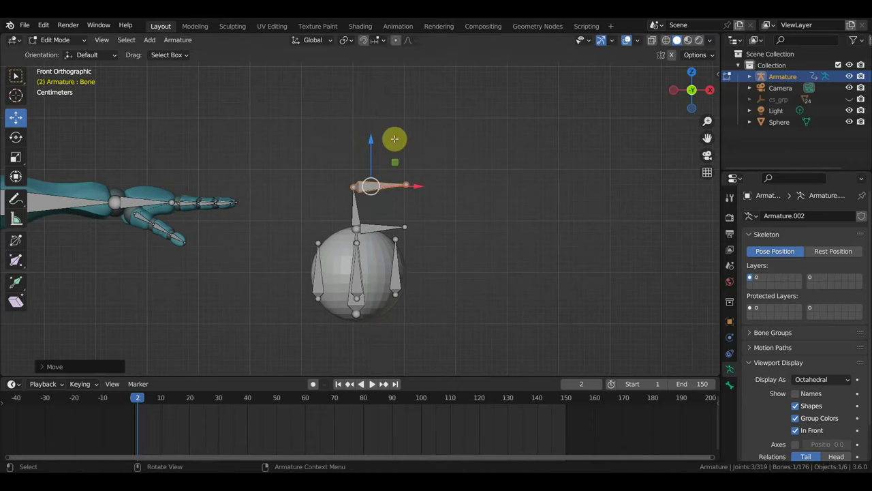
{"action": "mouse_move", "coordinate": [436, 227]}
{"action": "left_mouse_down"}
{"action": "mouse_move", "coordinate": [336, 171]}
{"action": "mouse_move", "coordinate": [372, 175]}
{"action": "left_mouse_up"}
{"action": "mouse_move", "coordinate": [399, 220]}
{"action": "middle_mouse_down"}
{"action": "mouse_move", "coordinate": [447, 225]}
{"action": "mouse_move", "coordinate": [399, 245]}
{"action": "middle_mouse_up"}
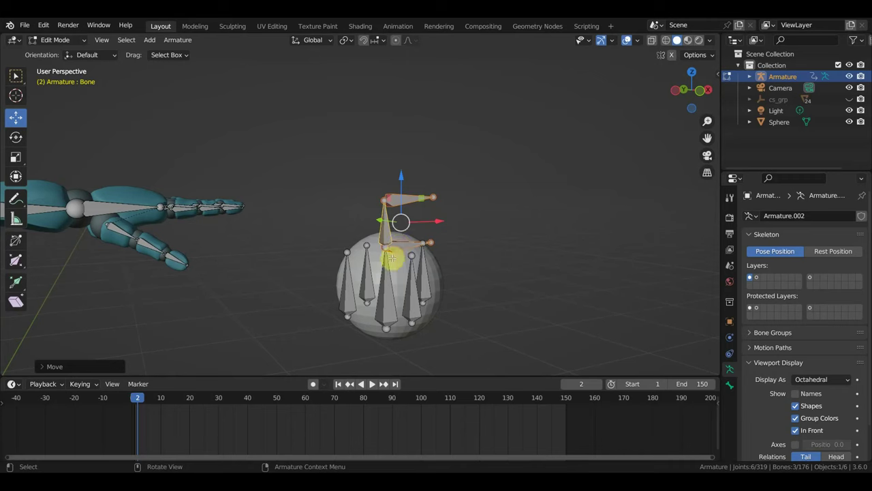
Parent the six surrounding sphere bones to Ctrl_Head.001 with Keep Offset
{"action": "left_click", "coordinate": [399, 245]}
{"action": "left_click", "coordinate": [384, 281], "text": "shift"}
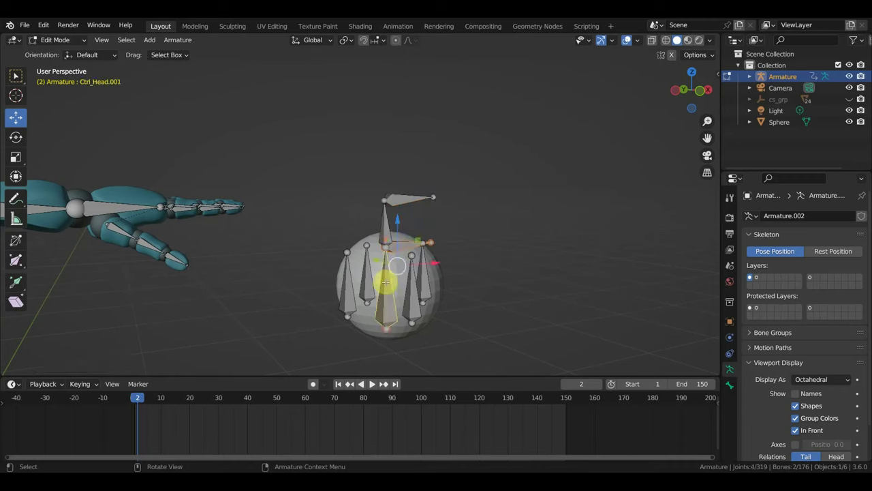
{"action": "left_click", "coordinate": [346, 284]}
{"action": "left_click", "coordinate": [369, 271], "text": "shift"}
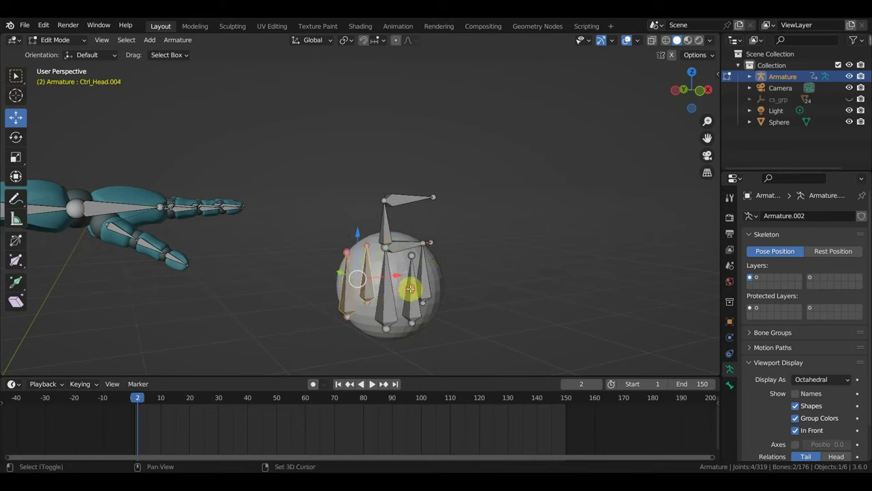
{"action": "left_click", "coordinate": [421, 270], "text": "shift"}
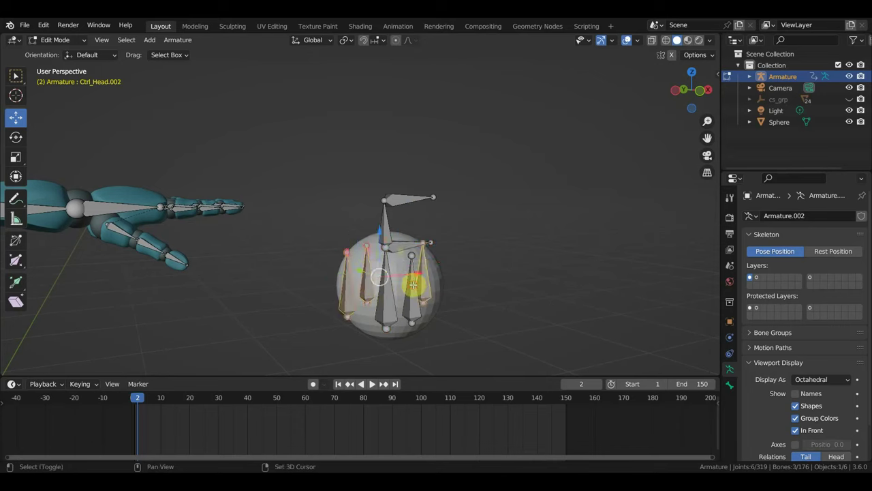
{"action": "left_click", "coordinate": [399, 201], "text": "shift"}
{"action": "left_click", "coordinate": [400, 211], "text": "shift"}
{"action": "left_click", "coordinate": [403, 243], "text": "shift"}
{"action": "left_click", "coordinate": [400, 258], "text": "shift"}
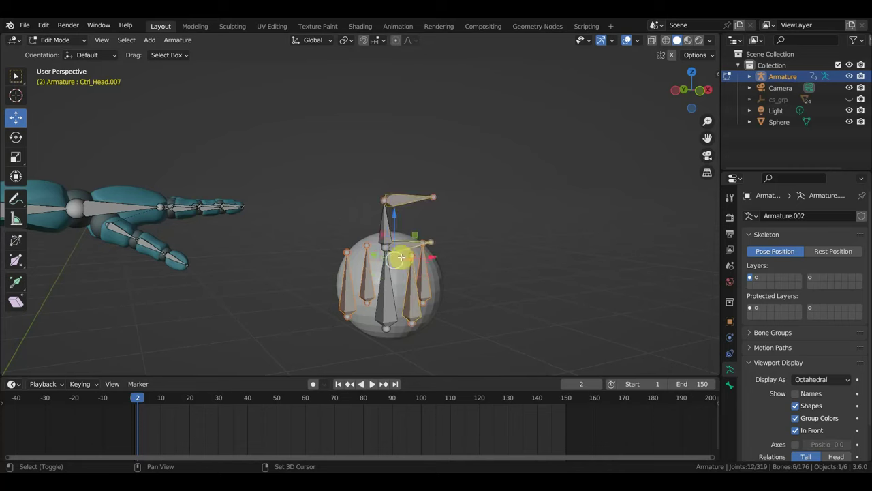
{"action": "left_click", "coordinate": [394, 286], "text": "shift"}
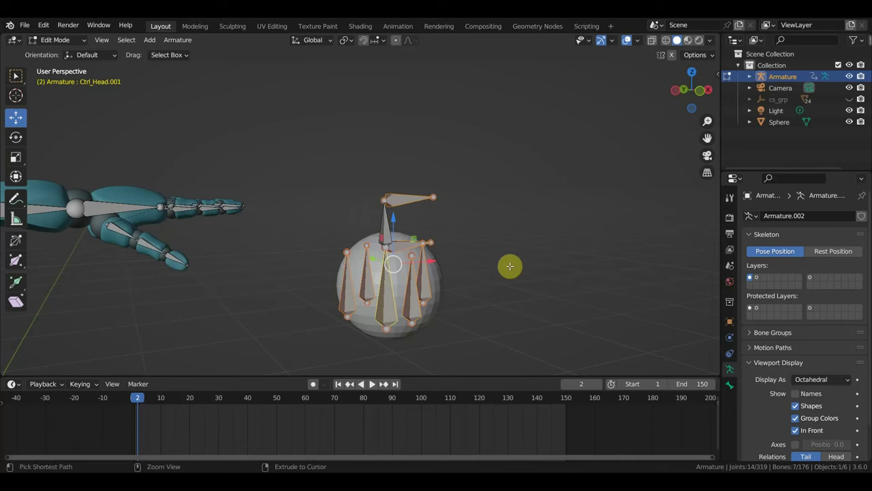
{"action": "key", "text": "ctrl+p"}
{"action": "left_click", "coordinate": [510, 270]}
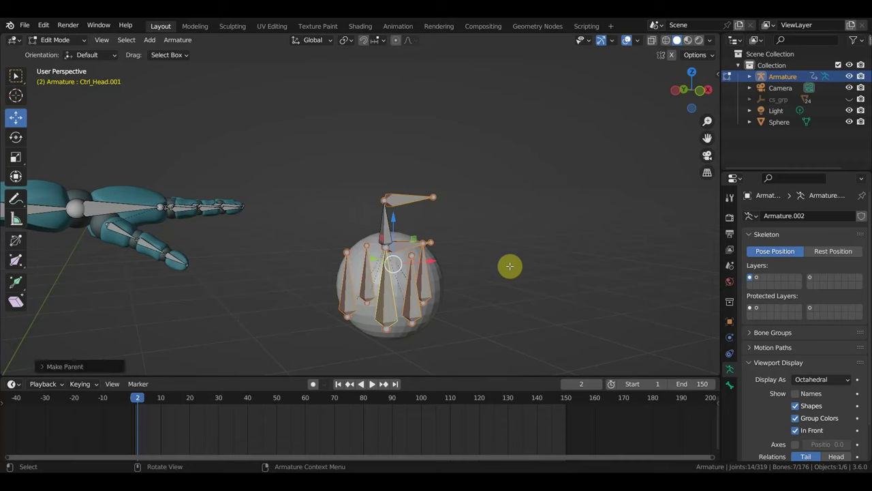
{"action": "left_click", "coordinate": [66, 41]}
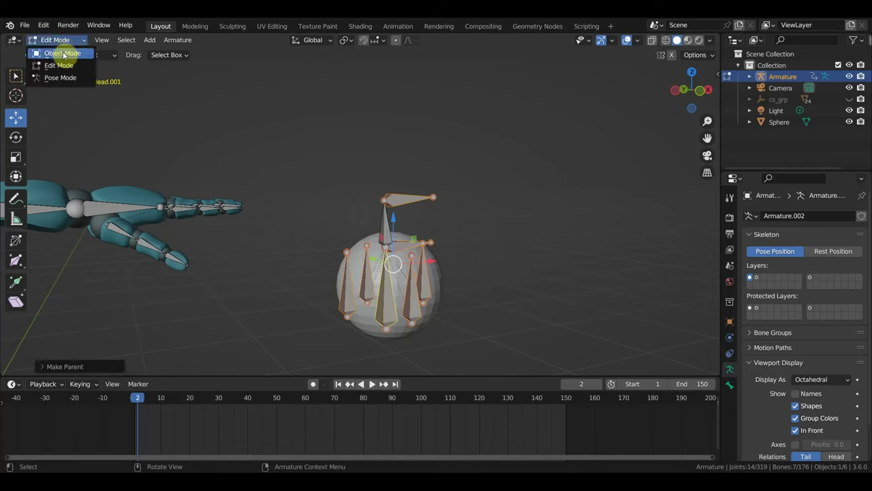
In Object Mode, parent the Sphere mesh to the Armature and leave the Armature selected
{"action": "left_click", "coordinate": [64, 55]}
{"action": "left_click", "coordinate": [409, 238]}
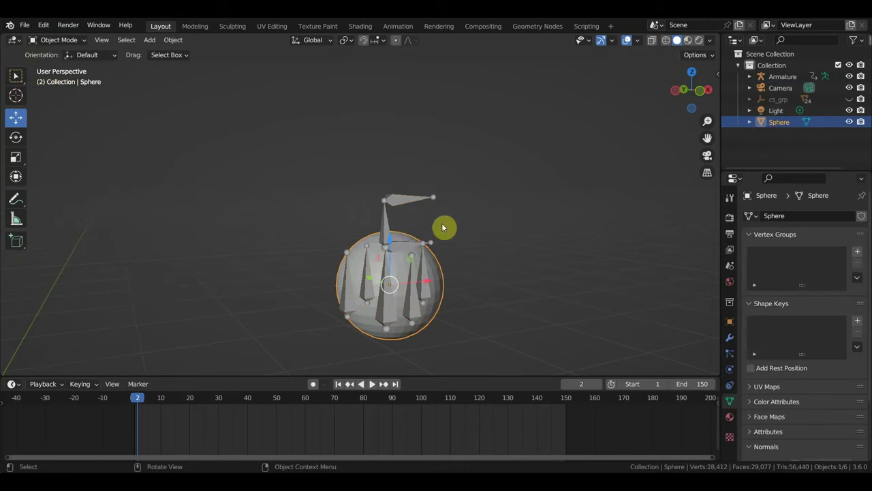
{"action": "left_click", "coordinate": [406, 199], "text": "shift"}
{"action": "key", "text": "ctrl+p"}
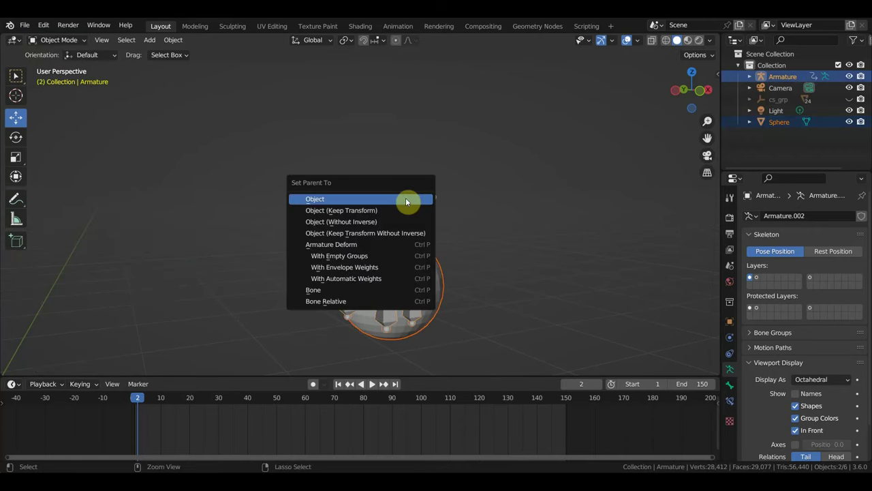
{"action": "left_click", "coordinate": [381, 278]}
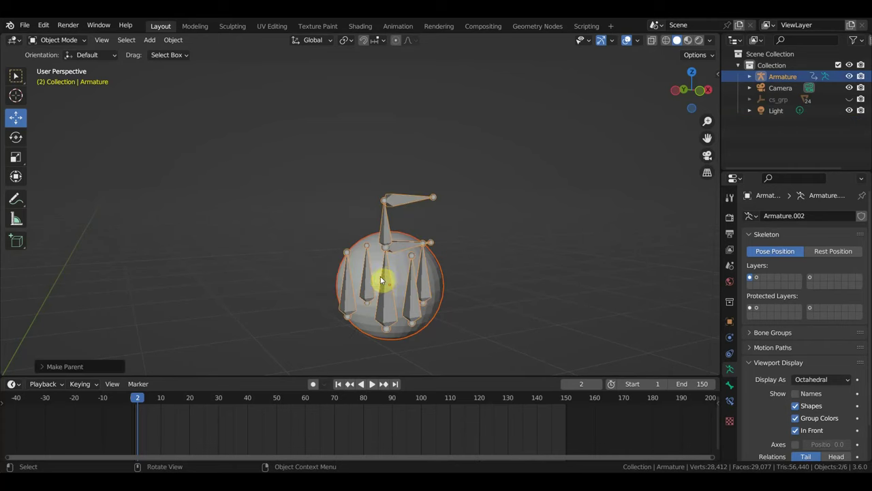
{"action": "left_click", "coordinate": [390, 226]}
{"action": "left_click", "coordinate": [61, 41]}
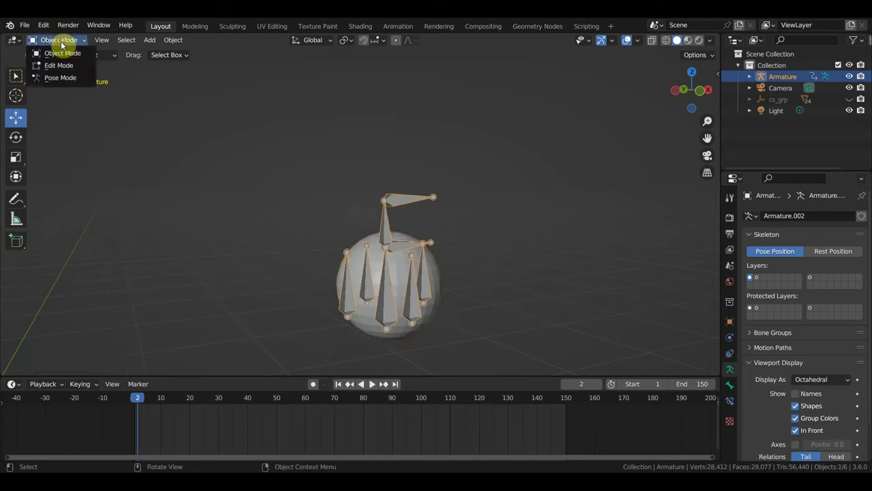
In Pose Mode, select control bone Ctrl_Head.006 together with the bone atop the sphere
{"action": "left_click", "coordinate": [62, 78]}
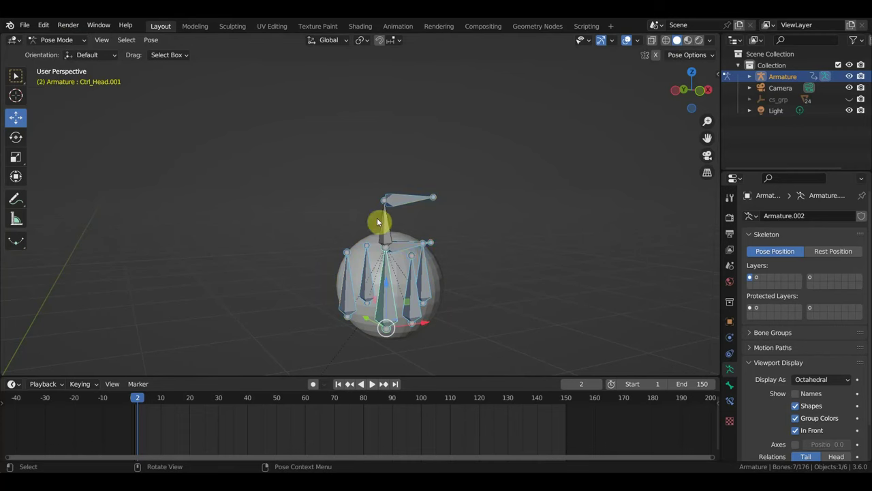
{"action": "left_click", "coordinate": [404, 197]}
{"action": "left_click", "coordinate": [405, 245]}
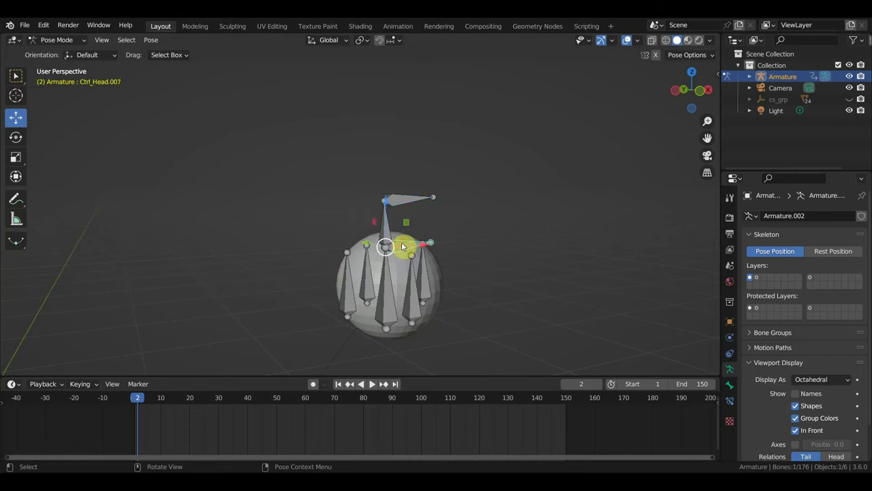
{"action": "left_click", "coordinate": [398, 199]}
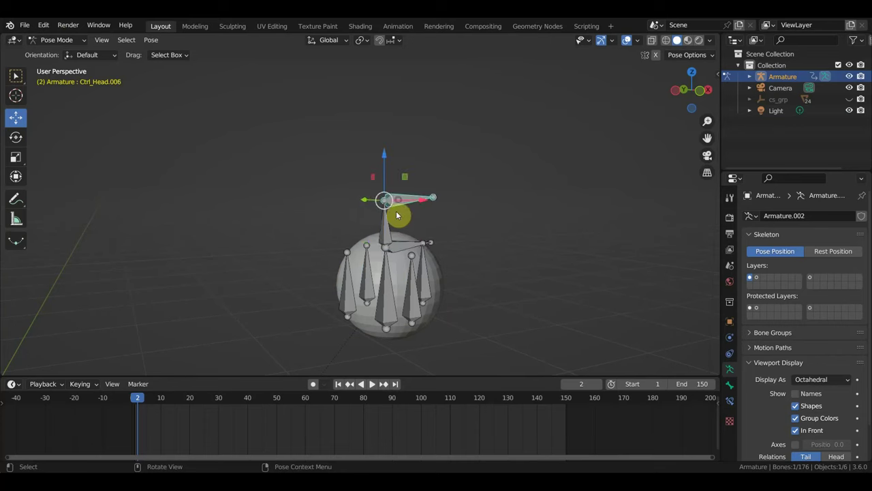
{"action": "left_click", "coordinate": [395, 243]}
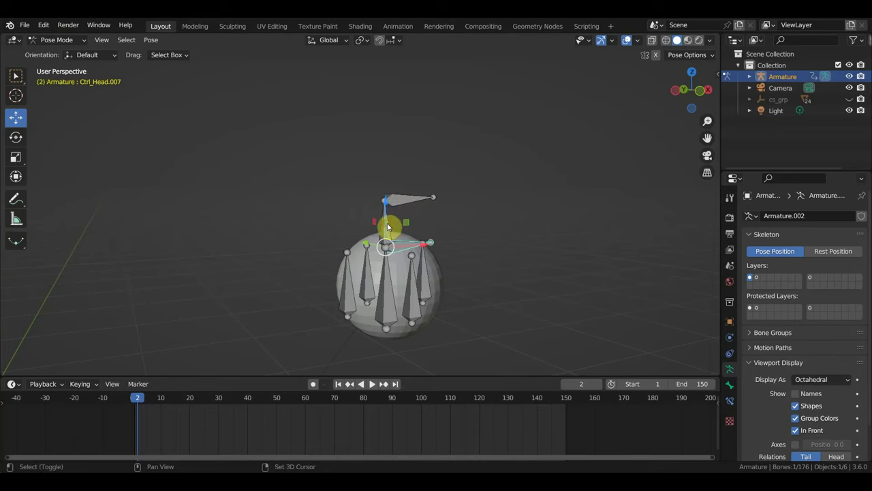
{"action": "left_click", "coordinate": [387, 226], "text": "shift"}
{"action": "key", "text": "ctrl+p"}
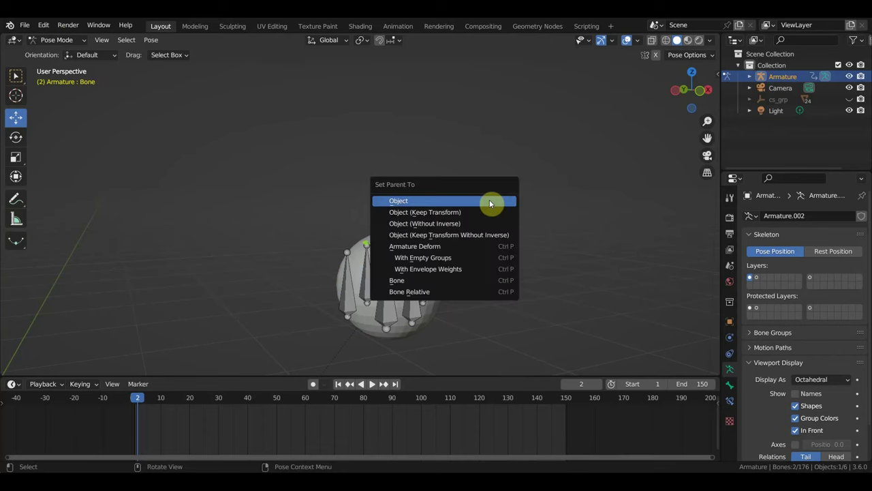
Add a Stretch To constraint toward Ctrl_Head.006, then raise it so the bone stretches upward
{"action": "key", "text": "shift+ctrl+c"}
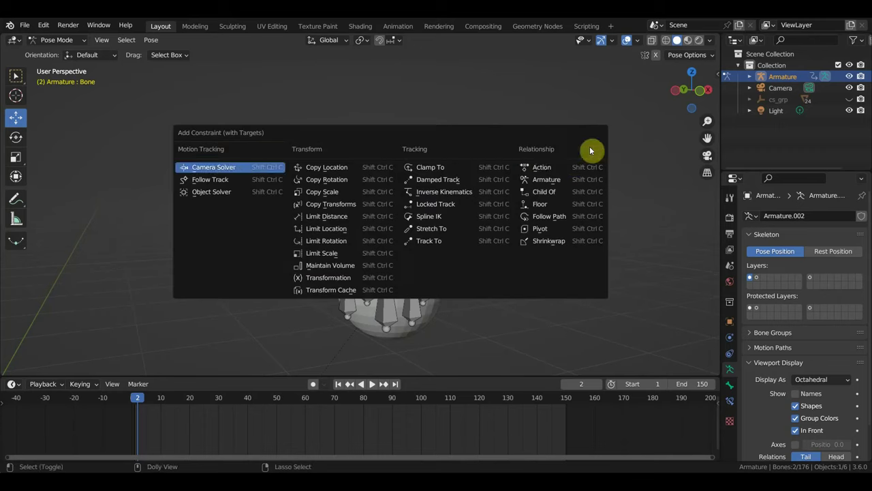
{"action": "left_click", "coordinate": [445, 232]}
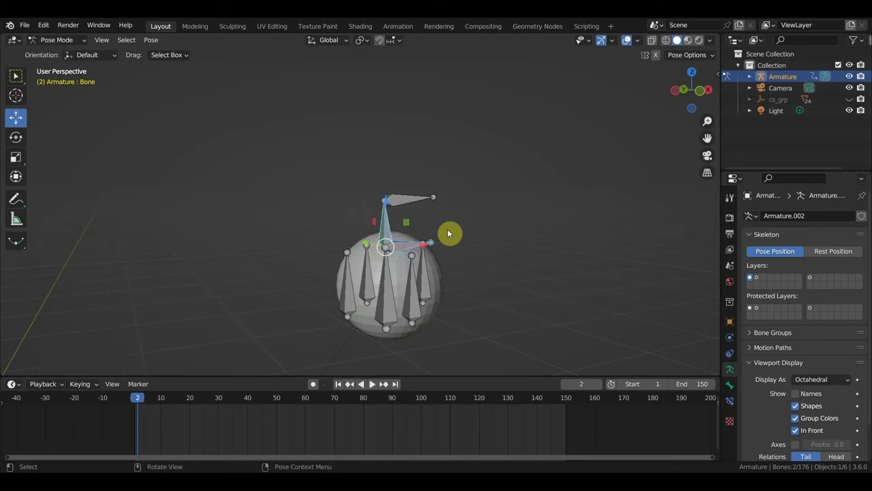
{"action": "left_click", "coordinate": [404, 199]}
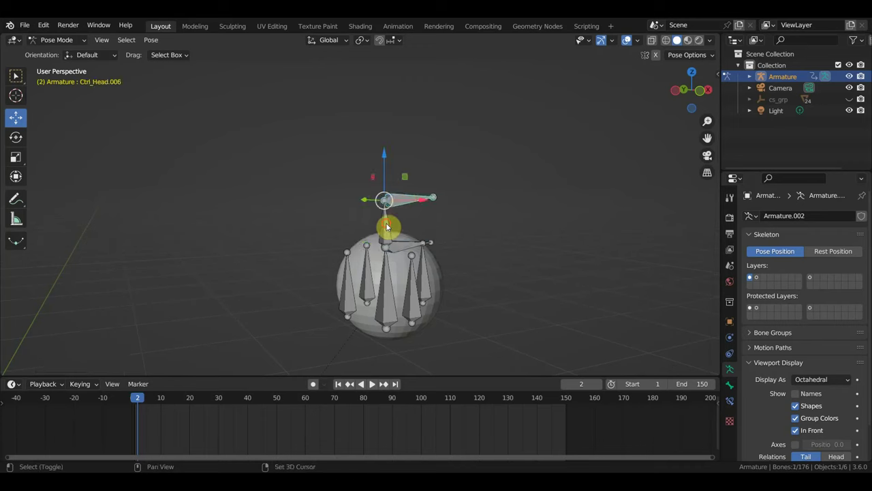
{"action": "left_click", "coordinate": [386, 227], "text": "shift"}
{"action": "key", "text": "shift+ctrl+c"}
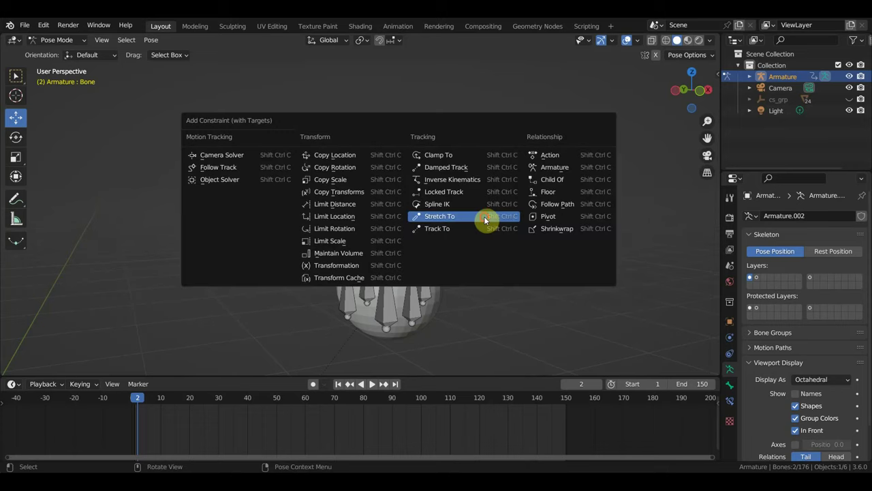
{"action": "left_click", "coordinate": [484, 219]}
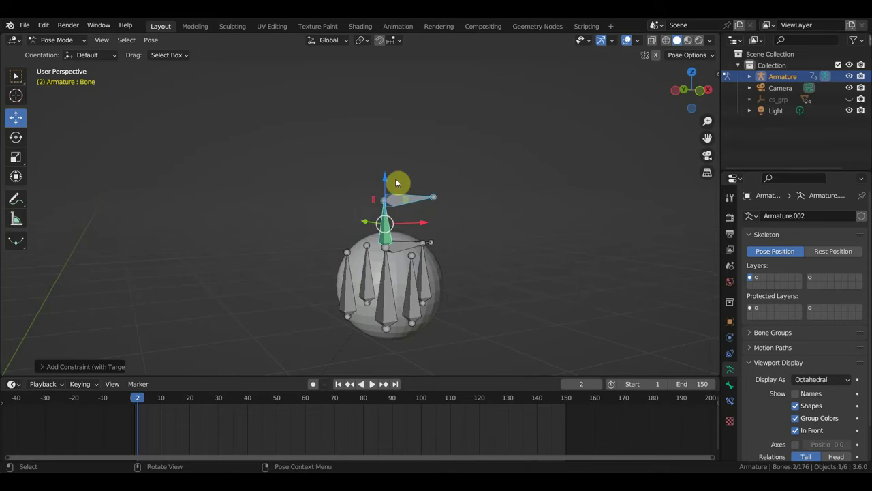
{"action": "left_click", "coordinate": [406, 201]}
{"action": "mouse_move", "coordinate": [387, 159]}
{"action": "left_mouse_down"}
{"action": "mouse_move", "coordinate": [417, 50]}
{"action": "mouse_move", "coordinate": [458, 235]}
{"action": "mouse_move", "coordinate": [470, 366]}
{"action": "mouse_move", "coordinate": [477, 88]}
{"action": "mouse_move", "coordinate": [487, 139]}
{"action": "left_mouse_up"}
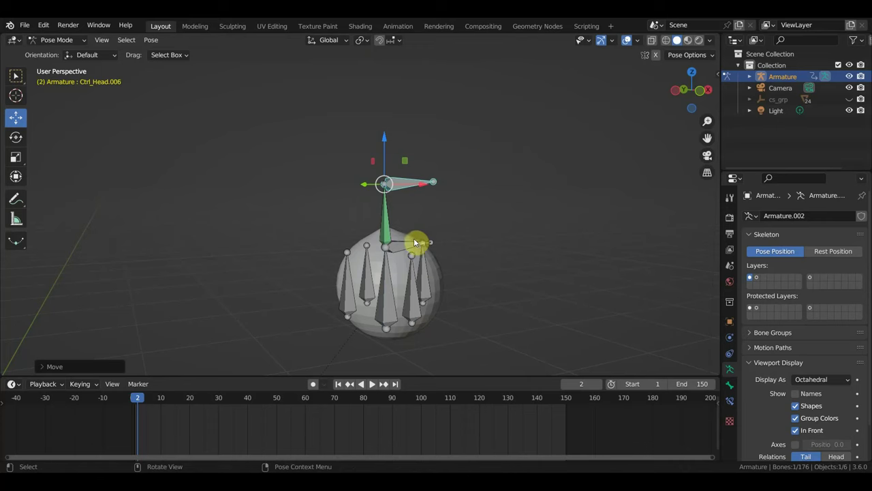
{"action": "scroll", "coordinate": [414, 239], "scroll_direction": "down", "scroll_amount": 1}
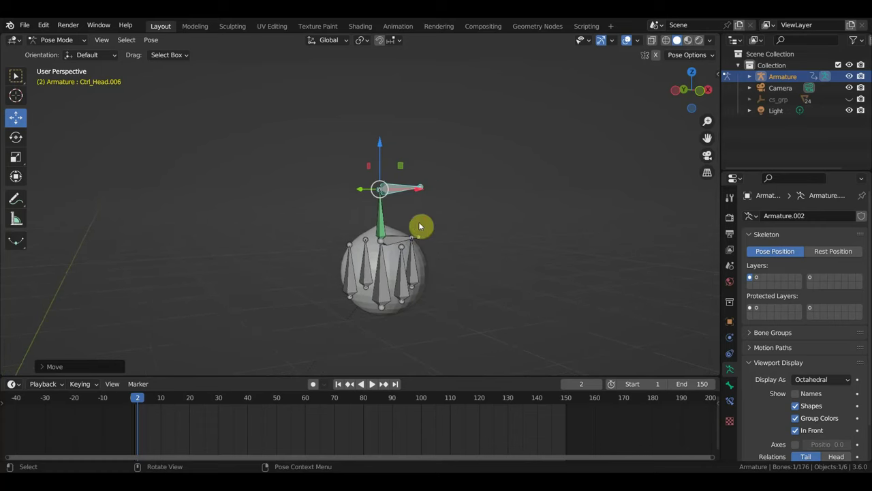
{"action": "left_click", "coordinate": [379, 145]}
{"action": "left_click", "coordinate": [382, 189]}
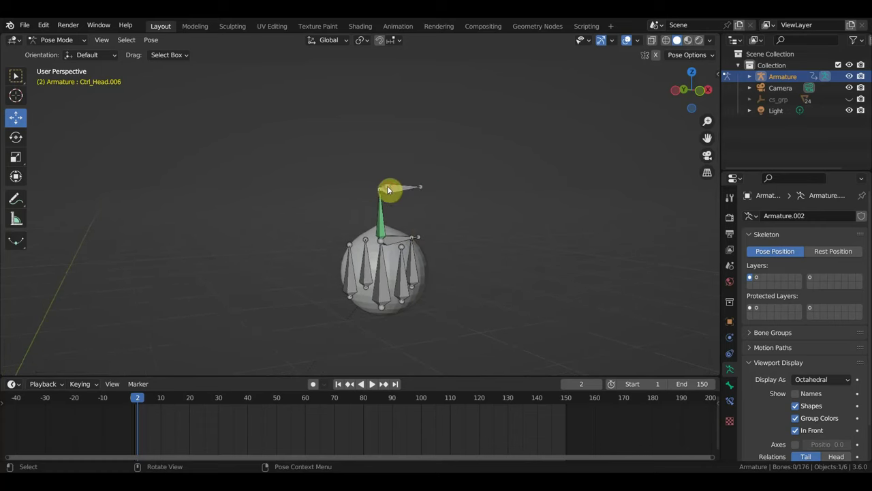
{"action": "middle_click_drag", "start_coordinate": [382, 190], "coordinate": [401, 193]}
{"action": "mouse_move", "coordinate": [381, 153]}
{"action": "left_mouse_down"}
{"action": "mouse_move", "coordinate": [418, 262]}
{"action": "mouse_move", "coordinate": [448, 136]}
{"action": "mouse_move", "coordinate": [452, 308]}
{"action": "left_mouse_up"}
{"action": "scroll", "coordinate": [470, 245], "scroll_direction": "down", "scroll_amount": 2}
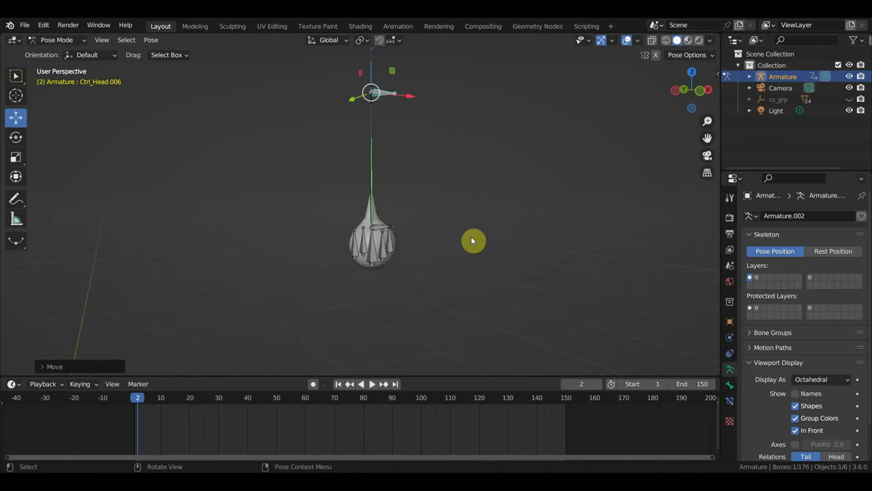
{"action": "key", "text": "ctrl+z"}
{"action": "scroll", "coordinate": [417, 217], "scroll_direction": "up", "scroll_amount": 3}
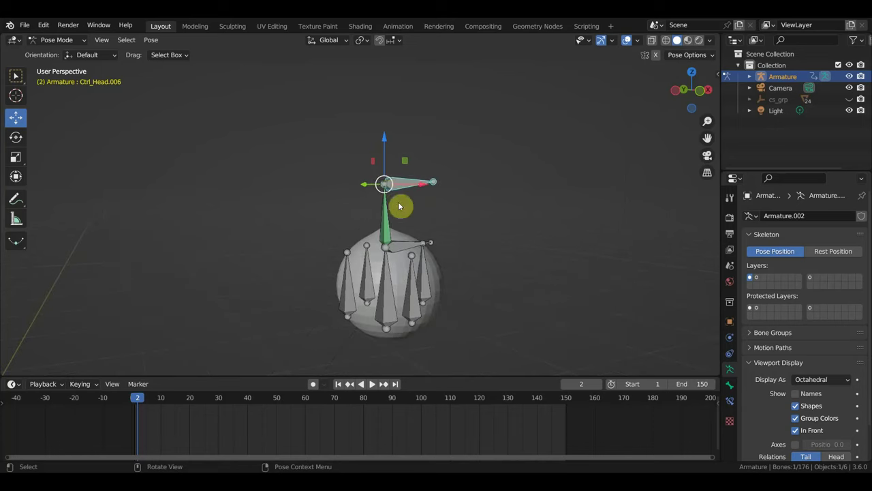
Test-move Ctrl_Head.003 along X and cancel the move
{"action": "left_click", "coordinate": [345, 285]}
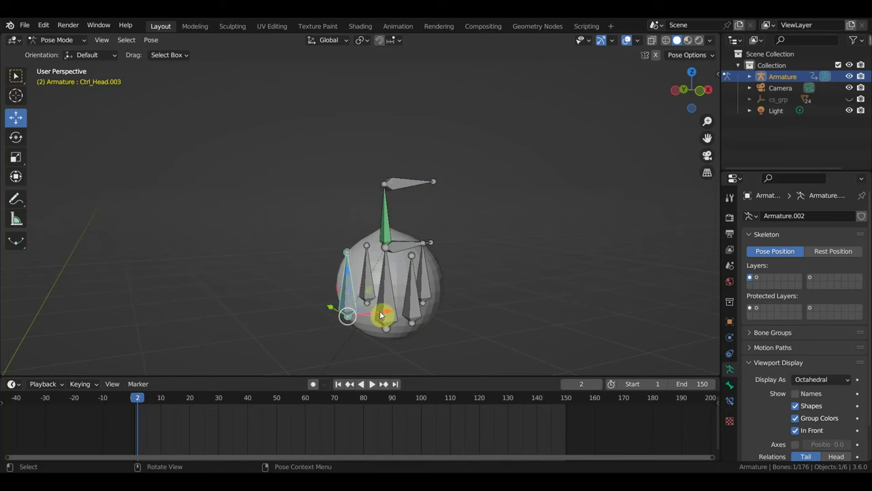
{"action": "key", "text": "g"}
{"action": "key", "text": "x"}
{"action": "right_click", "coordinate": [376, 313]}
Scale Ctrl_Head.001 slightly smaller
{"action": "left_click", "coordinate": [390, 295]}
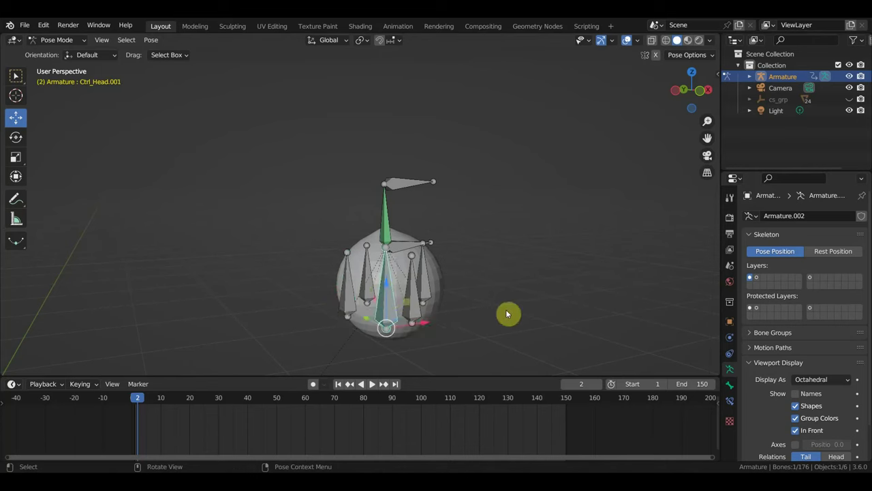
{"action": "key", "text": "s"}
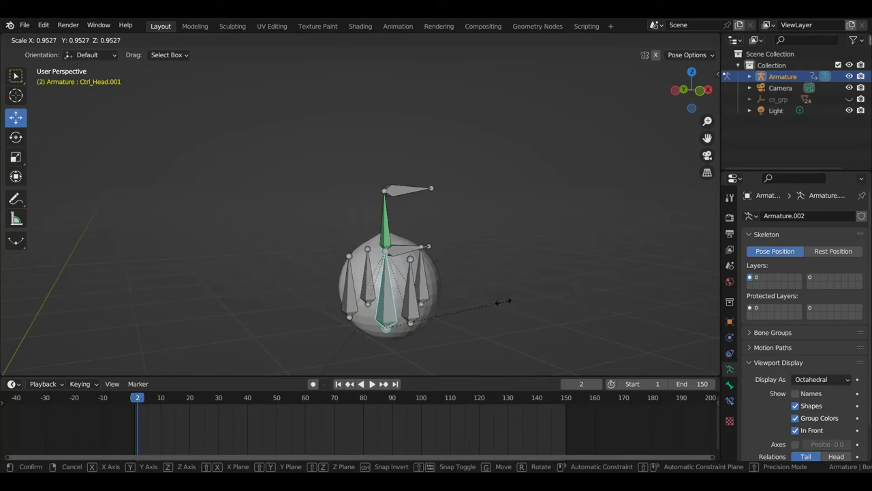
{"action": "left_click", "coordinate": [504, 305]}
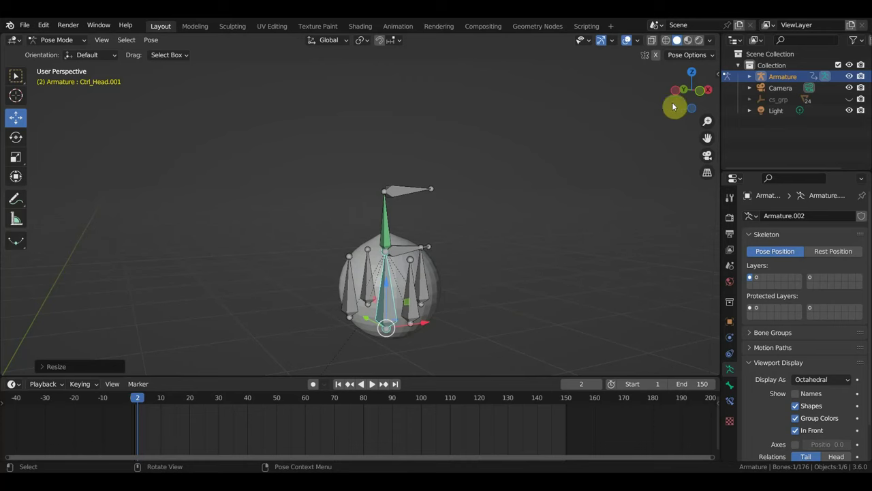
Test a Z rotation and an X move on Ctrl_Head.001, undoing both
{"action": "key", "text": "r"}
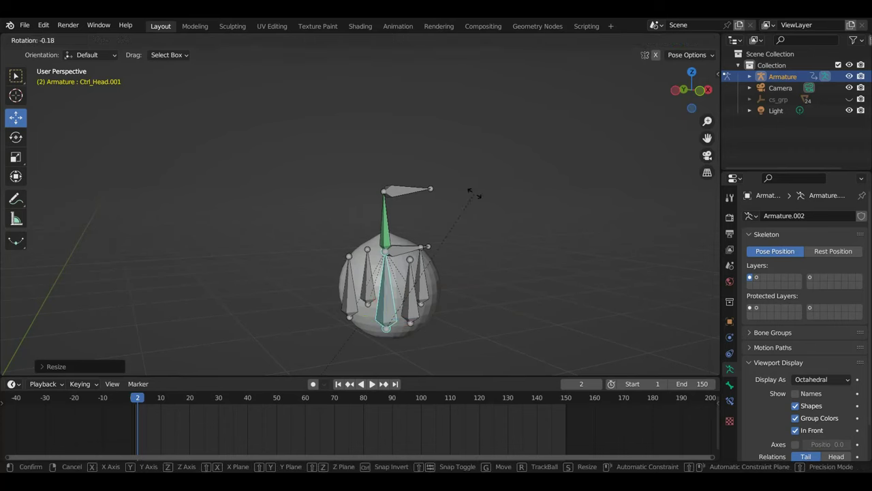
{"action": "key", "text": "z"}
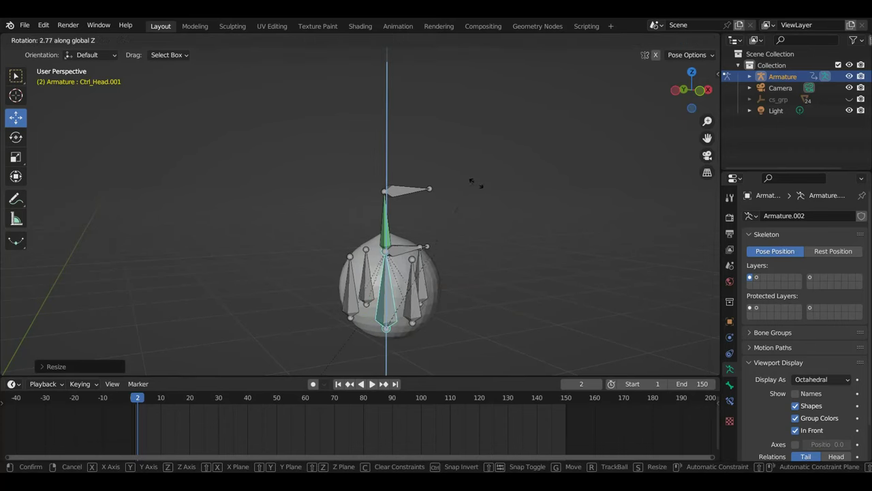
{"action": "left_click", "coordinate": [461, 280]}
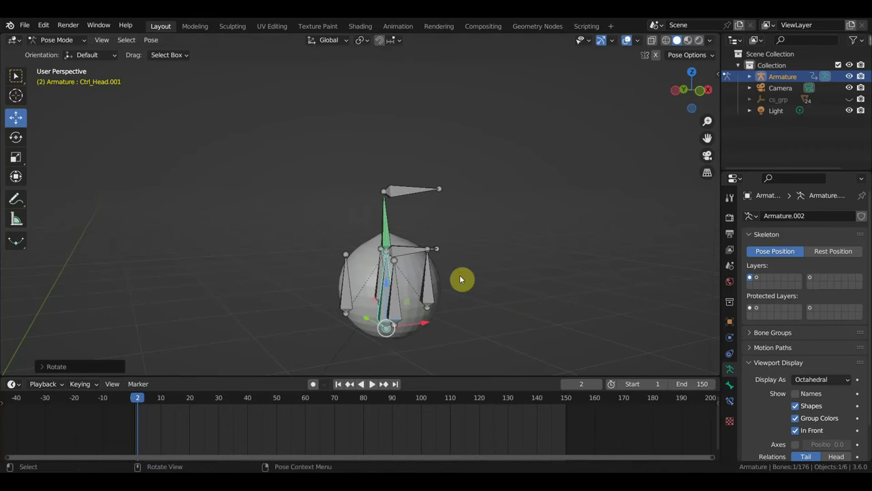
{"action": "key", "text": "ctrl+z"}
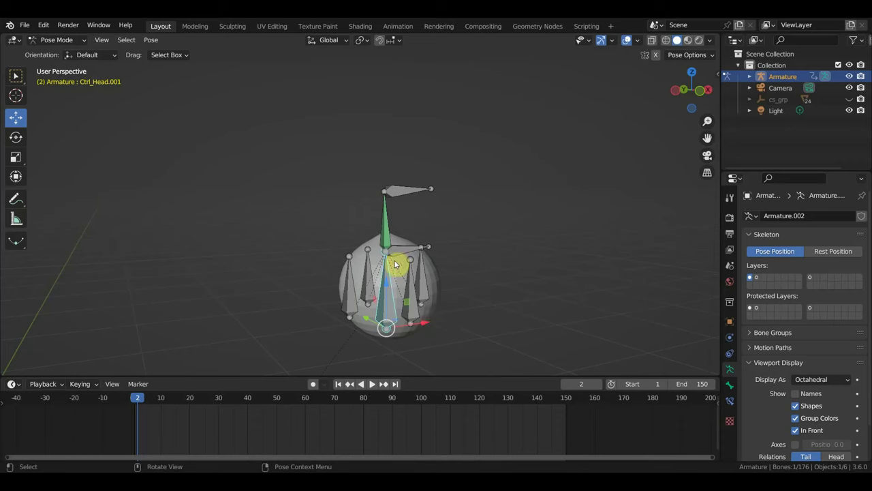
{"action": "key", "text": "g"}
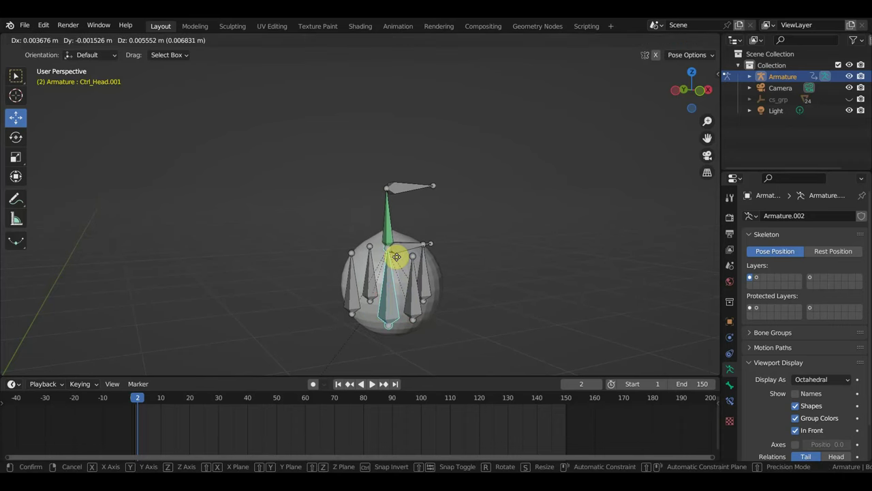
{"action": "key", "text": "x"}
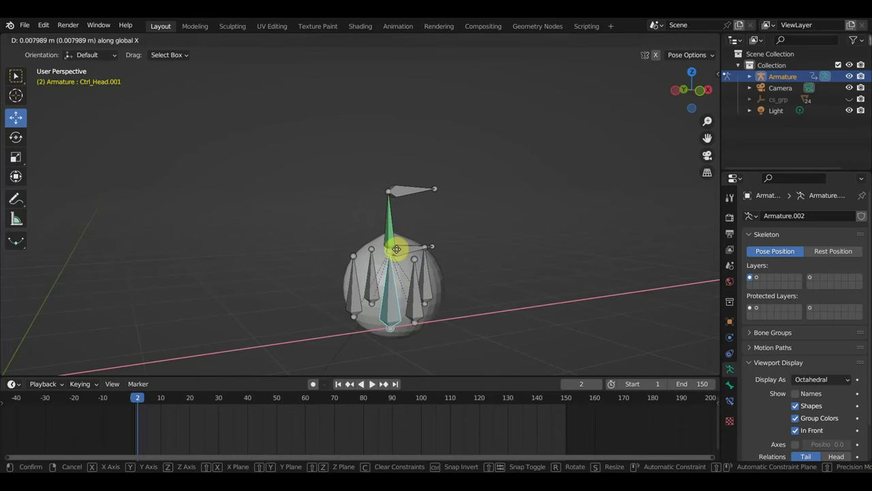
{"action": "left_click", "coordinate": [374, 296]}
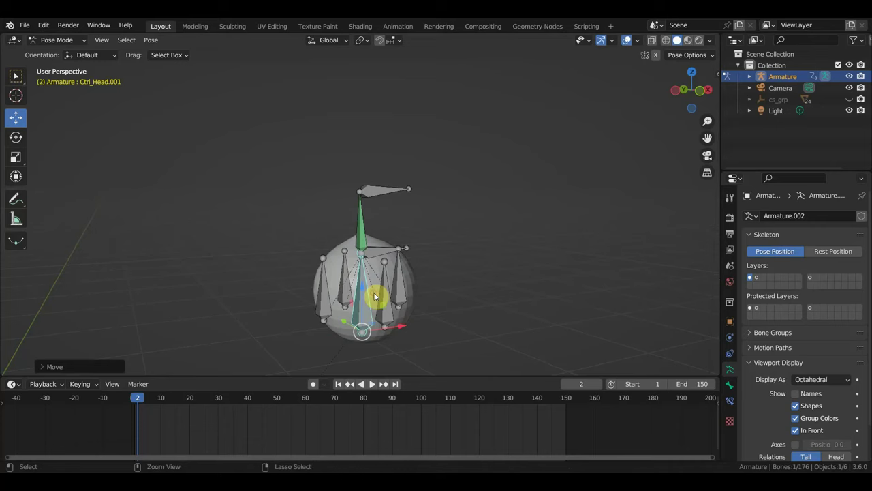
{"action": "key", "text": "ctrl+z"}
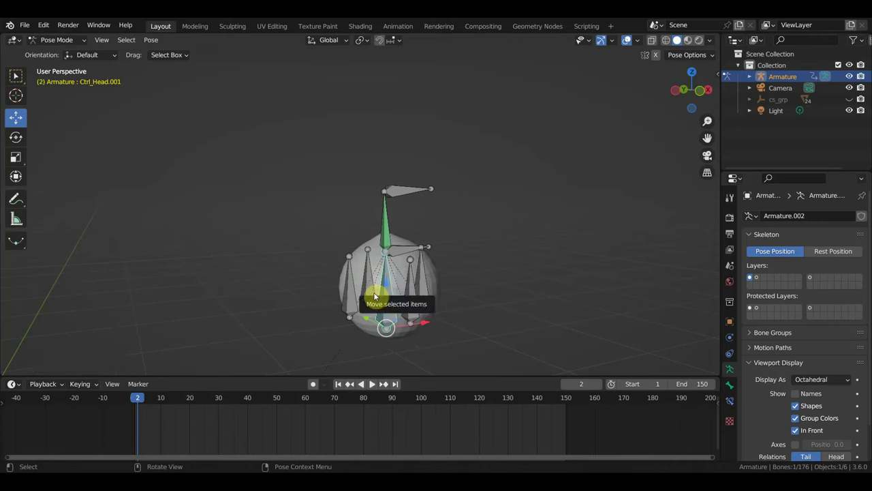
Zoom out to a side view showing the seated character below the sphere rig
{"action": "mouse_move", "coordinate": [374, 295]}
{"action": "middle_mouse_down"}
{"action": "mouse_move", "coordinate": [413, 283]}
{"action": "mouse_move", "coordinate": [446, 287]}
{"action": "mouse_move", "coordinate": [450, 238]}
{"action": "mouse_move", "coordinate": [488, 279]}
{"action": "middle_mouse_up"}
{"action": "key", "text": "KP_3"}
{"action": "scroll", "coordinate": [450, 287], "scroll_direction": "down", "scroll_amount": 2}
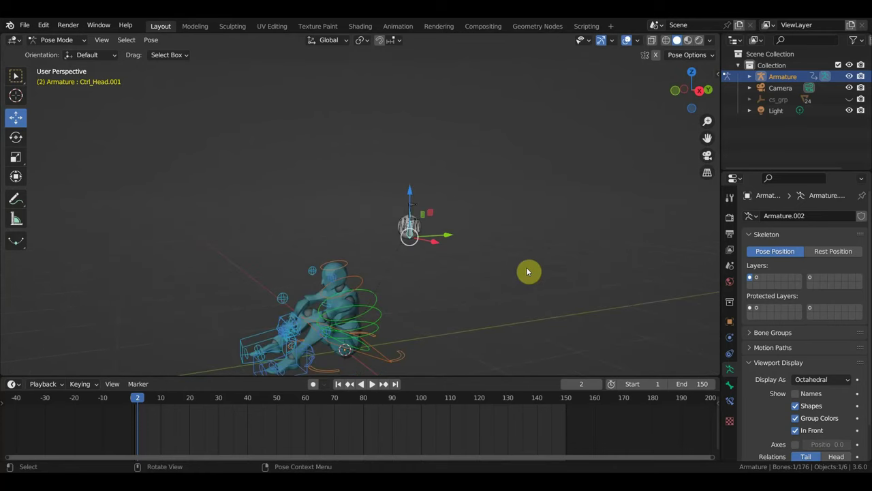
Move the Ctrl_Head.001 control bone onto the character's head, viewed from the front
{"action": "key", "text": "g"}
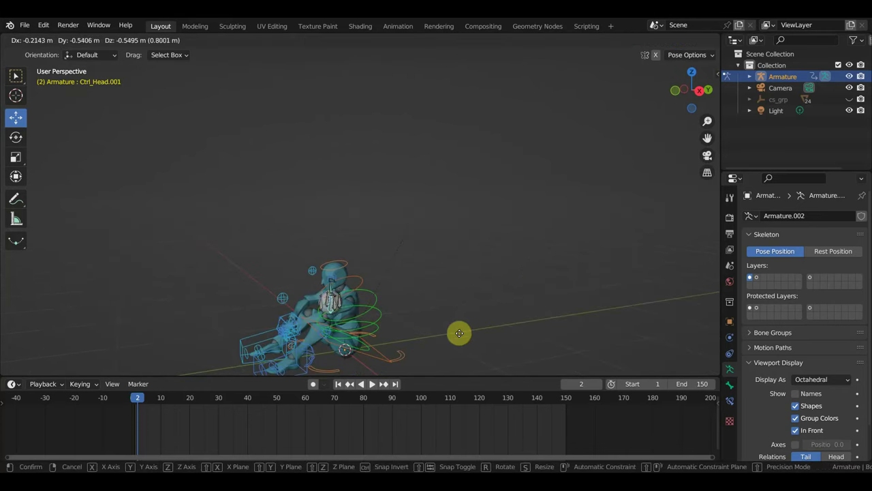
{"action": "left_click", "coordinate": [449, 338]}
{"action": "scroll", "coordinate": [449, 338], "scroll_direction": "up", "scroll_amount": 3}
{"action": "scroll", "coordinate": [512, 179], "scroll_direction": "up", "scroll_amount": 2}
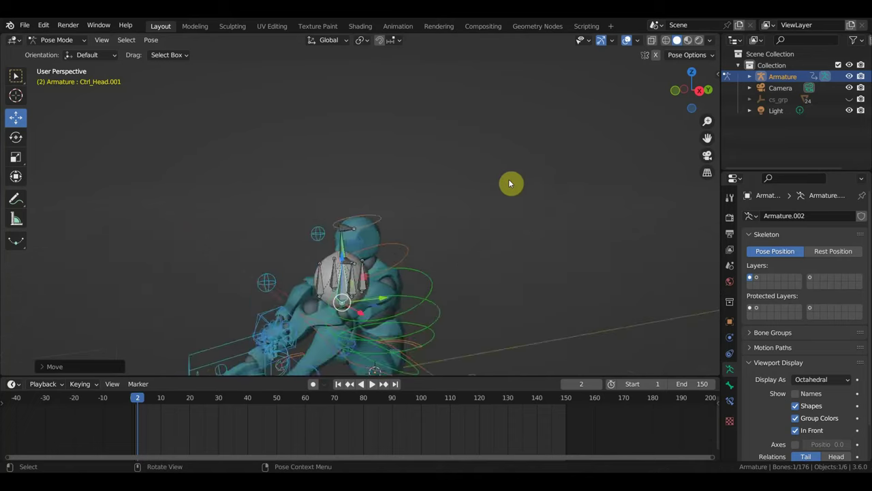
{"action": "key", "text": "KP_1"}
{"action": "scroll", "coordinate": [511, 216], "scroll_direction": "up", "scroll_amount": 3}
{"action": "middle_click_drag", "start_coordinate": [455, 259], "coordinate": [643, 175], "text": "shift"}
{"action": "scroll", "coordinate": [643, 175], "scroll_direction": "down", "scroll_amount": 5}
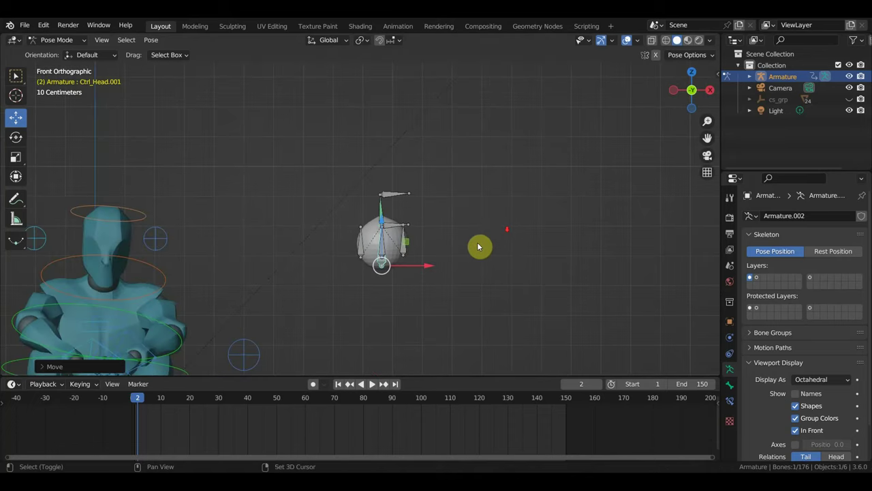
{"action": "middle_click_drag", "start_coordinate": [479, 247], "coordinate": [590, 228], "text": "shift"}
Shrink the control bone and move it toward the face
{"action": "key", "text": "s"}
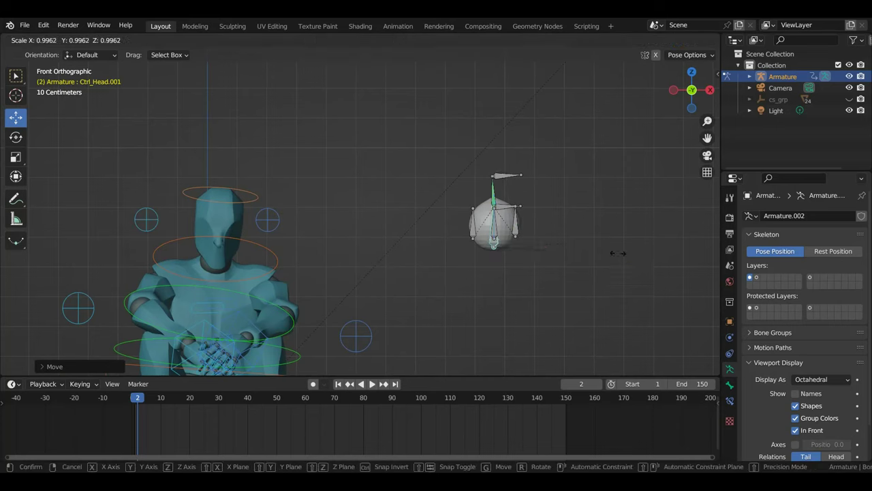
{"action": "left_click", "coordinate": [510, 236]}
{"action": "key", "text": "g"}
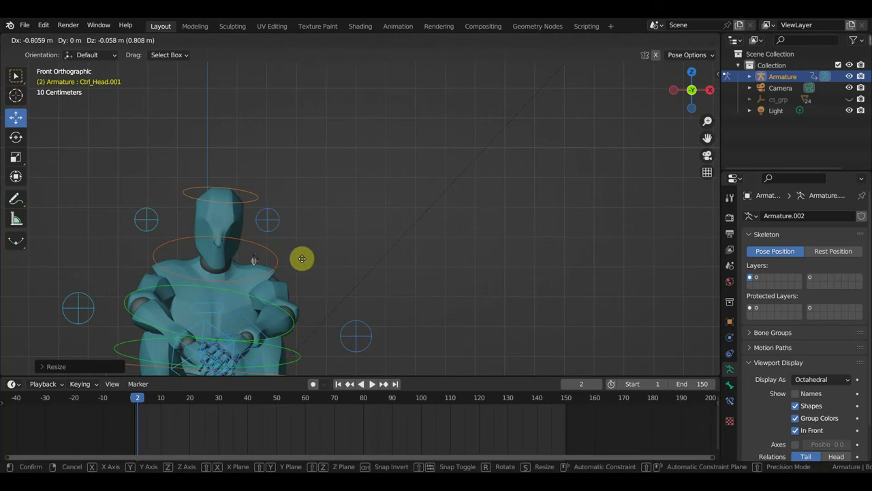
{"action": "left_click", "coordinate": [267, 248]}
From a side view, slide the bone forward to the nose and raise it
{"action": "scroll", "coordinate": [265, 247], "scroll_direction": "up", "scroll_amount": 3}
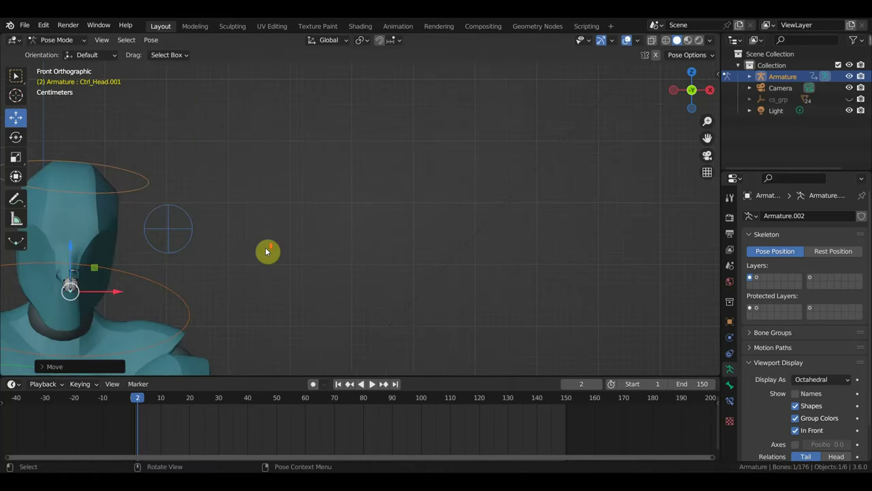
{"action": "middle_click_drag", "start_coordinate": [265, 246], "coordinate": [529, 197], "text": "shift"}
{"action": "scroll", "coordinate": [504, 204], "scroll_direction": "up", "scroll_amount": 2}
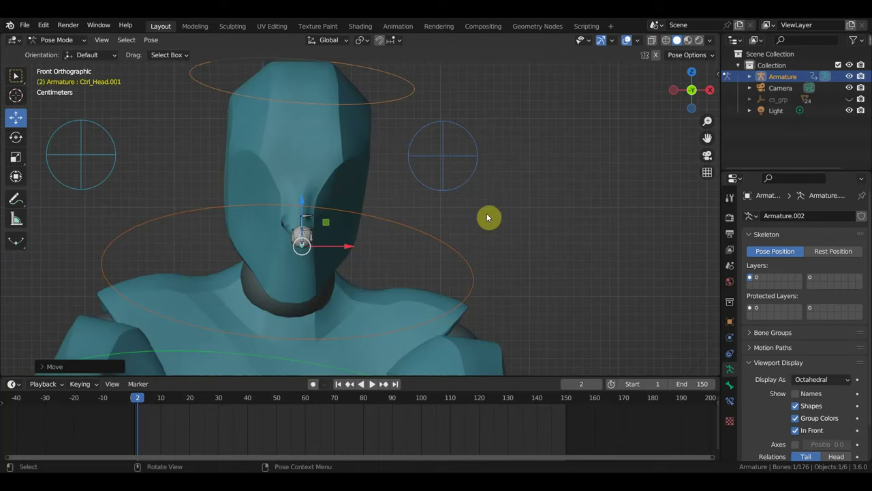
{"action": "mouse_move", "coordinate": [498, 239]}
{"action": "middle_mouse_down"}
{"action": "mouse_move", "coordinate": [358, 249]}
{"action": "mouse_move", "coordinate": [301, 235]}
{"action": "middle_mouse_up"}
{"action": "key", "text": "KP_3"}
{"action": "mouse_move", "coordinate": [301, 235]}
{"action": "left_mouse_down"}
{"action": "mouse_move", "coordinate": [463, 231]}
{"action": "mouse_move", "coordinate": [456, 227]}
{"action": "left_mouse_up"}
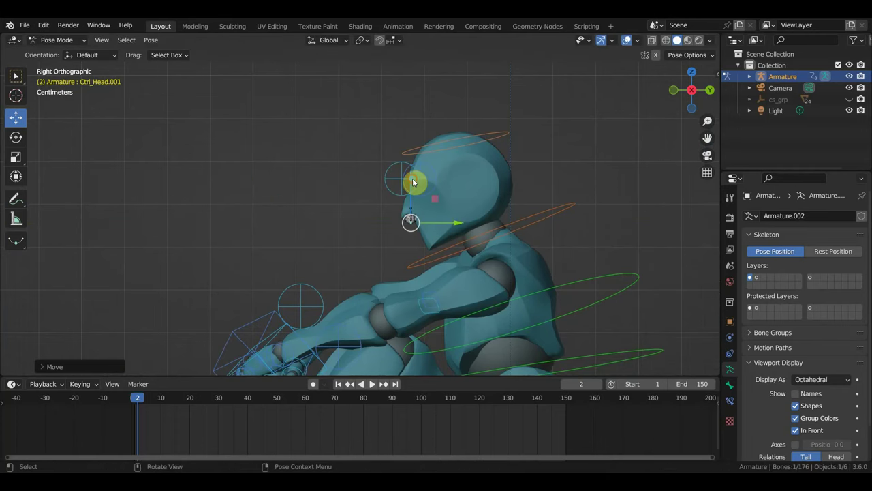
{"action": "left_click_drag", "start_coordinate": [412, 182], "coordinate": [417, 172]}
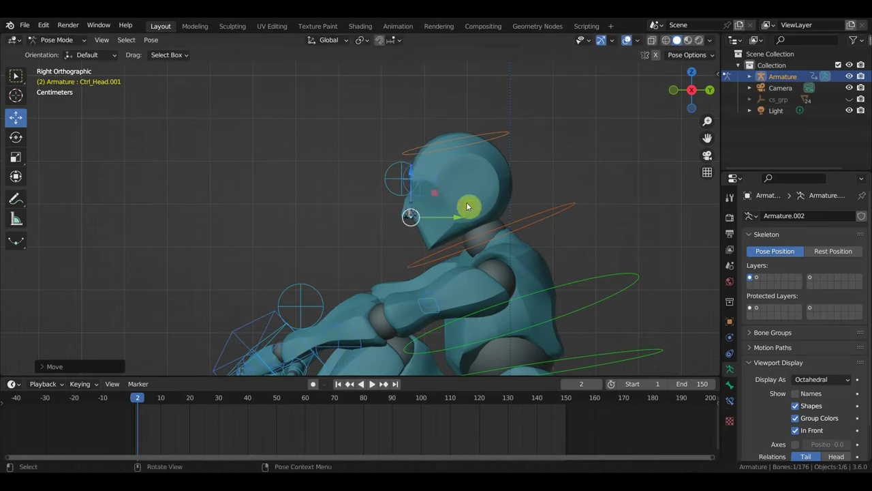
Scale the nose control bone to about 0.8 and nudge it up and sideways onto the nostril
{"action": "mouse_move", "coordinate": [468, 204]}
{"action": "middle_mouse_down"}
{"action": "mouse_move", "coordinate": [557, 207]}
{"action": "mouse_move", "coordinate": [502, 222]}
{"action": "middle_mouse_up"}
{"action": "scroll", "coordinate": [522, 248], "scroll_direction": "up", "scroll_amount": 2}
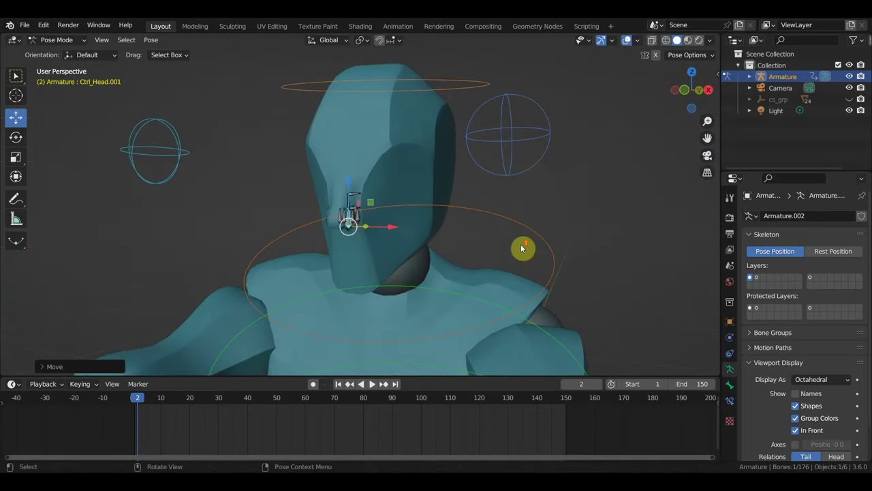
{"action": "key", "text": "s"}
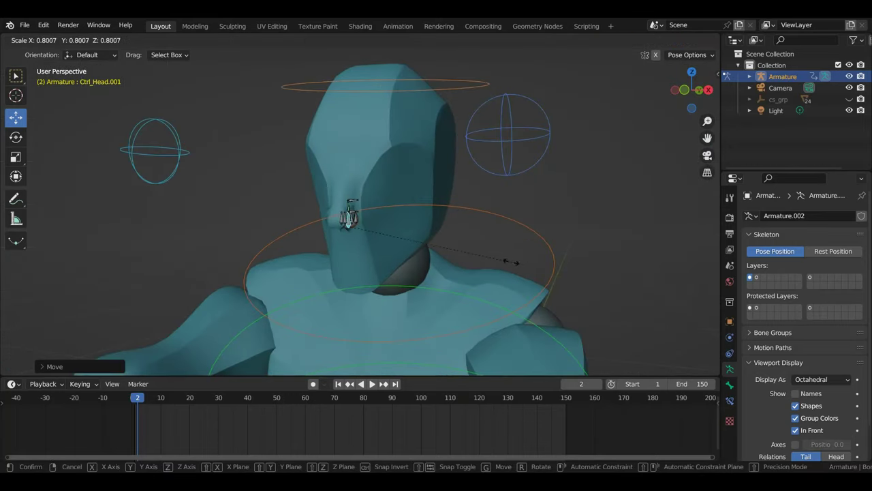
{"action": "left_click", "coordinate": [466, 259]}
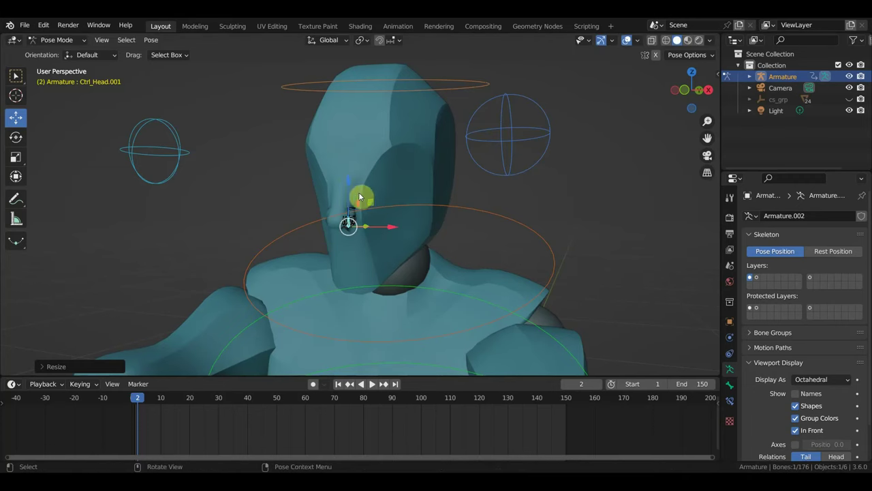
{"action": "left_click_drag", "start_coordinate": [350, 185], "coordinate": [353, 177]}
{"action": "left_click_drag", "start_coordinate": [393, 221], "coordinate": [387, 219]}
{"action": "key", "text": "KP_1"}
{"action": "scroll", "coordinate": [395, 245], "scroll_direction": "down", "scroll_amount": 1}
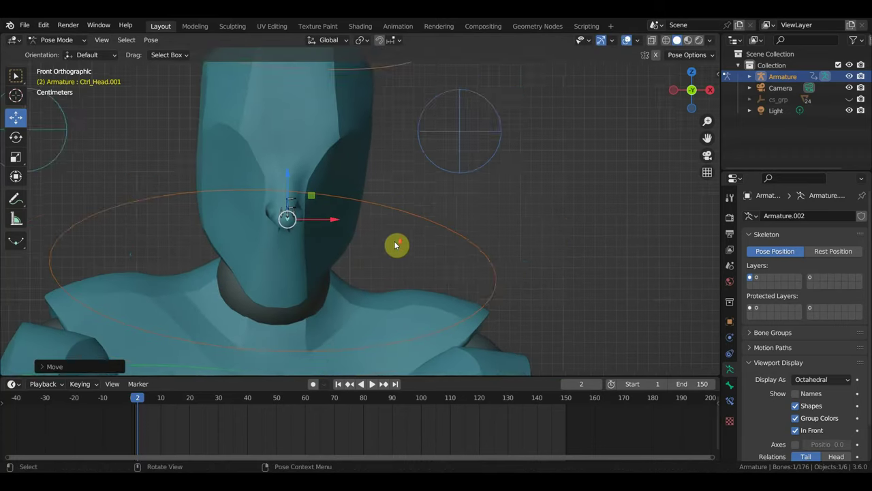
{"action": "middle_click_drag", "start_coordinate": [395, 245], "coordinate": [515, 182], "text": "shift"}
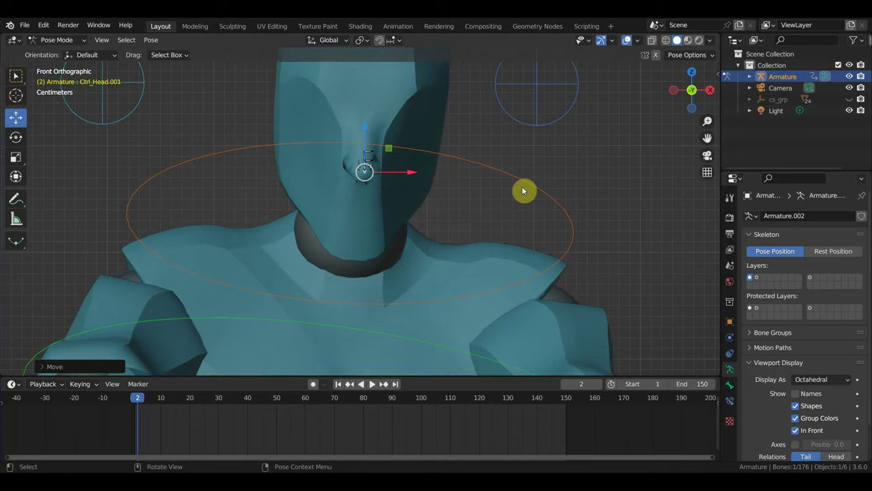
Key the nose bone's Location & Rotation at frame 2 and preview up to frame 8
{"action": "key", "text": "i"}
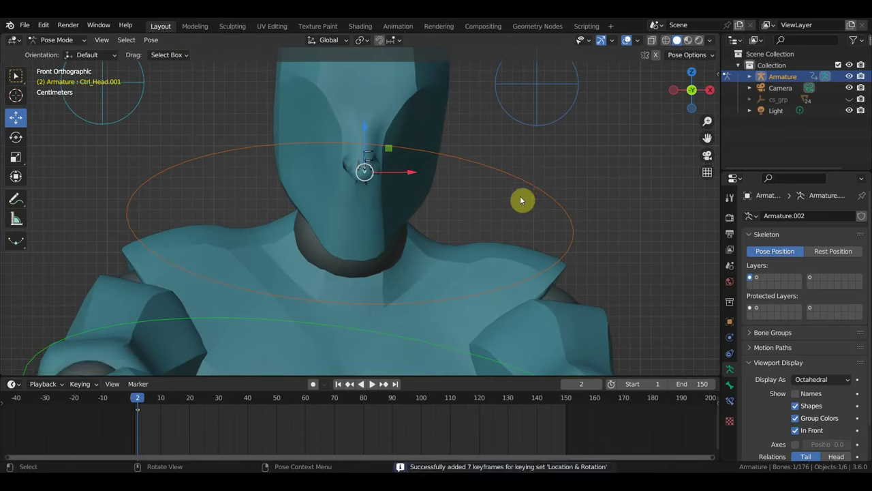
{"action": "key", "text": "space"}
{"action": "left_click_drag", "start_coordinate": [144, 399], "coordinate": [171, 405]}
Try moving Ctrl_Head.005, undo it, and orbit around the nose
{"action": "middle_click_drag", "start_coordinate": [483, 181], "coordinate": [384, 236], "text": "shift"}
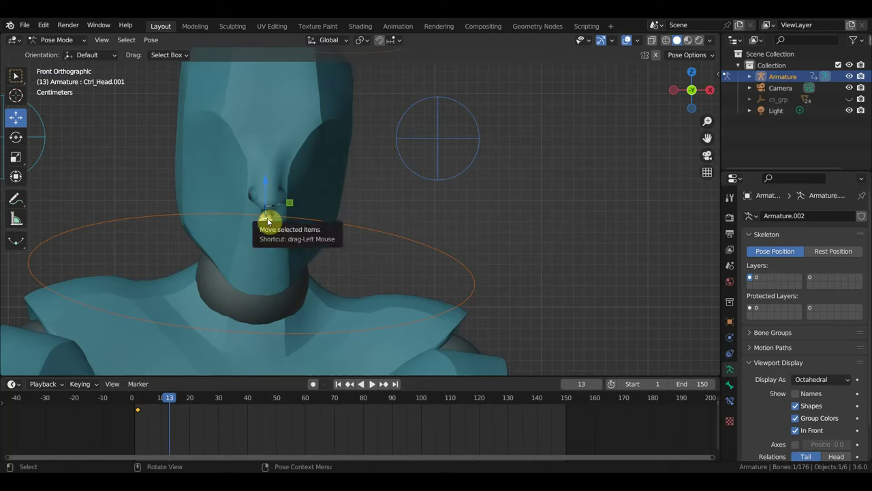
{"action": "scroll", "coordinate": [269, 221], "scroll_direction": "up", "scroll_amount": 1}
{"action": "scroll", "coordinate": [258, 225], "scroll_direction": "up", "scroll_amount": 2}
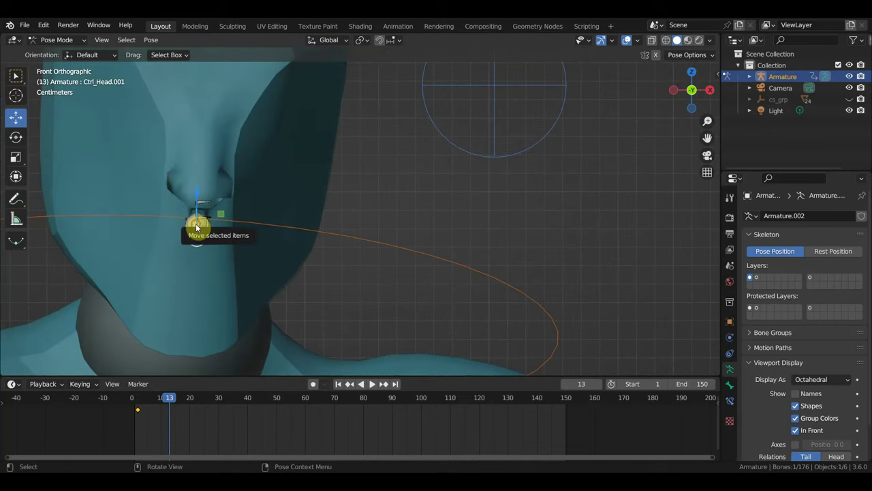
{"action": "left_click", "coordinate": [233, 233]}
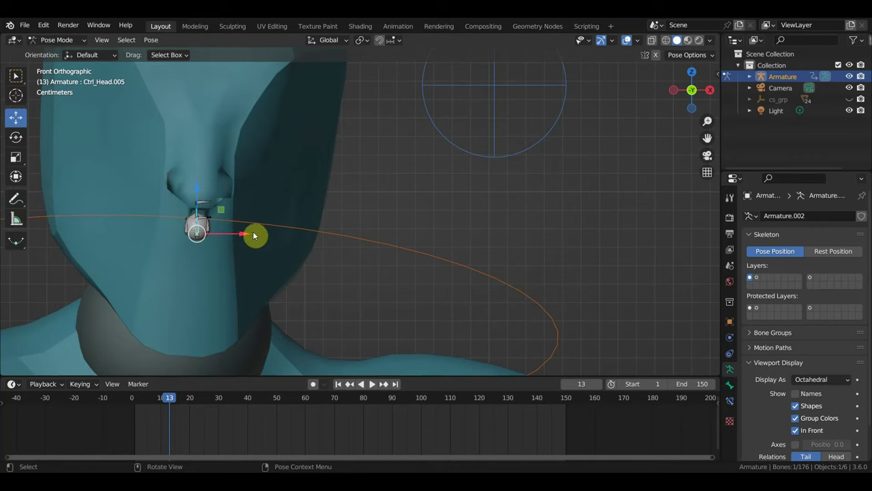
{"action": "left_click_drag", "start_coordinate": [254, 235], "coordinate": [271, 225]}
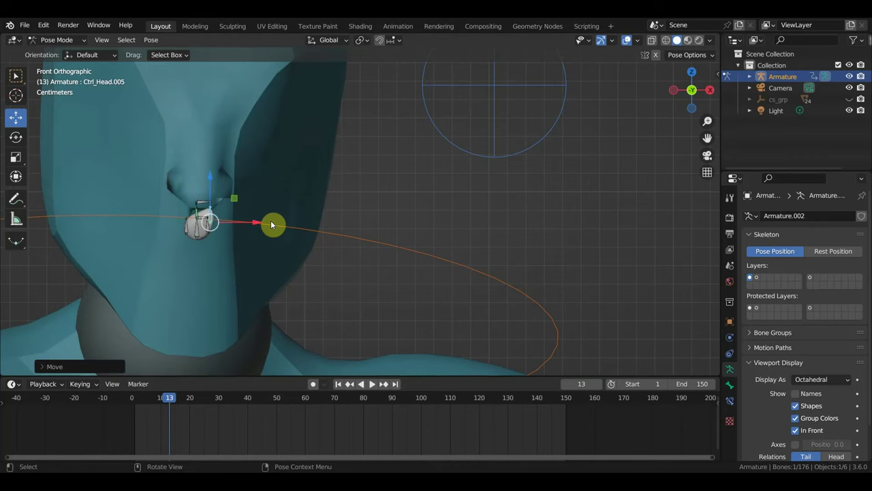
{"action": "key", "text": "ctrl+z"}
{"action": "mouse_move", "coordinate": [272, 221]}
{"action": "middle_mouse_down"}
{"action": "mouse_move", "coordinate": [295, 202]}
{"action": "mouse_move", "coordinate": [523, 167]}
{"action": "middle_mouse_up"}
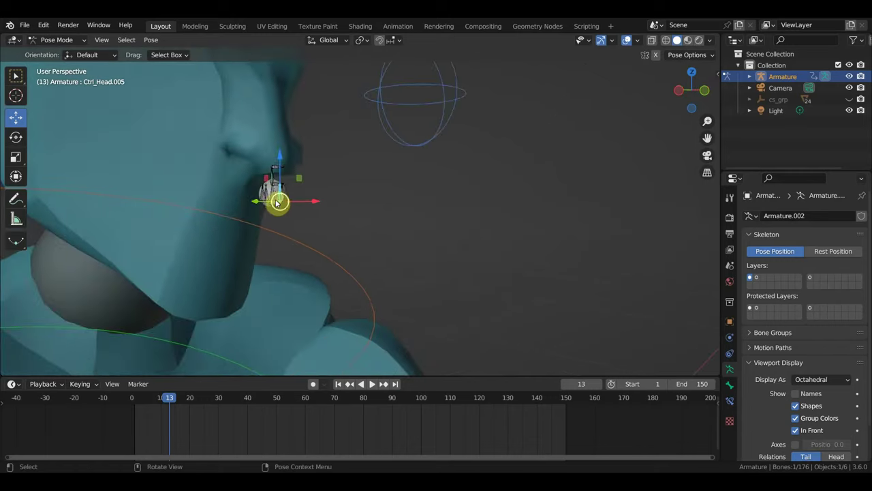
{"action": "middle_click_drag", "start_coordinate": [276, 203], "coordinate": [268, 199]}
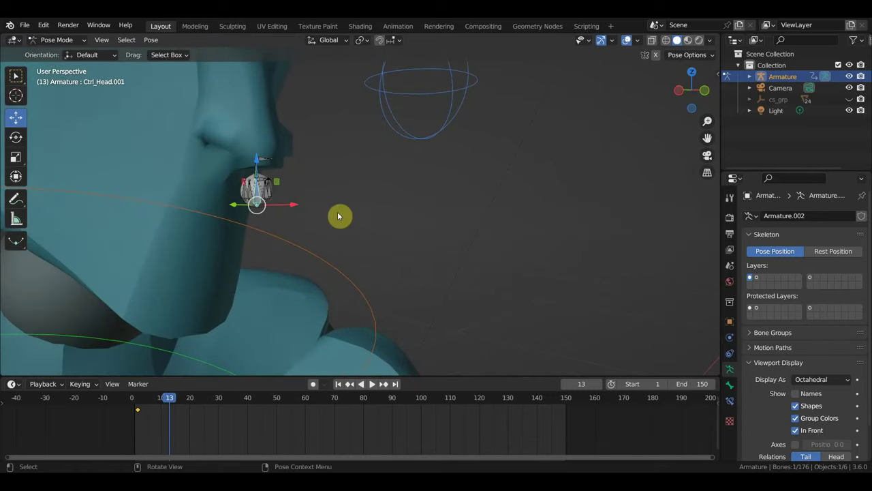
{"action": "mouse_move", "coordinate": [337, 216]}
{"action": "middle_mouse_down"}
{"action": "mouse_move", "coordinate": [259, 220]}
{"action": "mouse_move", "coordinate": [297, 215]}
{"action": "middle_mouse_up"}
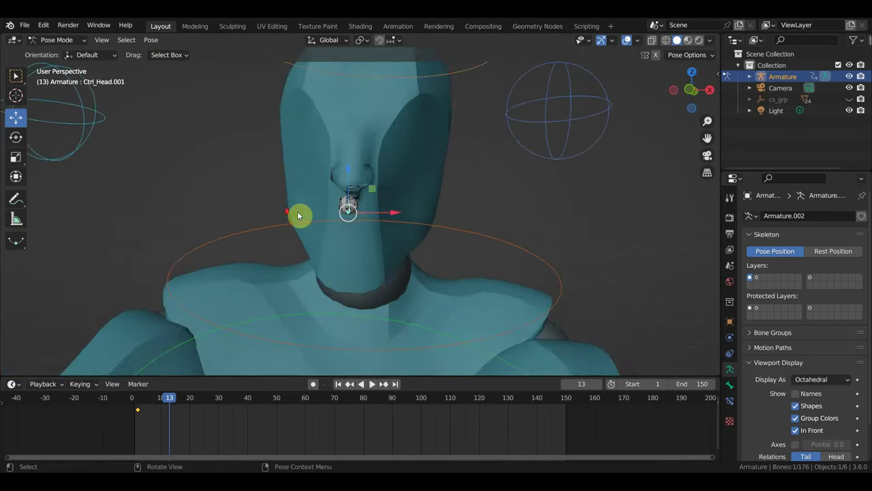
Reposition Ctrl_Head.001 and key its pose at frame 13
{"action": "key", "text": "g"}
{"action": "left_click", "coordinate": [403, 238]}
{"action": "middle_click_drag", "start_coordinate": [403, 238], "coordinate": [307, 250]}
{"action": "key", "text": "g"}
{"action": "mouse_move", "coordinate": [413, 216]}
{"action": "middle_mouse_down"}
{"action": "mouse_move", "coordinate": [432, 230]}
{"action": "mouse_move", "coordinate": [502, 218]}
{"action": "middle_mouse_up"}
{"action": "left_click", "coordinate": [495, 212]}
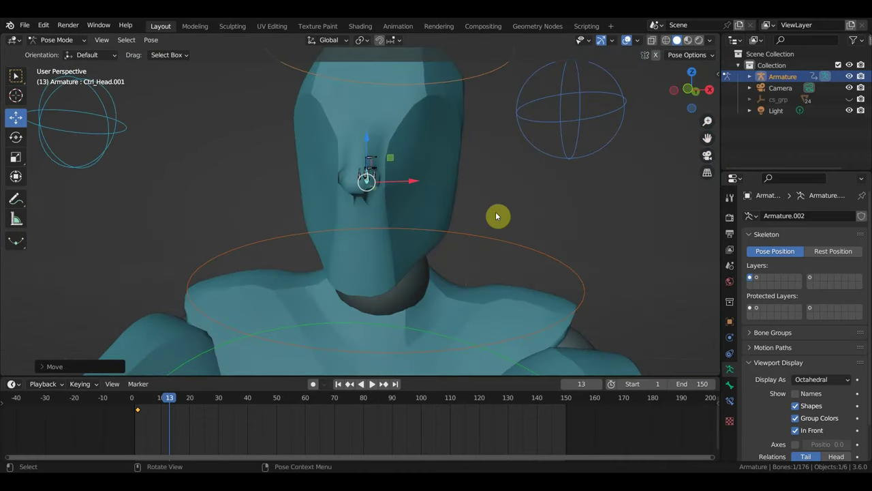
{"action": "key", "text": "i"}
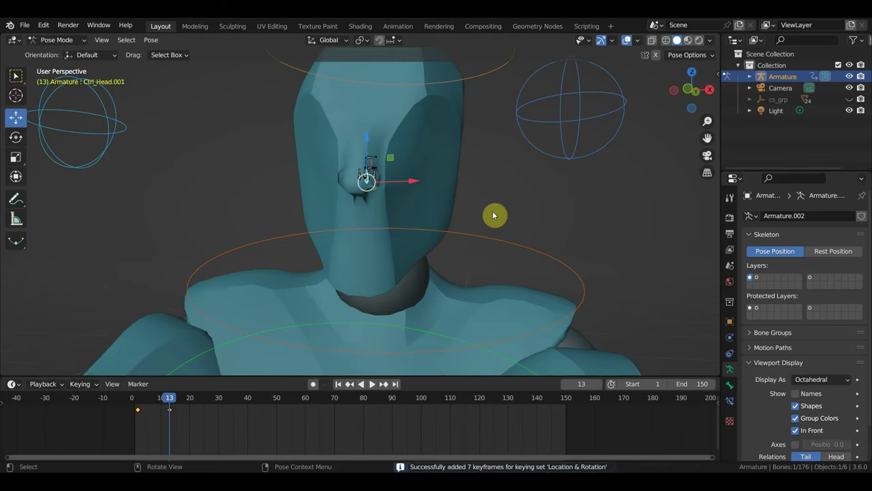
At frame 39, lower the nose bone, tilt it about -15 degrees and key it
{"action": "mouse_move", "coordinate": [169, 397]}
{"action": "left_mouse_down"}
{"action": "mouse_move", "coordinate": [146, 398]}
{"action": "mouse_move", "coordinate": [301, 407]}
{"action": "mouse_move", "coordinate": [224, 393]}
{"action": "mouse_move", "coordinate": [245, 396]}
{"action": "left_mouse_up"}
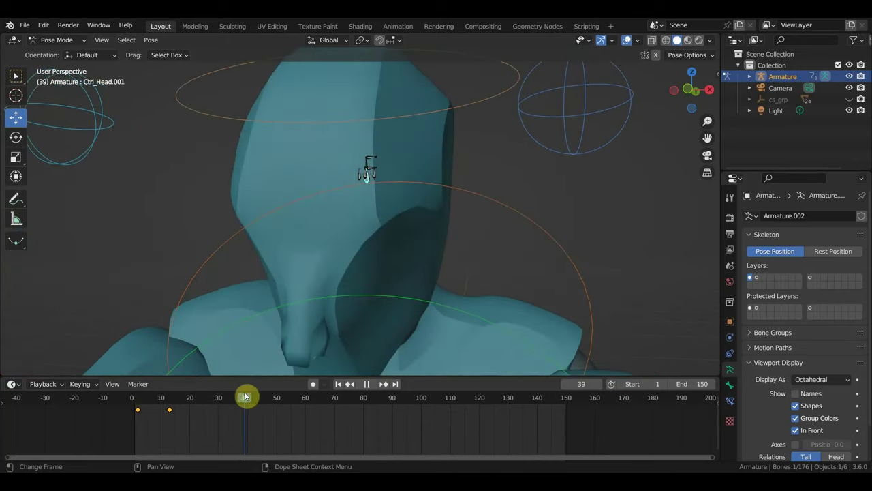
{"action": "left_click", "coordinate": [169, 409]}
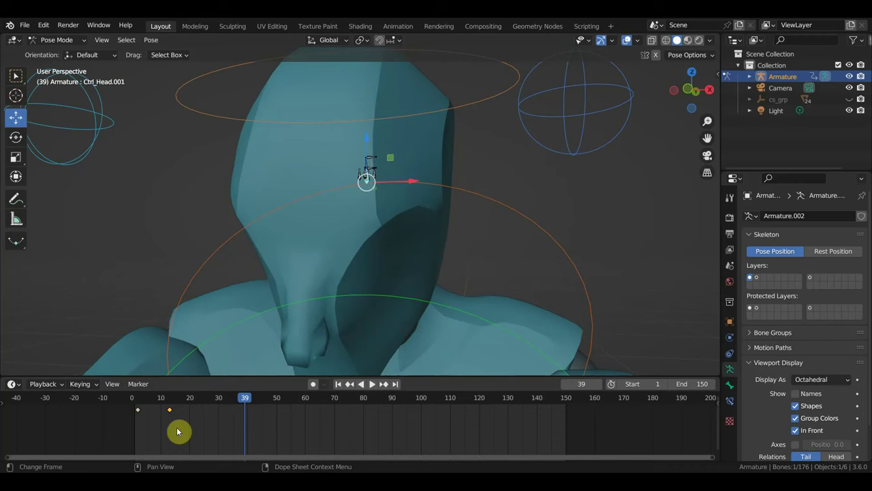
{"action": "middle_click_drag", "start_coordinate": [368, 257], "coordinate": [310, 251]}
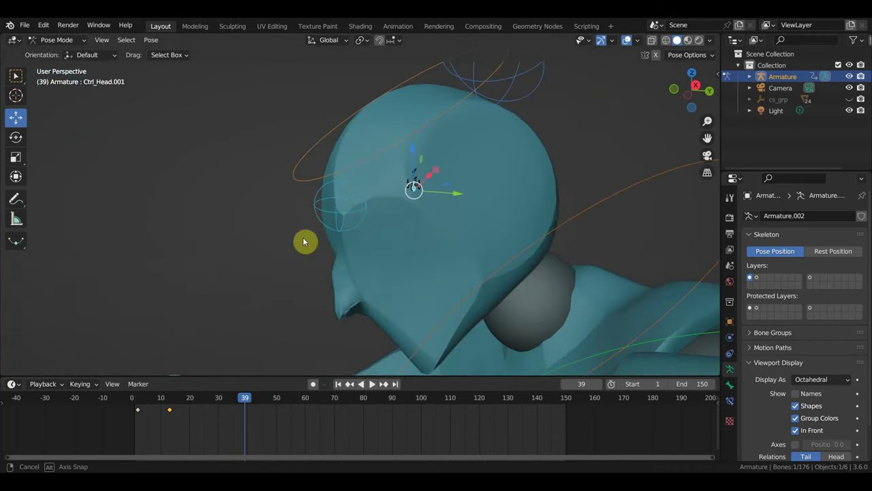
{"action": "key", "text": "g"}
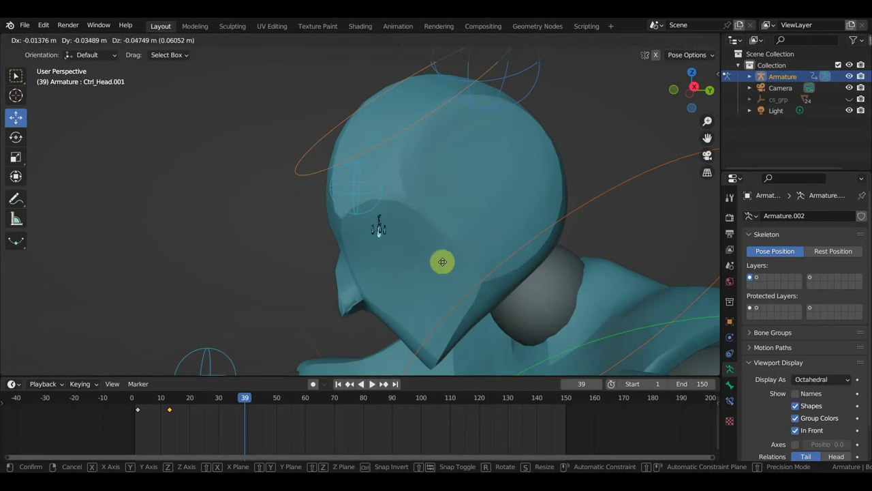
{"action": "left_click", "coordinate": [406, 339]}
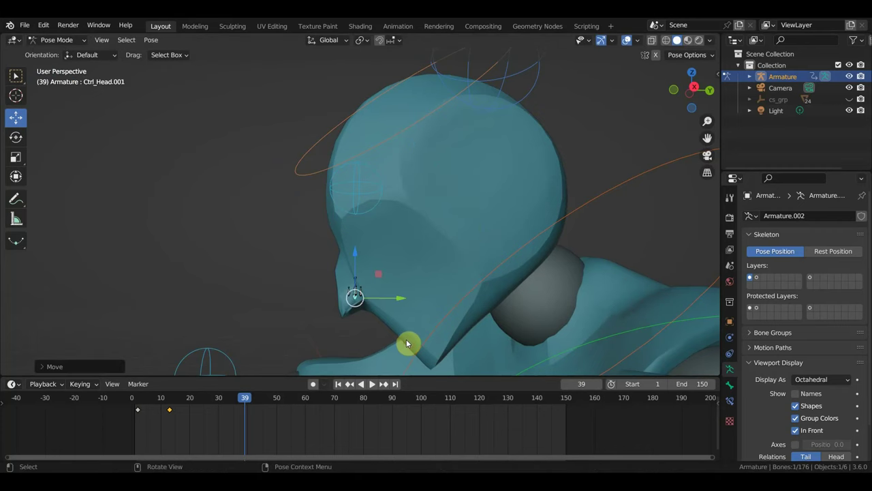
{"action": "key", "text": "r"}
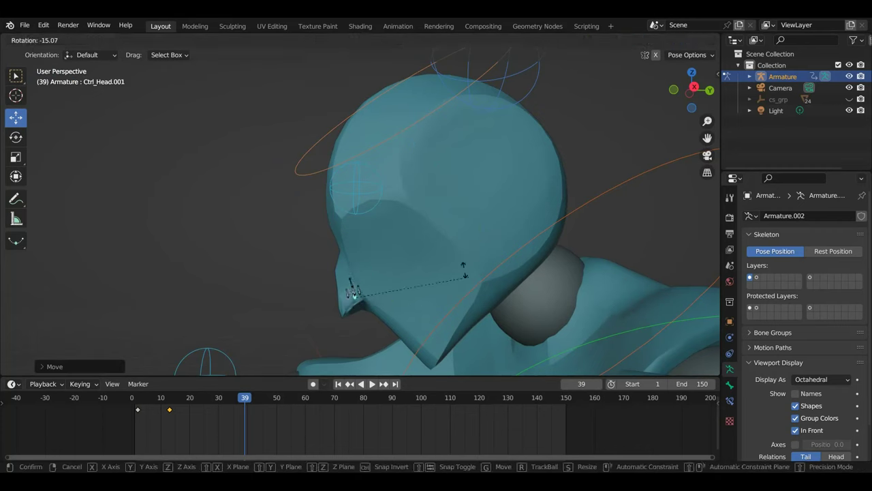
{"action": "left_click", "coordinate": [458, 257]}
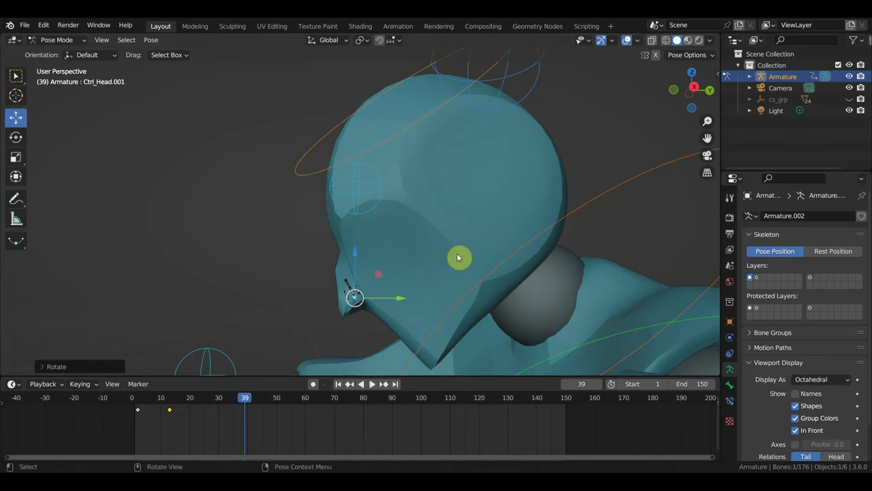
{"action": "key", "text": "i"}
Play back the animation, then return to frame 30
{"action": "left_click", "coordinate": [238, 399]}
{"action": "key", "text": "space"}
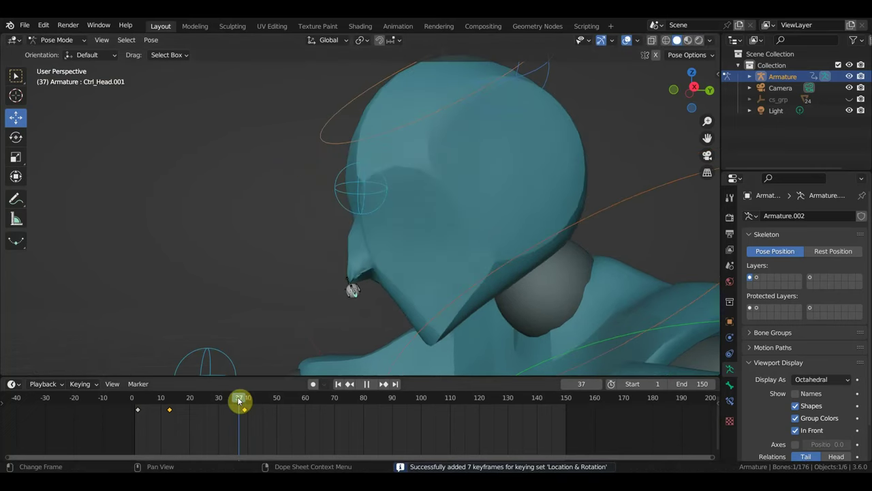
{"action": "key", "text": "Escape"}
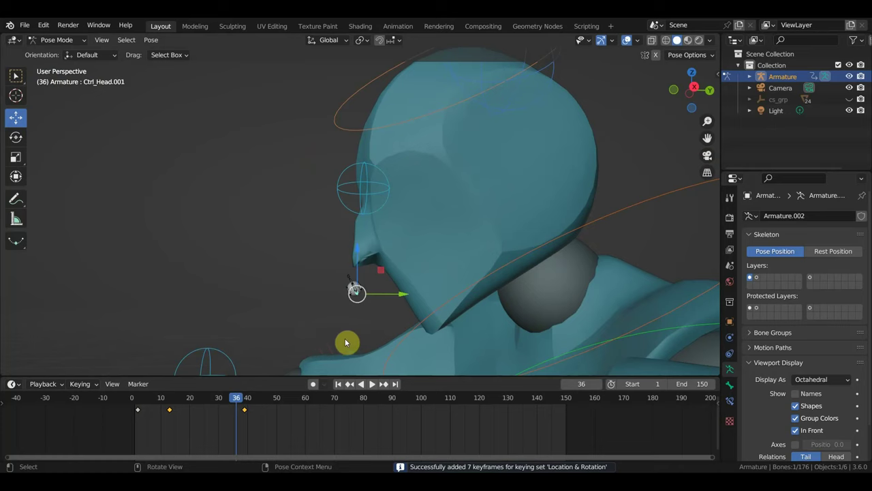
{"action": "left_click_drag", "start_coordinate": [247, 399], "coordinate": [219, 399]}
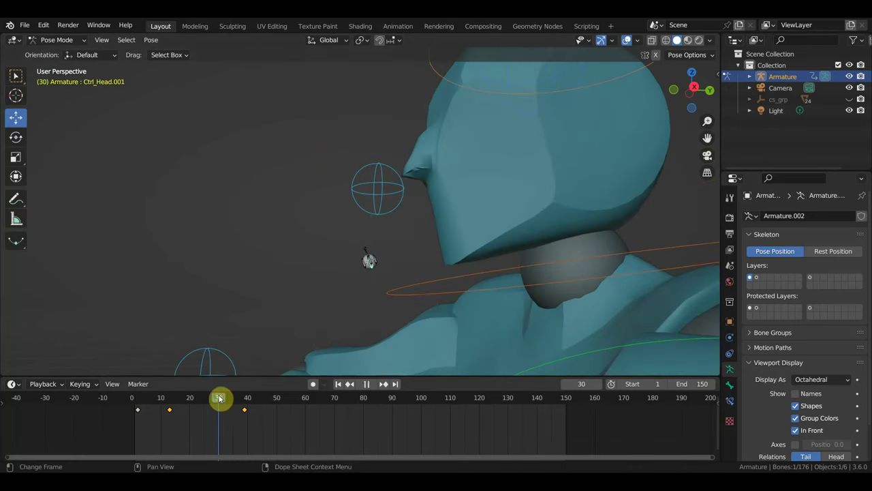
Refine the nose bone's position over several moves and key Location & Rotation at frame 30
{"action": "middle_click_drag", "start_coordinate": [370, 302], "coordinate": [386, 290]}
{"action": "key", "text": "g"}
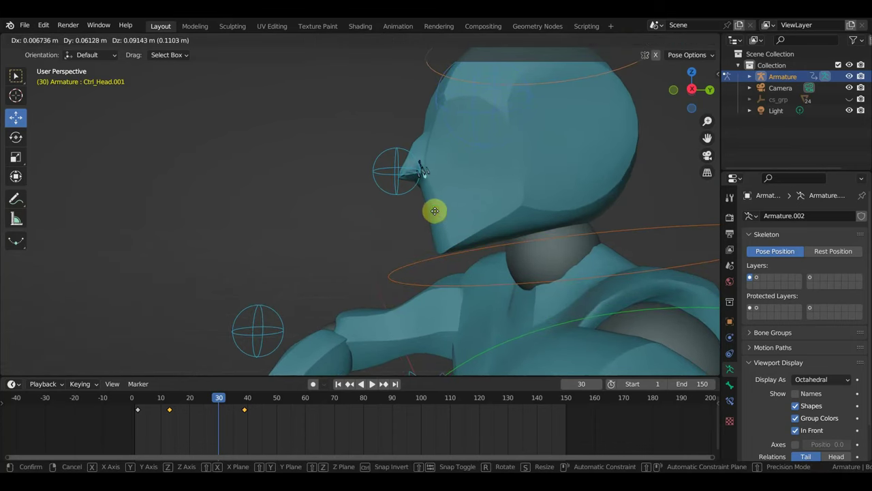
{"action": "left_click", "coordinate": [435, 210]}
{"action": "mouse_move", "coordinate": [438, 211]}
{"action": "middle_mouse_down"}
{"action": "mouse_move", "coordinate": [471, 224]}
{"action": "mouse_move", "coordinate": [565, 226]}
{"action": "middle_mouse_up"}
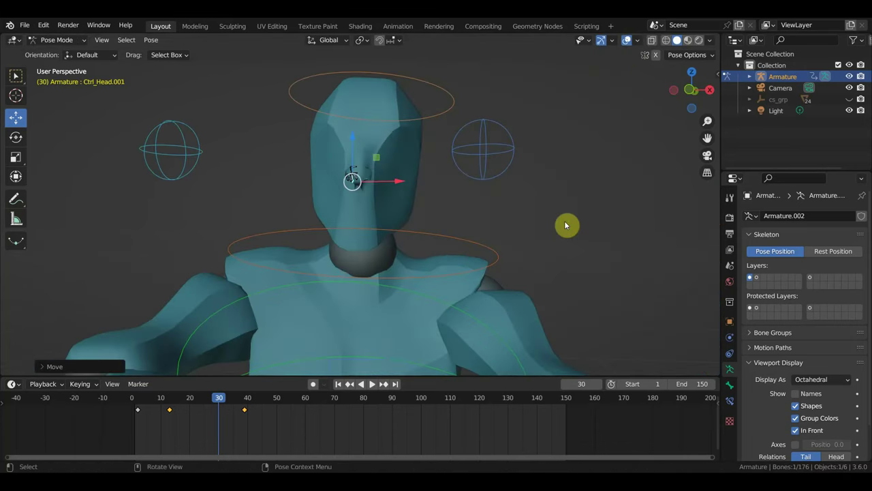
{"action": "scroll", "coordinate": [480, 233], "scroll_direction": "up", "scroll_amount": 1}
{"action": "scroll", "coordinate": [480, 233], "scroll_direction": "up", "scroll_amount": 1}
{"action": "key", "text": "g"}
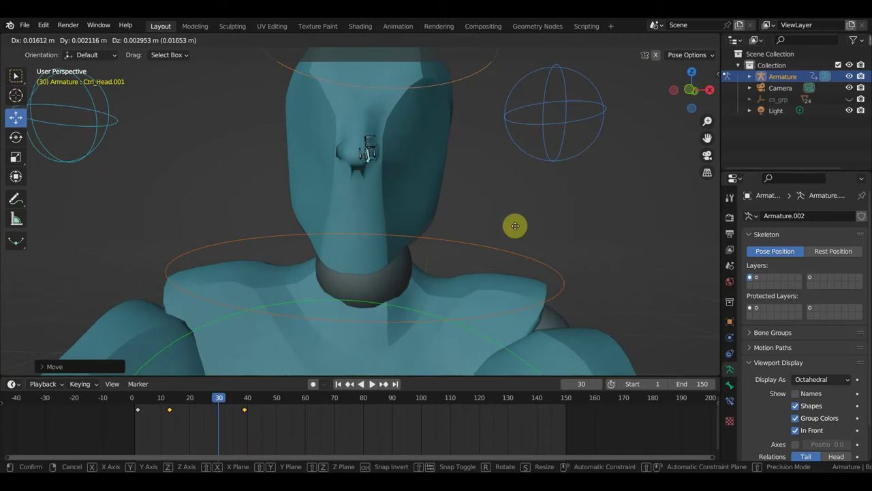
{"action": "left_click", "coordinate": [514, 224]}
{"action": "mouse_move", "coordinate": [513, 222]}
{"action": "middle_mouse_down"}
{"action": "mouse_move", "coordinate": [458, 253]}
{"action": "mouse_move", "coordinate": [400, 248]}
{"action": "middle_mouse_up"}
{"action": "key", "text": "g"}
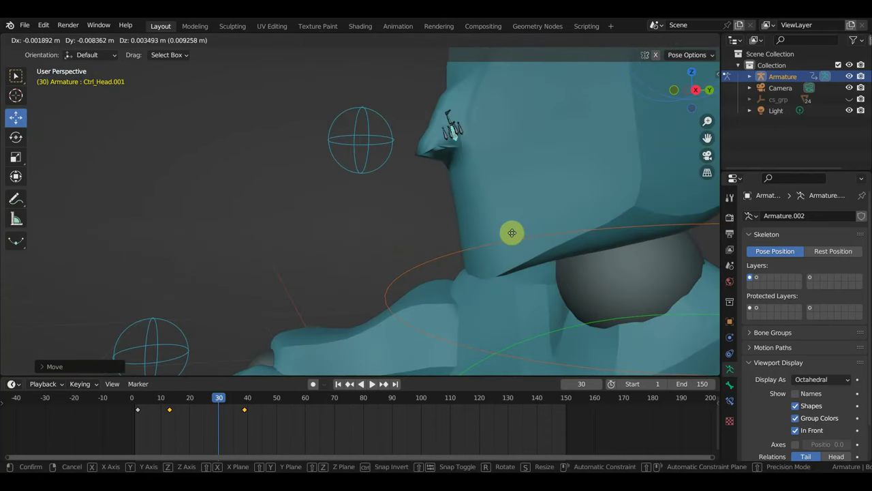
{"action": "left_click", "coordinate": [513, 235]}
{"action": "key", "text": "i"}
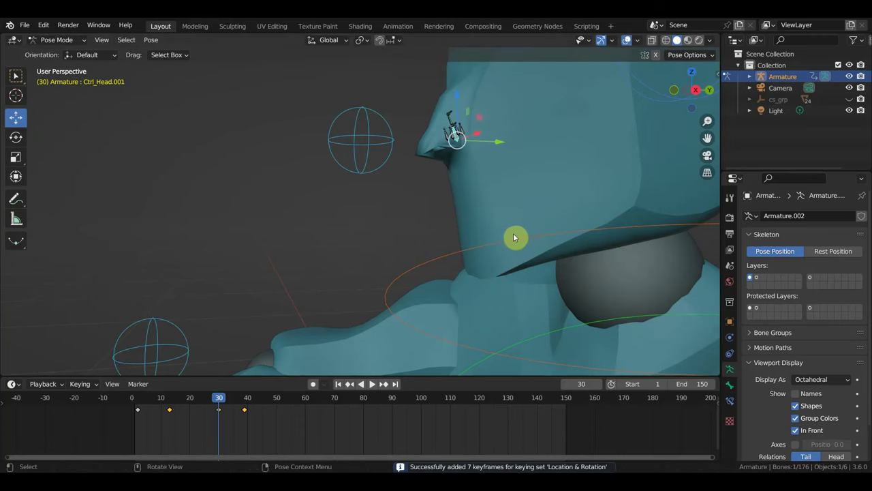
At frame 40, rotate and move the nose bone, then preview back to frame 39
{"action": "left_click", "coordinate": [199, 404]}
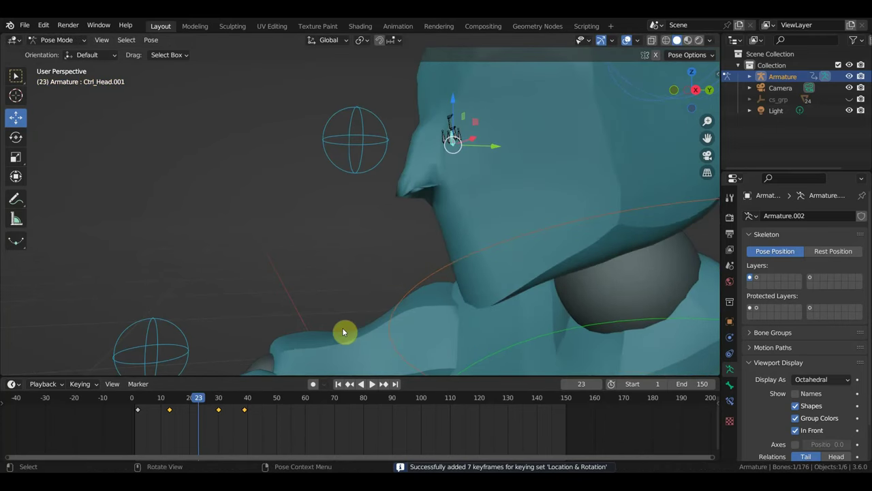
{"action": "left_click", "coordinate": [249, 400]}
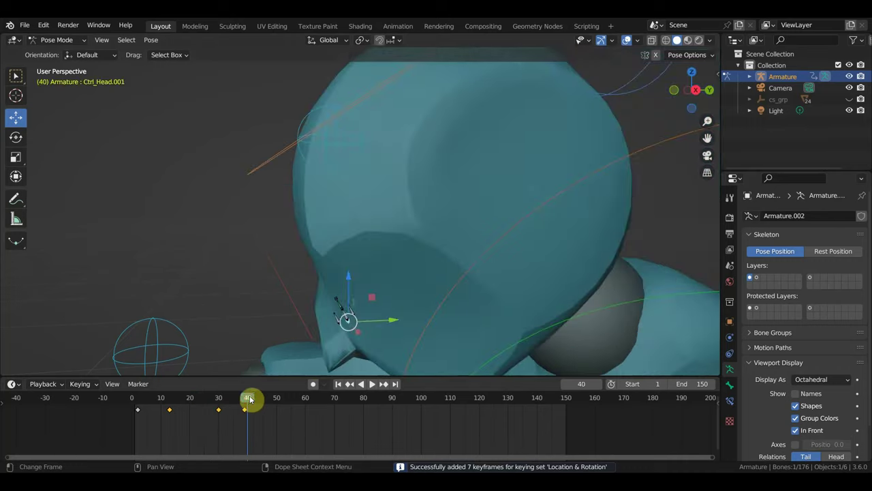
{"action": "mouse_move", "coordinate": [347, 362]}
{"action": "middle_mouse_down"}
{"action": "mouse_move", "coordinate": [453, 310]}
{"action": "mouse_move", "coordinate": [403, 335]}
{"action": "mouse_move", "coordinate": [453, 248]}
{"action": "mouse_move", "coordinate": [439, 262]}
{"action": "middle_mouse_up"}
{"action": "mouse_move", "coordinate": [376, 311]}
{"action": "middle_mouse_down"}
{"action": "mouse_move", "coordinate": [319, 340]}
{"action": "mouse_move", "coordinate": [382, 206]}
{"action": "middle_mouse_up"}
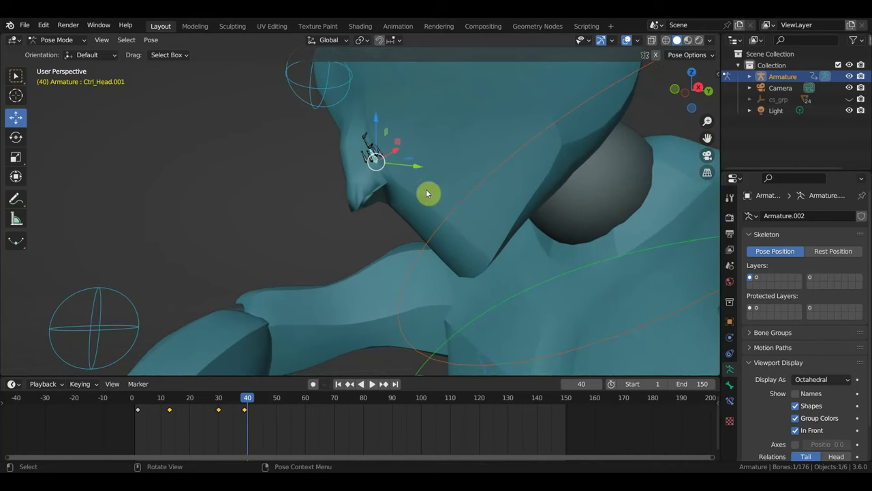
{"action": "key", "text": "r"}
{"action": "left_click", "coordinate": [471, 226]}
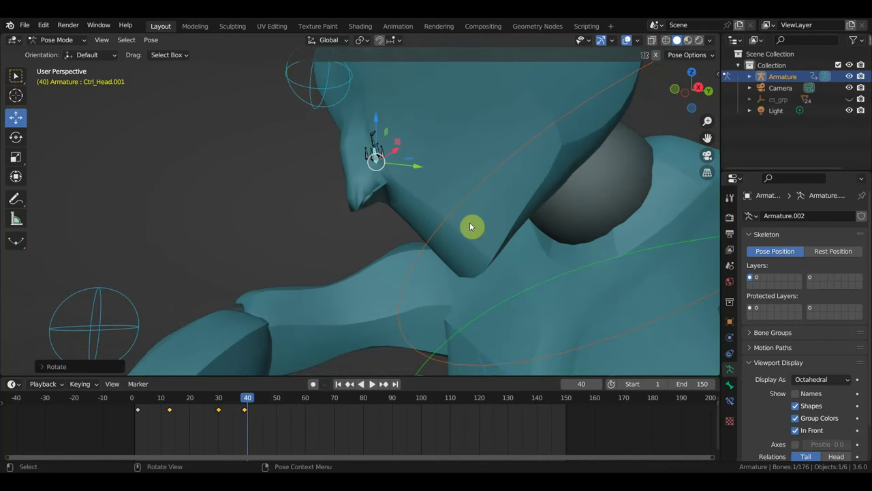
{"action": "key", "text": "g"}
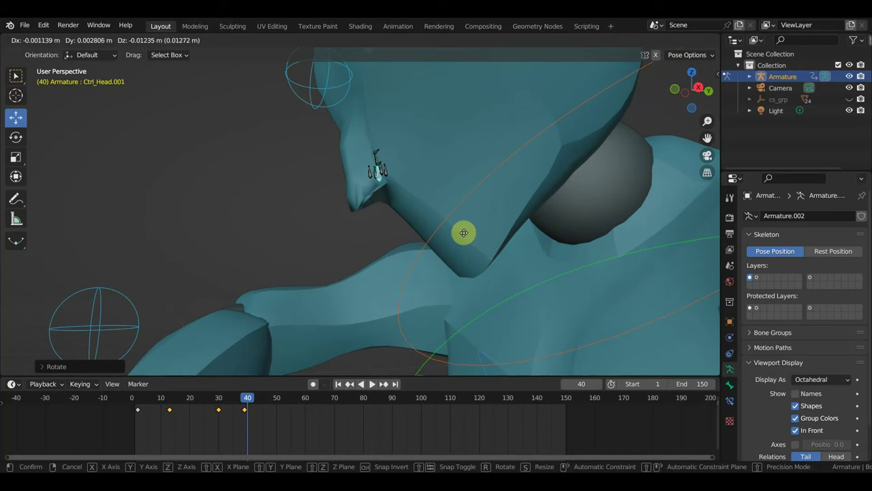
{"action": "left_click", "coordinate": [459, 233]}
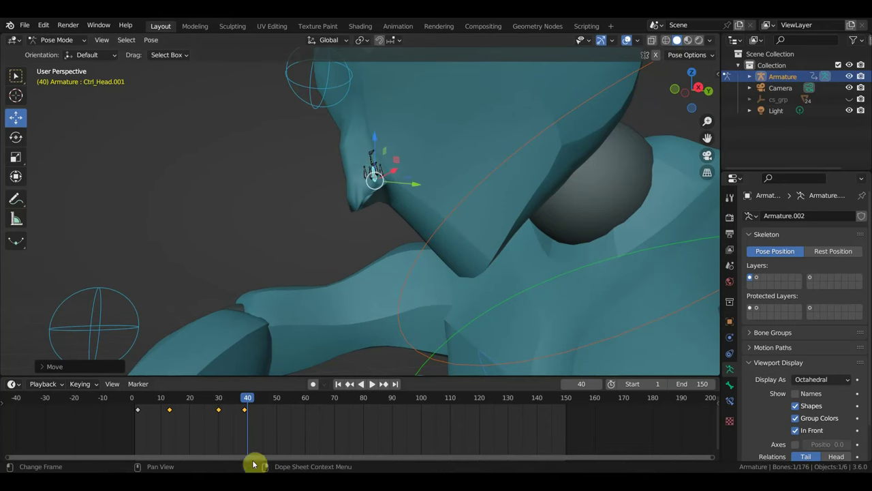
{"action": "key", "text": "space"}
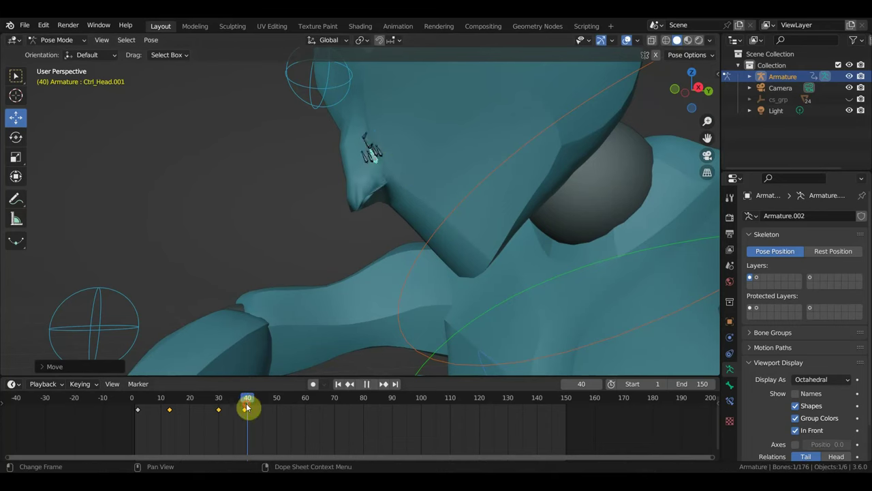
{"action": "left_click_drag", "start_coordinate": [246, 406], "coordinate": [246, 403]}
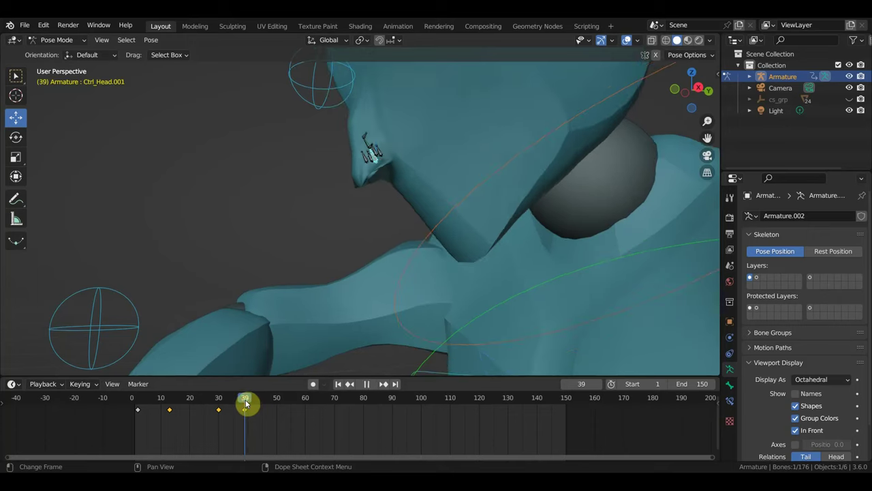
Set the active keying set to Location, Rotation & Scale and key all bones at frame 39
{"action": "left_click", "coordinate": [89, 383]}
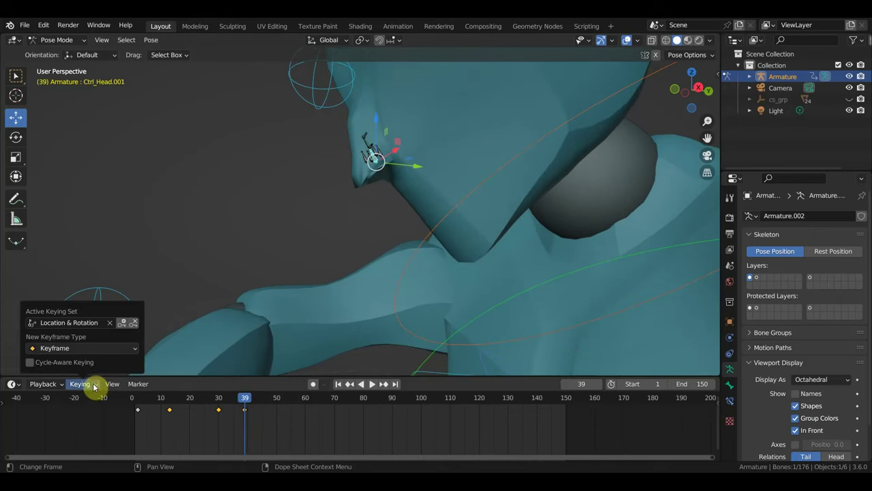
{"action": "left_click", "coordinate": [109, 323]}
{"action": "left_click", "coordinate": [102, 323]}
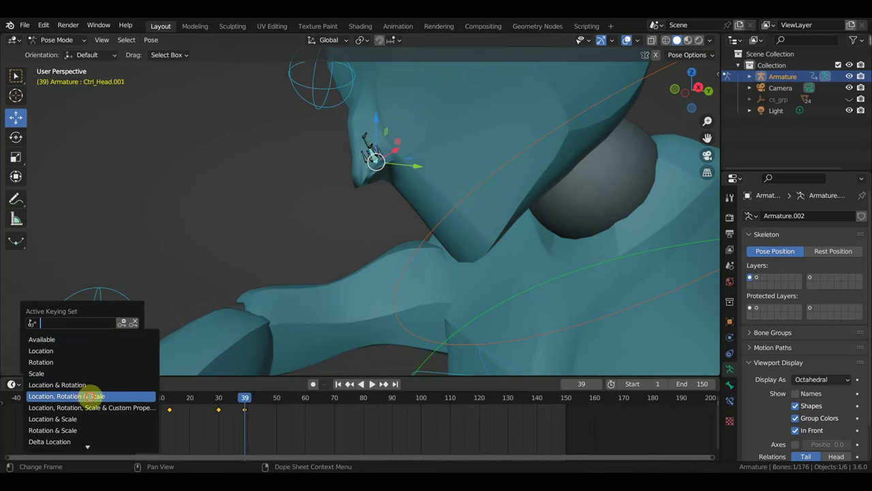
{"action": "left_click", "coordinate": [89, 395]}
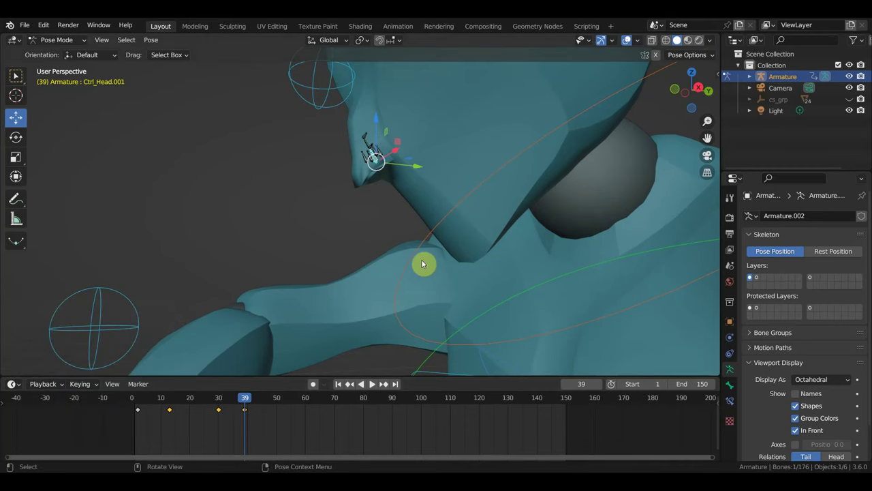
{"action": "key", "text": "a"}
{"action": "key", "text": "i"}
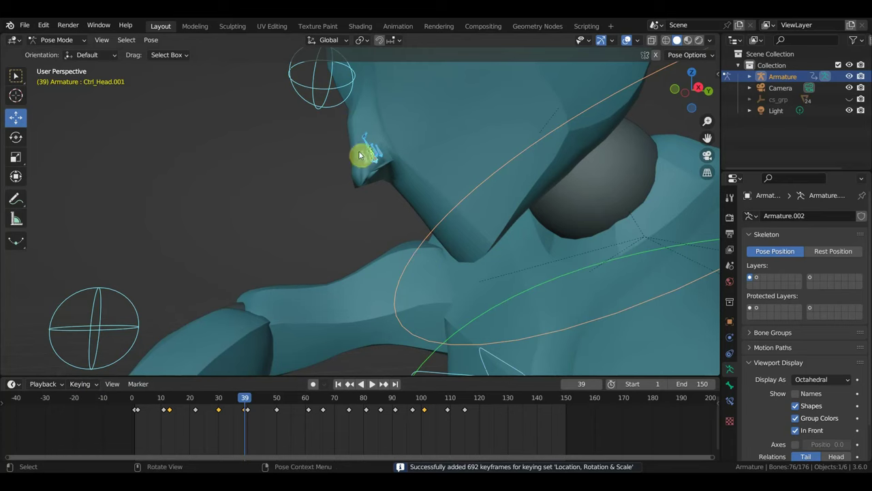
Move the nose control bone at frame 42 and key it
{"action": "left_click", "coordinate": [378, 164]}
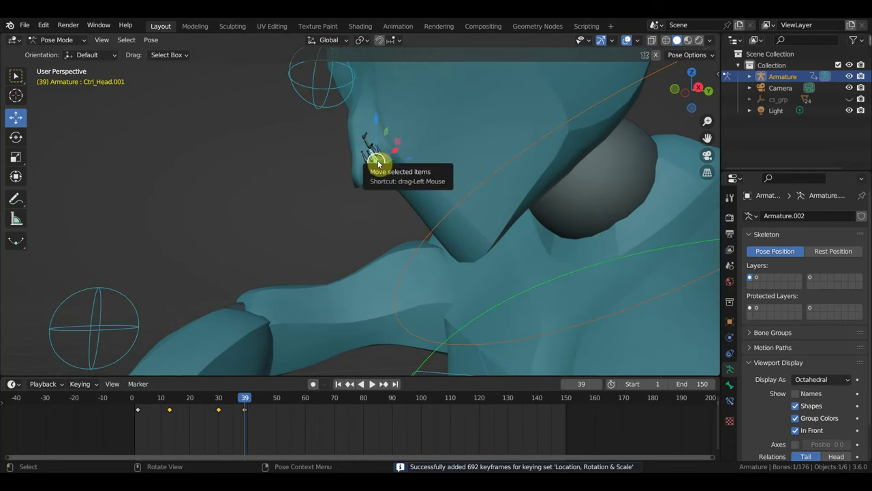
{"action": "middle_click_drag", "start_coordinate": [413, 176], "coordinate": [556, 159]}
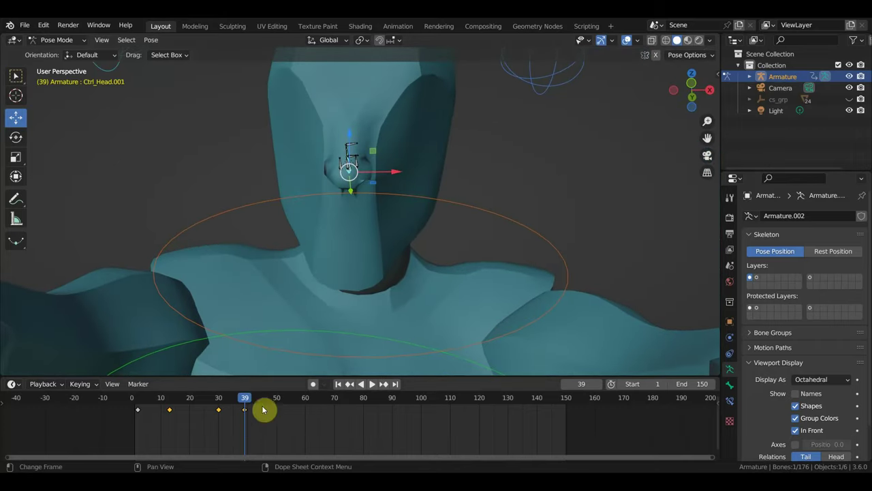
{"action": "left_click_drag", "start_coordinate": [263, 409], "coordinate": [254, 402]}
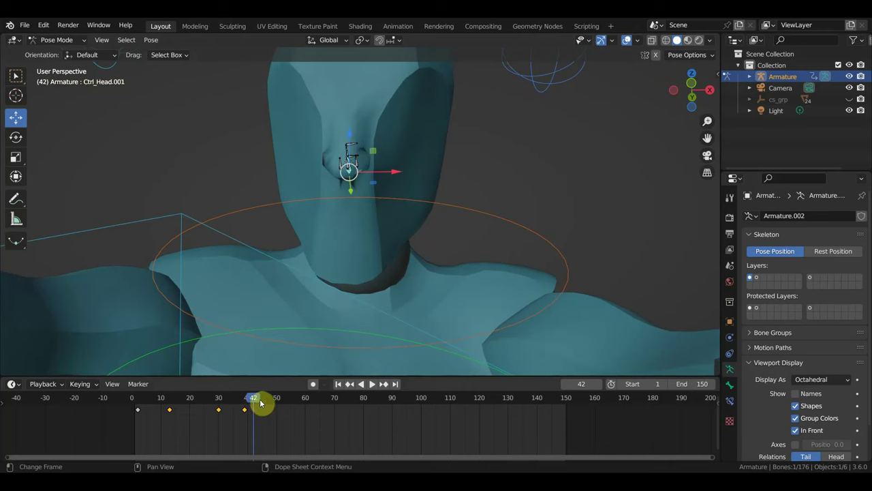
{"action": "key", "text": "g"}
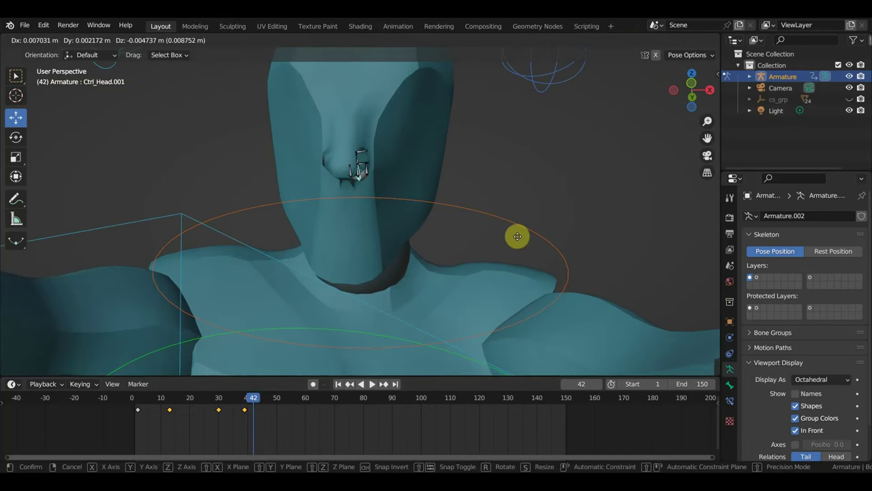
{"action": "left_click", "coordinate": [516, 246]}
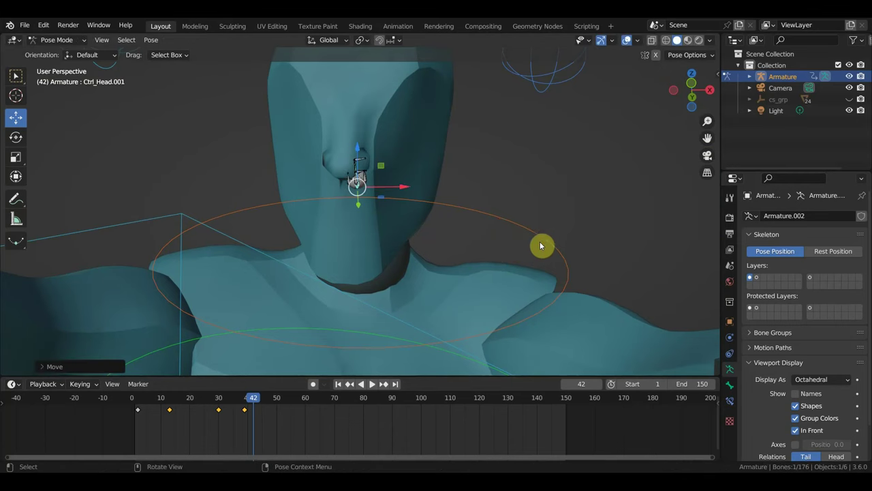
{"action": "key", "text": "i"}
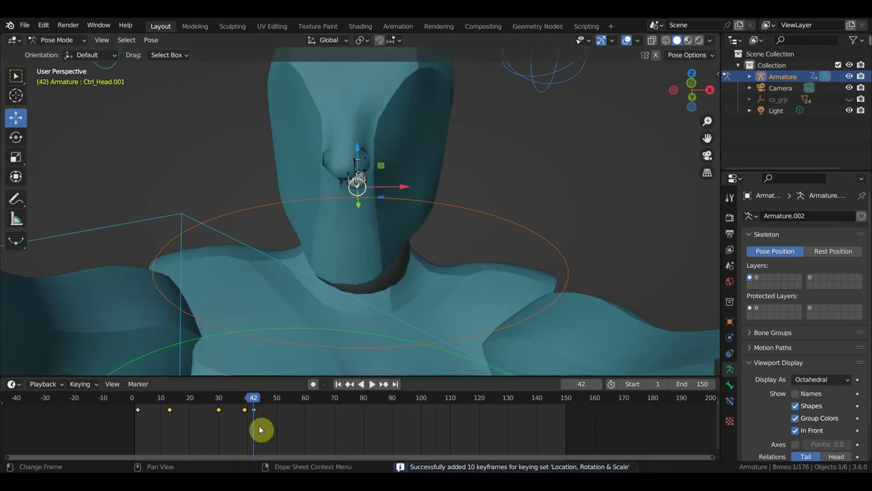
Preview the animation between frames 40 and 43
{"action": "left_click", "coordinate": [247, 400]}
{"action": "key", "text": "space"}
{"action": "left_click_drag", "start_coordinate": [247, 401], "coordinate": [259, 402]}
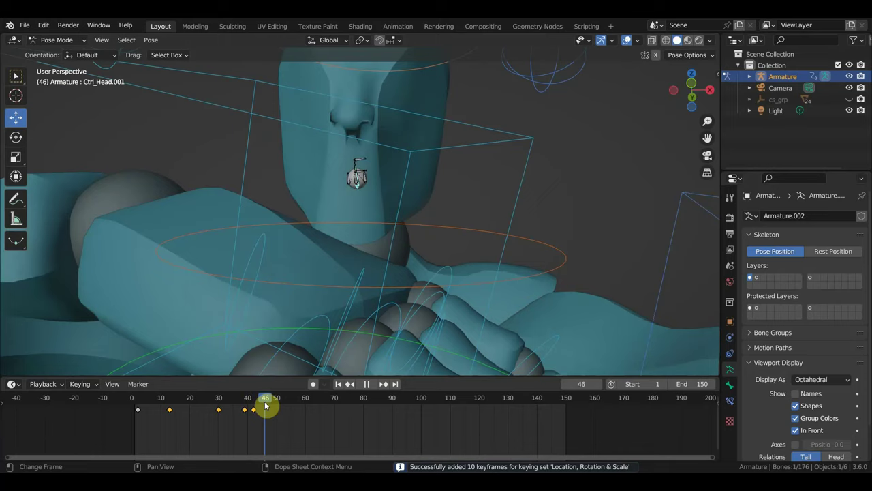
{"action": "key", "text": "Escape"}
Rotate the nose control bone about 7.4 degrees at frame 44
{"action": "mouse_move", "coordinate": [383, 357]}
{"action": "middle_mouse_down"}
{"action": "mouse_move", "coordinate": [318, 362]}
{"action": "mouse_move", "coordinate": [422, 321]}
{"action": "middle_mouse_up"}
{"action": "middle_click_drag", "start_coordinate": [475, 313], "coordinate": [410, 352], "text": "shift"}
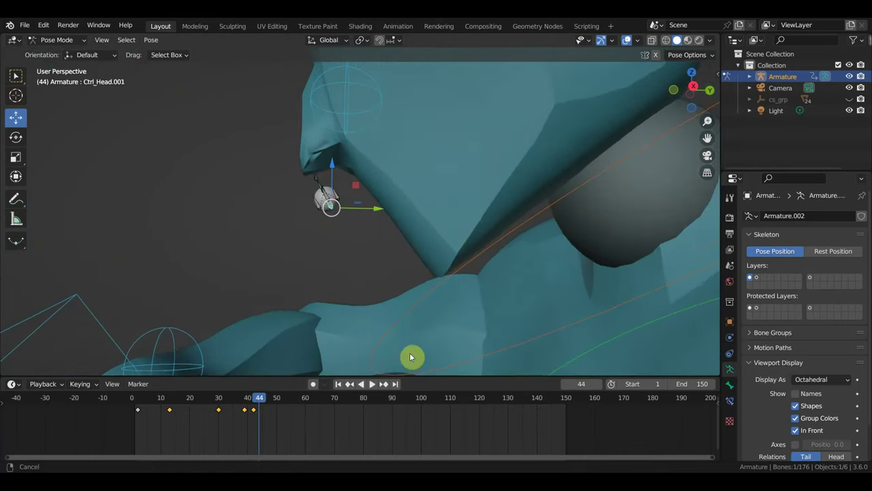
{"action": "key", "text": "r"}
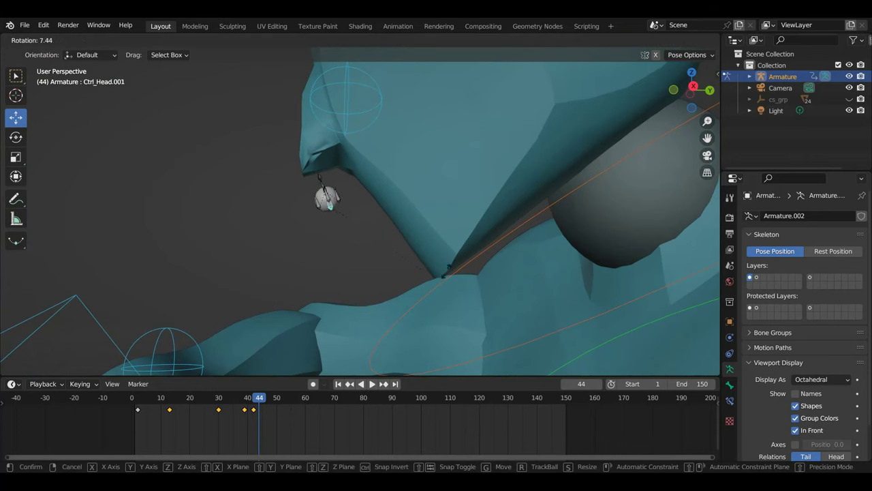
{"action": "left_click", "coordinate": [420, 291]}
{"action": "mouse_move", "coordinate": [414, 281]}
{"action": "middle_mouse_down"}
{"action": "mouse_move", "coordinate": [432, 264]}
{"action": "mouse_move", "coordinate": [517, 264]}
{"action": "mouse_move", "coordinate": [379, 268]}
{"action": "mouse_move", "coordinate": [345, 210]}
{"action": "mouse_move", "coordinate": [361, 213]}
{"action": "mouse_move", "coordinate": [361, 199]}
{"action": "middle_mouse_up"}
Move Ctrl_Head.006 upward and scale that control bone down
{"action": "left_click", "coordinate": [297, 144]}
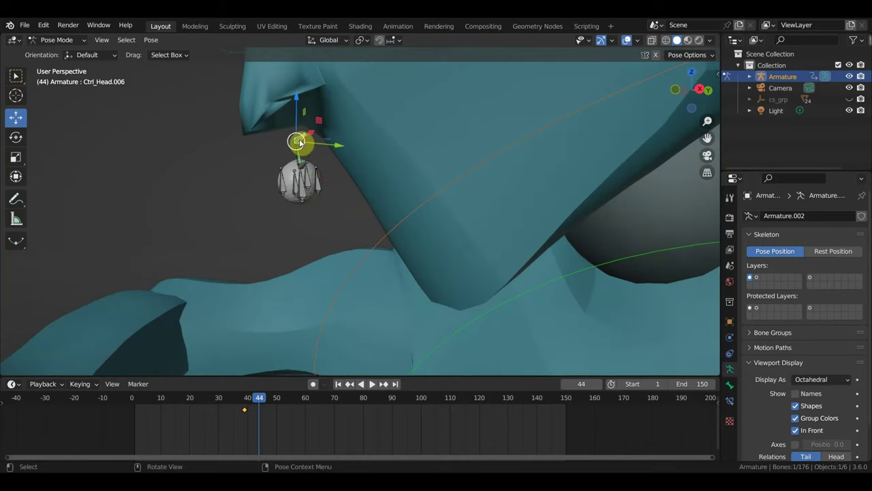
{"action": "mouse_move", "coordinate": [302, 140]}
{"action": "middle_mouse_down"}
{"action": "mouse_move", "coordinate": [335, 175]}
{"action": "mouse_move", "coordinate": [370, 247]}
{"action": "middle_mouse_up"}
{"action": "key", "text": "g"}
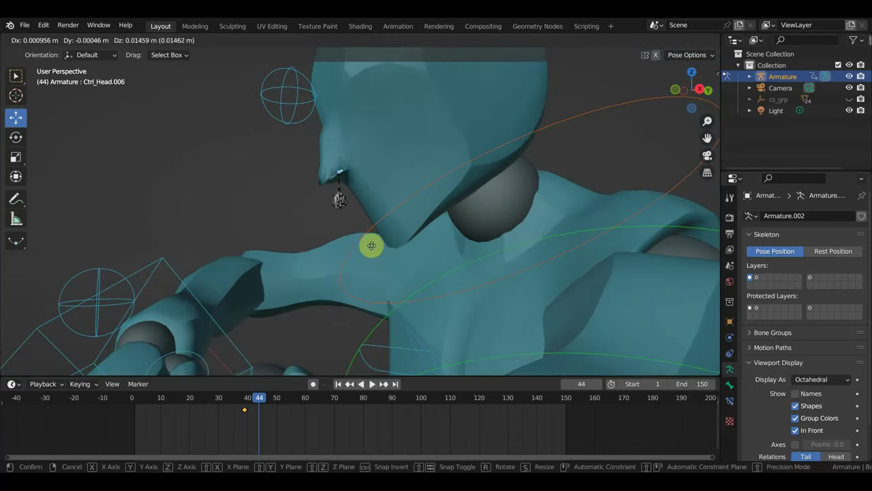
{"action": "left_click", "coordinate": [371, 151]}
{"action": "key", "text": "s"}
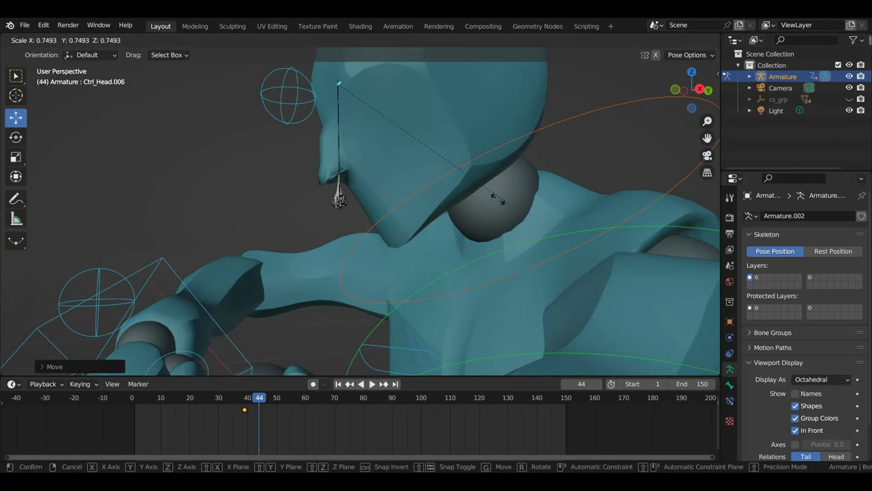
{"action": "left_click", "coordinate": [161, 235]}
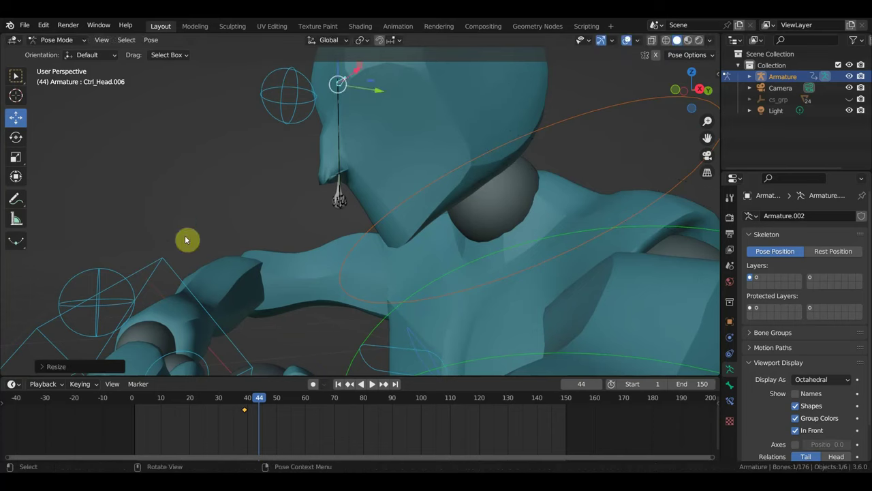
Lower Ctrl_Head.004 and Ctrl_Head.005 together along the Z axis
{"action": "left_click", "coordinate": [322, 185], "text": "ctrl"}
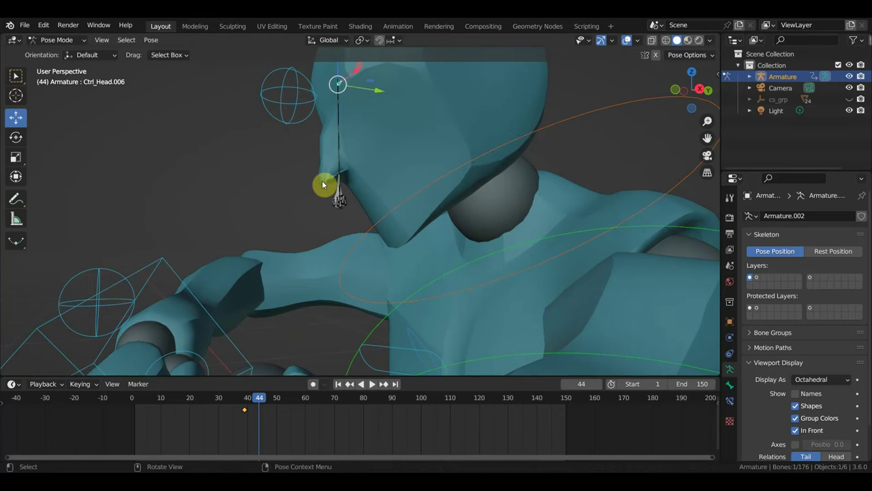
{"action": "key", "text": "ctrl+z"}
{"action": "scroll", "coordinate": [323, 185], "scroll_direction": "up", "scroll_amount": 1}
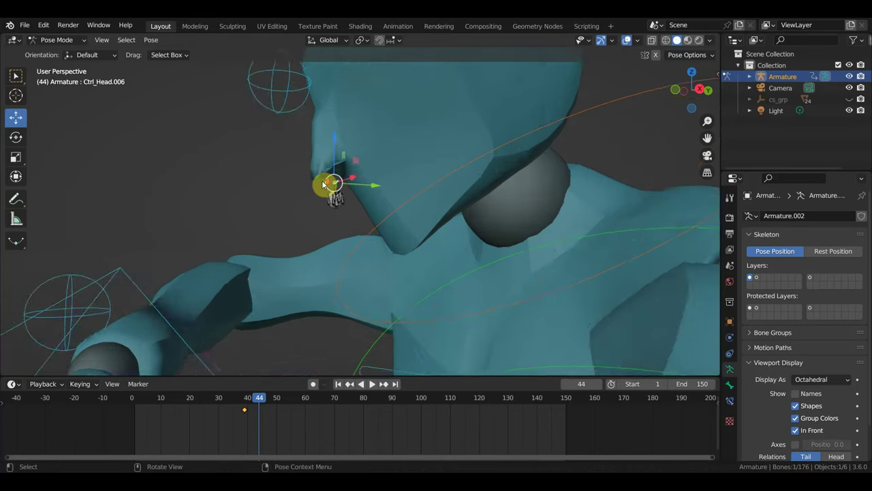
{"action": "scroll", "coordinate": [323, 184], "scroll_direction": "up", "scroll_amount": 4}
{"action": "left_click", "coordinate": [318, 185]}
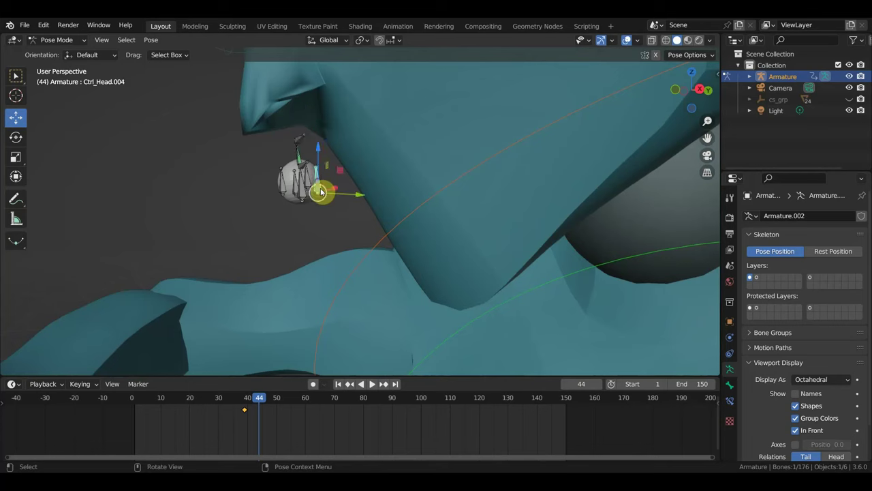
{"action": "left_click", "coordinate": [283, 186], "text": "shift"}
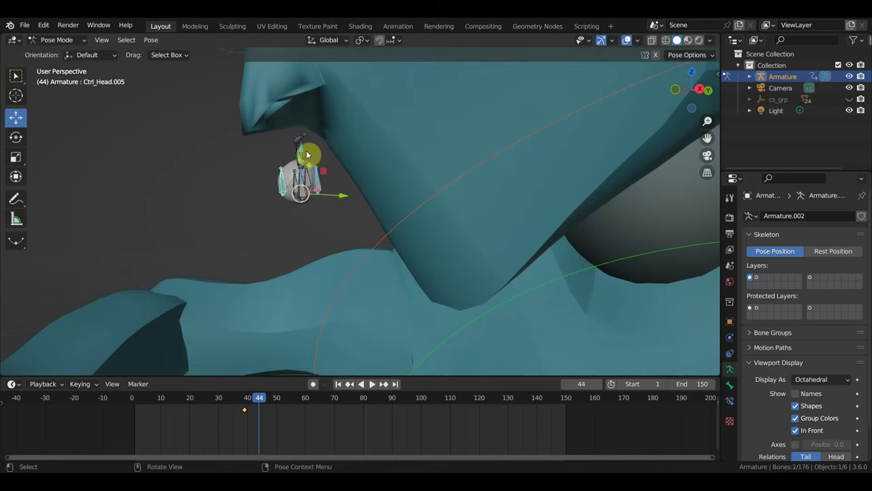
{"action": "key", "text": "g"}
{"action": "key", "text": "z"}
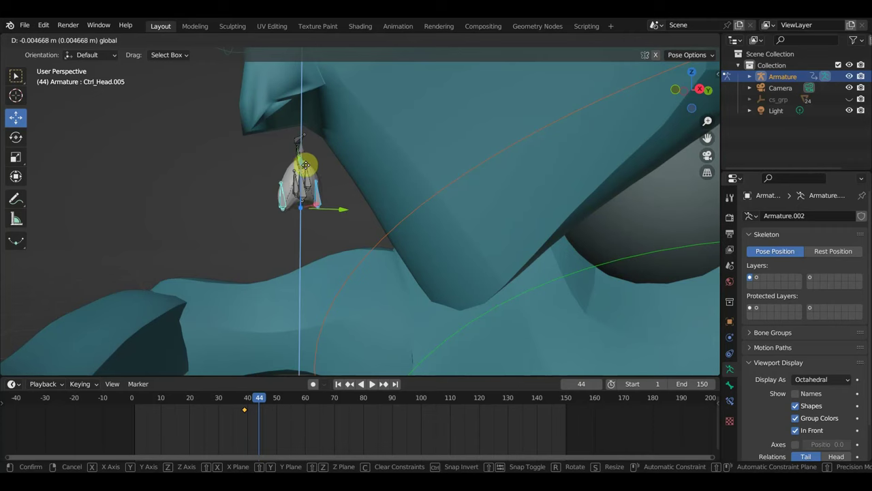
{"action": "left_click", "coordinate": [305, 164]}
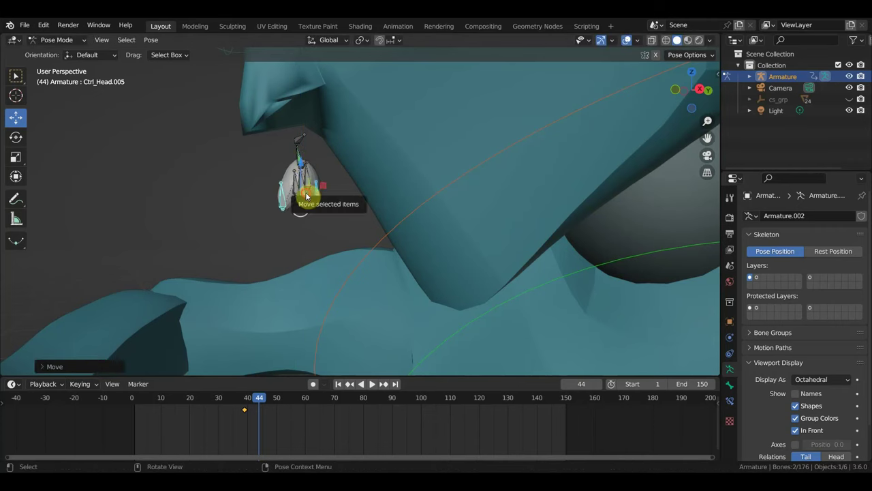
Lower Ctrl_Head.001 and Ctrl_Head.002 slightly along the Z axis
{"action": "left_click", "coordinate": [315, 178]}
{"action": "key", "text": "g"}
{"action": "key", "text": "z"}
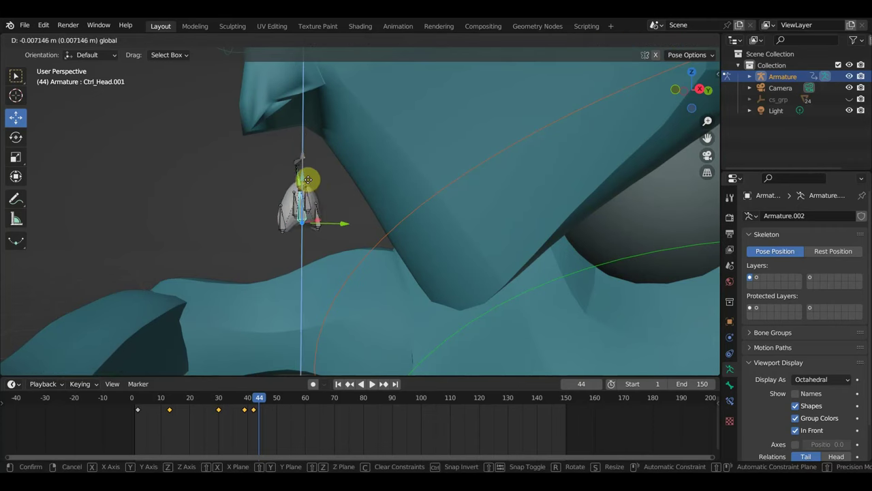
{"action": "left_click", "coordinate": [314, 182]}
{"action": "left_click", "coordinate": [309, 186]}
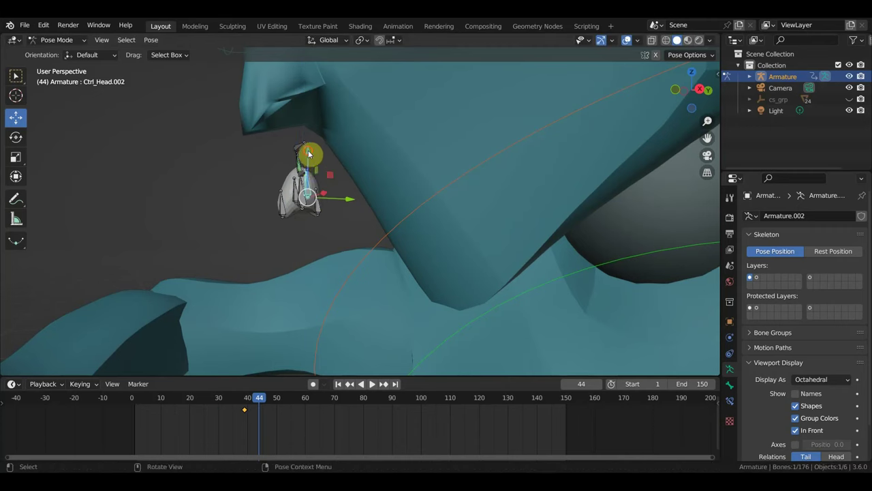
{"action": "key", "text": "g"}
{"action": "key", "text": "z"}
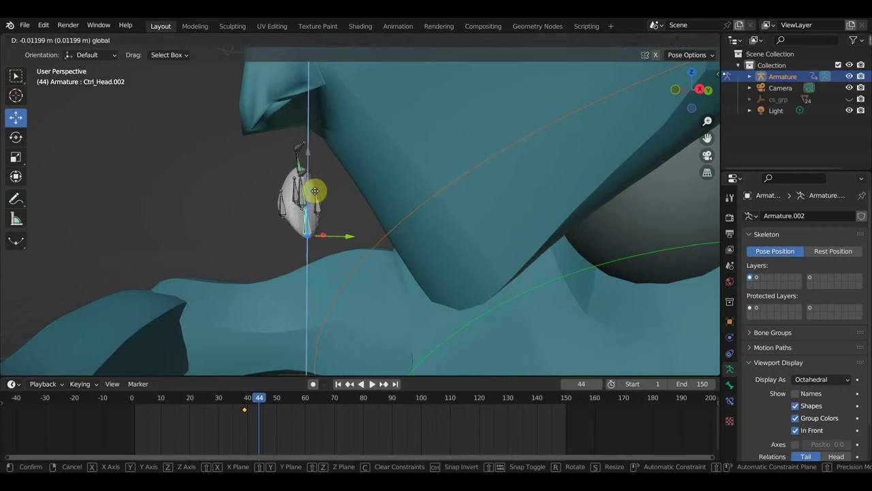
{"action": "left_click", "coordinate": [294, 204]}
Shift Ctrl_Head.005 along Y, then push Ctrl_Head.003 along Y and scale it down
{"action": "left_click", "coordinate": [316, 208]}
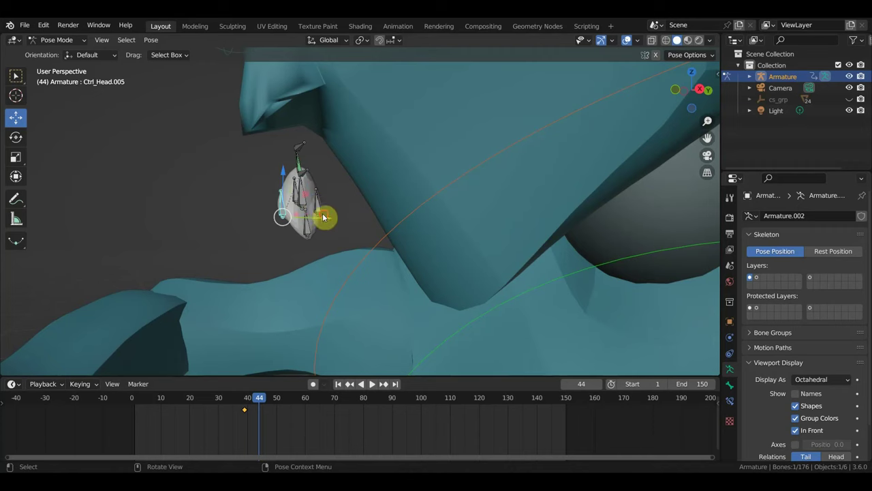
{"action": "key", "text": "g"}
{"action": "key", "text": "y"}
{"action": "left_click", "coordinate": [333, 221]}
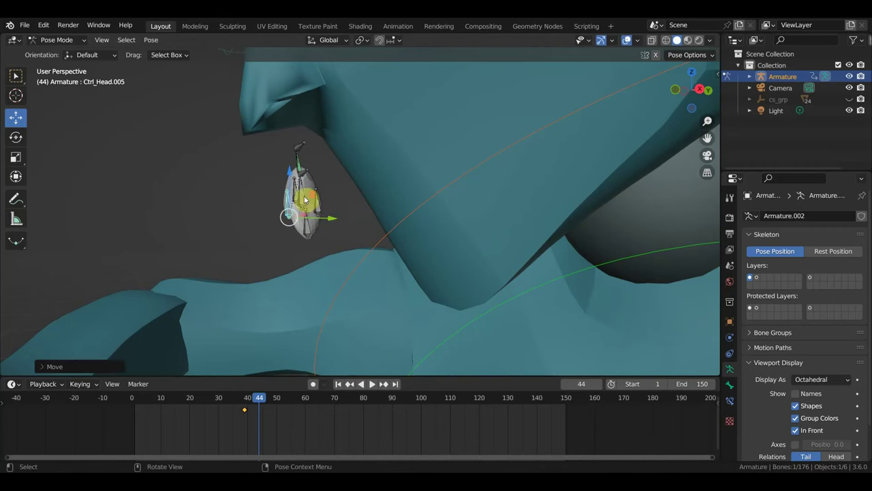
{"action": "left_click", "coordinate": [303, 196]}
{"action": "left_click_drag", "start_coordinate": [337, 206], "coordinate": [344, 205]}
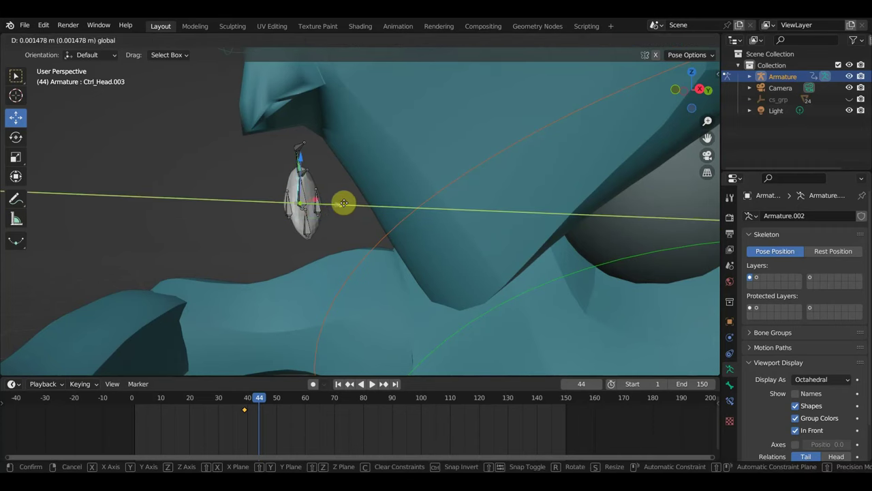
{"action": "key", "text": "s"}
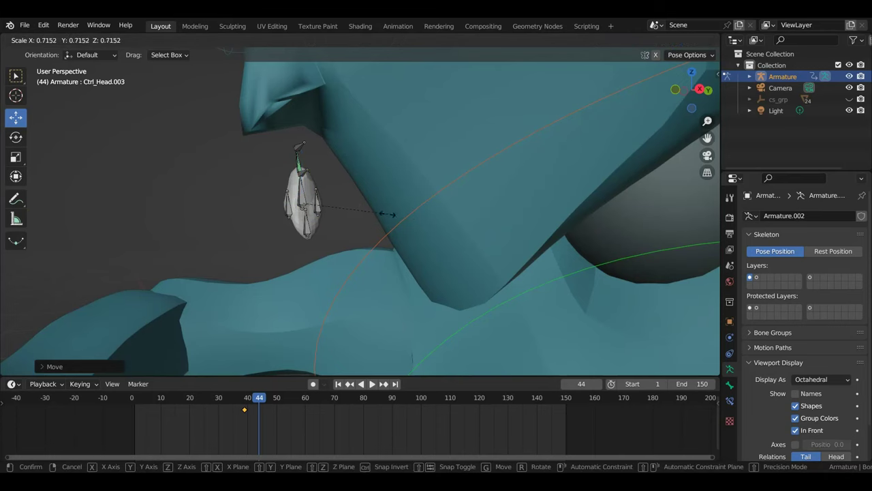
{"action": "left_click", "coordinate": [454, 220]}
From a front view, shift Ctrl_Head.003 slightly sideways along X
{"action": "mouse_move", "coordinate": [454, 219]}
{"action": "middle_mouse_down"}
{"action": "mouse_move", "coordinate": [566, 216]}
{"action": "mouse_move", "coordinate": [390, 209]}
{"action": "middle_mouse_up"}
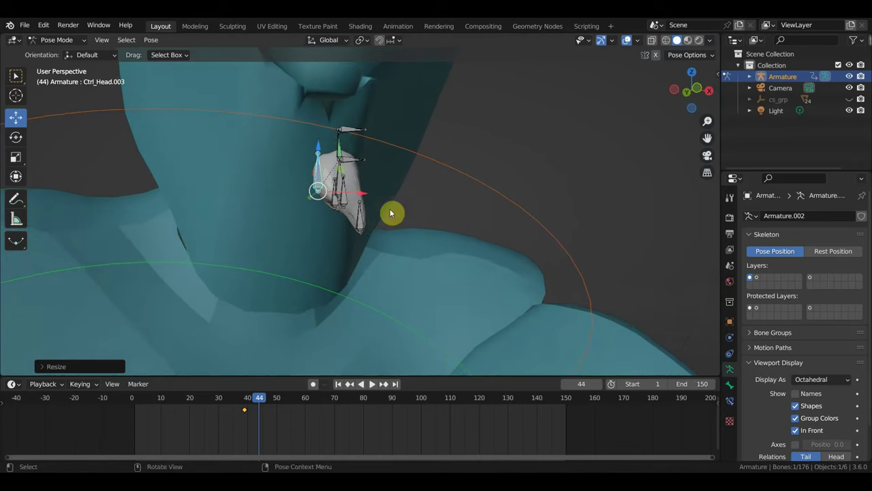
{"action": "key", "text": "g"}
{"action": "key", "text": "x"}
{"action": "key", "text": "Escape"}
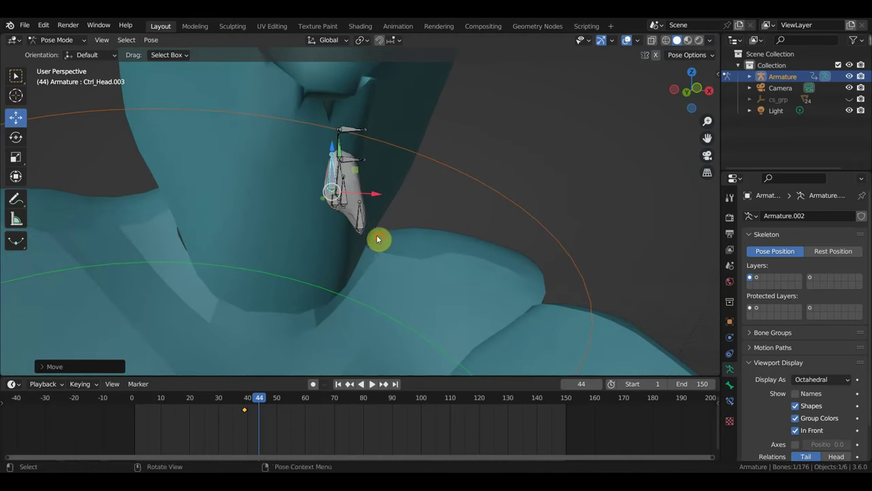
{"action": "key", "text": "r"}
{"action": "key", "text": "x"}
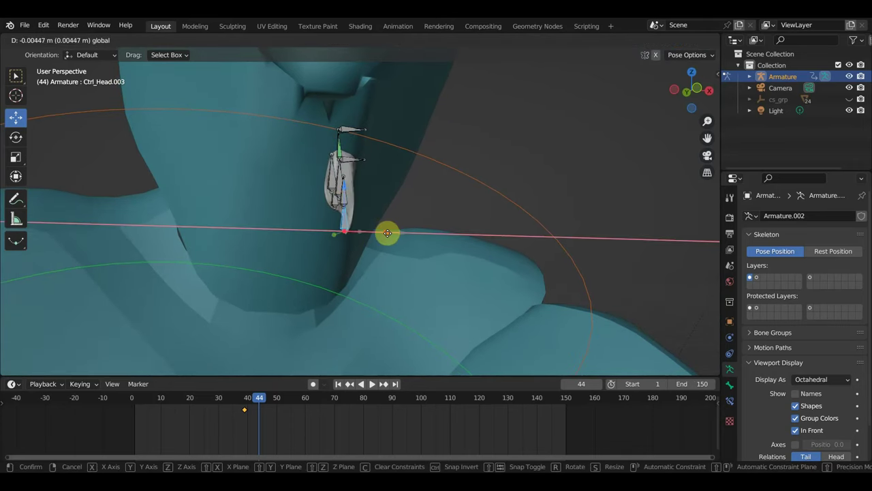
{"action": "left_click", "coordinate": [386, 234]}
Lower Ctrl_Head.004 along Z and shift Ctrl_Head.005 sideways along X
{"action": "left_click", "coordinate": [339, 208]}
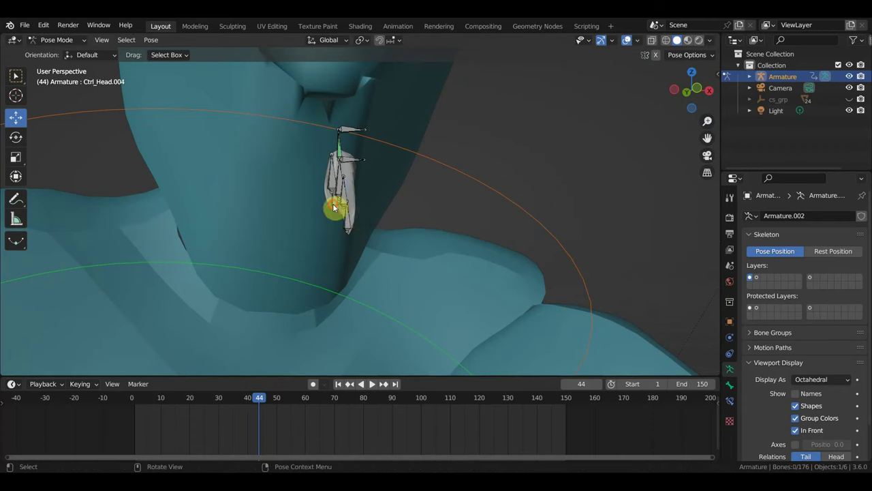
{"action": "key", "text": "g"}
{"action": "key", "text": "z"}
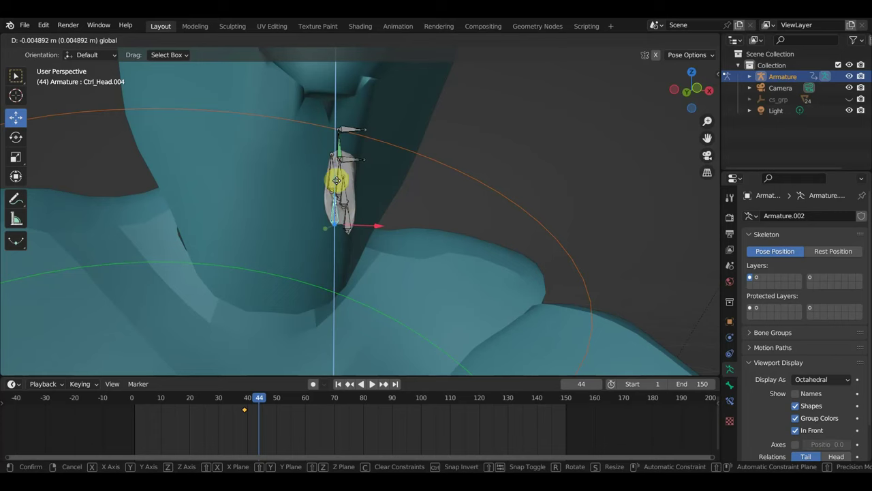
{"action": "left_click", "coordinate": [338, 170]}
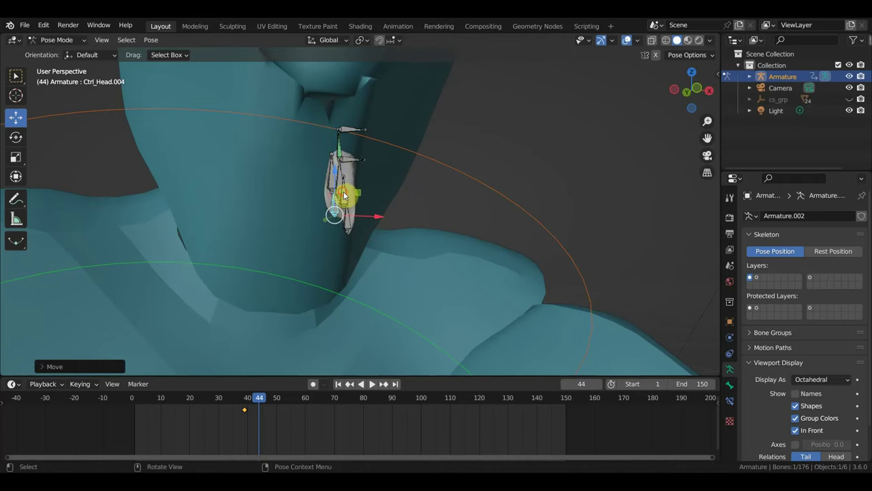
{"action": "left_click", "coordinate": [347, 197]}
{"action": "key", "text": "g"}
{"action": "key", "text": "x"}
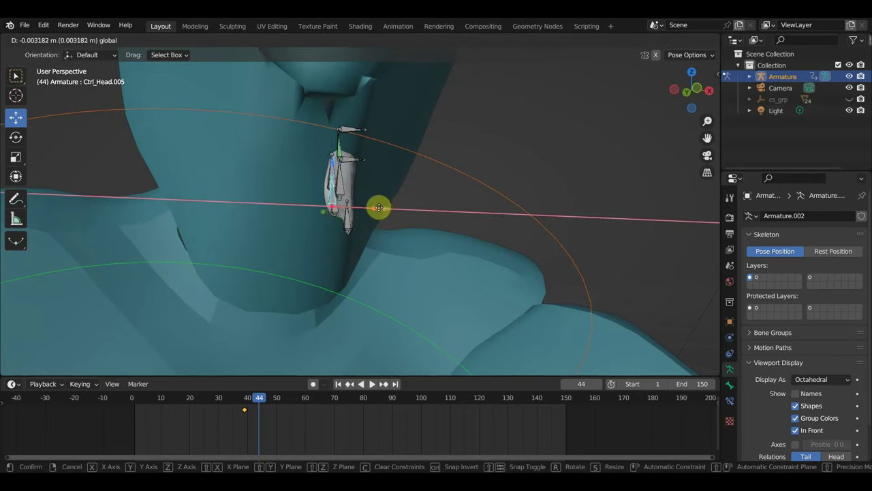
{"action": "left_click", "coordinate": [372, 199]}
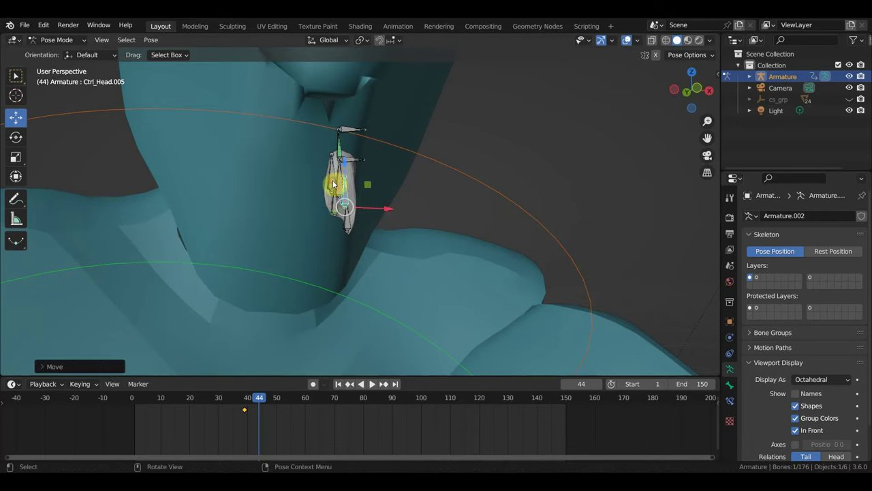
Shift Ctrl_Head.003 sideways along X and rescale the top Ctrl_Head.007 bone
{"action": "left_click", "coordinate": [335, 185]}
{"action": "key", "text": "g"}
{"action": "key", "text": "x"}
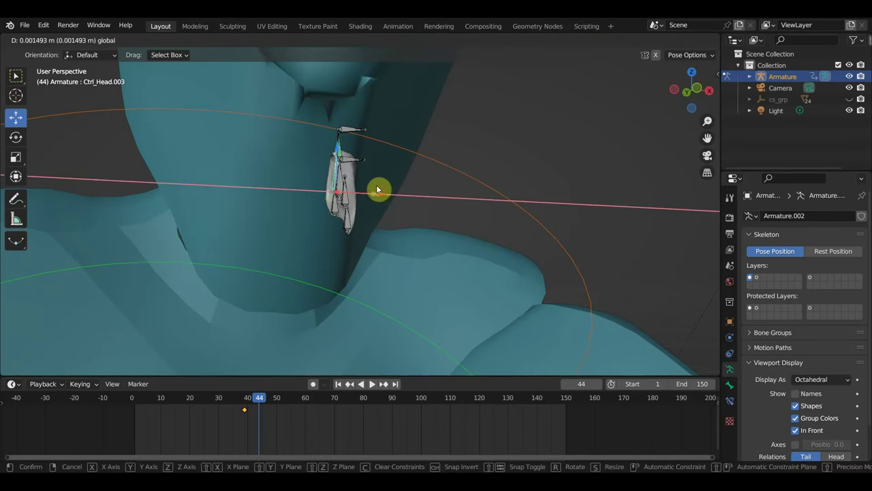
{"action": "left_click", "coordinate": [378, 189]}
{"action": "left_click", "coordinate": [352, 166]}
{"action": "key", "text": "s"}
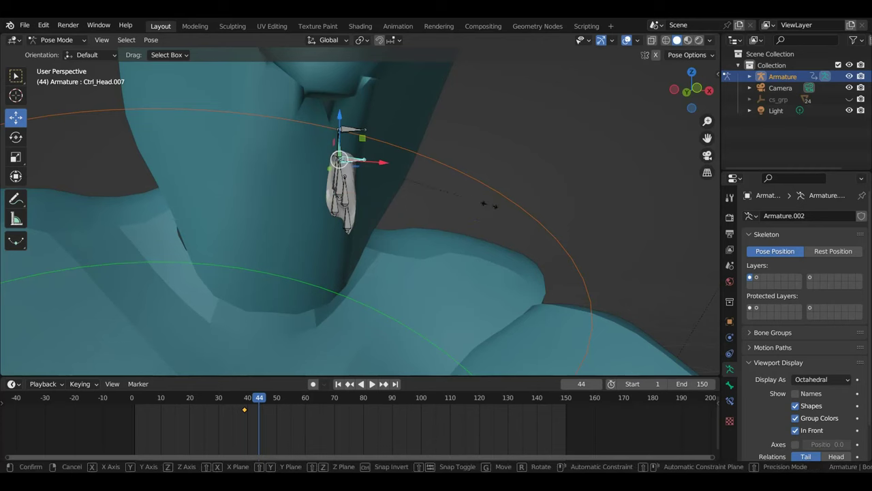
{"action": "left_click", "coordinate": [431, 195]}
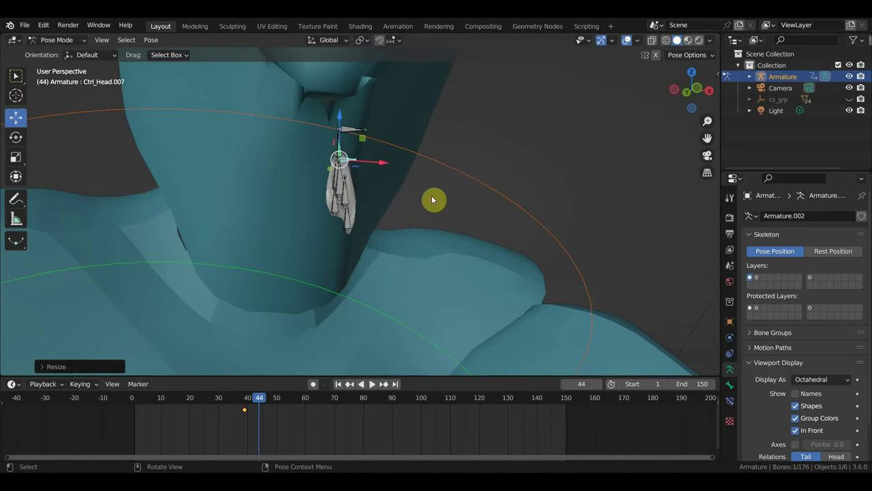
Raise Ctrl_Head.007 and Ctrl_Head.006 along Z to stretch the prop into a longer drip
{"action": "left_click", "coordinate": [352, 166]}
{"action": "left_click_drag", "start_coordinate": [347, 131], "coordinate": [344, 50]}
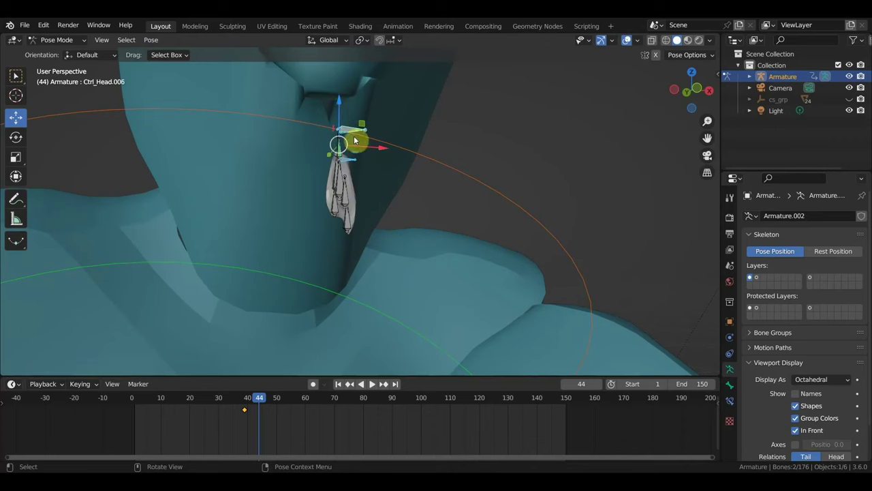
{"action": "key", "text": "z"}
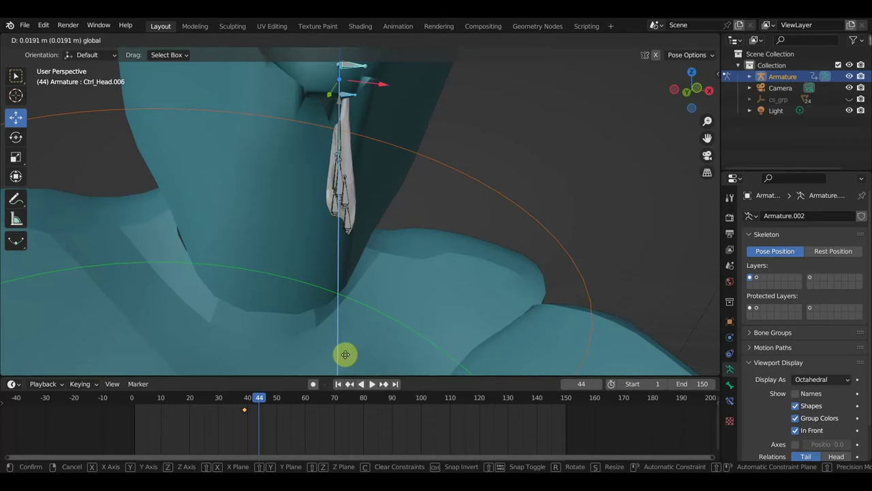
{"action": "left_click", "coordinate": [350, 349]}
{"action": "mouse_move", "coordinate": [567, 200]}
{"action": "middle_mouse_down"}
{"action": "mouse_move", "coordinate": [533, 197]}
{"action": "mouse_move", "coordinate": [522, 271]}
{"action": "mouse_move", "coordinate": [345, 270]}
{"action": "mouse_move", "coordinate": [352, 280]}
{"action": "mouse_move", "coordinate": [337, 285]}
{"action": "mouse_move", "coordinate": [419, 296]}
{"action": "mouse_move", "coordinate": [333, 275]}
{"action": "middle_mouse_up"}
Nudge Ctrl_Head.001, Ctrl_Head.003 and Ctrl_Head.004 sideways along X to slim the nose drip
{"action": "left_click", "coordinate": [330, 274]}
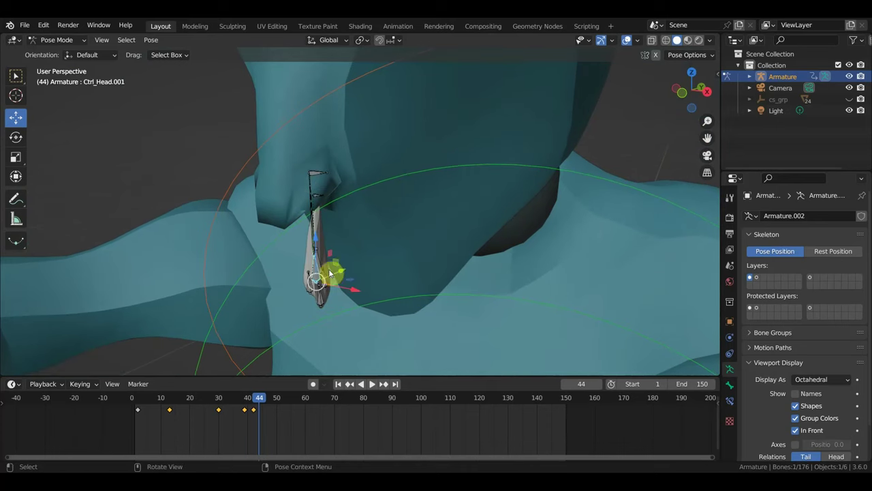
{"action": "left_click_drag", "start_coordinate": [346, 283], "coordinate": [359, 295]}
{"action": "left_click", "coordinate": [328, 275]}
{"action": "mouse_move", "coordinate": [333, 271]}
{"action": "middle_mouse_down"}
{"action": "mouse_move", "coordinate": [360, 285]}
{"action": "mouse_move", "coordinate": [347, 285]}
{"action": "middle_mouse_up"}
{"action": "mouse_move", "coordinate": [347, 284]}
{"action": "left_mouse_down"}
{"action": "mouse_move", "coordinate": [370, 294]}
{"action": "mouse_move", "coordinate": [327, 279]}
{"action": "mouse_move", "coordinate": [368, 298]}
{"action": "left_mouse_up"}
{"action": "left_click", "coordinate": [349, 284]}
{"action": "mouse_move", "coordinate": [368, 297]}
{"action": "middle_mouse_down"}
{"action": "mouse_move", "coordinate": [451, 271]}
{"action": "mouse_move", "coordinate": [436, 263]}
{"action": "middle_mouse_up"}
{"action": "left_click", "coordinate": [306, 267]}
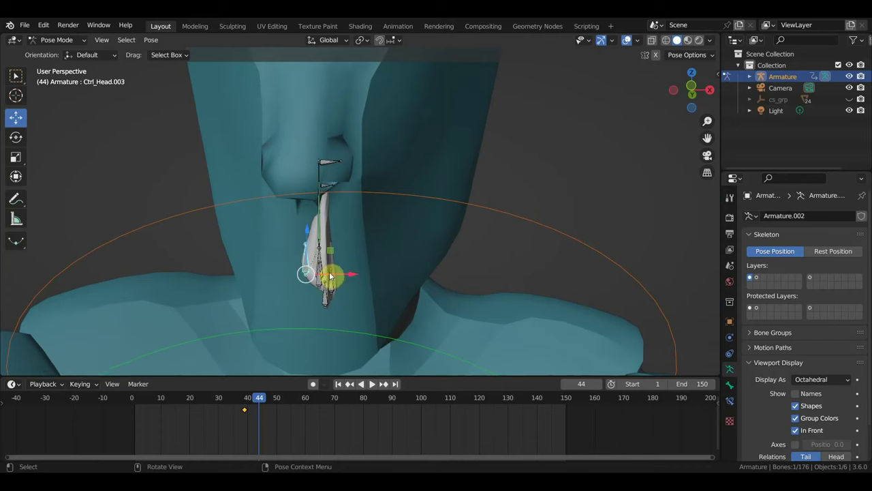
{"action": "left_click_drag", "start_coordinate": [361, 275], "coordinate": [361, 271]}
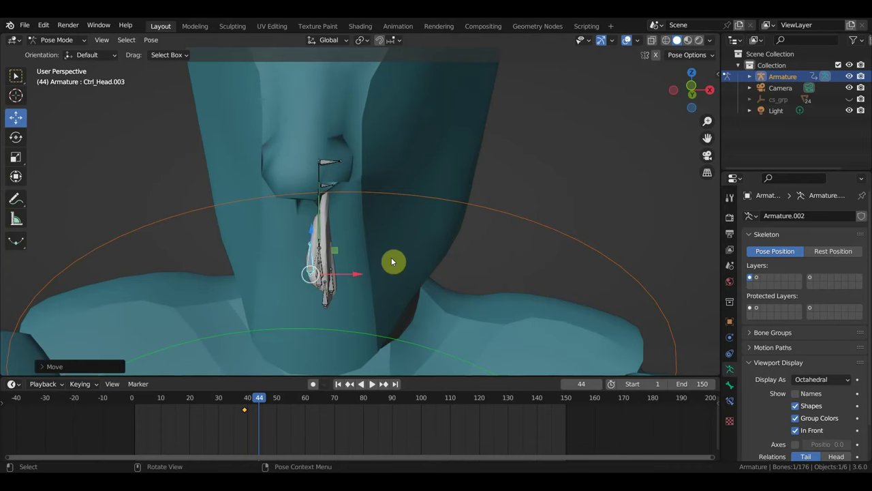
Key all rig bones at frame 44 (692 keyframes), then slide that key to frame 48
{"action": "key", "text": "a"}
{"action": "key", "text": "i"}
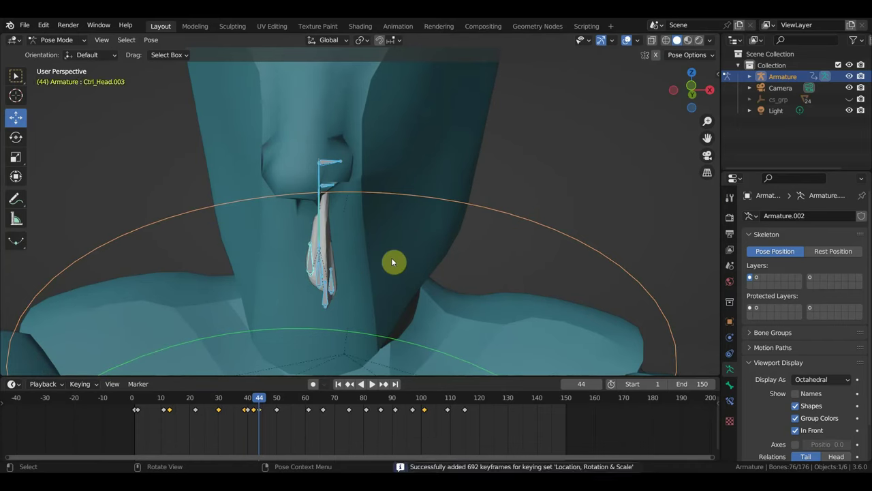
{"action": "left_click", "coordinate": [253, 405]}
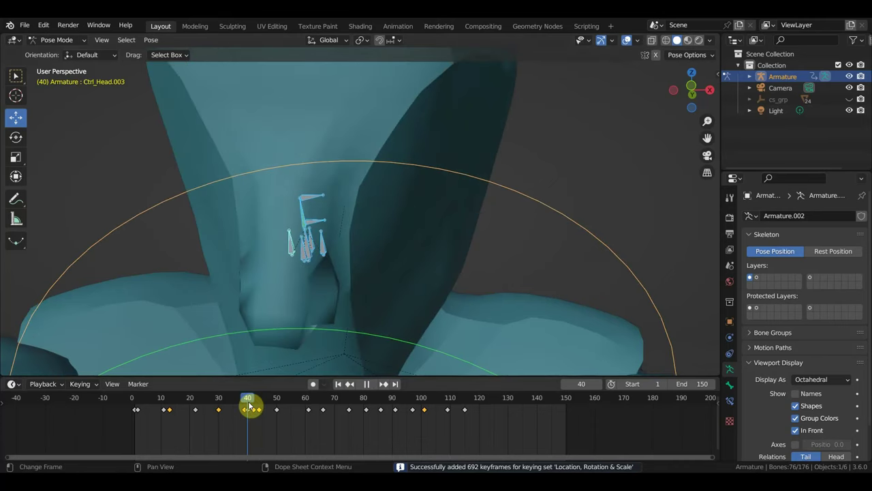
{"action": "left_click_drag", "start_coordinate": [253, 405], "coordinate": [264, 405]}
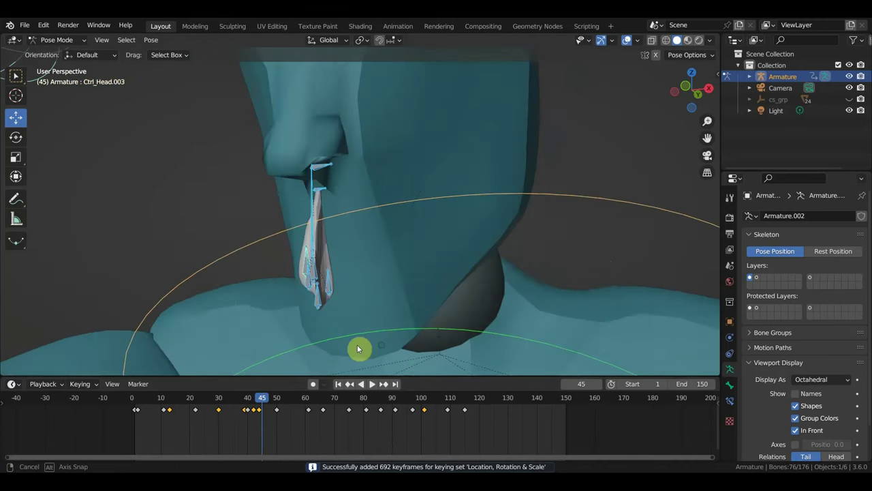
{"action": "middle_click_drag", "start_coordinate": [354, 358], "coordinate": [306, 375]}
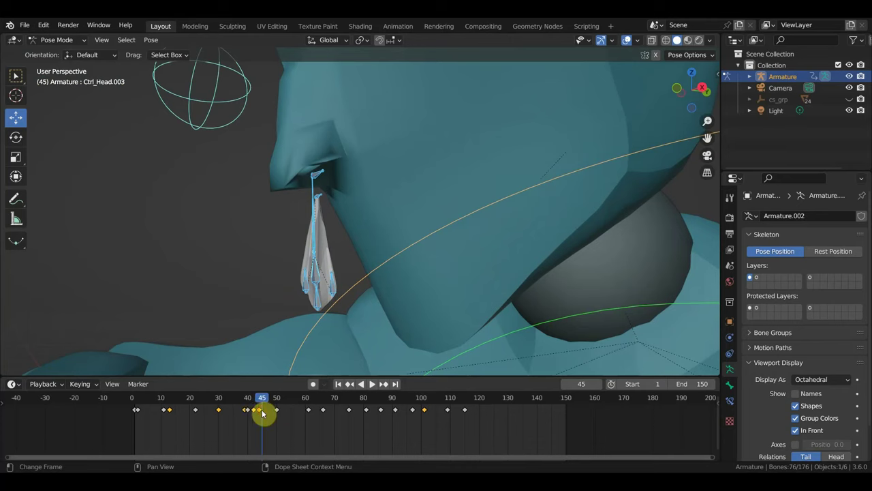
{"action": "mouse_move", "coordinate": [262, 413]}
{"action": "left_mouse_down"}
{"action": "mouse_move", "coordinate": [292, 404]}
{"action": "mouse_move", "coordinate": [251, 405]}
{"action": "mouse_move", "coordinate": [271, 406]}
{"action": "left_mouse_up"}
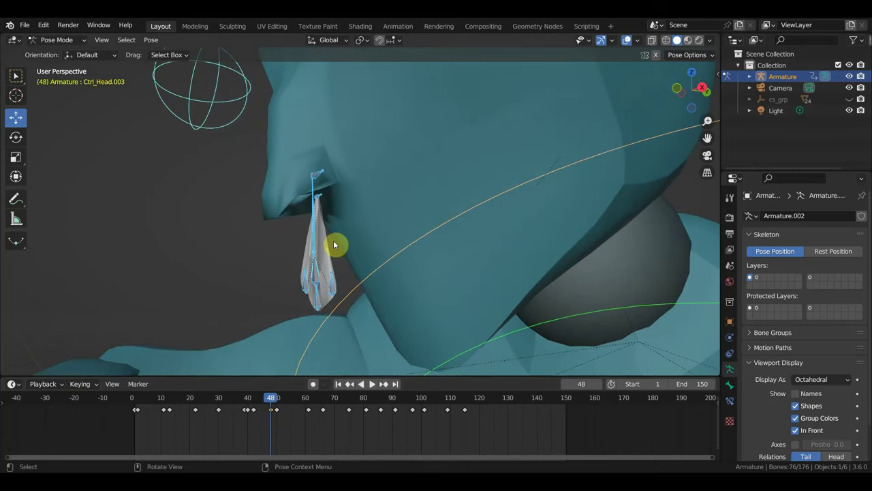
Raise Ctrl_Head.001 about 0.016 m at frame 48 and key its Location, Rotation & Scale
{"action": "key", "text": "g"}
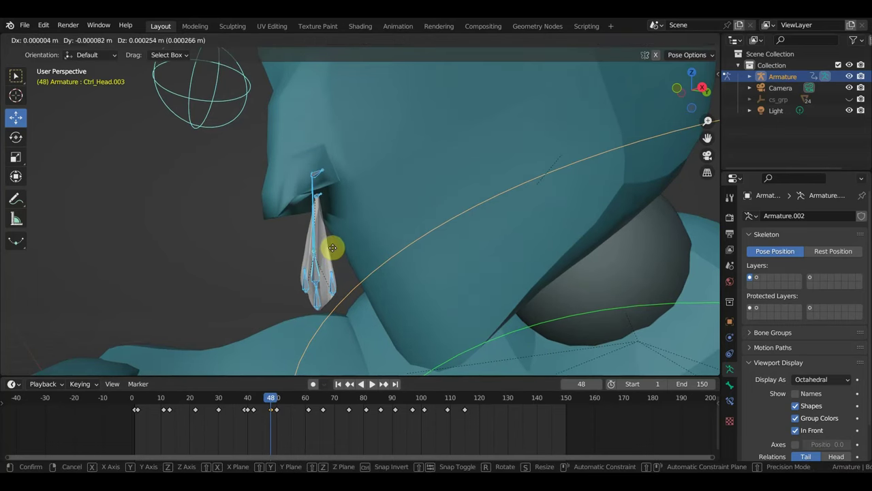
{"action": "left_click", "coordinate": [333, 249]}
{"action": "key", "text": "ctrl+z"}
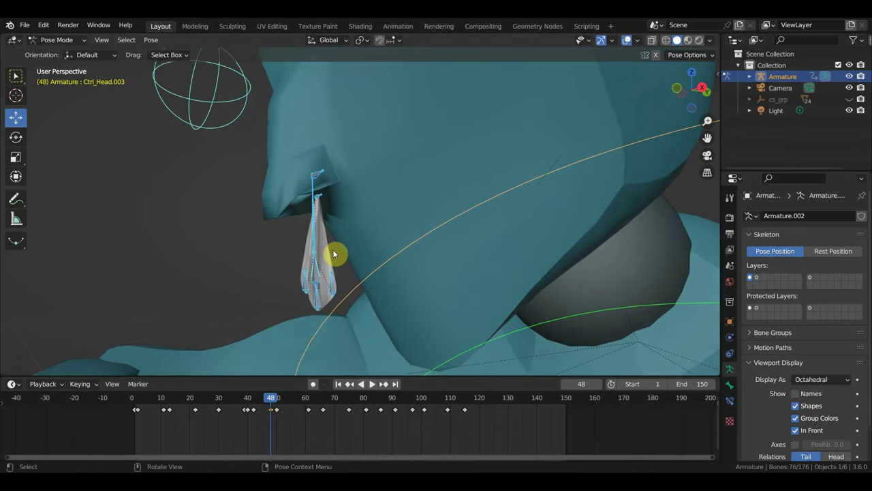
{"action": "left_click", "coordinate": [314, 273]}
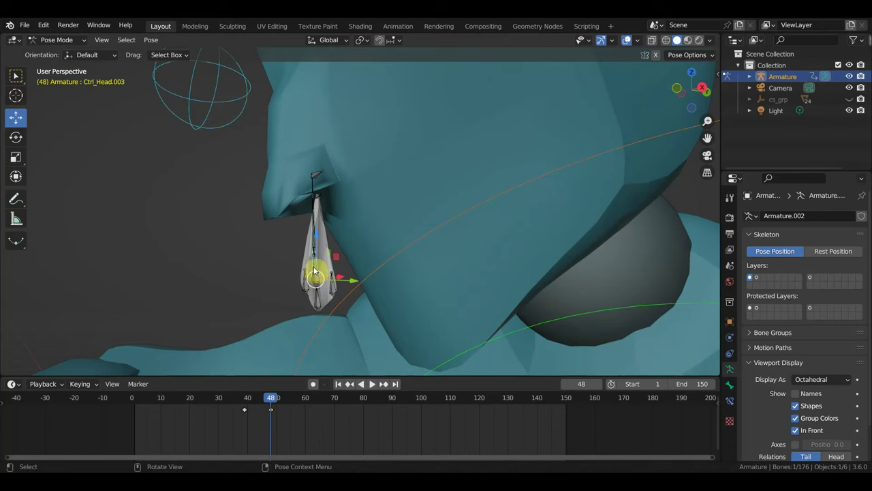
{"action": "key", "text": "g"}
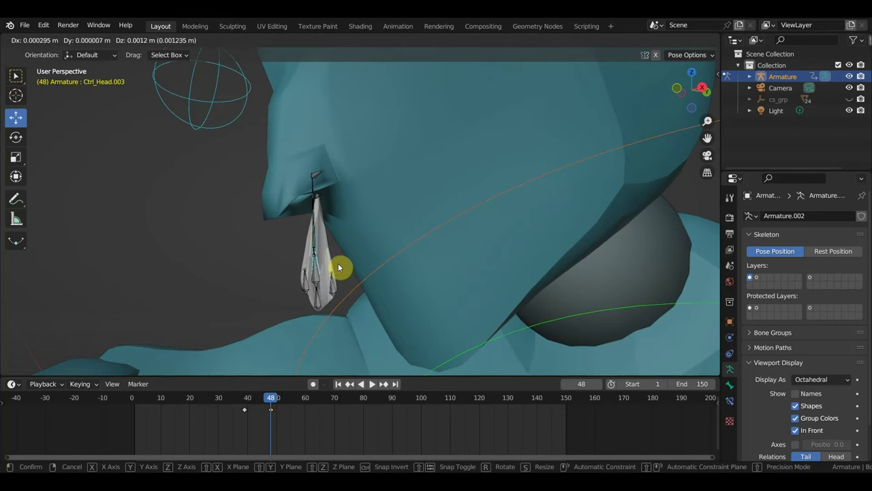
{"action": "left_click", "coordinate": [319, 275]}
{"action": "left_click", "coordinate": [318, 274]}
{"action": "key", "text": "g"}
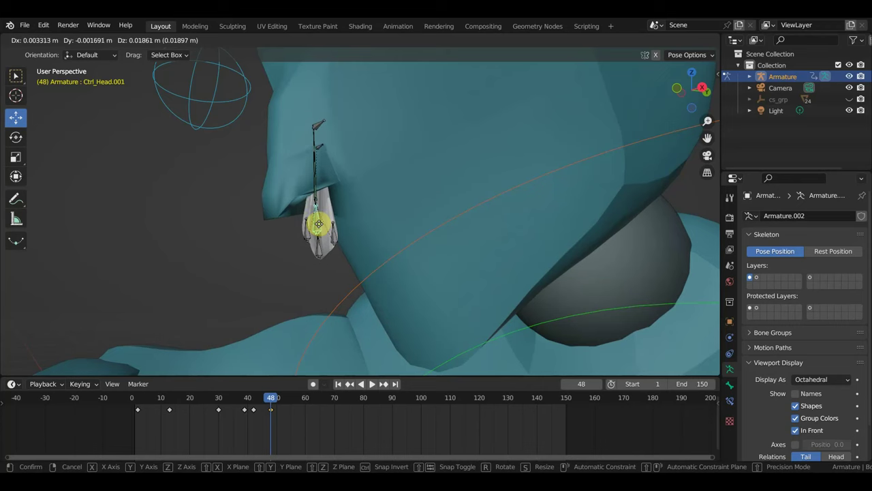
{"action": "left_click", "coordinate": [319, 230]}
{"action": "key", "text": "i"}
{"action": "left_click", "coordinate": [318, 235]}
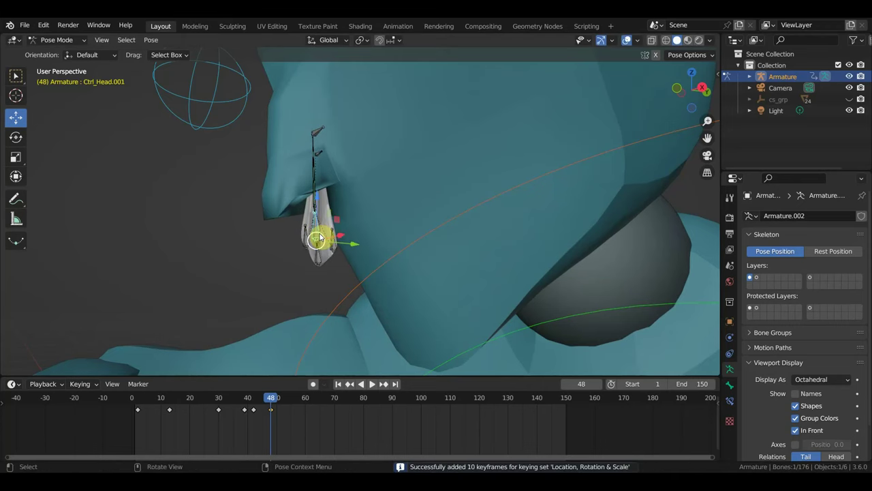
Preview the squash, return to frame 42, and scale the earring bones up about 1.21
{"action": "left_click", "coordinate": [261, 400]}
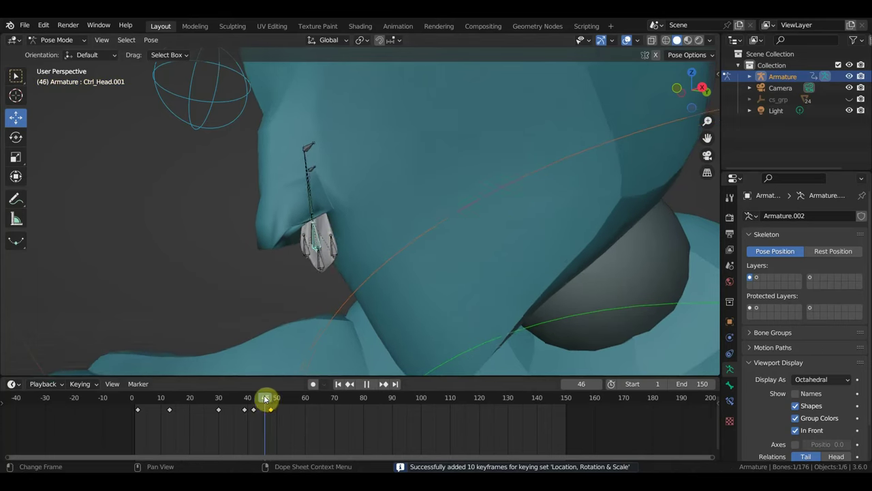
{"action": "key", "text": "space"}
{"action": "left_click_drag", "start_coordinate": [259, 400], "coordinate": [253, 401]}
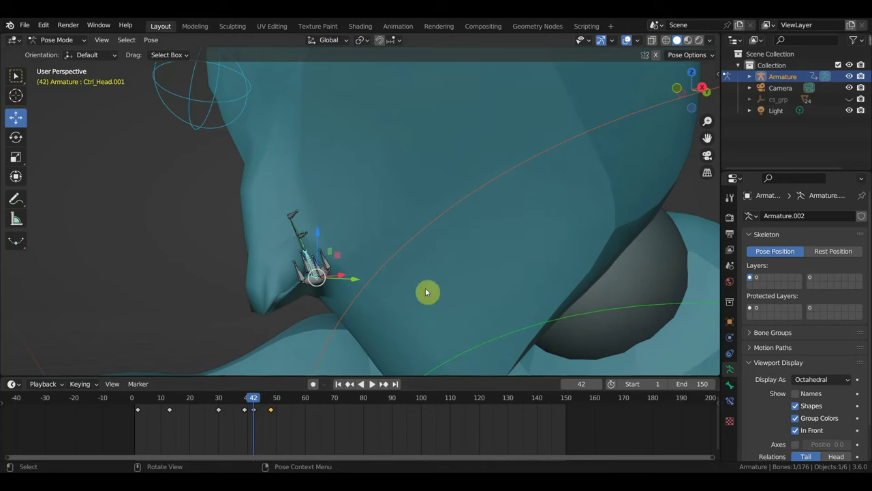
{"action": "key", "text": "g"}
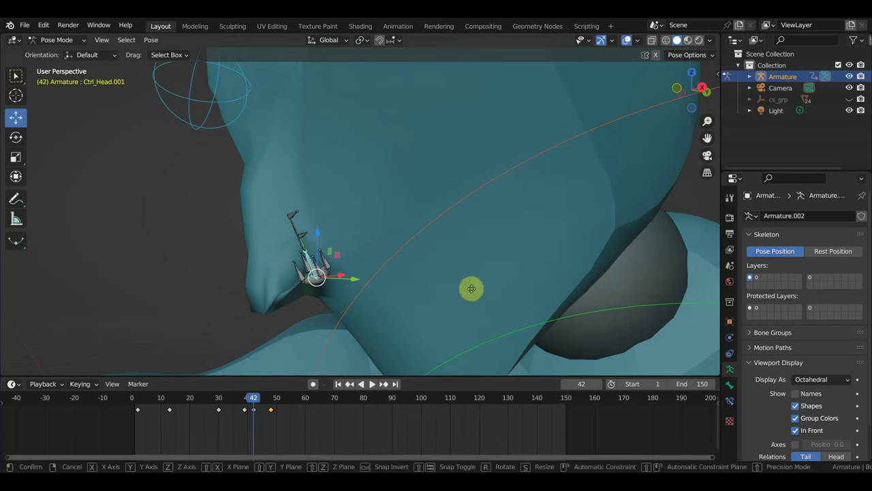
{"action": "left_click", "coordinate": [462, 310]}
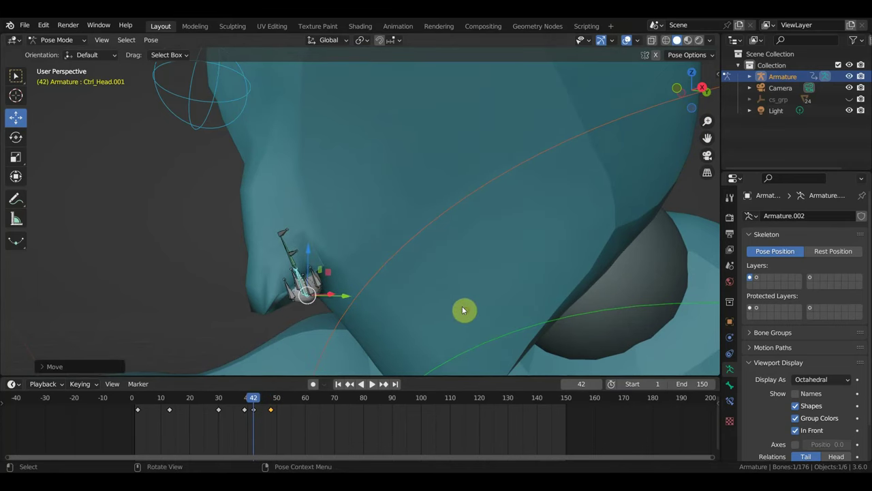
{"action": "key", "text": "s"}
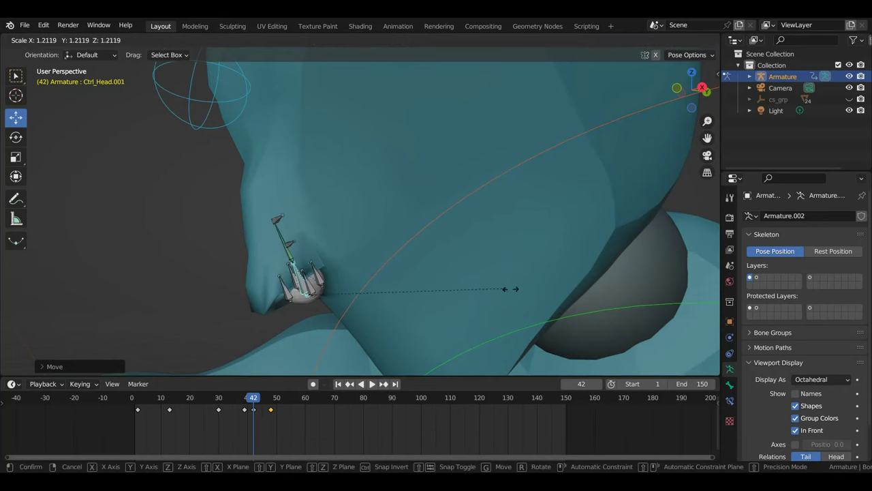
{"action": "left_click", "coordinate": [526, 294]}
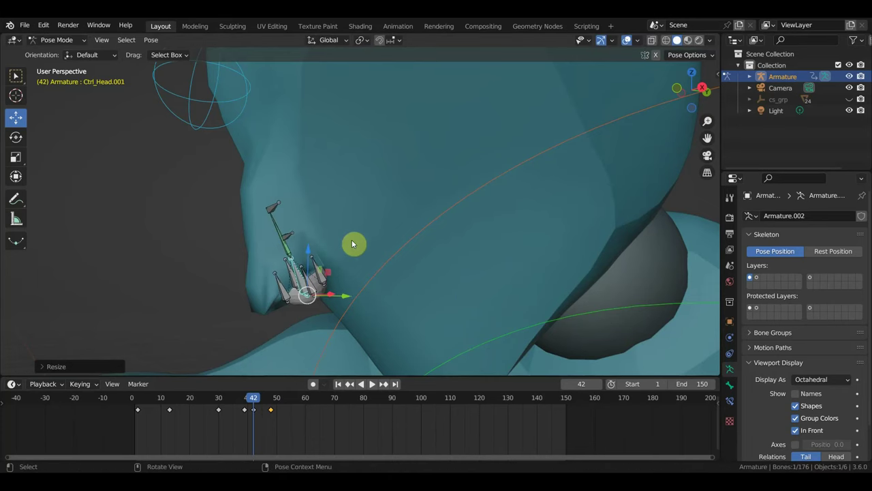
Reposition the earring bones and box-select them from a front view of the nostril
{"action": "key", "text": "g"}
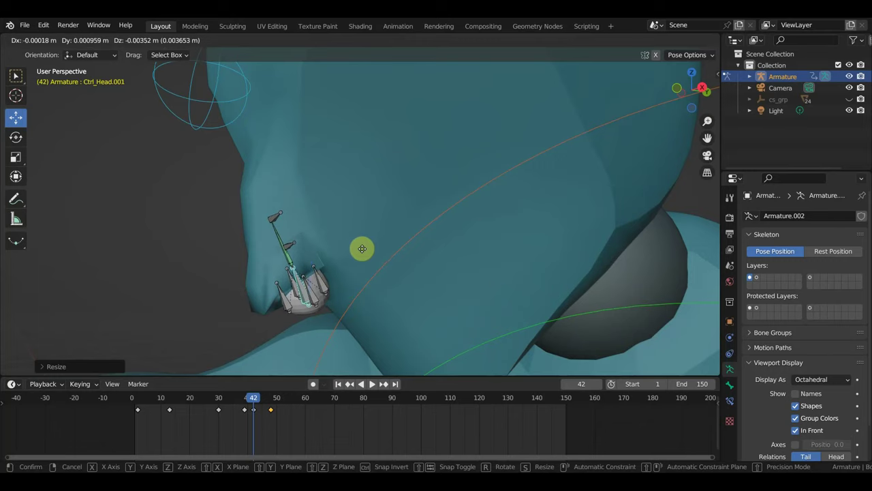
{"action": "left_click", "coordinate": [366, 252]}
{"action": "middle_click_drag", "start_coordinate": [367, 255], "coordinate": [523, 197]}
{"action": "key", "text": "g"}
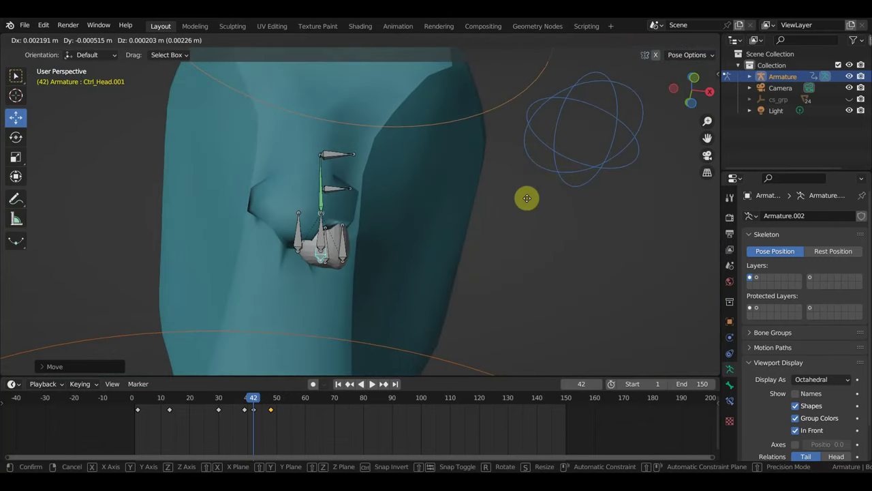
{"action": "left_click", "coordinate": [527, 196]}
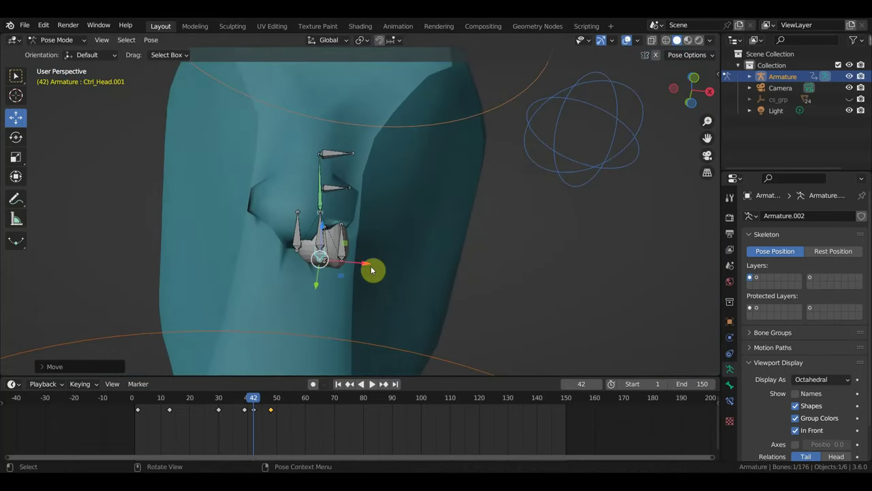
{"action": "left_click_drag", "start_coordinate": [368, 277], "coordinate": [278, 137]}
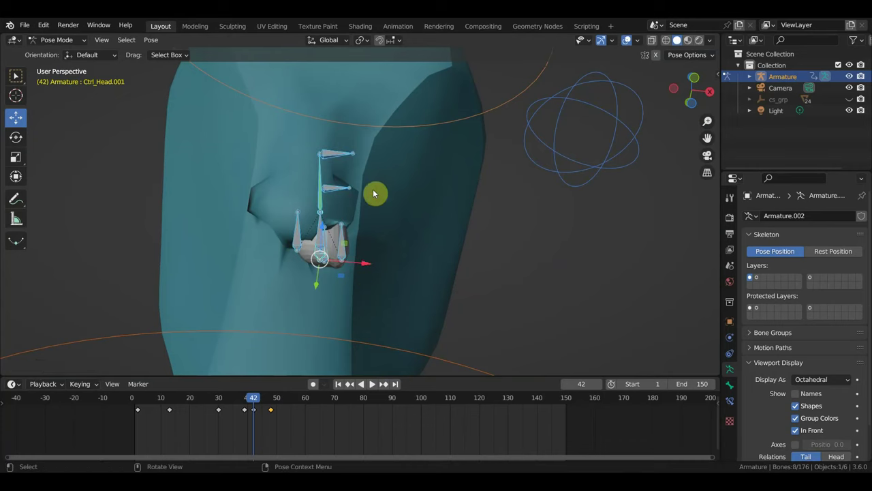
Push Ctrl_Head.003 outward along X and move Ctrl_Head.005 along Z
{"action": "left_click", "coordinate": [314, 249]}
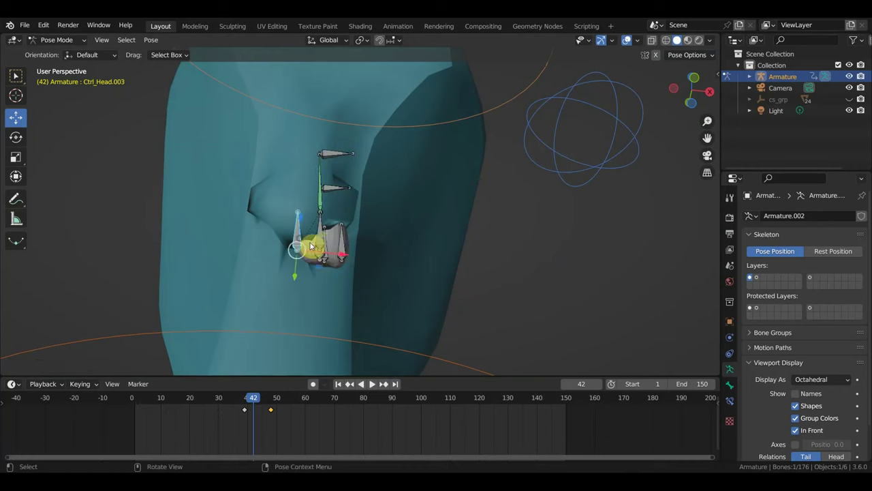
{"action": "key", "text": "g"}
{"action": "key", "text": "x"}
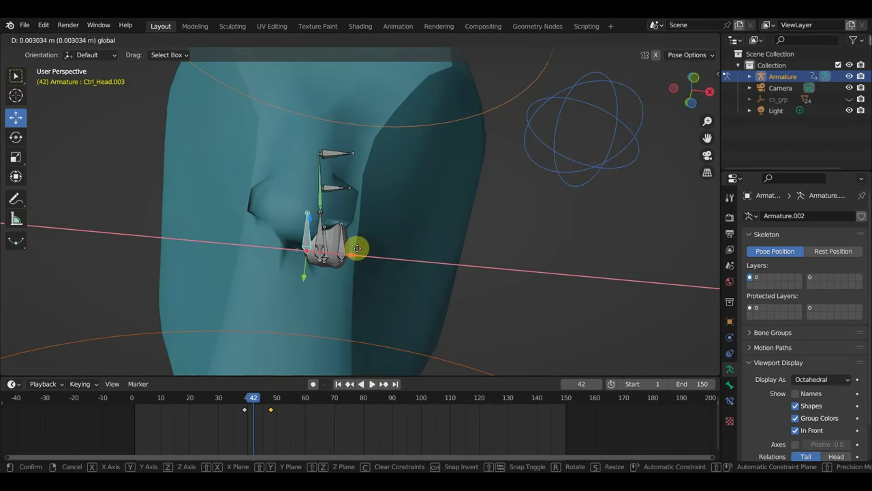
{"action": "left_click", "coordinate": [357, 248]}
{"action": "left_click", "coordinate": [325, 218]}
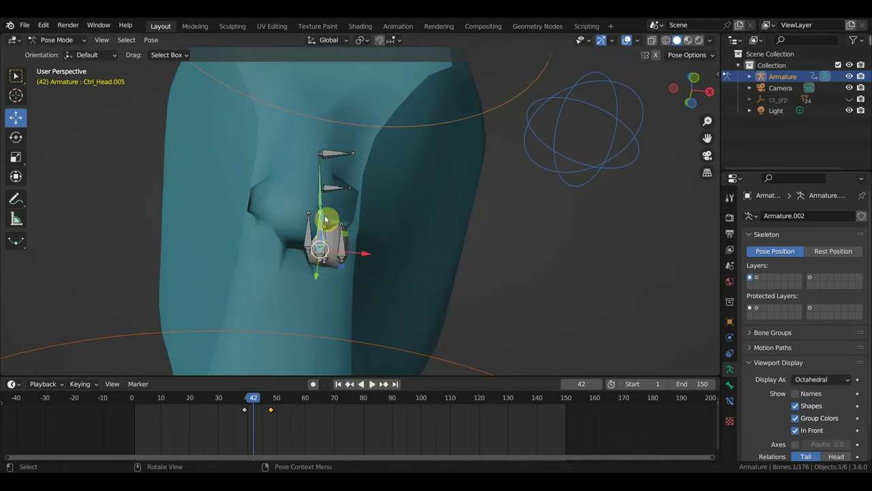
{"action": "key", "text": "g"}
{"action": "key", "text": "z"}
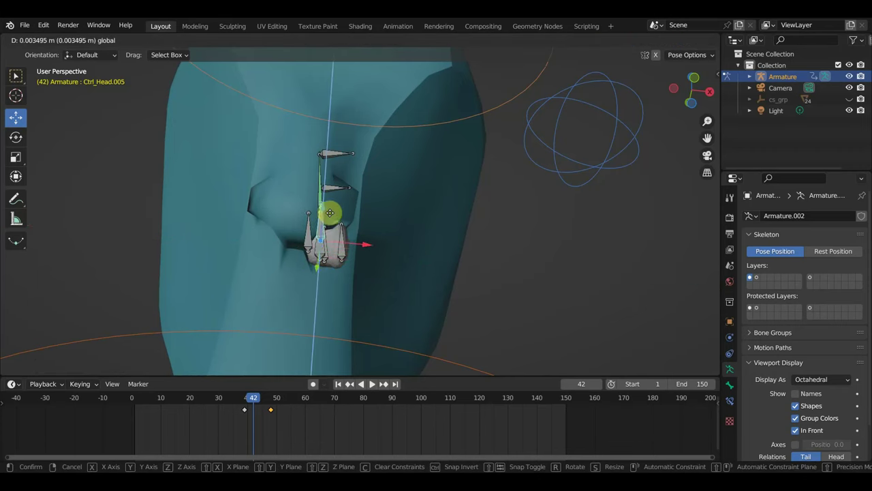
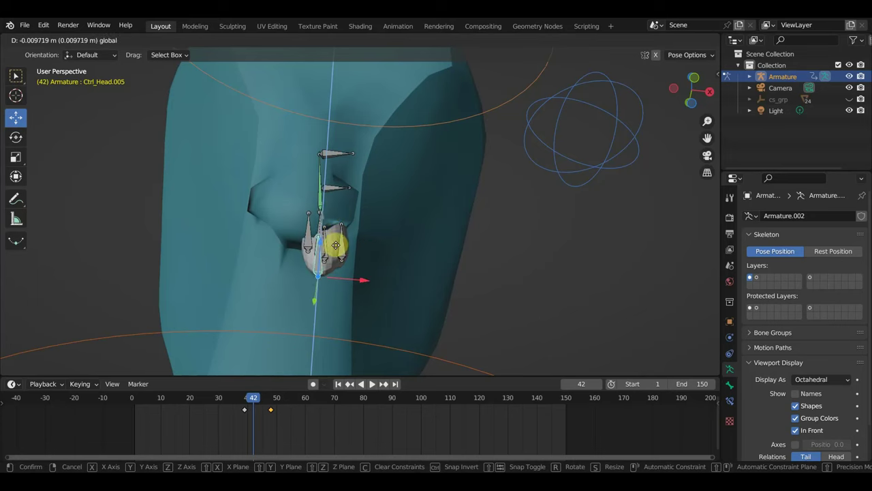
Confirm the lowered face chain bone and keyframe every rig bone at frame 42
{"action": "left_click", "coordinate": [336, 245]}
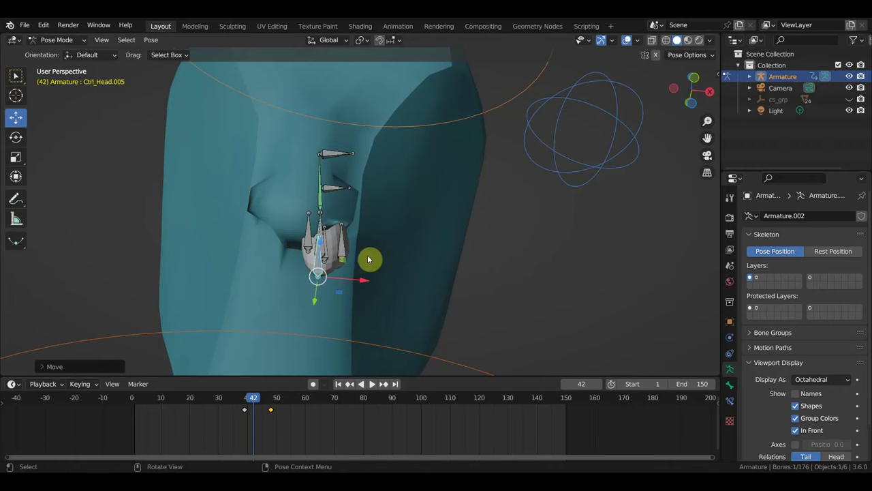
{"action": "key", "text": "a"}
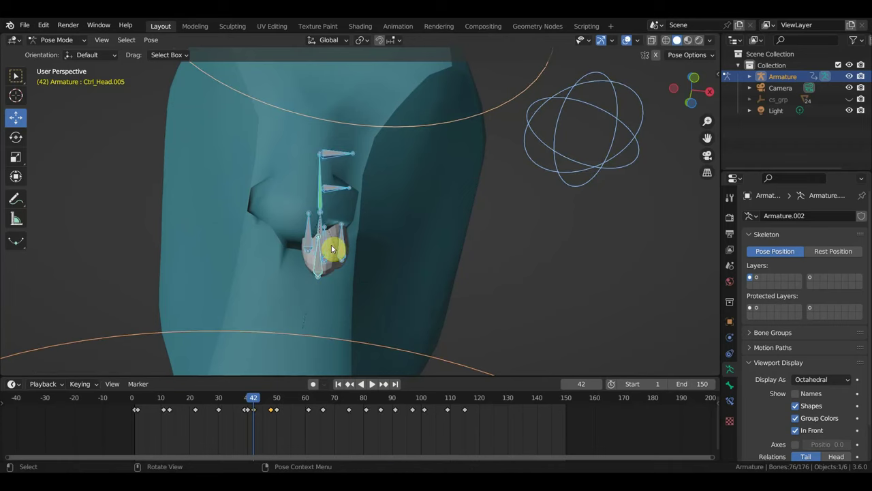
{"action": "key", "text": "i"}
Play the animation to about frame 48 and orbit and zoom around the head to review the chain
{"action": "key", "text": "space"}
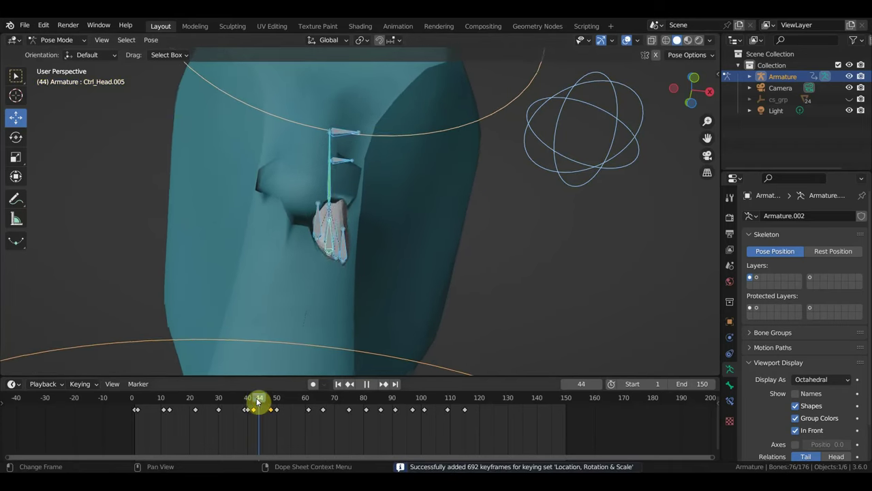
{"action": "left_click_drag", "start_coordinate": [257, 402], "coordinate": [273, 412]}
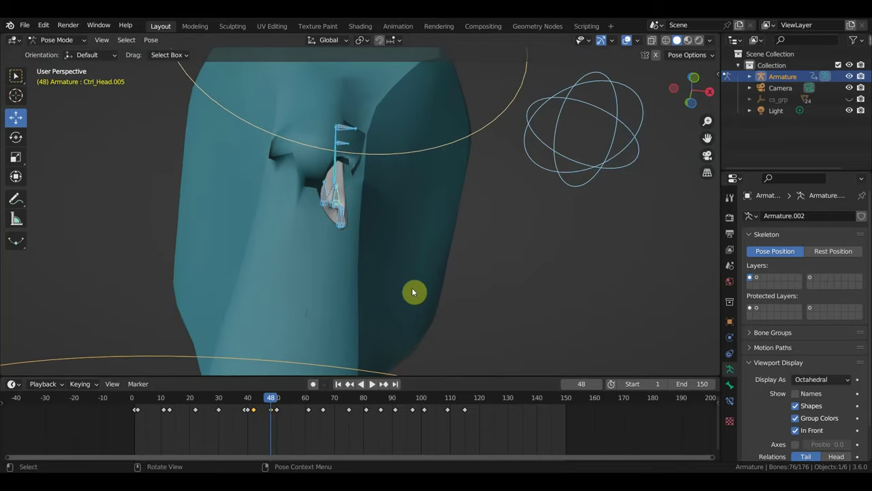
{"action": "middle_click_drag", "start_coordinate": [459, 280], "coordinate": [386, 293], "text": "alt"}
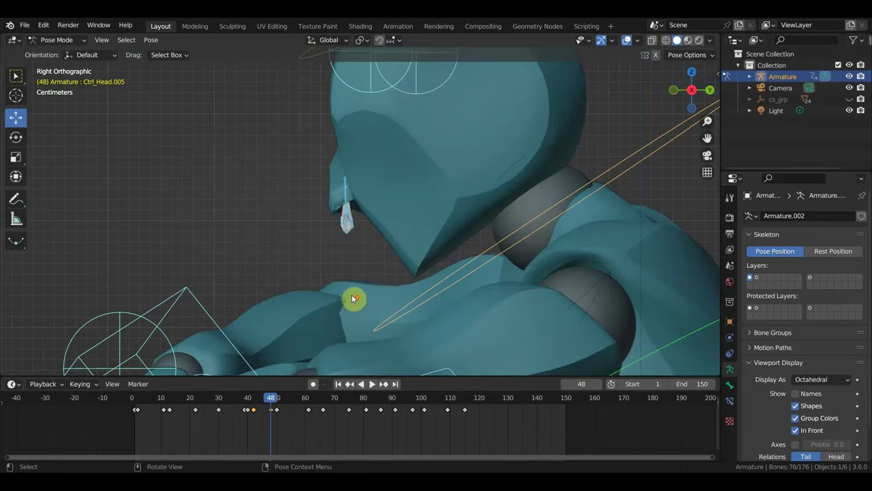
{"action": "scroll", "coordinate": [352, 297], "scroll_direction": "up", "scroll_amount": 2}
{"action": "left_click_drag", "start_coordinate": [302, 409], "coordinate": [272, 405]}
{"action": "key", "text": "space"}
{"action": "mouse_move", "coordinate": [364, 220]}
{"action": "middle_mouse_down"}
{"action": "mouse_move", "coordinate": [398, 237]}
{"action": "mouse_move", "coordinate": [309, 238]}
{"action": "middle_mouse_up"}
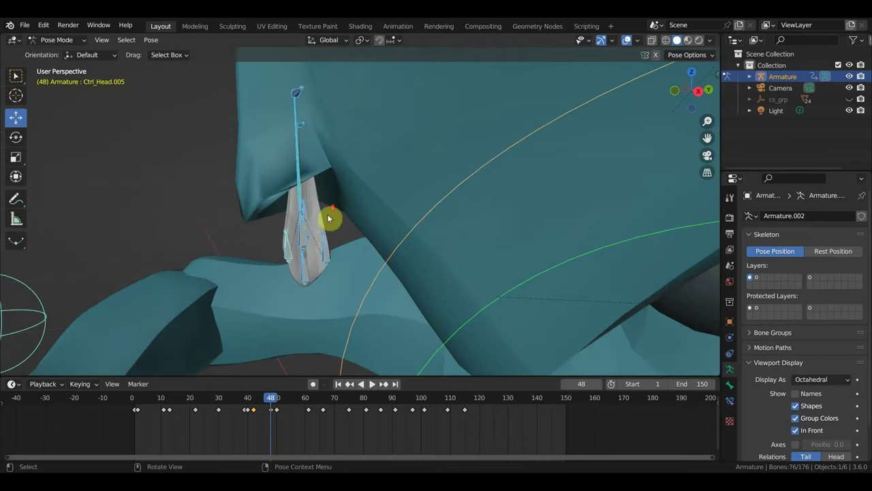
{"action": "scroll", "coordinate": [422, 236], "scroll_direction": "down", "scroll_amount": 3}
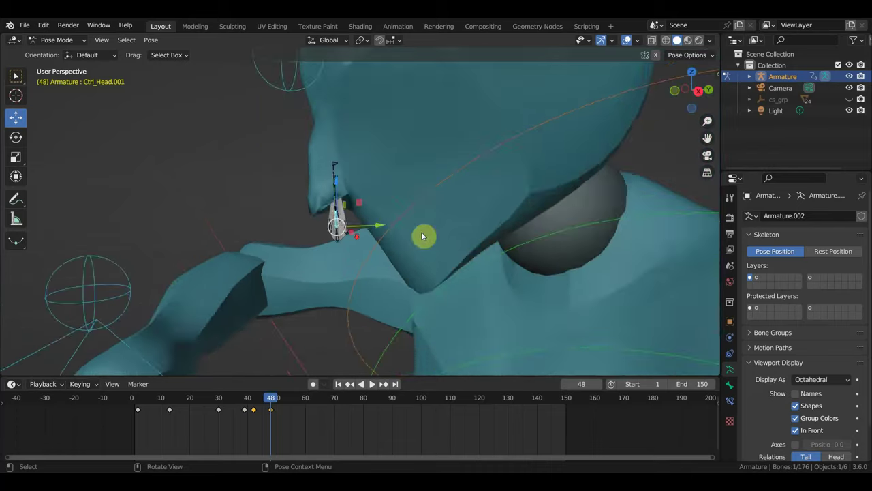
{"action": "scroll", "coordinate": [422, 220], "scroll_direction": "down", "scroll_amount": 3}
{"action": "scroll", "coordinate": [423, 220], "scroll_direction": "down", "scroll_amount": 2}
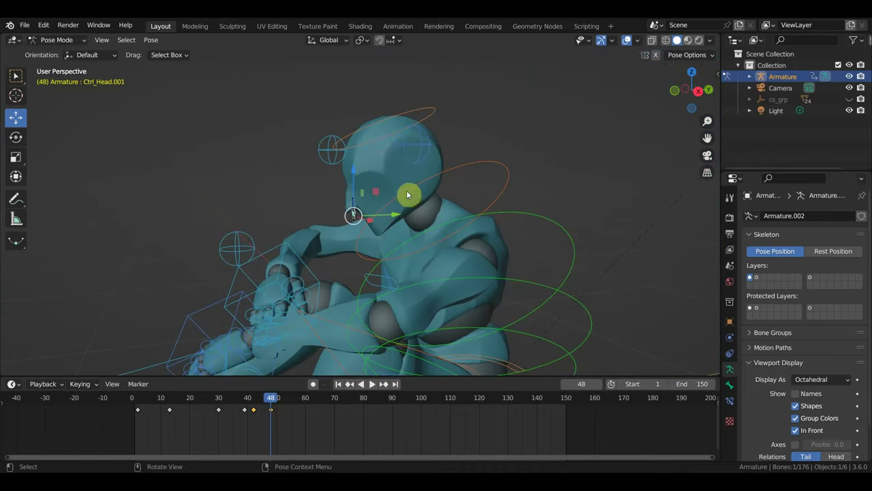
Parent the chain bone to the Ctrl_Head control using the Bone parenting option
{"action": "left_click", "coordinate": [374, 141], "text": "shift"}
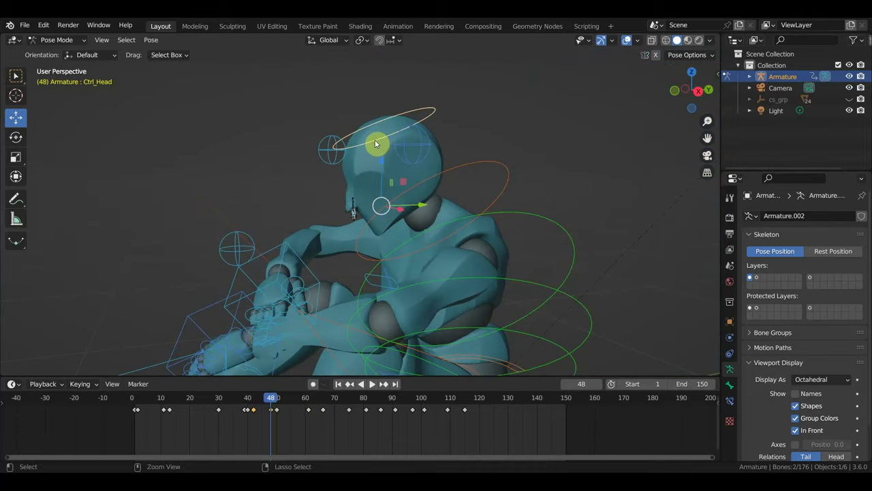
{"action": "key", "text": "ctrl+p"}
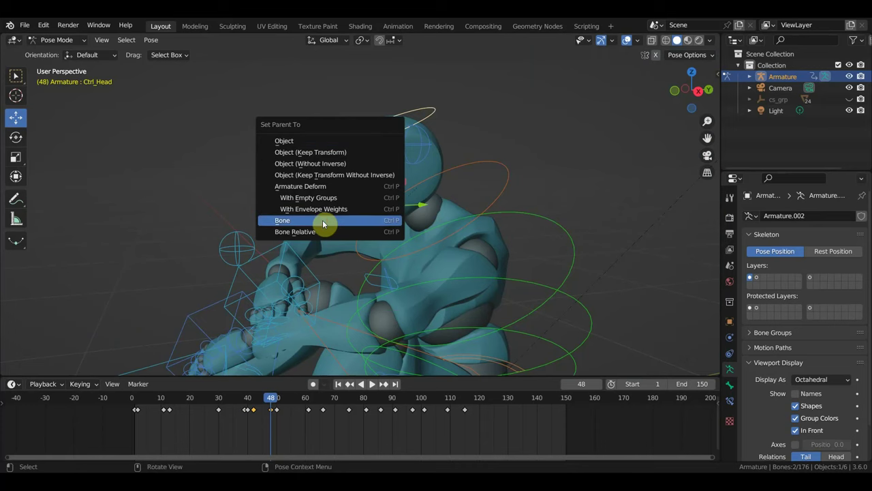
{"action": "left_click", "coordinate": [322, 220]}
{"action": "scroll", "coordinate": [328, 219], "scroll_direction": "up", "scroll_amount": 2}
{"action": "scroll", "coordinate": [350, 230], "scroll_direction": "up", "scroll_amount": 3}
{"action": "scroll", "coordinate": [344, 230], "scroll_direction": "up", "scroll_amount": 2}
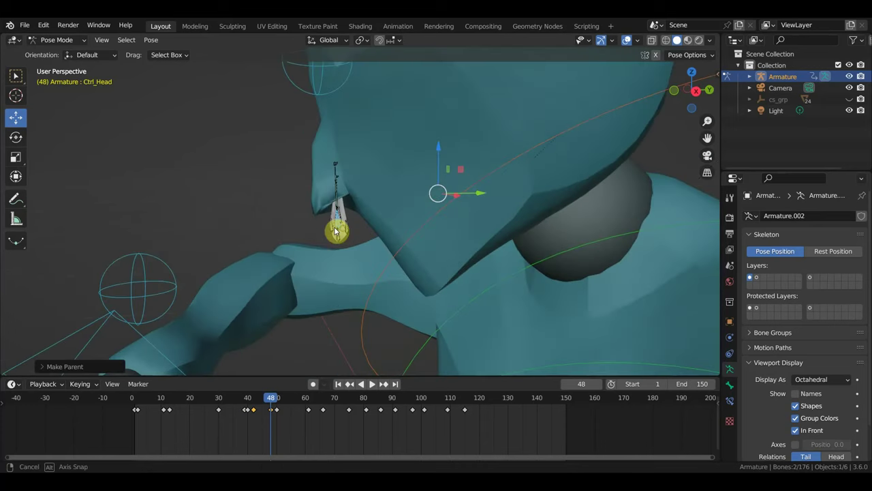
{"action": "scroll", "coordinate": [337, 229], "scroll_direction": "up", "scroll_amount": 2}
Play to check the parenting, stop at frame 48, and select Ctrl_Head.001
{"action": "key", "text": "space"}
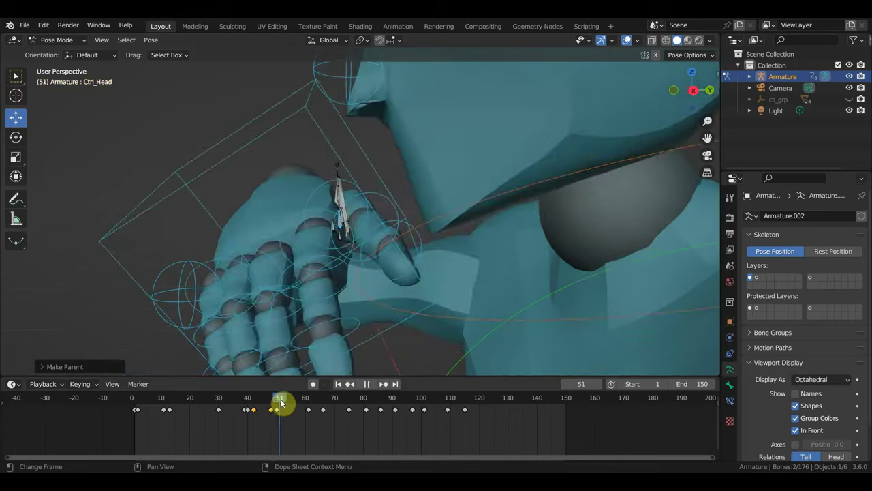
{"action": "key", "text": "space"}
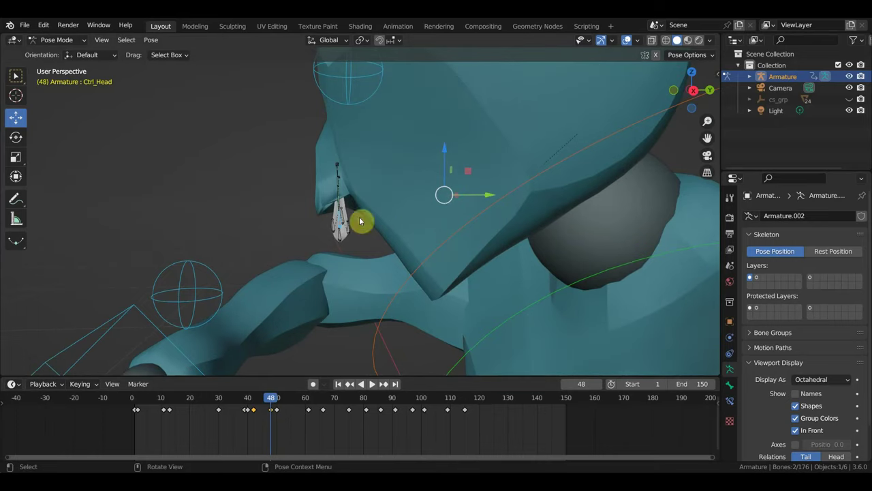
{"action": "left_click", "coordinate": [338, 225]}
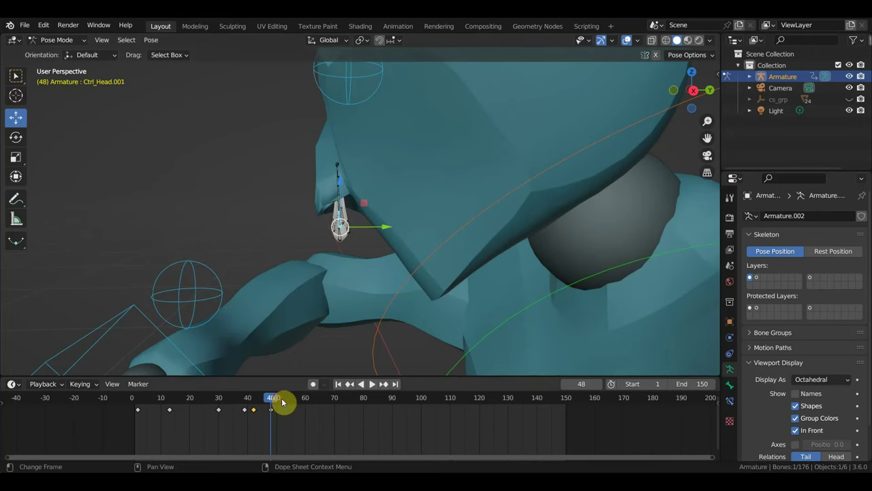
At frame 52, move and rotate the Ctrl_Head.001 chain bone toward the right hand
{"action": "key", "text": "space"}
{"action": "key", "text": "space"}
{"action": "key", "text": "g"}
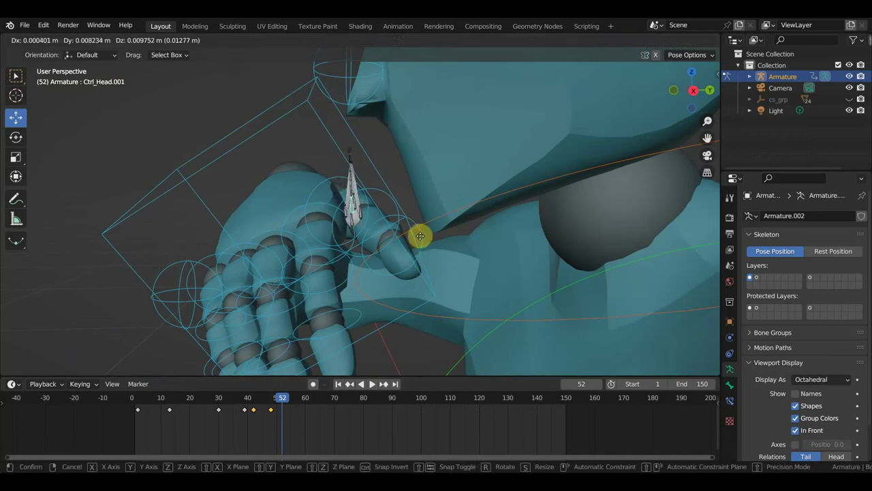
{"action": "left_click", "coordinate": [445, 169]}
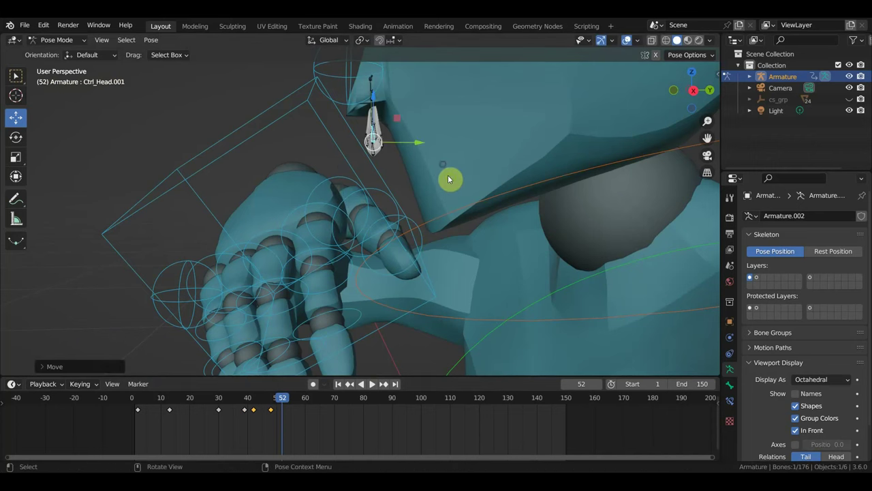
{"action": "mouse_move", "coordinate": [450, 179]}
{"action": "middle_mouse_down"}
{"action": "mouse_move", "coordinate": [492, 192]}
{"action": "mouse_move", "coordinate": [576, 189]}
{"action": "middle_mouse_up"}
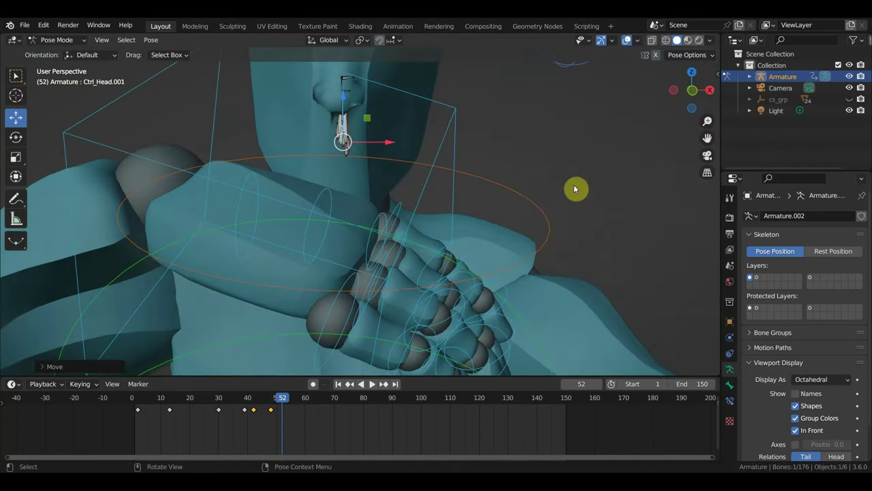
{"action": "key", "text": "g"}
{"action": "left_click", "coordinate": [572, 188]}
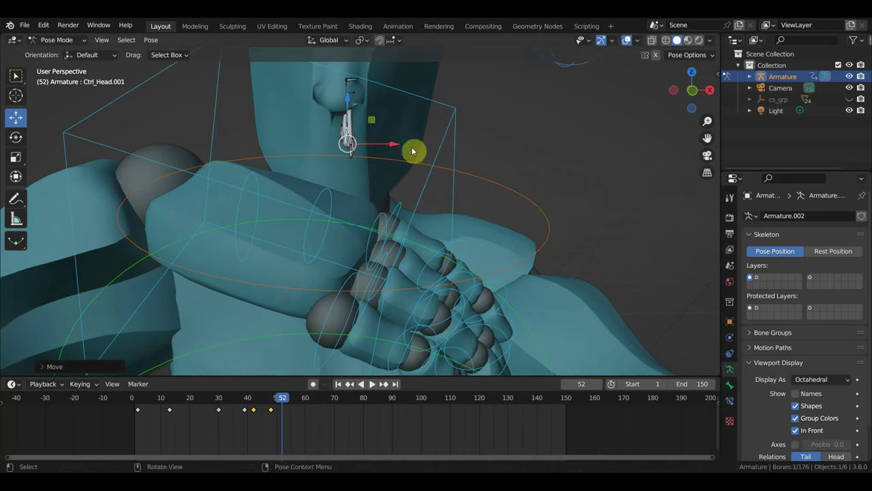
{"action": "key", "text": "r"}
{"action": "left_click", "coordinate": [503, 148]}
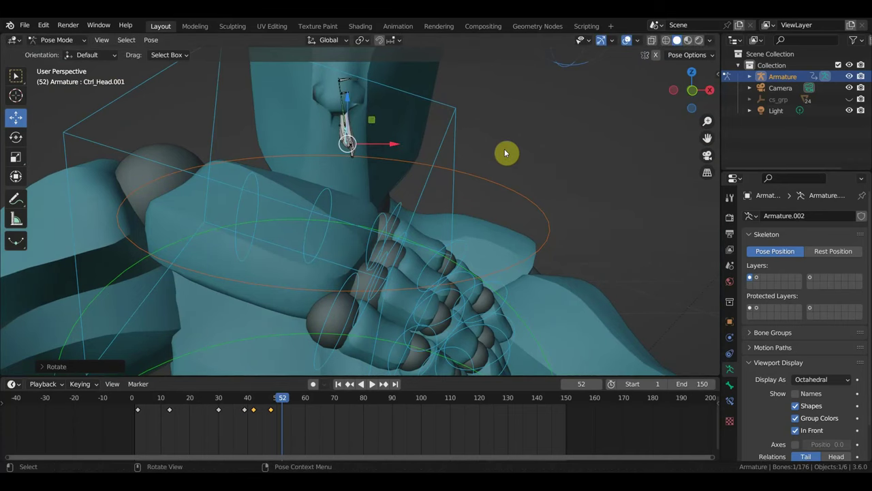
Refine the chain bone's position and rotation, then view the hand from the side
{"action": "key", "text": "g"}
{"action": "left_click", "coordinate": [513, 150]}
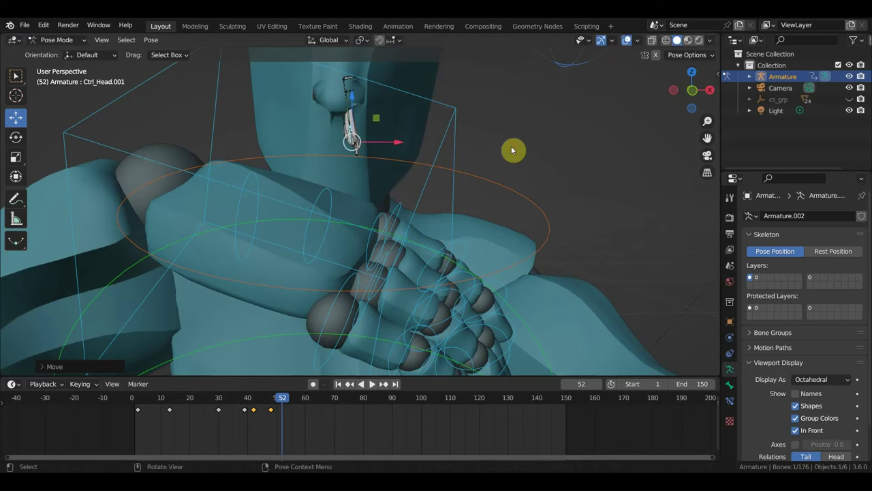
{"action": "key", "text": "r"}
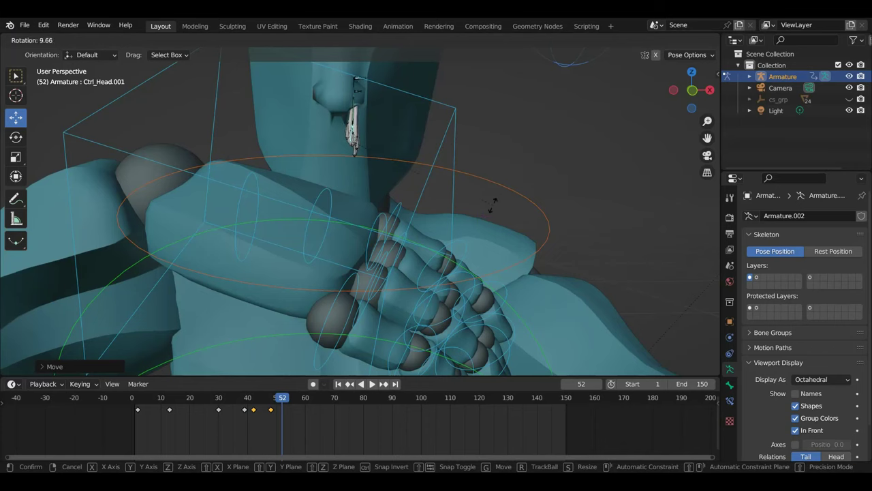
{"action": "left_click", "coordinate": [476, 212]}
{"action": "key", "text": "g"}
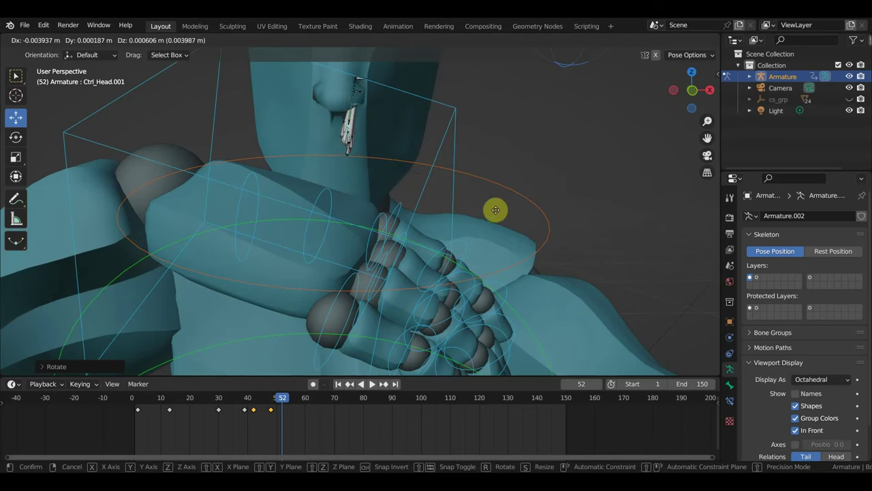
{"action": "left_click", "coordinate": [494, 210]}
{"action": "mouse_move", "coordinate": [494, 209]}
{"action": "middle_mouse_down"}
{"action": "mouse_move", "coordinate": [353, 217]}
{"action": "mouse_move", "coordinate": [436, 217]}
{"action": "middle_mouse_up"}
Make a final rotate-and-move adjustment to the chain bone, cancel an extra rotation, and inspect from below
{"action": "key", "text": "r"}
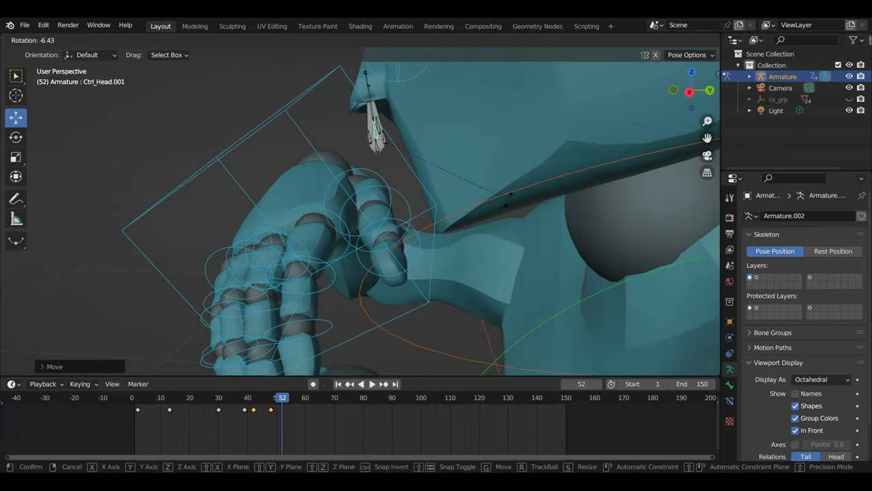
{"action": "left_click", "coordinate": [509, 193]}
{"action": "key", "text": "g"}
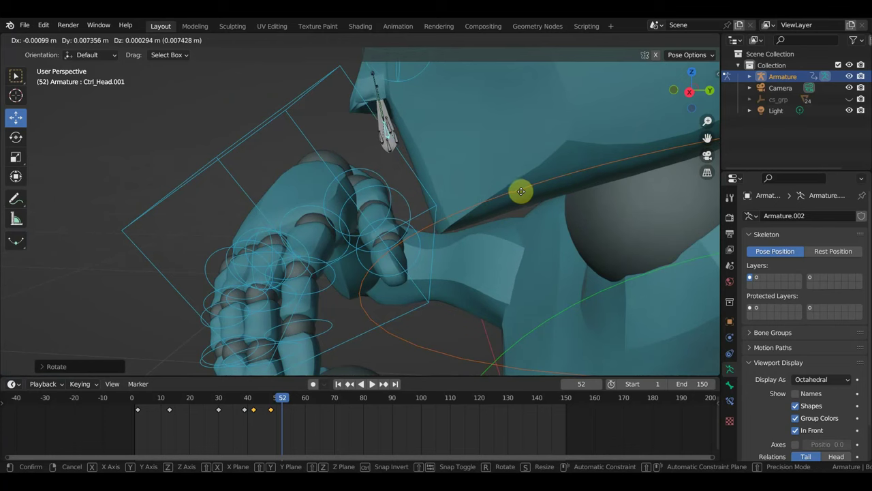
{"action": "left_click", "coordinate": [523, 191]}
{"action": "key", "text": "r"}
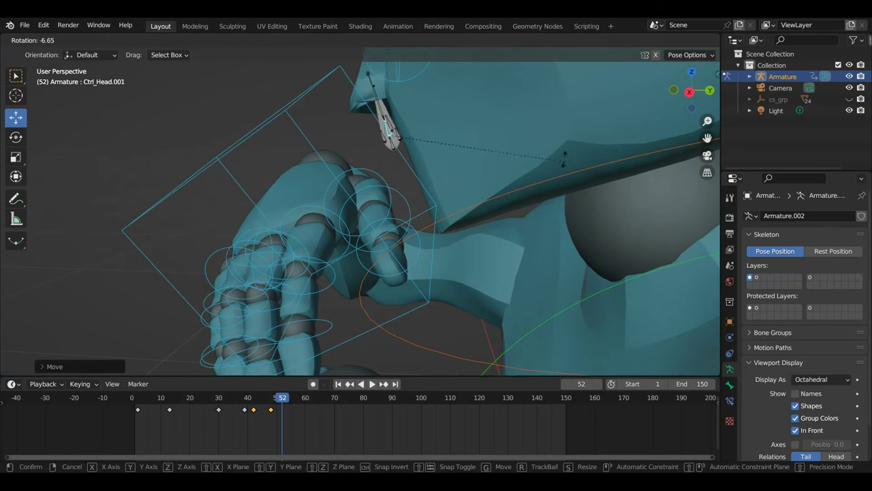
{"action": "right_click", "coordinate": [553, 151]}
{"action": "mouse_move", "coordinate": [553, 151]}
{"action": "middle_mouse_down"}
{"action": "mouse_move", "coordinate": [539, 197]}
{"action": "mouse_move", "coordinate": [625, 184]}
{"action": "mouse_move", "coordinate": [444, 196]}
{"action": "mouse_move", "coordinate": [430, 189]}
{"action": "mouse_move", "coordinate": [434, 177]}
{"action": "mouse_move", "coordinate": [438, 239]}
{"action": "mouse_move", "coordinate": [378, 189]}
{"action": "middle_mouse_up"}
{"action": "scroll", "coordinate": [343, 191], "scroll_direction": "up", "scroll_amount": 1}
Select chain bones Ctrl_Head.003, .004 and .005 and raise them together
{"action": "scroll", "coordinate": [334, 184], "scroll_direction": "up", "scroll_amount": 1}
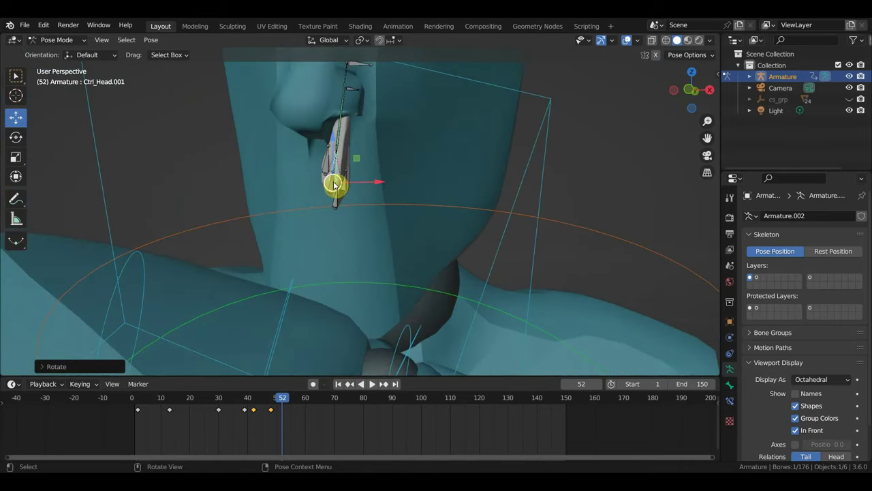
{"action": "left_click", "coordinate": [344, 185]}
{"action": "left_click", "coordinate": [337, 193], "text": "shift"}
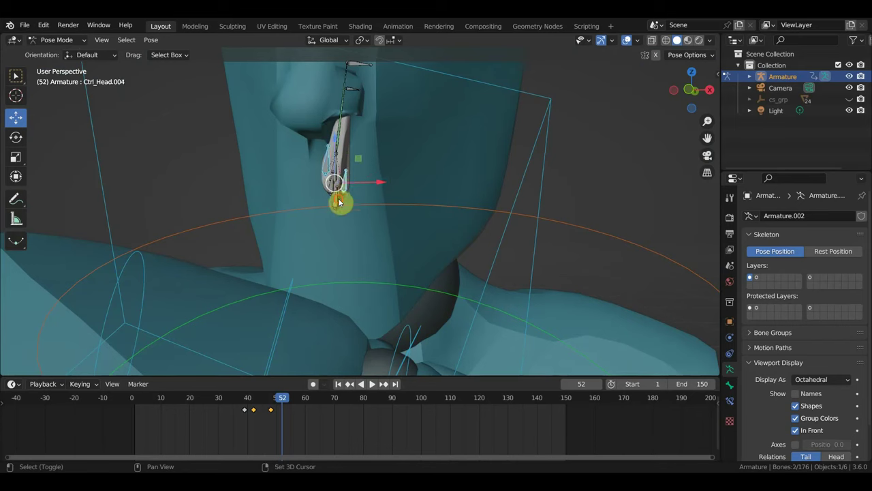
{"action": "left_click", "coordinate": [335, 193], "text": "shift"}
{"action": "key", "text": "g"}
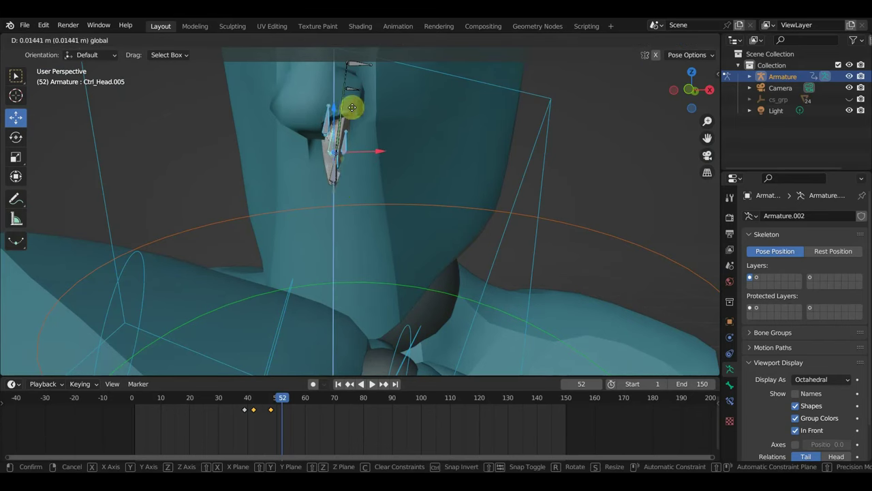
{"action": "left_click", "coordinate": [352, 107]}
Reposition the Ctrl_Head.001 chain bone with two moves
{"action": "left_click", "coordinate": [334, 181]}
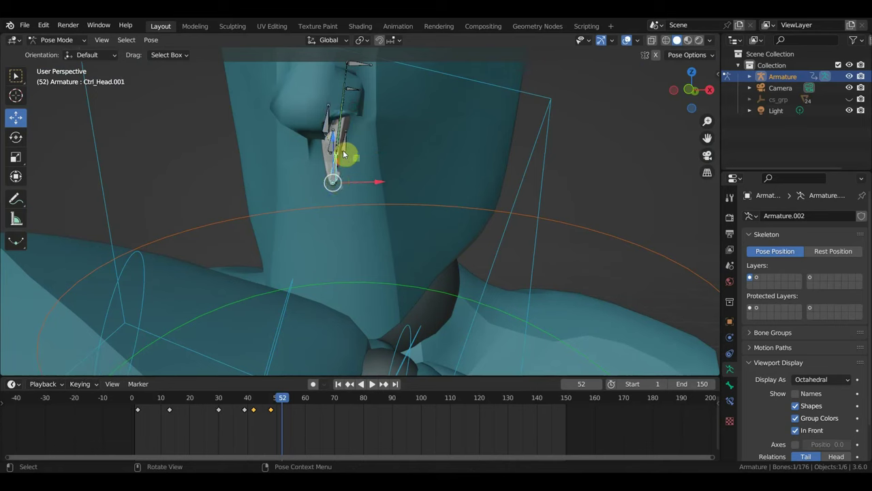
{"action": "key", "text": "g"}
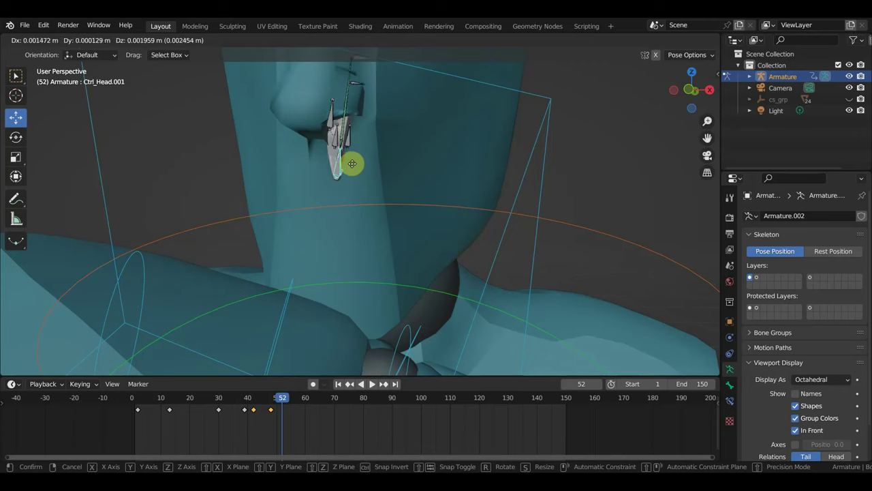
{"action": "left_click", "coordinate": [350, 176]}
{"action": "key", "text": "g"}
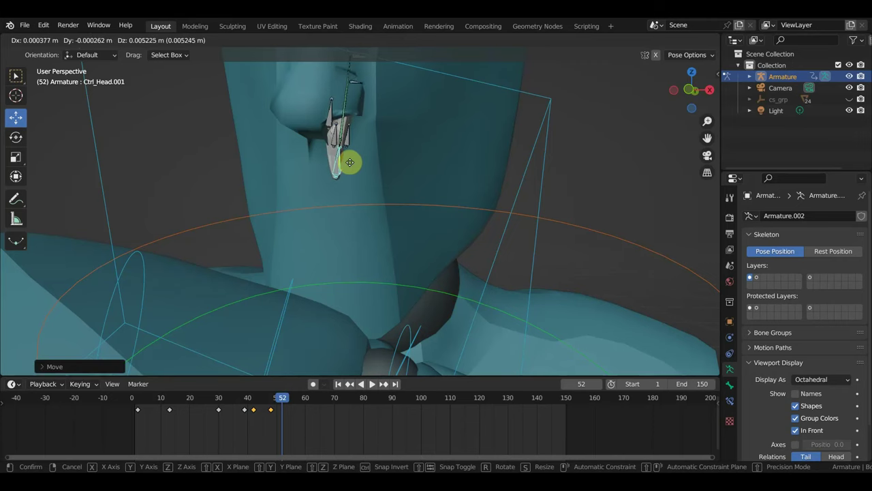
{"action": "left_click", "coordinate": [351, 153]}
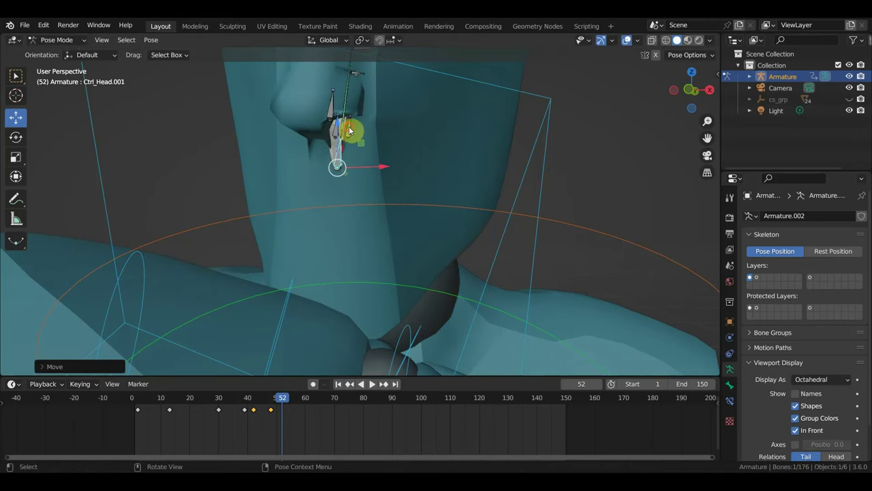
Move Ctrl_Head.004, Ctrl_Head.005 and Ctrl_Head.003 individually into new positions
{"action": "left_click", "coordinate": [349, 130]}
{"action": "key", "text": "g"}
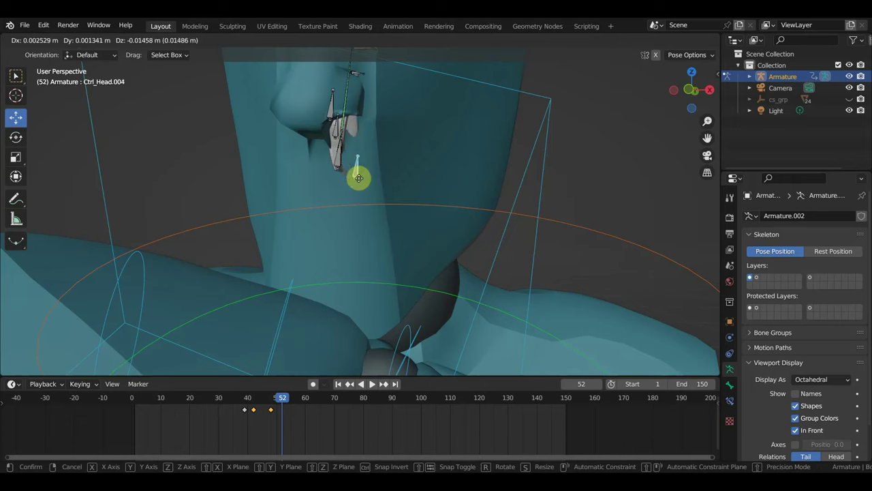
{"action": "left_click", "coordinate": [358, 176]}
{"action": "left_click", "coordinate": [340, 134]}
{"action": "key", "text": "g"}
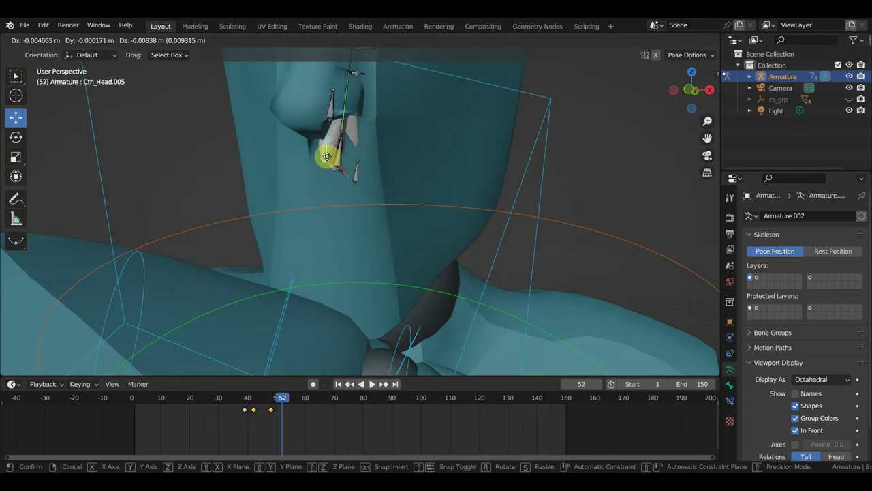
{"action": "left_click", "coordinate": [327, 151]}
{"action": "left_click", "coordinate": [333, 111]}
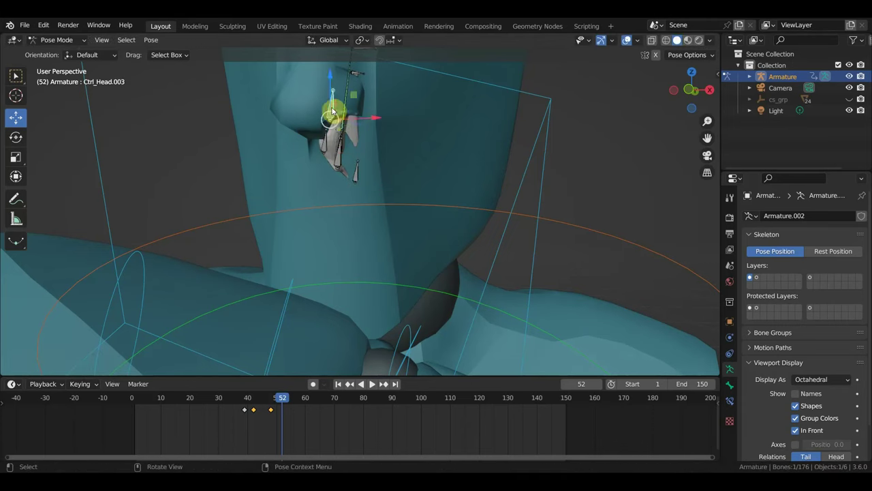
{"action": "key", "text": "g"}
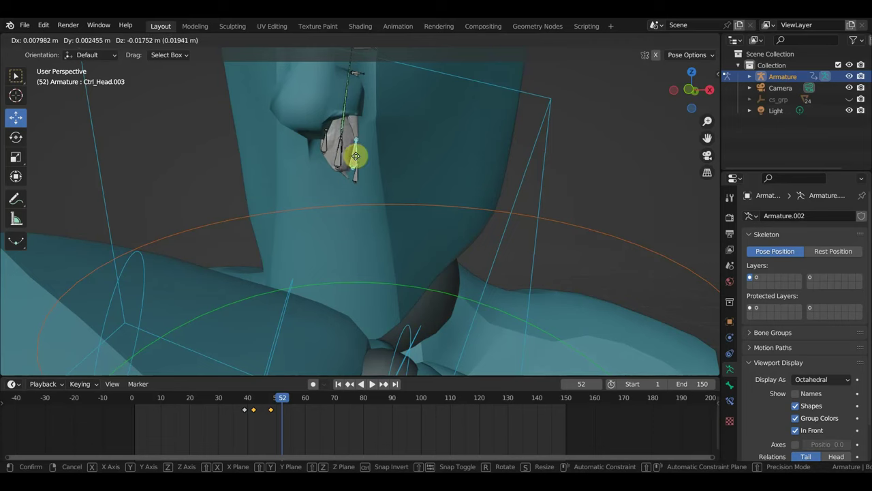
{"action": "left_click", "coordinate": [354, 157]}
{"action": "mouse_move", "coordinate": [363, 158]}
{"action": "middle_mouse_down"}
{"action": "mouse_move", "coordinate": [396, 155]}
{"action": "mouse_move", "coordinate": [388, 158]}
{"action": "middle_mouse_up"}
Keyframe every bone at frame 52 and review the pose around frame 49
{"action": "key", "text": "a"}
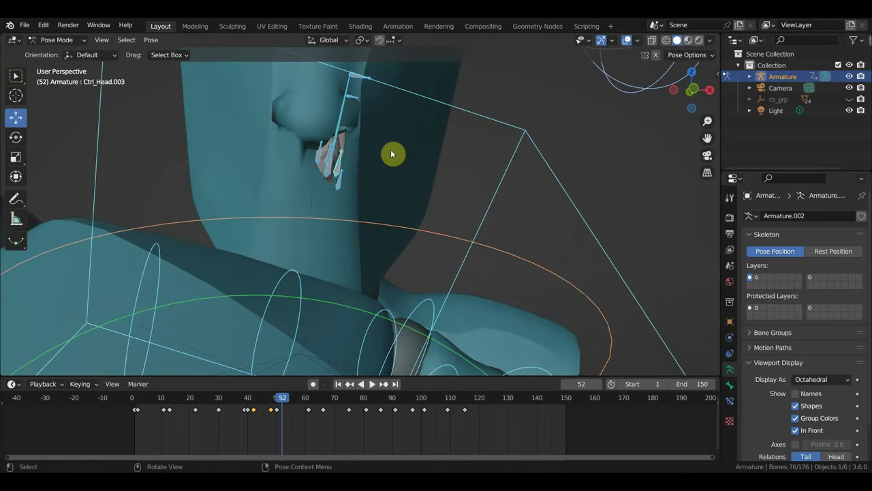
{"action": "key", "text": "i"}
{"action": "mouse_move", "coordinate": [290, 409]}
{"action": "left_mouse_down"}
{"action": "mouse_move", "coordinate": [273, 407]}
{"action": "mouse_move", "coordinate": [320, 411]}
{"action": "mouse_move", "coordinate": [311, 415]}
{"action": "left_mouse_up"}
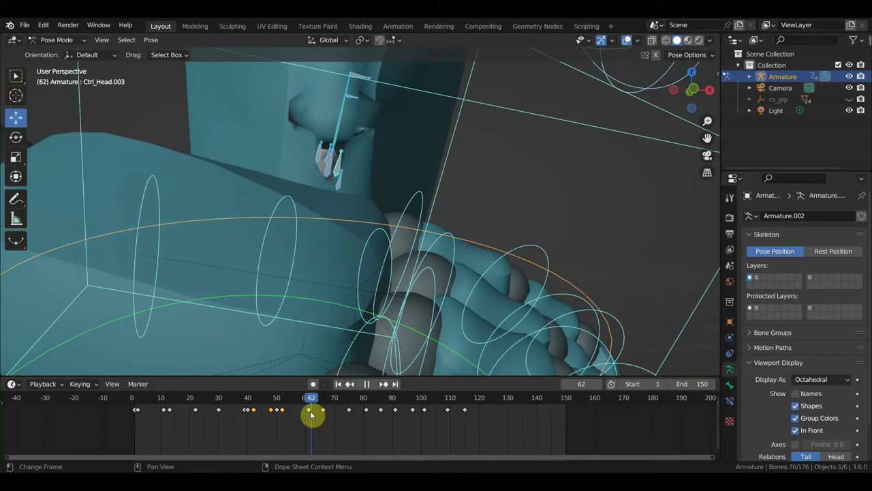
{"action": "mouse_move", "coordinate": [422, 279]}
{"action": "middle_mouse_down"}
{"action": "mouse_move", "coordinate": [397, 243]}
{"action": "mouse_move", "coordinate": [331, 251]}
{"action": "mouse_move", "coordinate": [407, 216]}
{"action": "mouse_move", "coordinate": [450, 218]}
{"action": "mouse_move", "coordinate": [382, 161]}
{"action": "mouse_move", "coordinate": [426, 142]}
{"action": "mouse_move", "coordinate": [415, 140]}
{"action": "middle_mouse_up"}
Select the face chain bones and move the bone near the nose vertically
{"action": "left_click", "coordinate": [376, 151]}
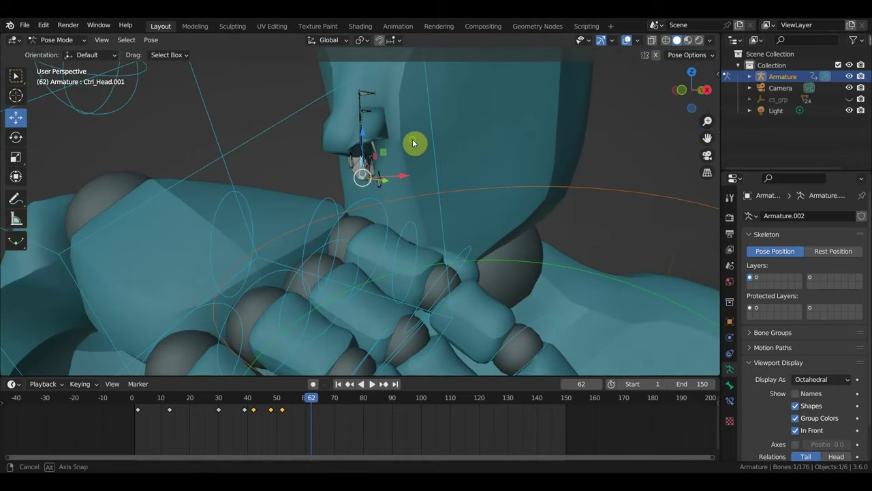
{"action": "middle_click_drag", "start_coordinate": [409, 181], "coordinate": [409, 186]}
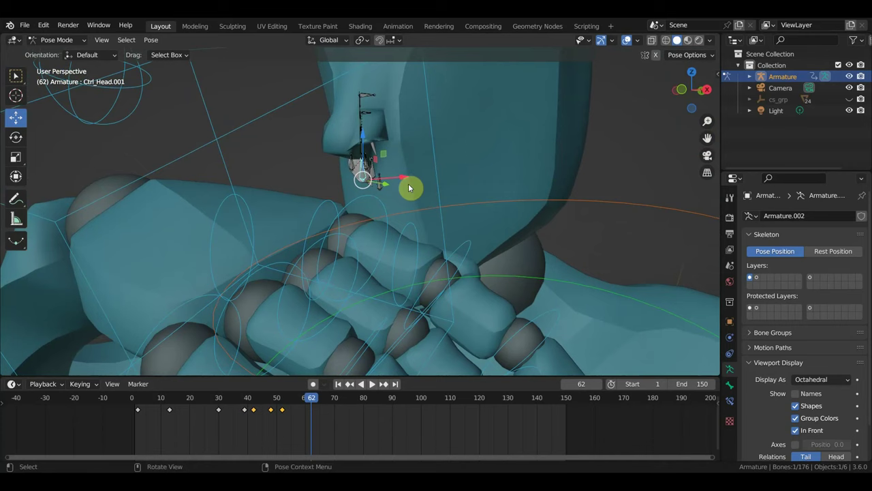
{"action": "left_click_drag", "start_coordinate": [408, 185], "coordinate": [381, 152]}
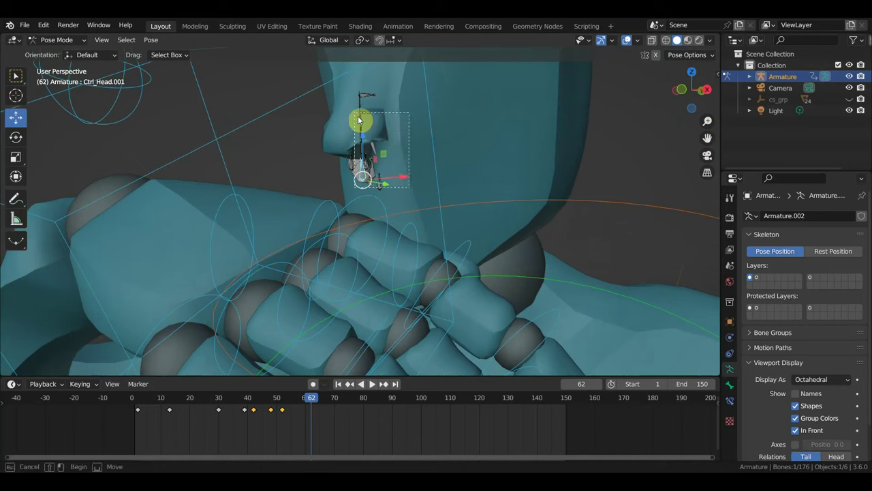
{"action": "left_click_drag", "start_coordinate": [360, 113], "coordinate": [361, 115]}
{"action": "left_click", "coordinate": [357, 91]}
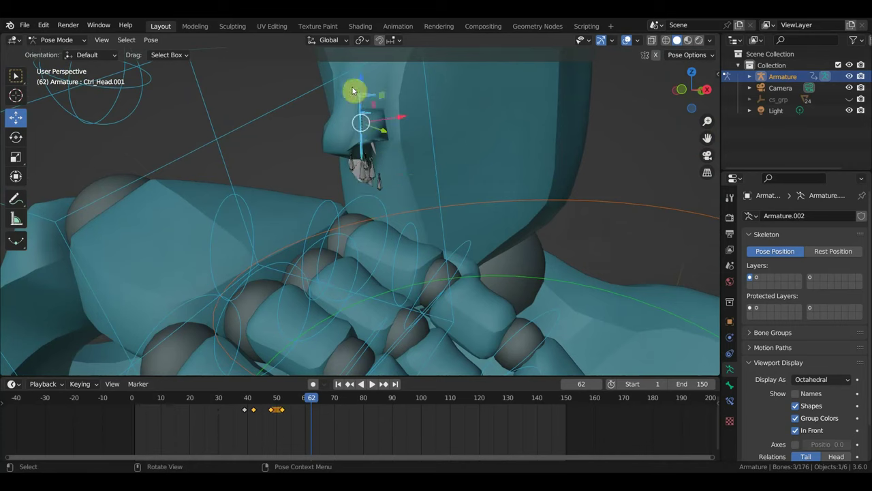
{"action": "key", "text": "g"}
{"action": "key", "text": "z"}
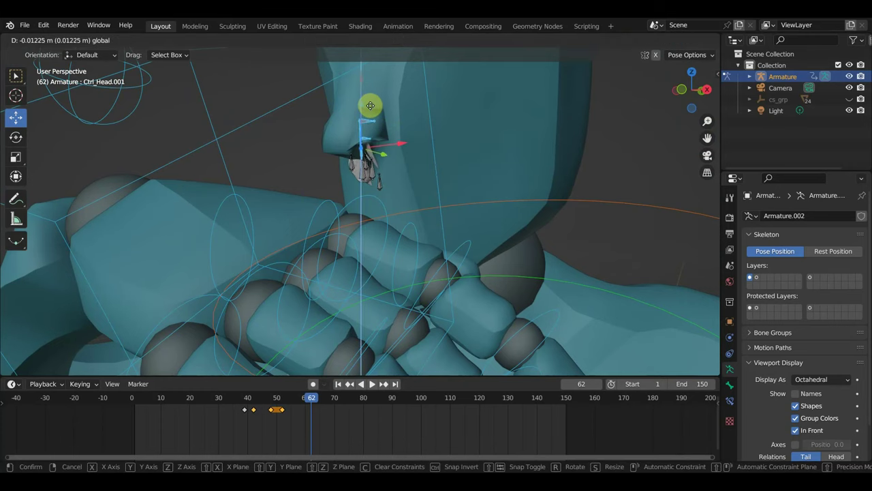
{"action": "left_click", "coordinate": [371, 107]}
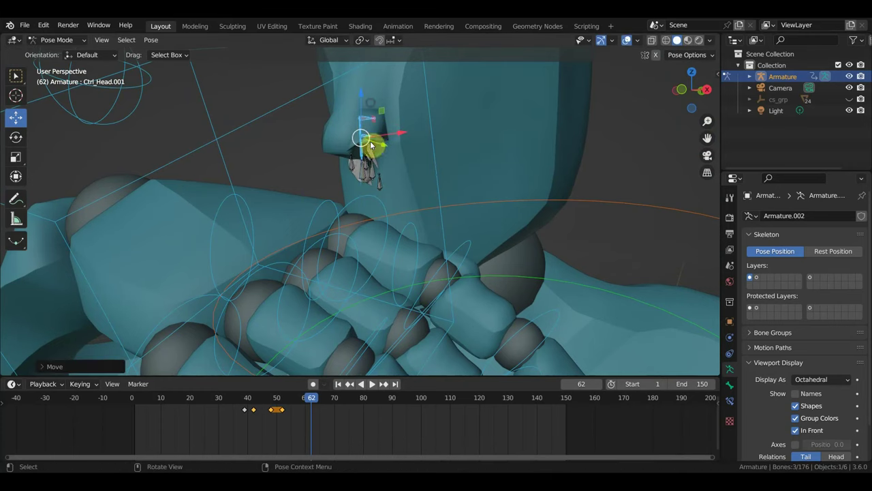
Reposition the jaw-area chain bone and keyframe the posed bones at frame 62
{"action": "left_click", "coordinate": [382, 177]}
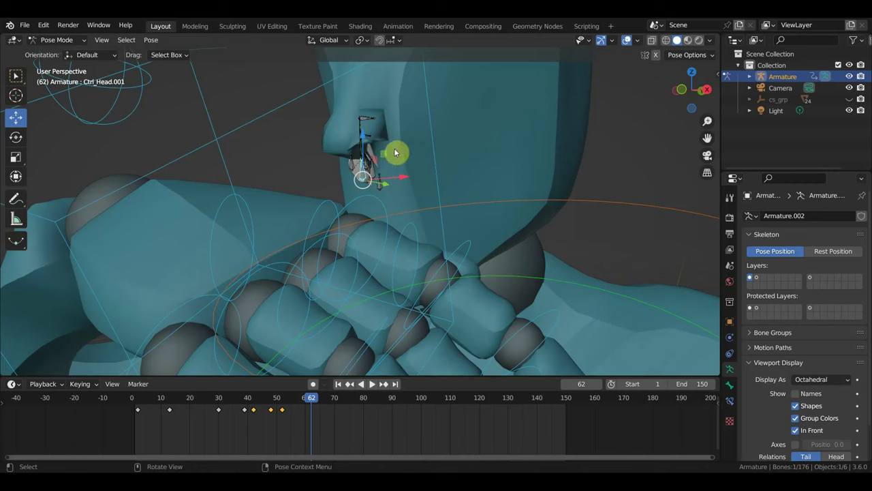
{"action": "key", "text": "g"}
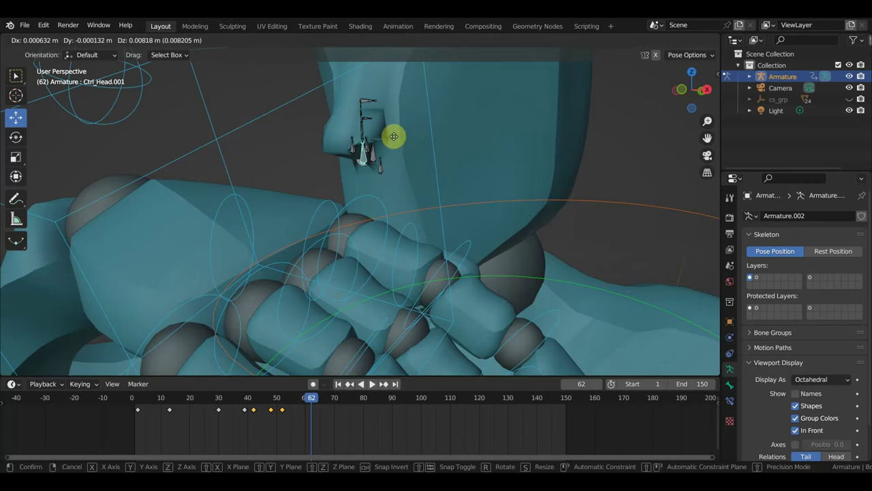
{"action": "left_click", "coordinate": [397, 131]}
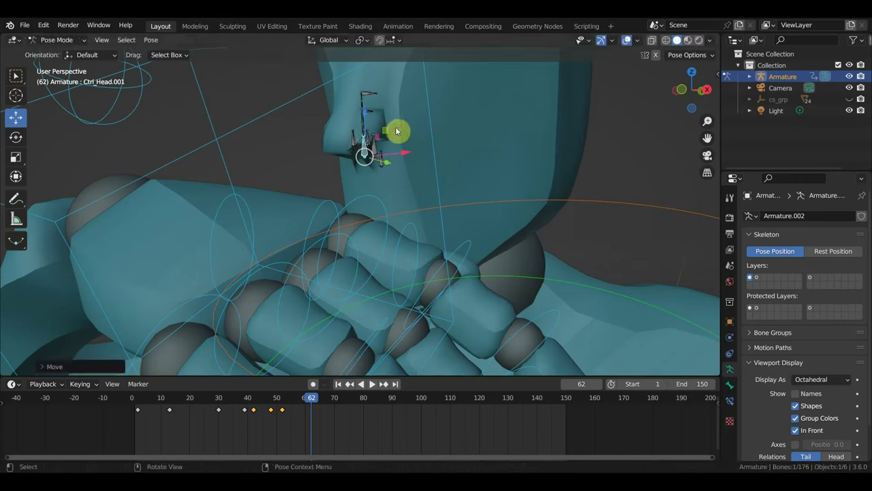
{"action": "middle_click_drag", "start_coordinate": [397, 131], "coordinate": [443, 125]}
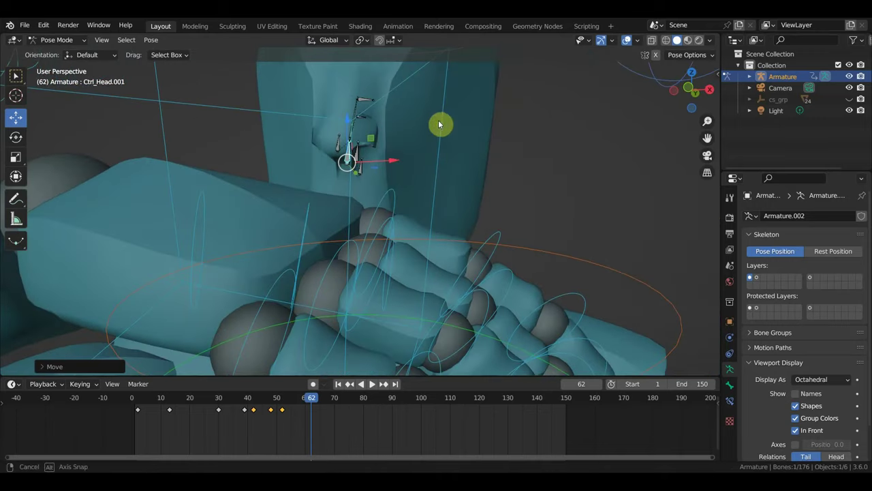
{"action": "key", "text": "g"}
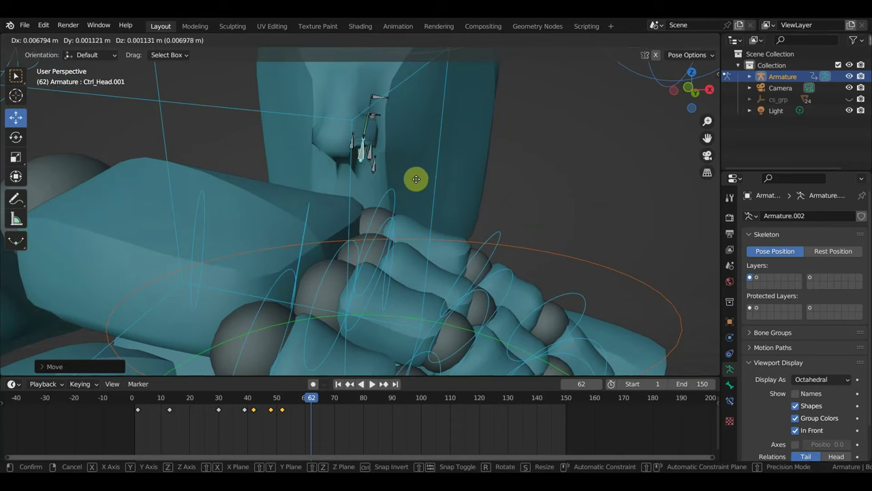
{"action": "left_click", "coordinate": [418, 183]}
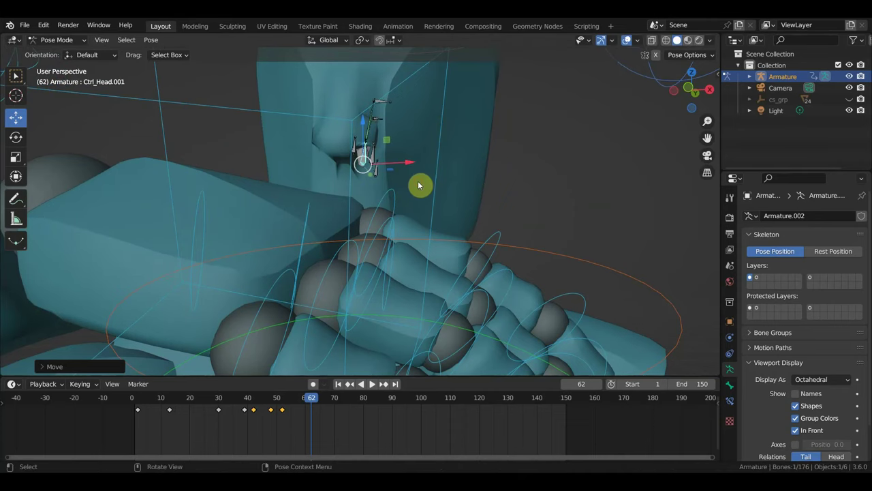
{"action": "key", "text": "i"}
At frame 56, adjust the selected chain bones' positions and keyframe the pose
{"action": "mouse_move", "coordinate": [311, 398]}
{"action": "left_mouse_down"}
{"action": "mouse_move", "coordinate": [289, 403]}
{"action": "mouse_move", "coordinate": [298, 402]}
{"action": "left_mouse_up"}
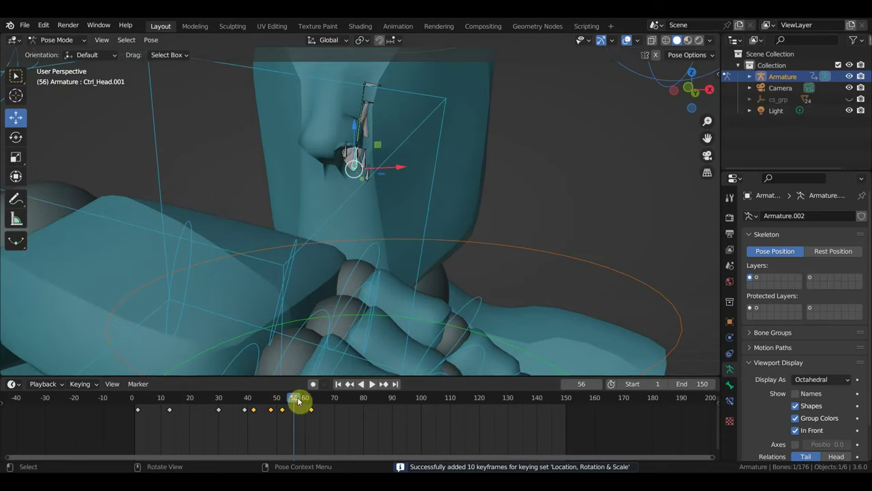
{"action": "key", "text": "g"}
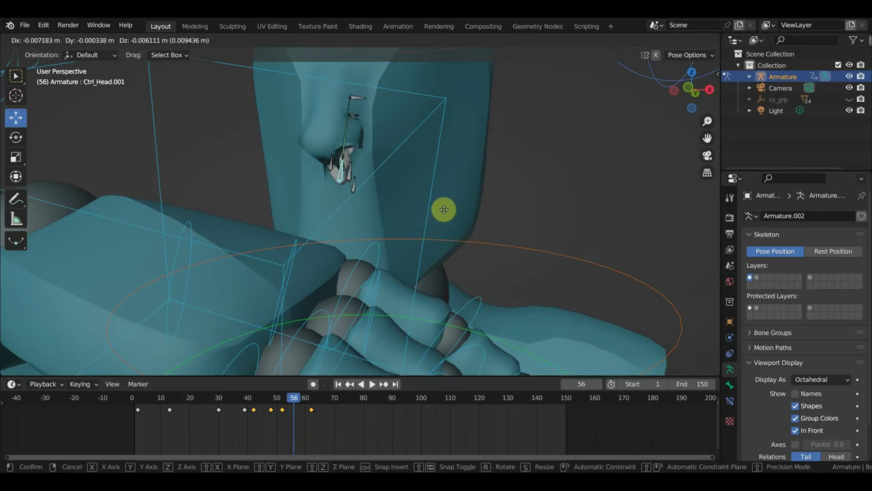
{"action": "left_click", "coordinate": [444, 209]}
{"action": "middle_click_drag", "start_coordinate": [444, 212], "coordinate": [370, 218]}
{"action": "key", "text": "g"}
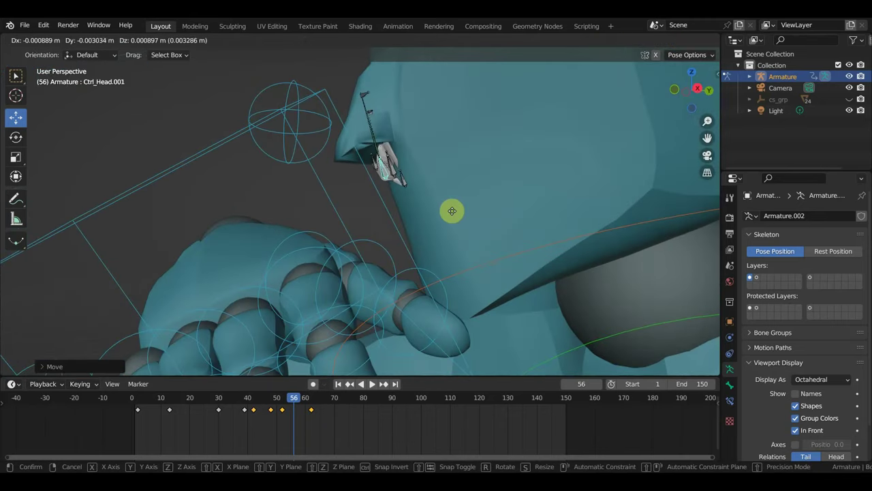
{"action": "left_click", "coordinate": [454, 215]}
{"action": "middle_click_drag", "start_coordinate": [455, 215], "coordinate": [507, 208]}
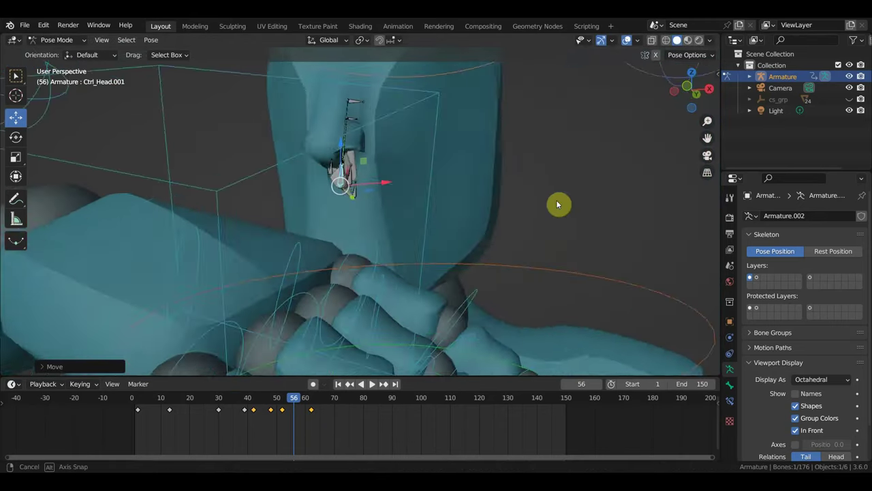
{"action": "key", "text": "g"}
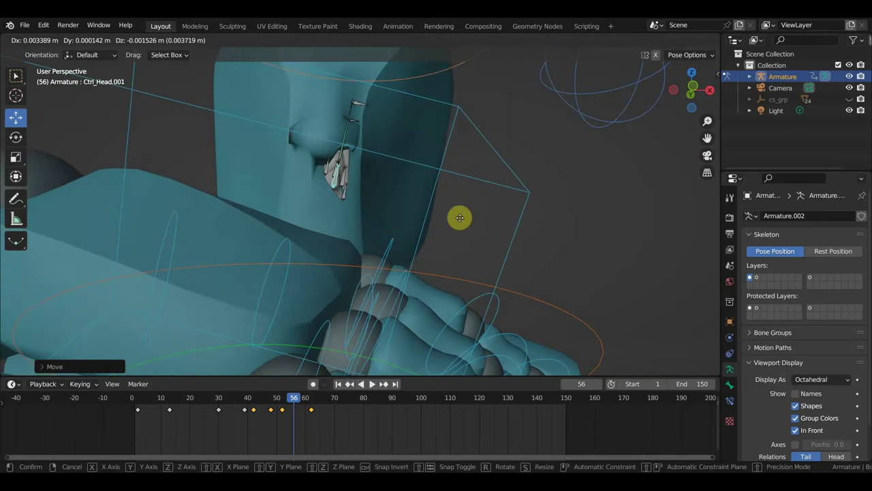
{"action": "left_click", "coordinate": [459, 218]}
{"action": "key", "text": "i"}
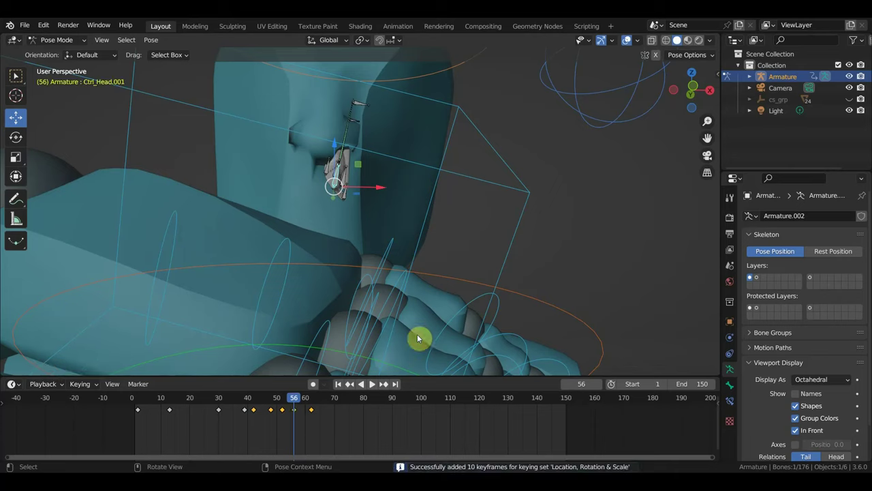
At frame 59, scale the chain bone down slightly, nudge it up-left, and keyframe it
{"action": "key", "text": "space"}
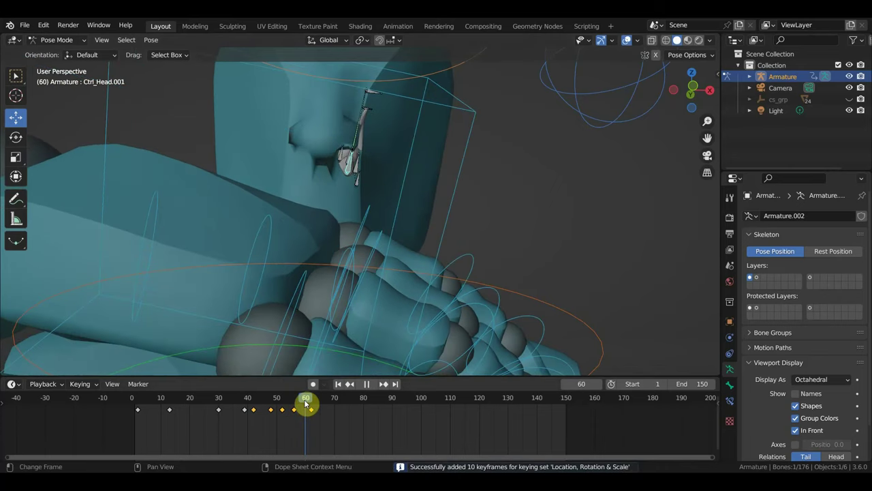
{"action": "key", "text": "space"}
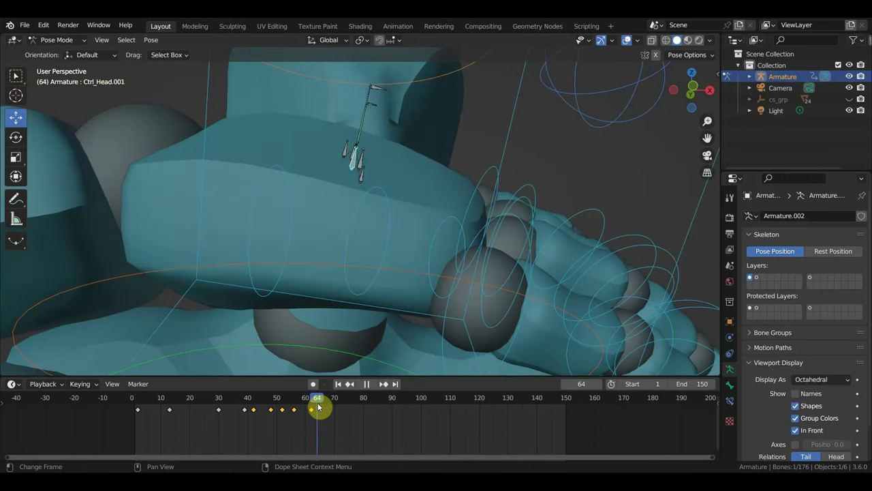
{"action": "left_click_drag", "start_coordinate": [318, 409], "coordinate": [303, 409]}
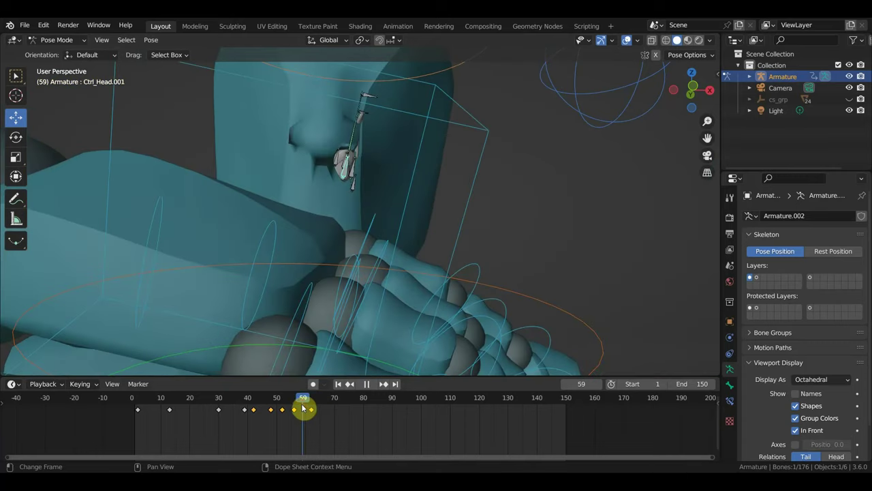
{"action": "key", "text": "space"}
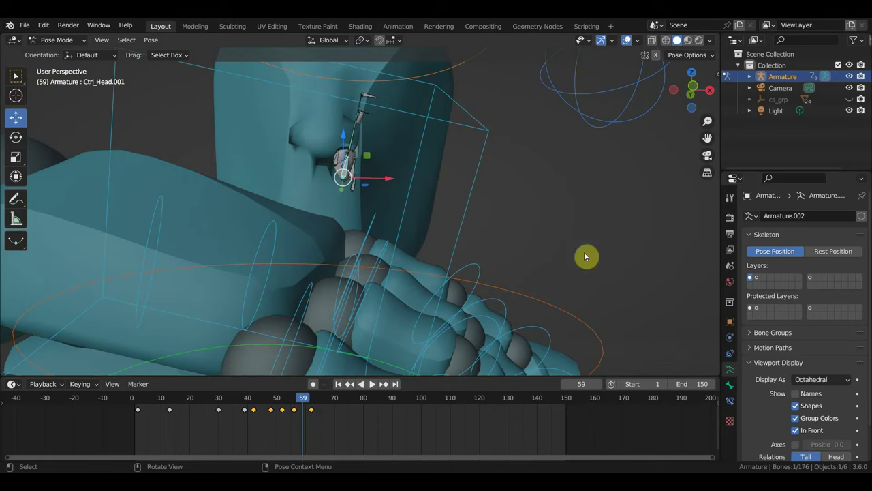
{"action": "key", "text": "s"}
{"action": "left_click", "coordinate": [525, 230]}
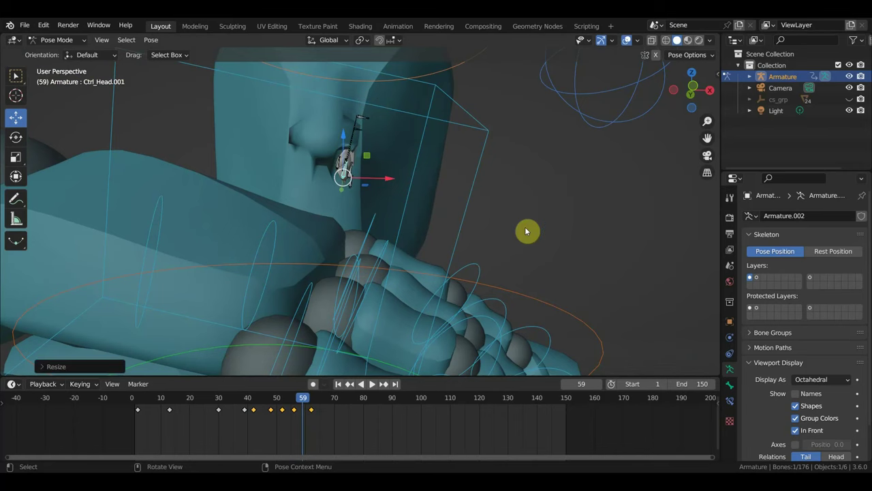
{"action": "key", "text": "g"}
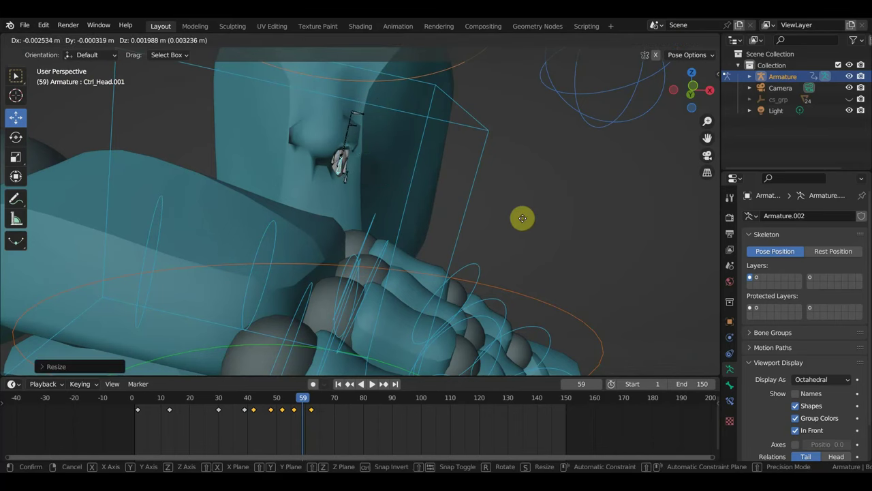
{"action": "left_click", "coordinate": [523, 220]}
{"action": "key", "text": "i"}
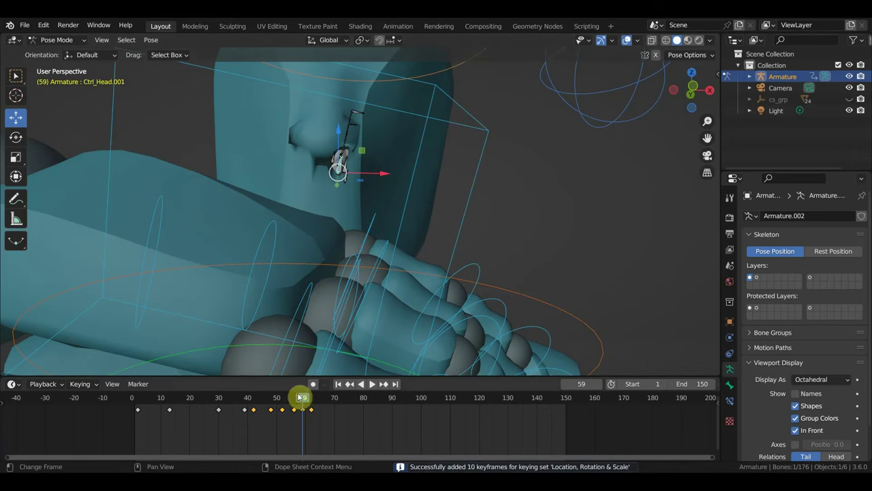
{"action": "left_click_drag", "start_coordinate": [303, 400], "coordinate": [323, 408]}
Move the Ctrl_Head.001 chain control toward the right hand in two moves
{"action": "mouse_move", "coordinate": [463, 266]}
{"action": "middle_mouse_down"}
{"action": "mouse_move", "coordinate": [385, 312]}
{"action": "mouse_move", "coordinate": [389, 327]}
{"action": "mouse_move", "coordinate": [417, 336]}
{"action": "mouse_move", "coordinate": [414, 306]}
{"action": "mouse_move", "coordinate": [422, 306]}
{"action": "middle_mouse_up"}
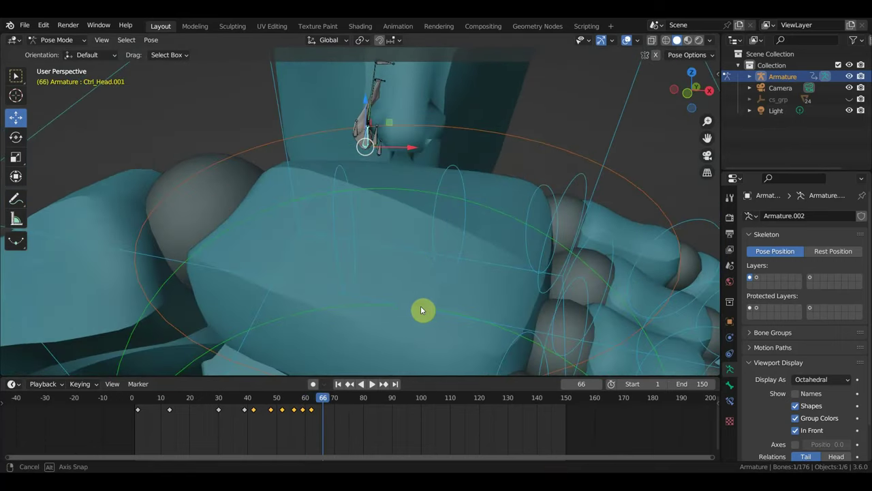
{"action": "key", "text": "g"}
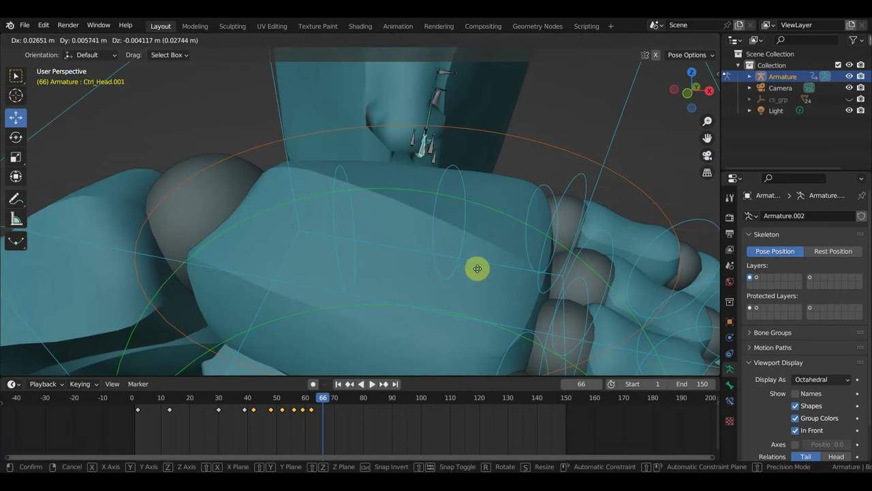
{"action": "left_click", "coordinate": [477, 268]}
{"action": "mouse_move", "coordinate": [477, 272]}
{"action": "middle_mouse_down"}
{"action": "mouse_move", "coordinate": [370, 253]}
{"action": "mouse_move", "coordinate": [399, 253]}
{"action": "middle_mouse_up"}
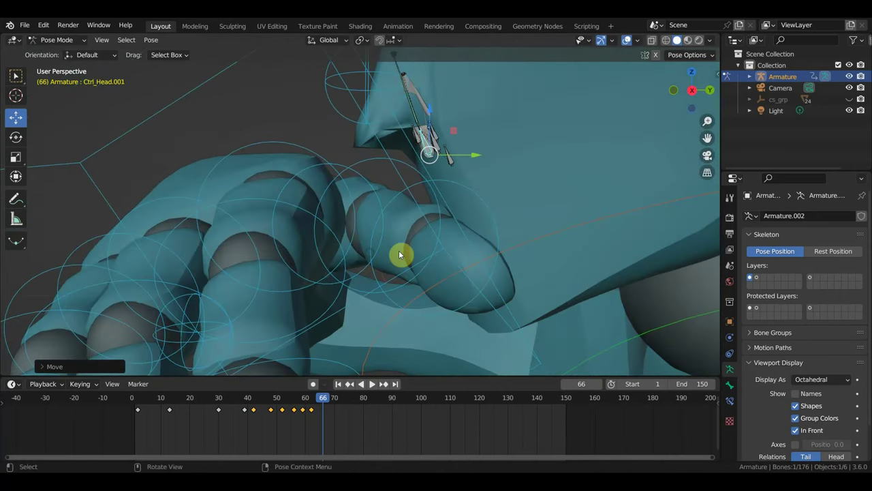
{"action": "key", "text": "g"}
{"action": "left_click", "coordinate": [462, 247]}
Box-select the chain bones near the fingertips and move them onto the fingers
{"action": "mouse_move", "coordinate": [463, 250]}
{"action": "middle_mouse_down"}
{"action": "mouse_move", "coordinate": [421, 160]}
{"action": "mouse_move", "coordinate": [471, 129]}
{"action": "mouse_move", "coordinate": [430, 129]}
{"action": "middle_mouse_up"}
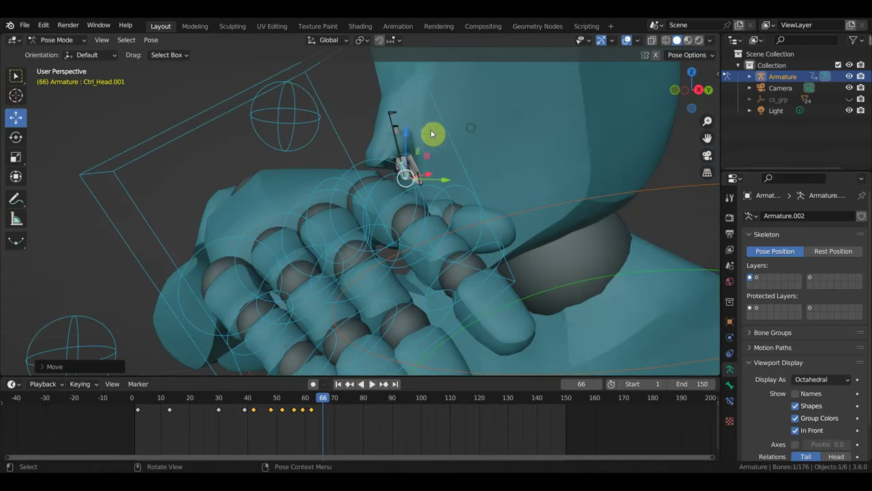
{"action": "left_click_drag", "start_coordinate": [389, 107], "coordinate": [398, 135]}
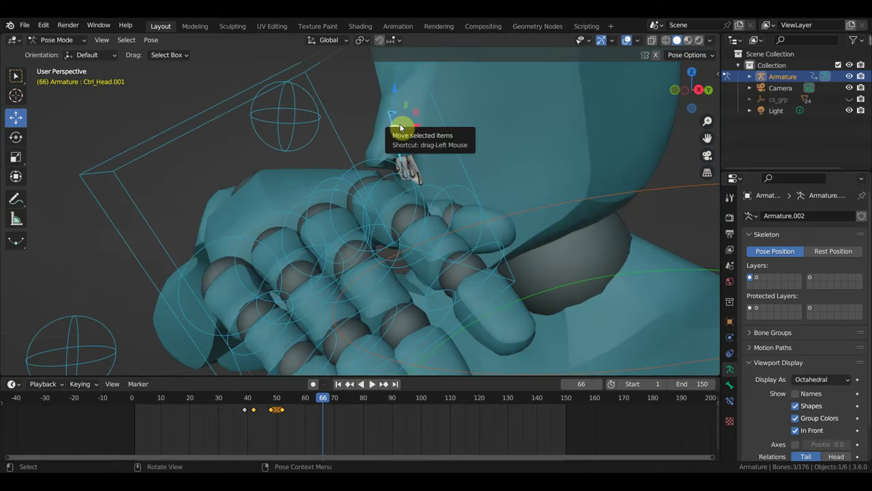
{"action": "key", "text": "g"}
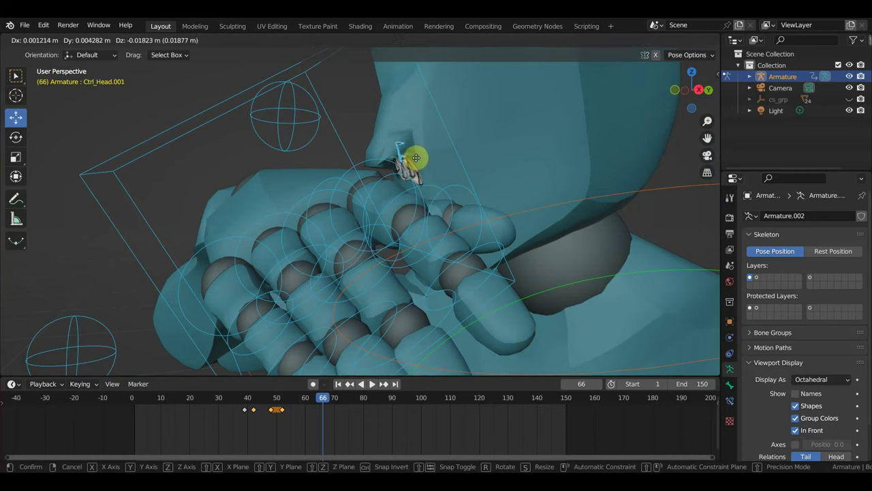
{"action": "left_click", "coordinate": [416, 159]}
{"action": "middle_click_drag", "start_coordinate": [409, 166], "coordinate": [404, 175]}
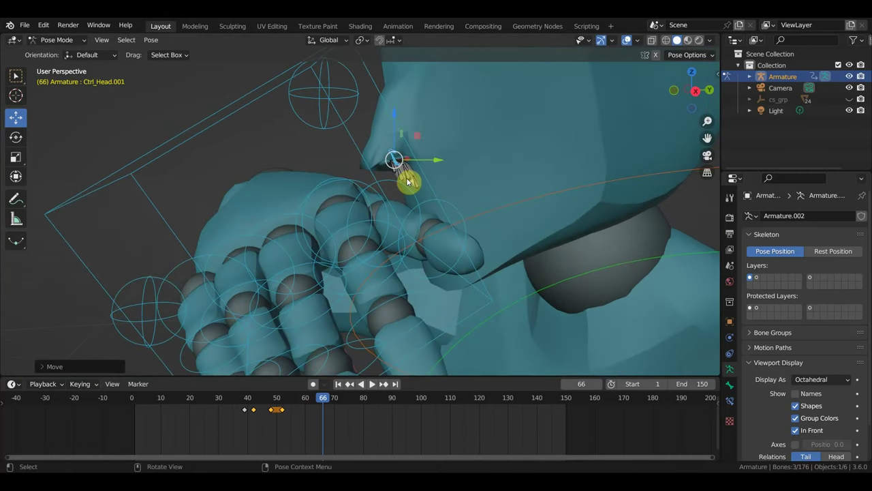
{"action": "scroll", "coordinate": [410, 183], "scroll_direction": "up", "scroll_amount": 2}
Keyframe the whole rig at frame 66, then select Ctrl_Head.003 and Ctrl_Head.001
{"action": "key", "text": "a"}
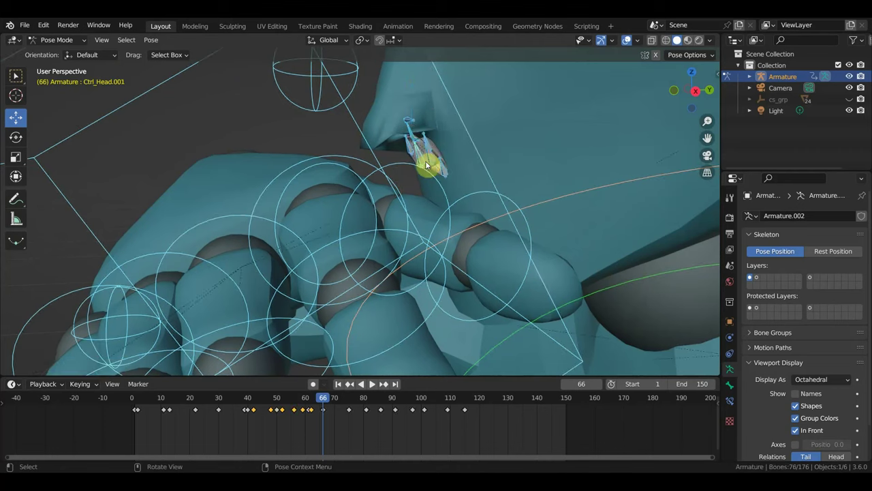
{"action": "key", "text": "i"}
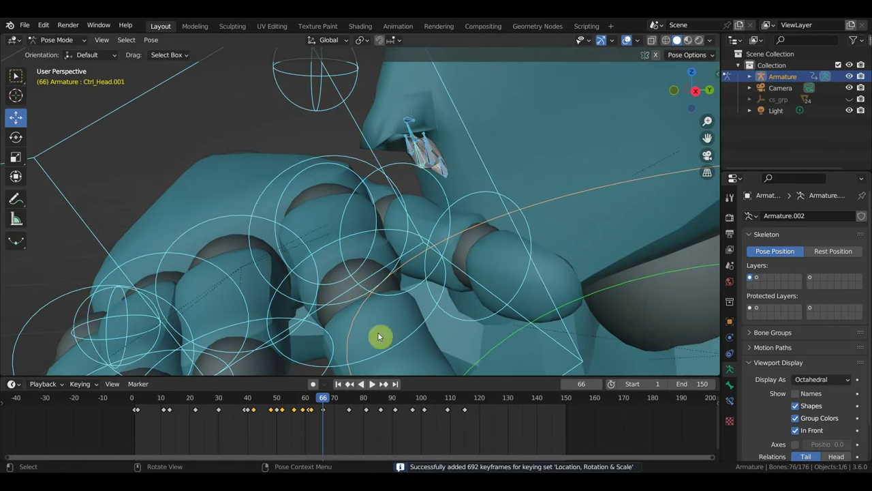
{"action": "left_click", "coordinate": [430, 163]}
{"action": "mouse_move", "coordinate": [430, 164]}
{"action": "middle_mouse_down"}
{"action": "mouse_move", "coordinate": [490, 168]}
{"action": "mouse_move", "coordinate": [443, 163]}
{"action": "mouse_move", "coordinate": [559, 199]}
{"action": "middle_mouse_up"}
{"action": "left_click", "coordinate": [439, 163]}
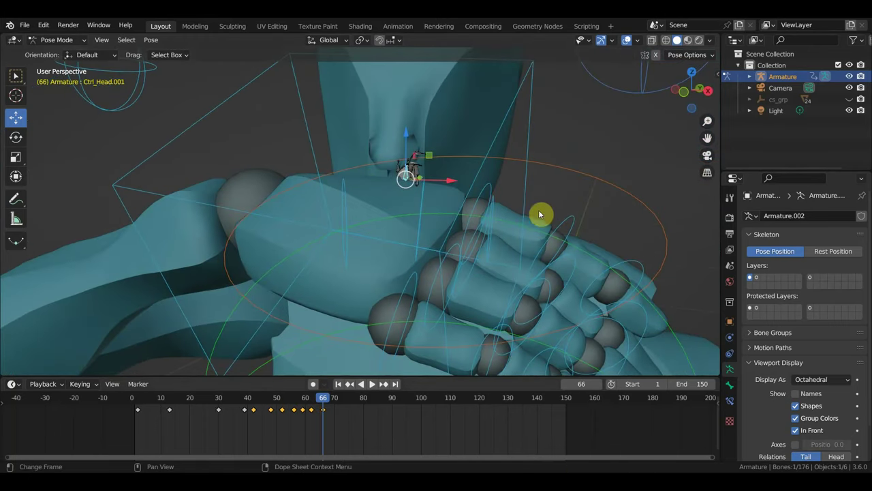
{"action": "mouse_move", "coordinate": [334, 402]}
{"action": "left_mouse_down"}
{"action": "mouse_move", "coordinate": [247, 410]}
{"action": "mouse_move", "coordinate": [325, 427]}
{"action": "left_mouse_up"}
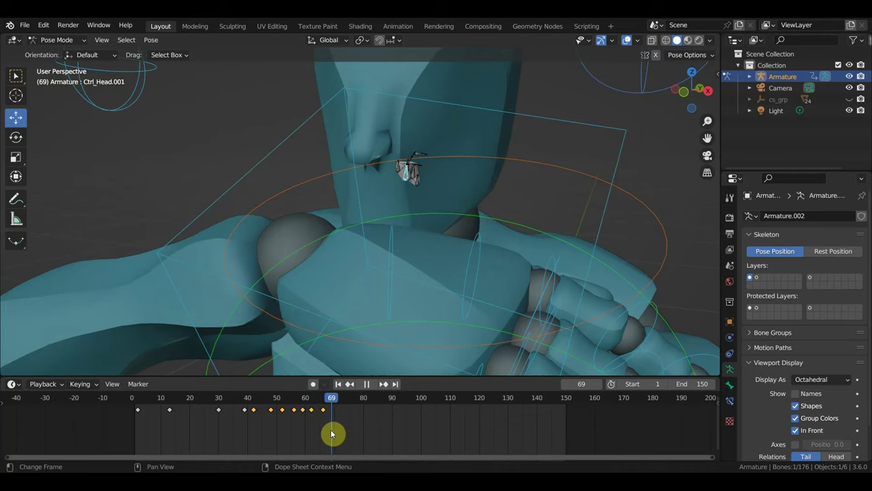
{"action": "left_click_drag", "start_coordinate": [331, 429], "coordinate": [330, 428]}
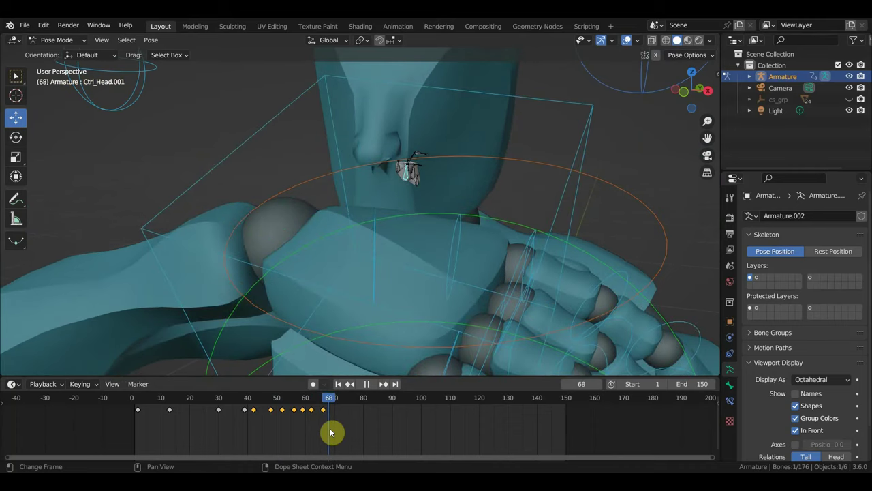
{"action": "mouse_move", "coordinate": [417, 351]}
{"action": "middle_mouse_down"}
{"action": "mouse_move", "coordinate": [393, 343]}
{"action": "mouse_move", "coordinate": [399, 318]}
{"action": "middle_mouse_up"}
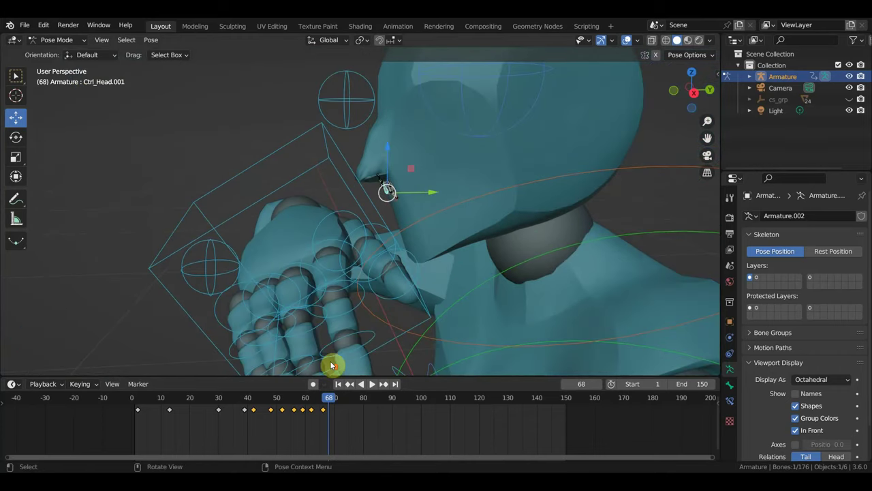
{"action": "middle_click_drag", "start_coordinate": [330, 366], "coordinate": [375, 362]}
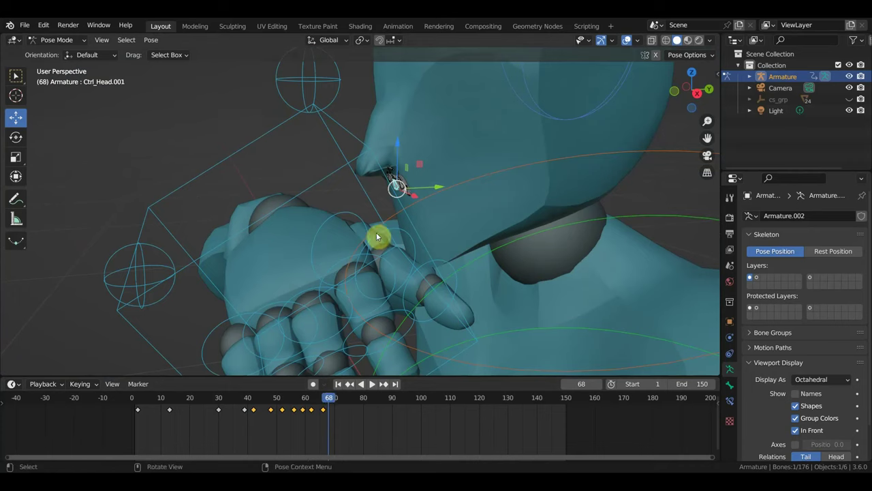
{"action": "left_click_drag", "start_coordinate": [327, 405], "coordinate": [320, 406]}
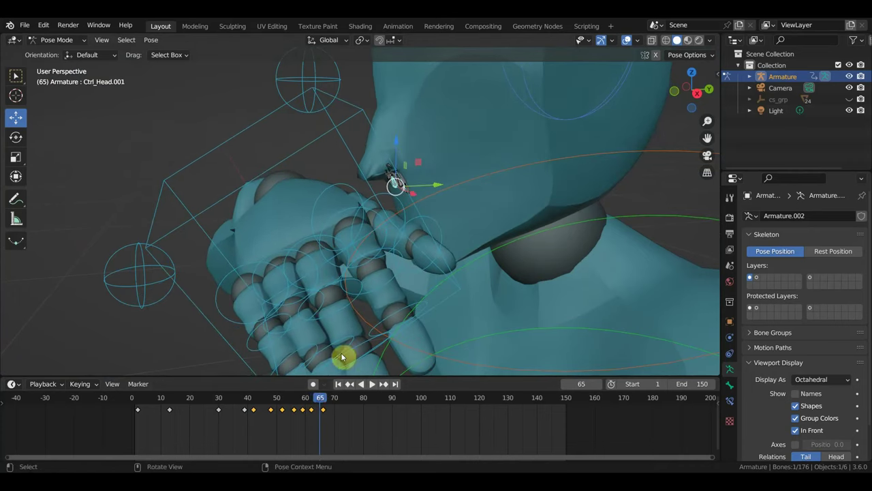
Shift Ctrl_Hand_IK_Right along Y, then raise it along Z toward the face chain
{"action": "left_click", "coordinate": [375, 140]}
{"action": "key", "text": "g"}
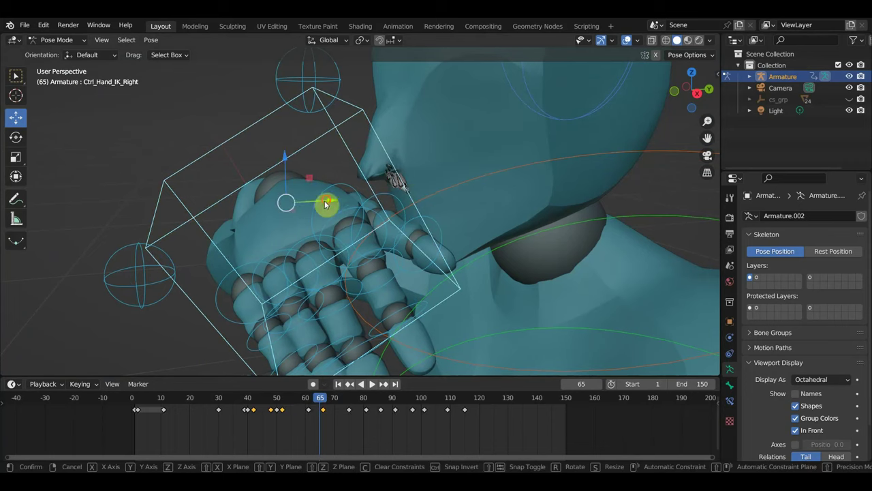
{"action": "key", "text": "y"}
{"action": "left_click", "coordinate": [358, 198]}
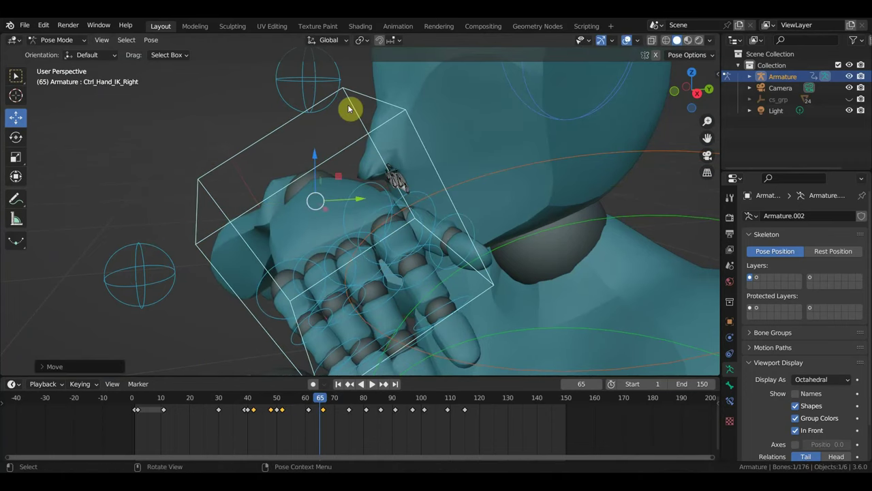
{"action": "key", "text": "g"}
{"action": "key", "text": "z"}
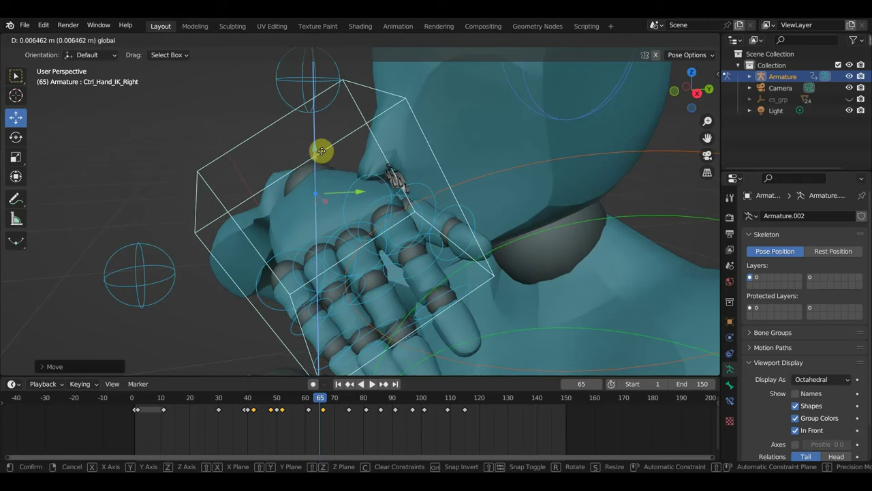
{"action": "left_click", "coordinate": [321, 150]}
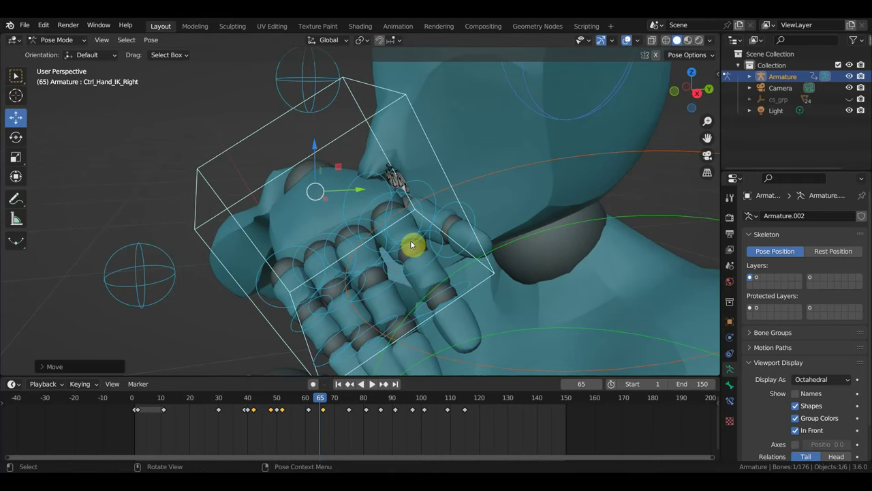
Keyframe every bone at frame 65, then scrub frames 60-66 and play to review
{"action": "key", "text": "a"}
{"action": "key", "text": "i"}
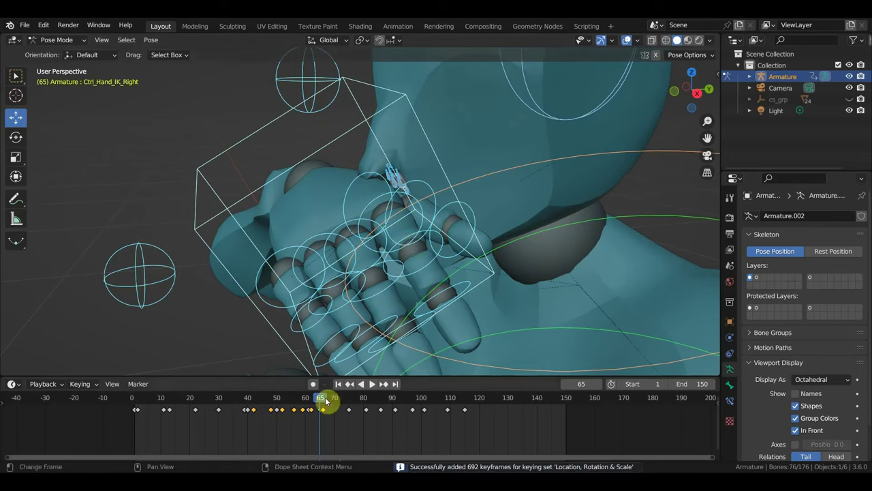
{"action": "left_click_drag", "start_coordinate": [326, 402], "coordinate": [323, 402]}
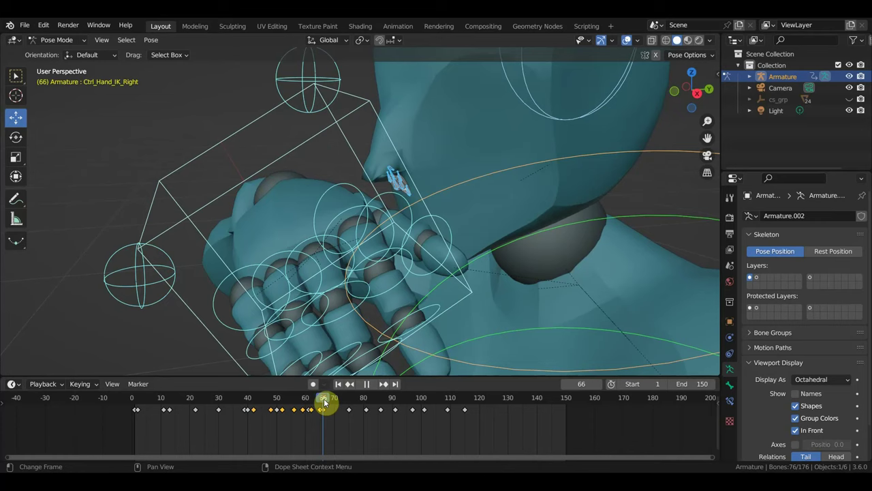
{"action": "left_click", "coordinate": [325, 409]}
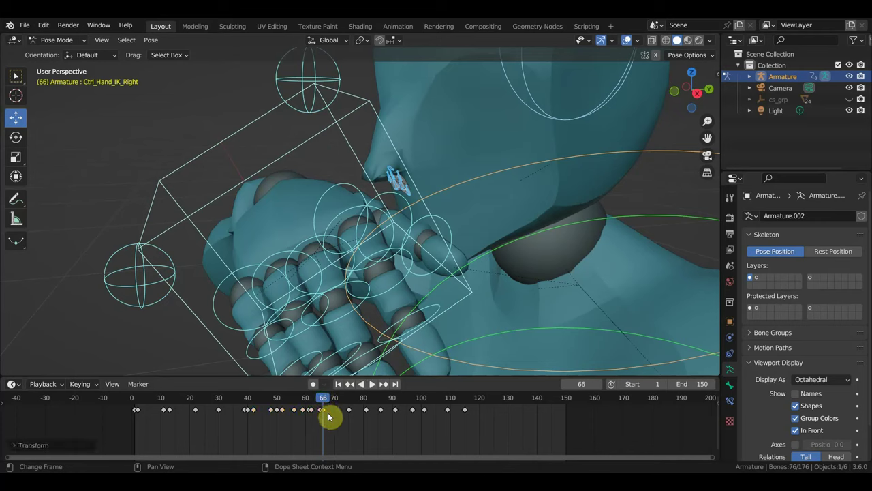
{"action": "middle_click_drag", "start_coordinate": [422, 255], "coordinate": [415, 255]}
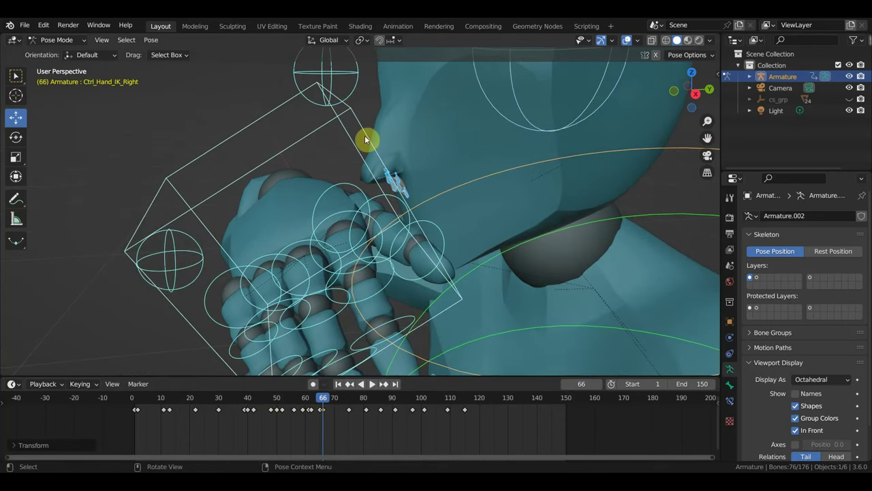
{"action": "key", "text": "space"}
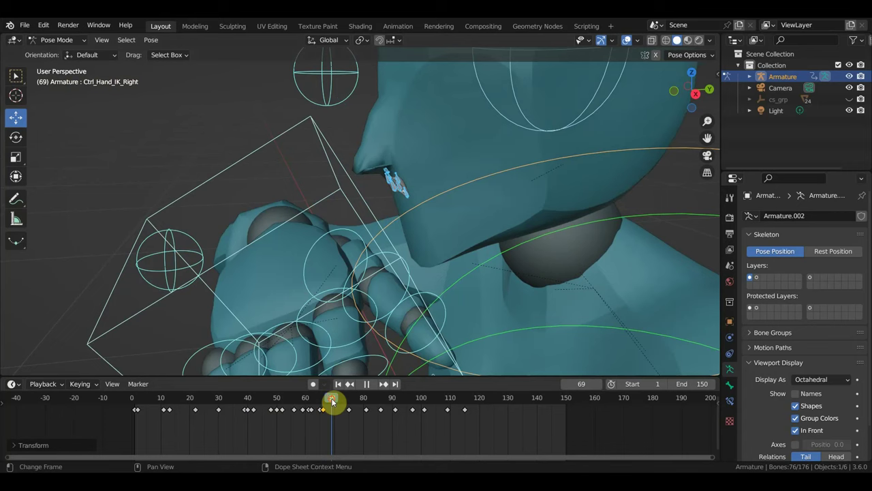
At frame 69, move, scale and rotate chain control Ctrl_Head.001 toward the right hand
{"action": "key", "text": "space"}
{"action": "mouse_move", "coordinate": [413, 218]}
{"action": "middle_mouse_down"}
{"action": "mouse_move", "coordinate": [459, 210]}
{"action": "mouse_move", "coordinate": [439, 163]}
{"action": "mouse_move", "coordinate": [416, 226]}
{"action": "middle_mouse_up"}
{"action": "left_click", "coordinate": [430, 160]}
{"action": "key", "text": "g"}
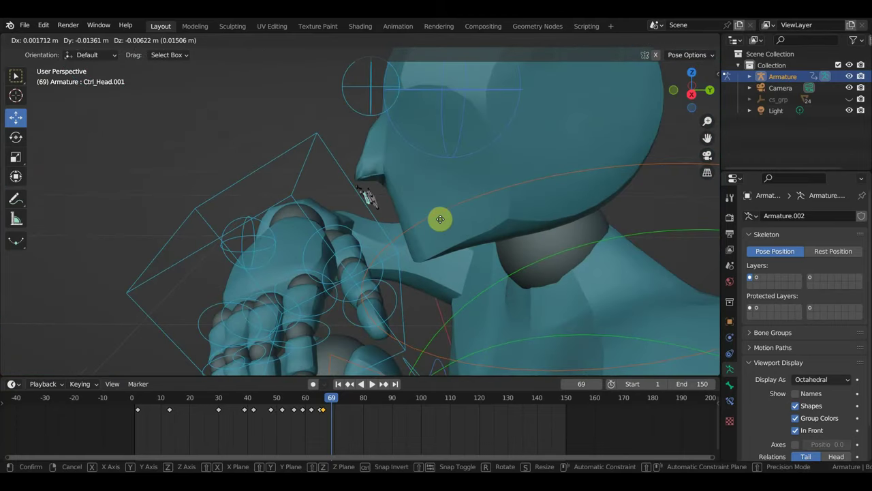
{"action": "left_click", "coordinate": [398, 259]}
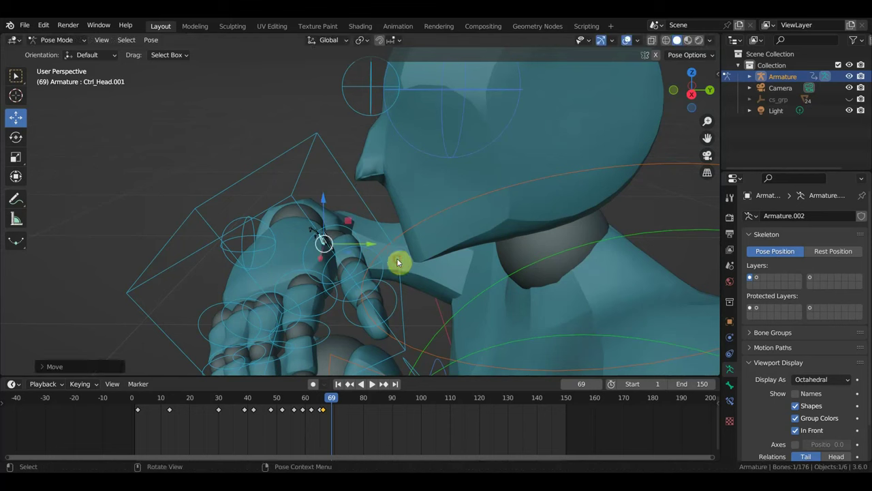
{"action": "key", "text": "s"}
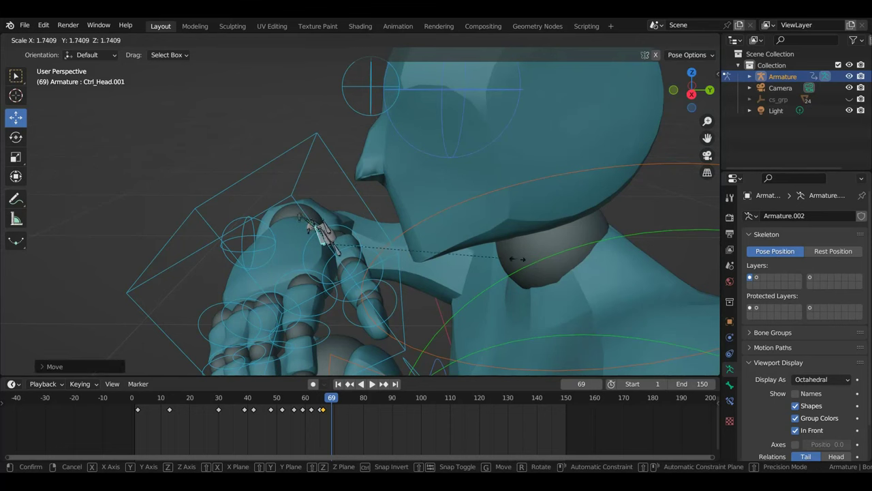
{"action": "middle_click_drag", "start_coordinate": [536, 256], "coordinate": [380, 368]}
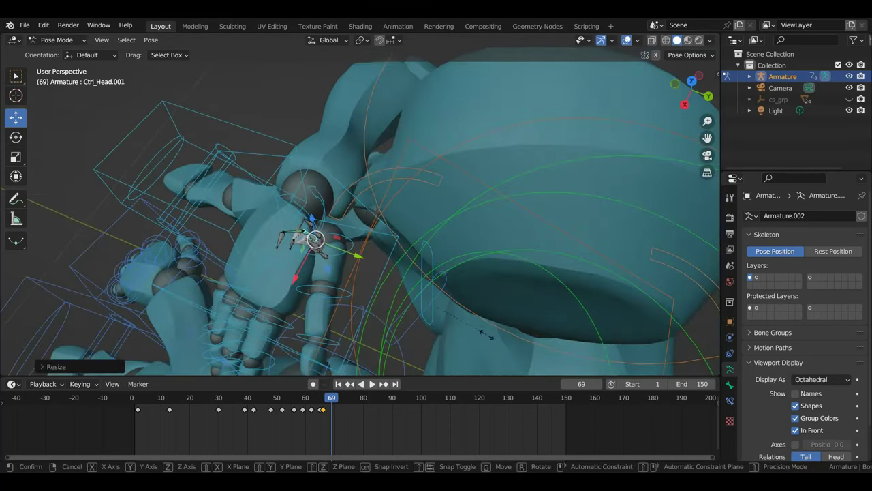
{"action": "key", "text": "r"}
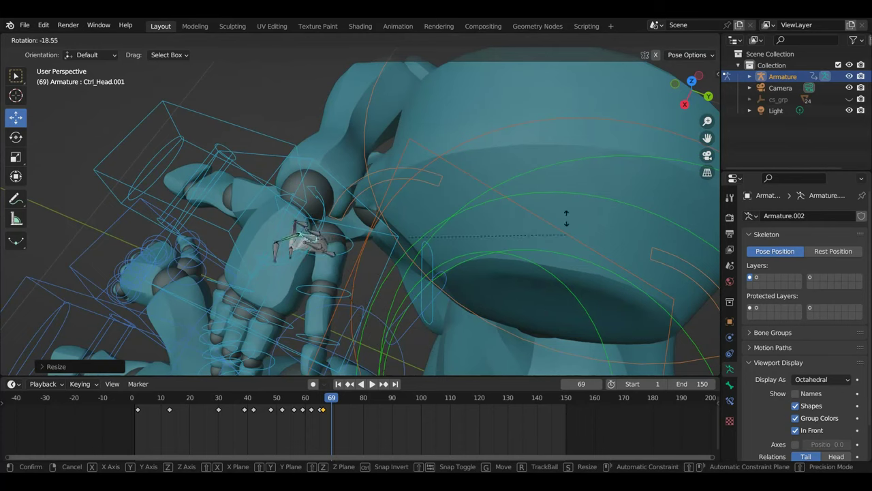
{"action": "left_click", "coordinate": [444, 153]}
Refine Ctrl_Head.001's position and size so the chain rests in the right hand
{"action": "key", "text": "g"}
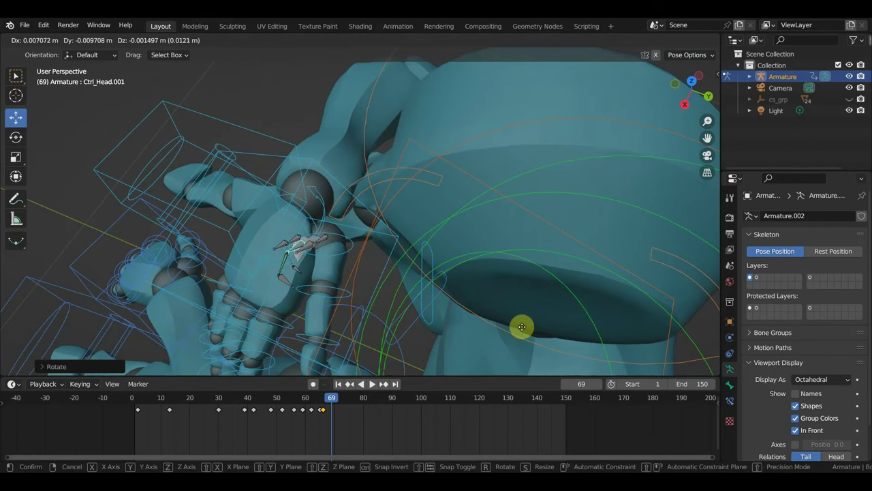
{"action": "left_click", "coordinate": [531, 327]}
{"action": "mouse_move", "coordinate": [531, 334]}
{"action": "middle_mouse_down"}
{"action": "mouse_move", "coordinate": [522, 280]}
{"action": "mouse_move", "coordinate": [385, 302]}
{"action": "mouse_move", "coordinate": [419, 284]}
{"action": "middle_mouse_up"}
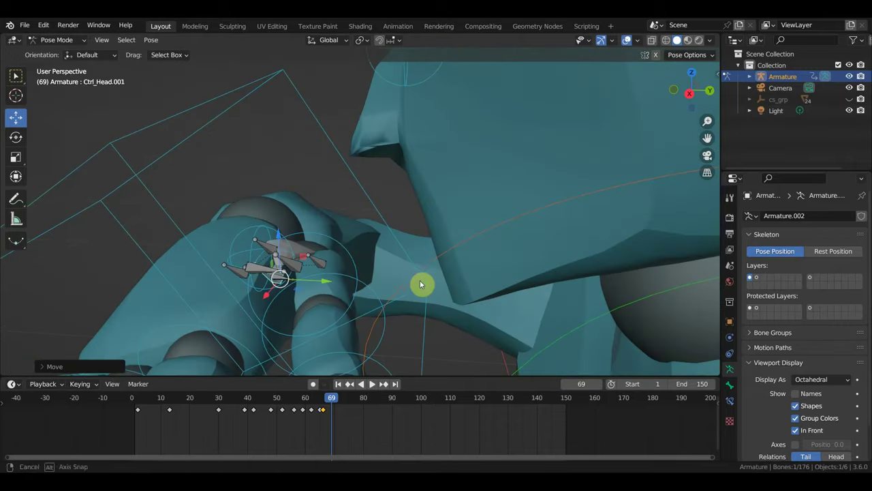
{"action": "key", "text": "g"}
{"action": "left_click", "coordinate": [410, 267]}
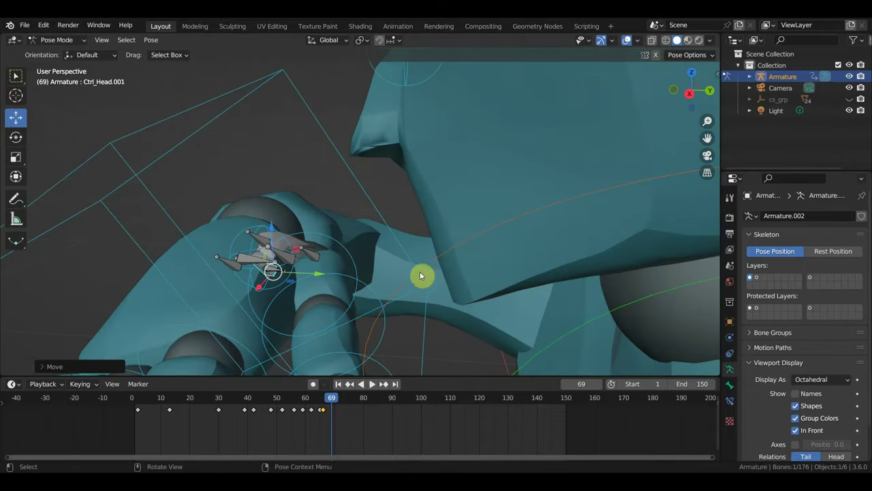
{"action": "key", "text": "s"}
{"action": "left_click", "coordinate": [436, 274]}
{"action": "mouse_move", "coordinate": [436, 275]}
{"action": "middle_mouse_down"}
{"action": "mouse_move", "coordinate": [370, 284]}
{"action": "mouse_move", "coordinate": [389, 323]}
{"action": "mouse_move", "coordinate": [460, 321]}
{"action": "mouse_move", "coordinate": [462, 294]}
{"action": "middle_mouse_up"}
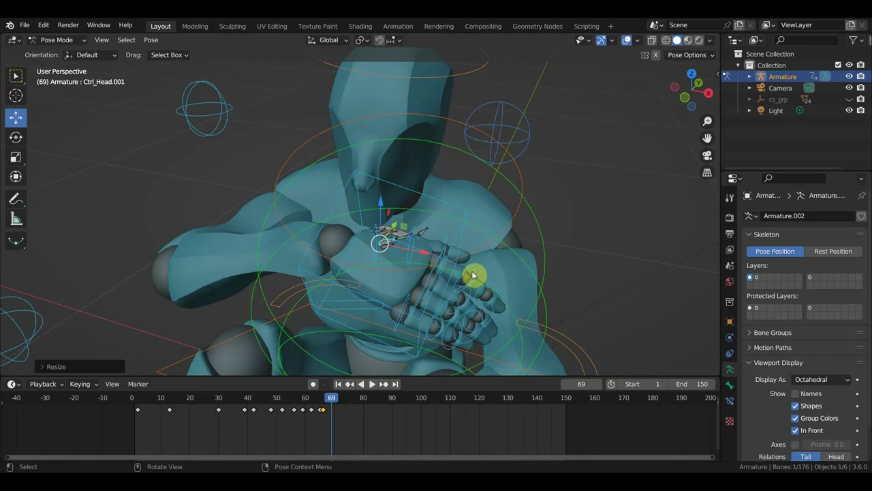
Keyframe every bone of the rig at frame 69
{"action": "key", "text": "a"}
{"action": "key", "text": "i"}
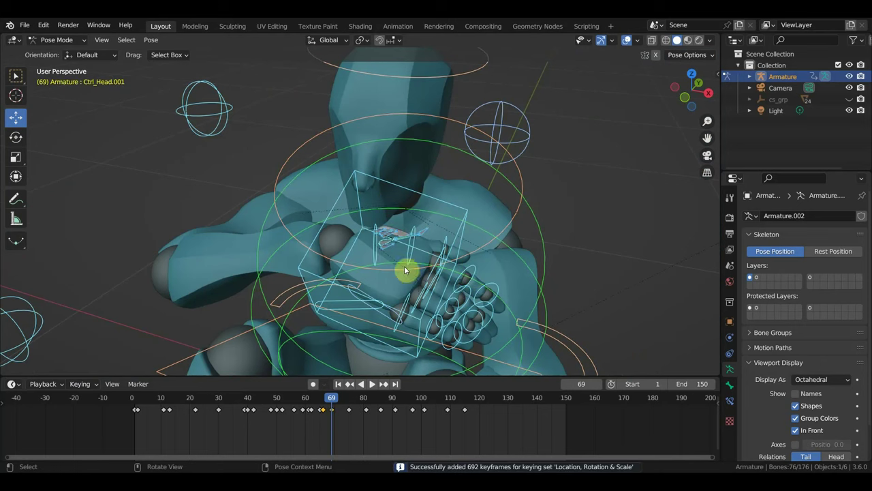
{"action": "mouse_move", "coordinate": [404, 266]}
{"action": "middle_mouse_down"}
{"action": "mouse_move", "coordinate": [392, 268]}
{"action": "mouse_move", "coordinate": [414, 271]}
{"action": "mouse_move", "coordinate": [363, 276]}
{"action": "mouse_move", "coordinate": [436, 252]}
{"action": "mouse_move", "coordinate": [479, 194]}
{"action": "mouse_move", "coordinate": [502, 226]}
{"action": "mouse_move", "coordinate": [530, 238]}
{"action": "middle_mouse_up"}
Select the right hand IK control and advance the animation to frame 75
{"action": "left_click", "coordinate": [412, 261]}
{"action": "left_click", "coordinate": [499, 181]}
{"action": "scroll", "coordinate": [530, 237], "scroll_direction": "down", "scroll_amount": 4}
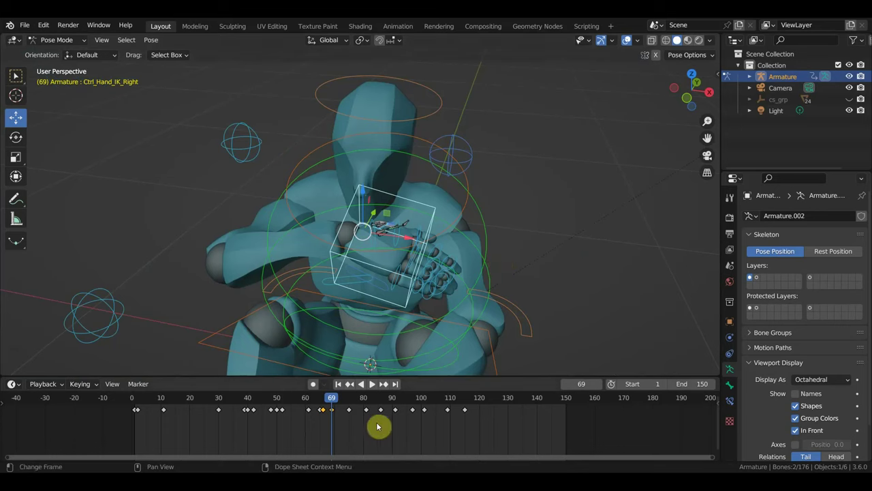
{"action": "key", "text": "space"}
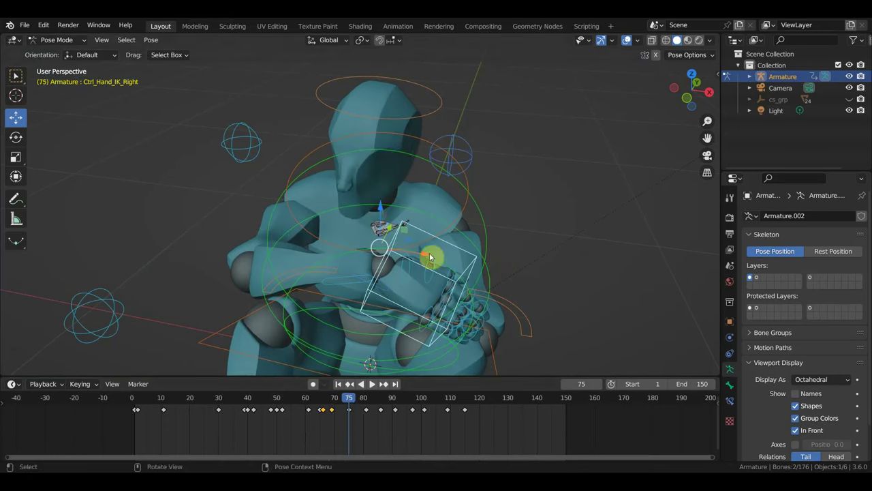
{"action": "scroll", "coordinate": [386, 230], "scroll_direction": "up", "scroll_amount": 2}
{"action": "scroll", "coordinate": [400, 252], "scroll_direction": "up", "scroll_amount": 3}
{"action": "scroll", "coordinate": [409, 257], "scroll_direction": "up", "scroll_amount": 1}
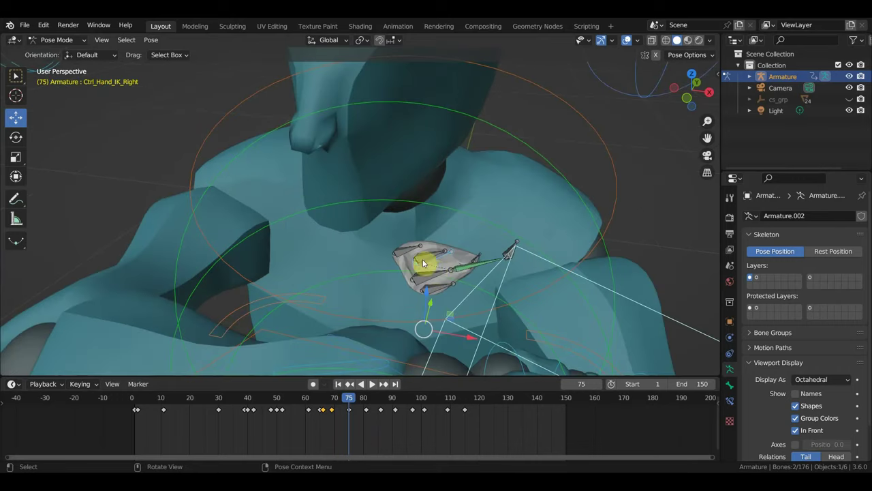
{"action": "scroll", "coordinate": [434, 266], "scroll_direction": "down", "scroll_amount": 3}
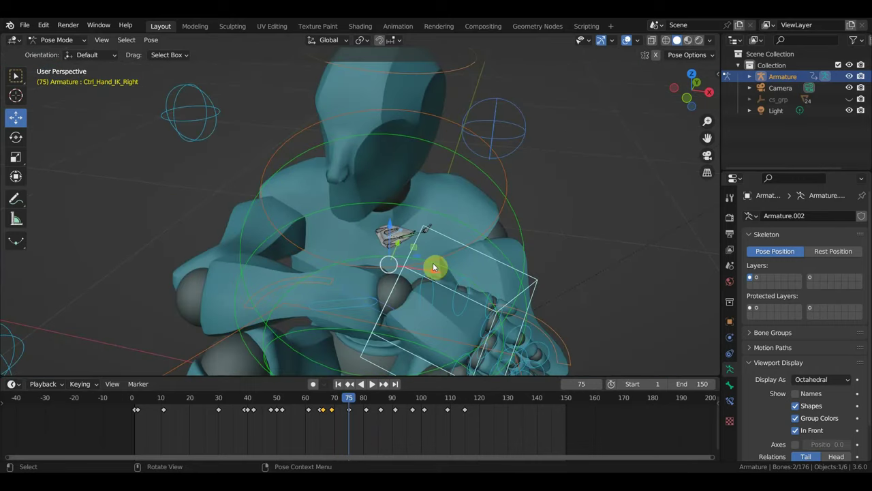
Nudge the right hand IK and Ctrl_Head.003 so the chain follows the hand, then key all bones at frame 75
{"action": "left_click_drag", "start_coordinate": [462, 289], "coordinate": [450, 276]}
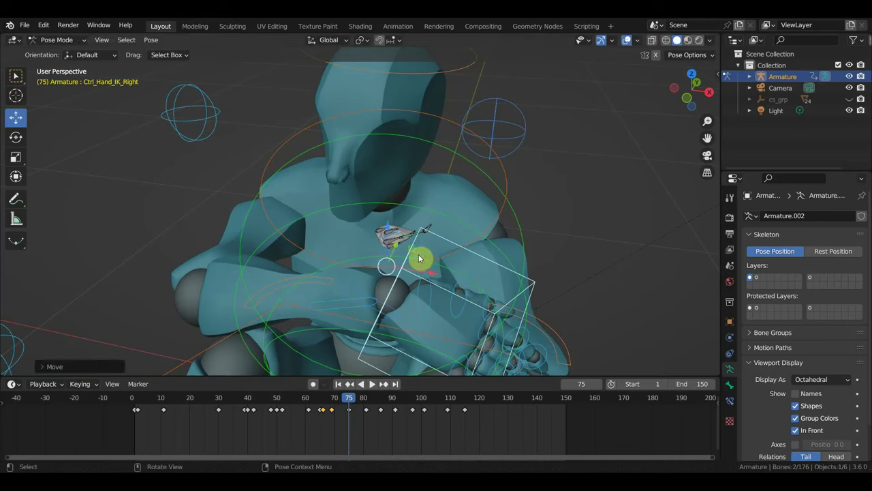
{"action": "left_click", "coordinate": [399, 239]}
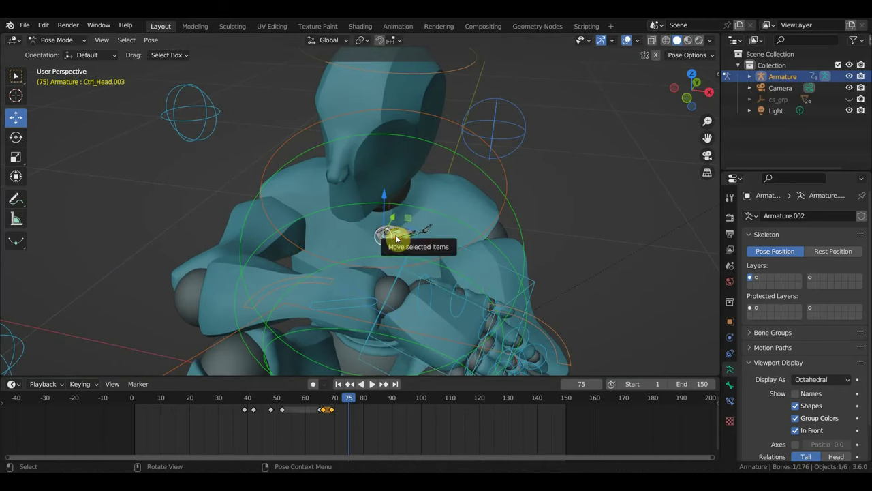
{"action": "left_click_drag", "start_coordinate": [398, 238], "coordinate": [456, 293]}
{"action": "mouse_move", "coordinate": [456, 293]}
{"action": "middle_mouse_down"}
{"action": "mouse_move", "coordinate": [325, 286]}
{"action": "mouse_move", "coordinate": [314, 305]}
{"action": "middle_mouse_up"}
{"action": "left_click_drag", "start_coordinate": [314, 305], "coordinate": [308, 295]}
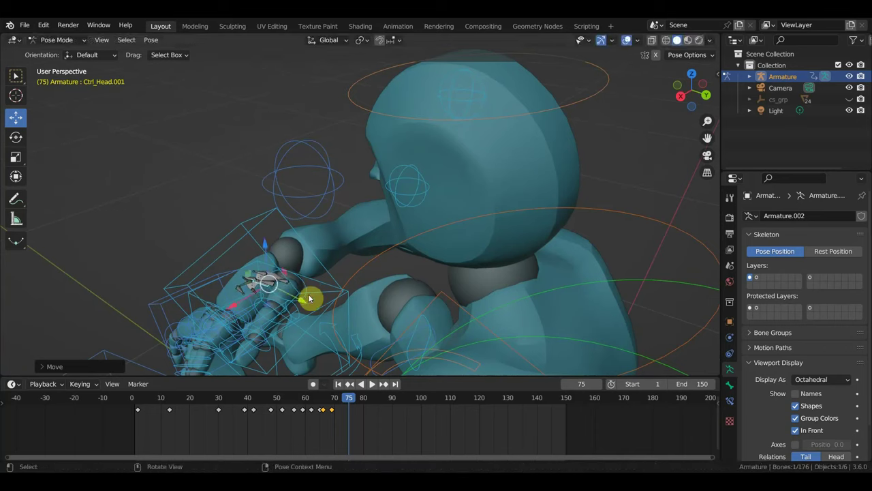
{"action": "key", "text": "a"}
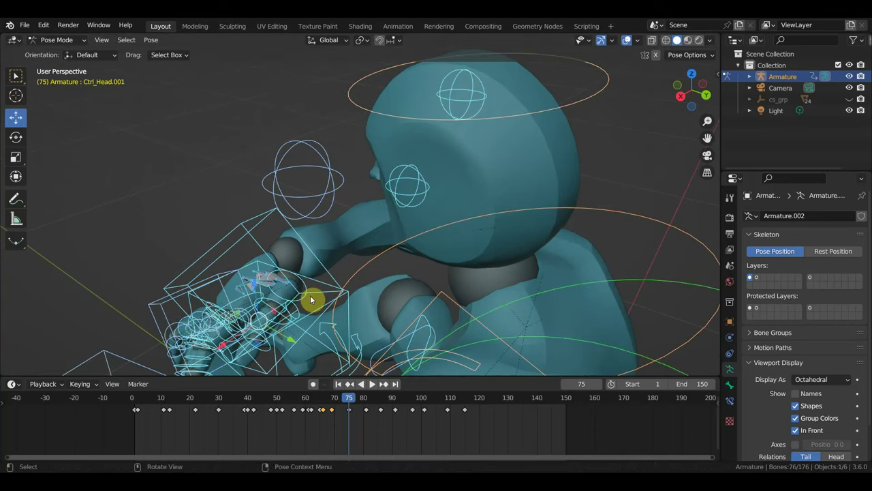
{"action": "key", "text": "i"}
{"action": "key", "text": "space"}
At frame 71, move Ctrl_Head.003 deeper toward the hand
{"action": "left_click_drag", "start_coordinate": [344, 405], "coordinate": [335, 403]}
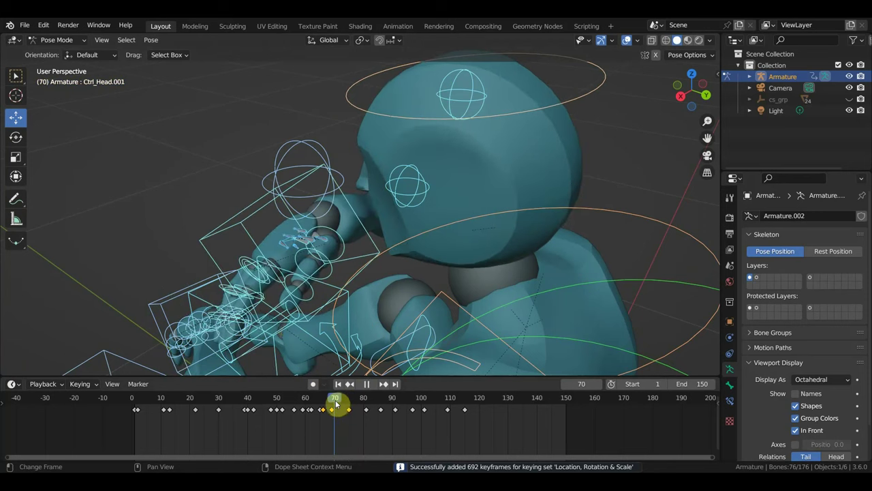
{"action": "key", "text": "space"}
{"action": "scroll", "coordinate": [383, 327], "scroll_direction": "up", "scroll_amount": 5}
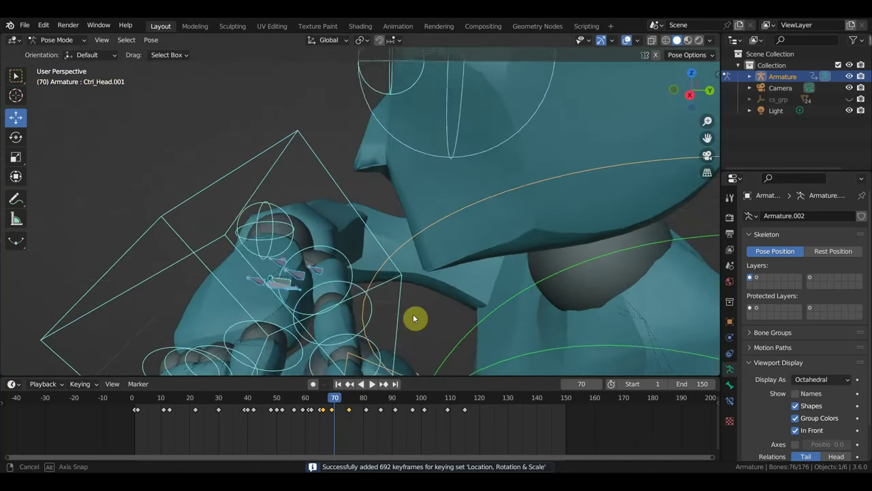
{"action": "middle_click_drag", "start_coordinate": [414, 318], "coordinate": [344, 297]}
{"action": "left_click", "coordinate": [301, 273]}
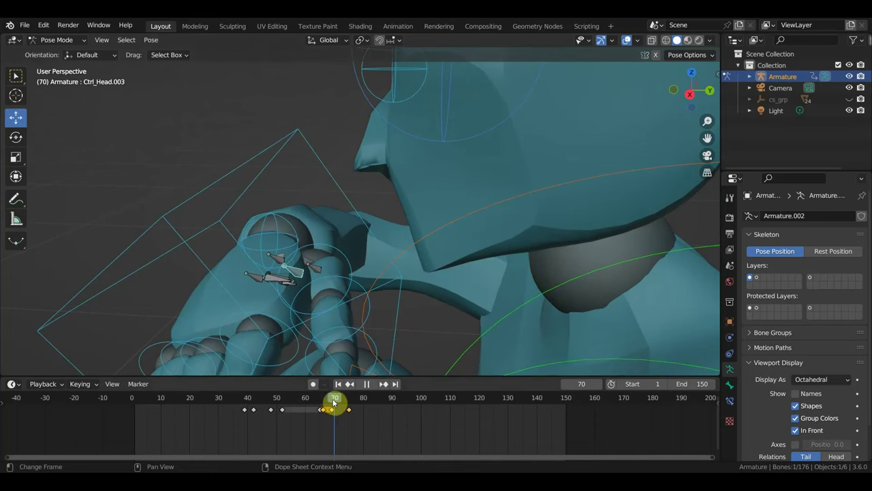
{"action": "left_click_drag", "start_coordinate": [335, 403], "coordinate": [337, 402]}
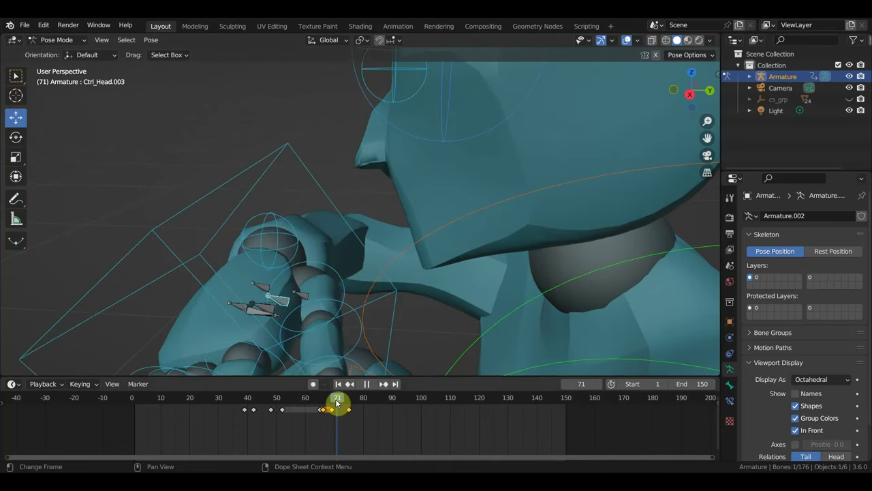
{"action": "key", "text": "g"}
{"action": "left_click", "coordinate": [340, 325]}
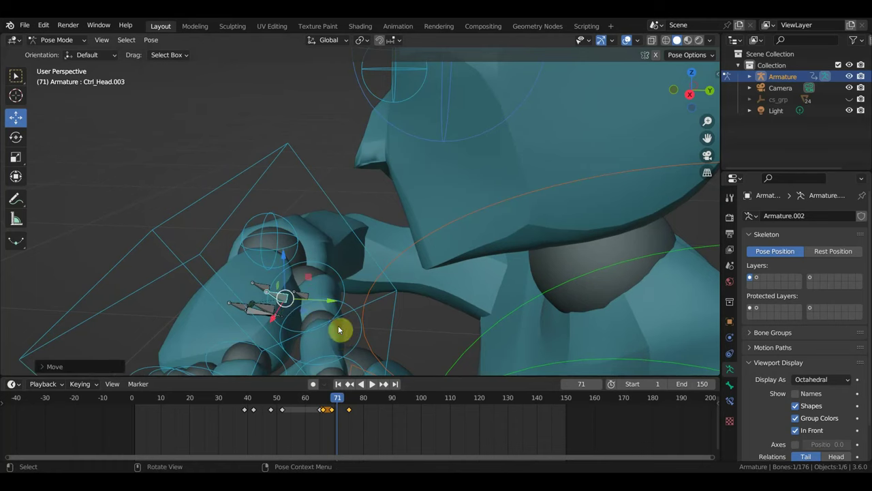
Move Ctrl_Head.001 into the hand and scale it up to about 1.16
{"action": "left_click", "coordinate": [270, 308]}
{"action": "key", "text": "g"}
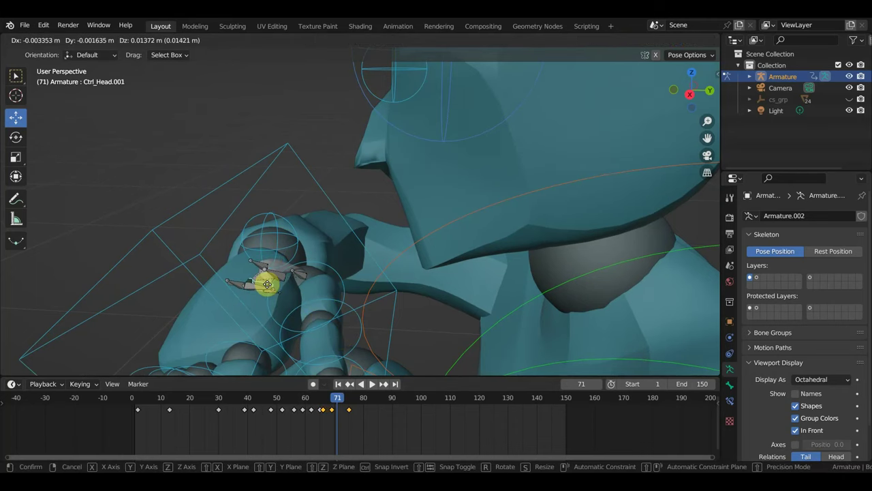
{"action": "left_click", "coordinate": [272, 288]}
{"action": "key", "text": "s"}
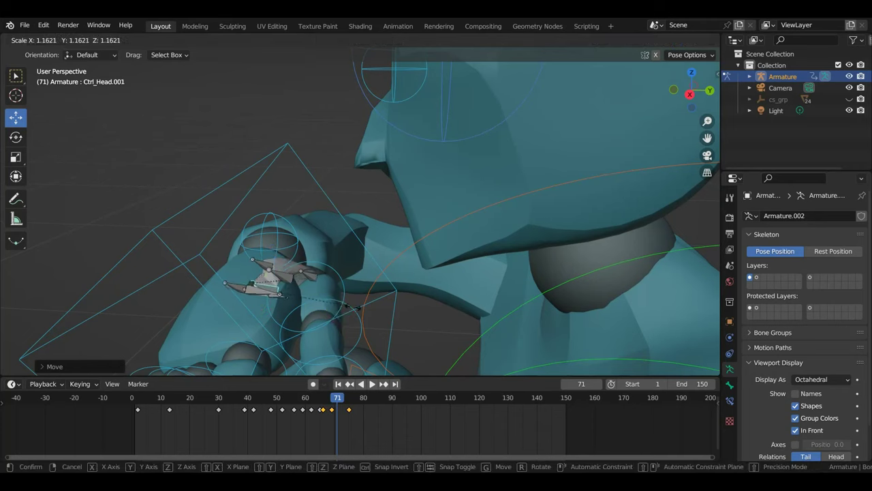
{"action": "key", "text": "Return"}
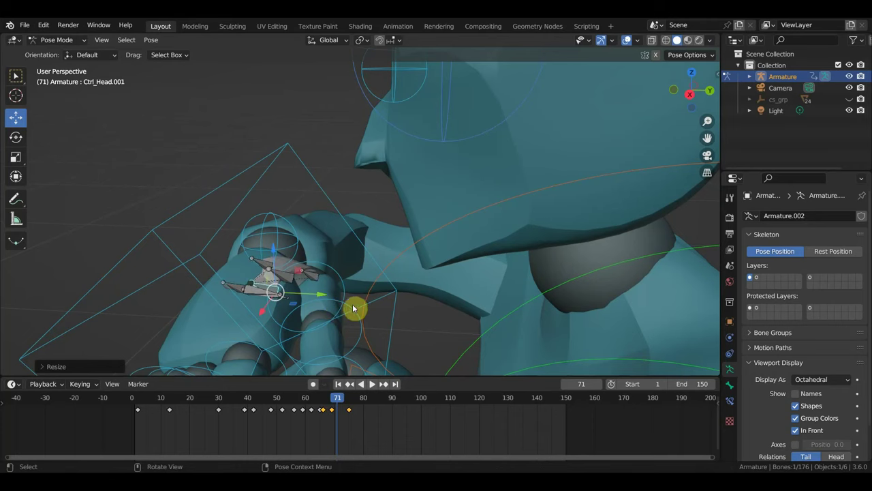
Keyframe all bones at frame 71 and return to frame 67
{"action": "key", "text": "a"}
{"action": "key", "text": "i"}
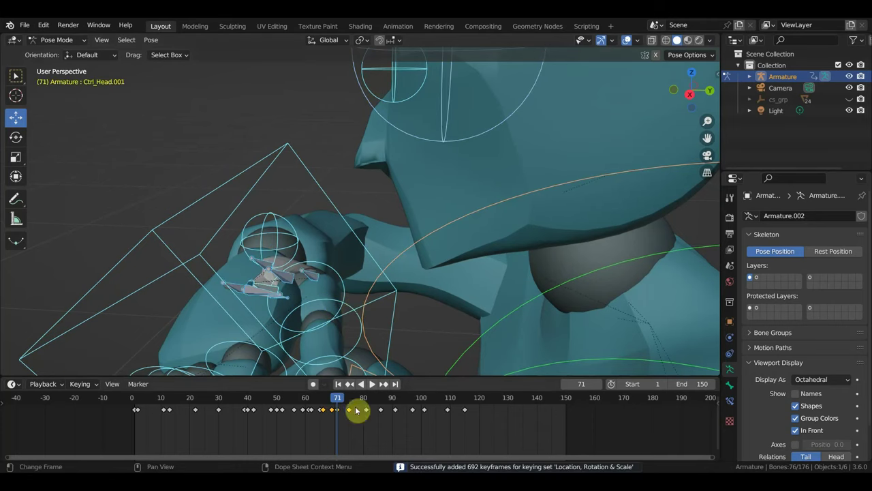
{"action": "left_click_drag", "start_coordinate": [337, 400], "coordinate": [326, 402]}
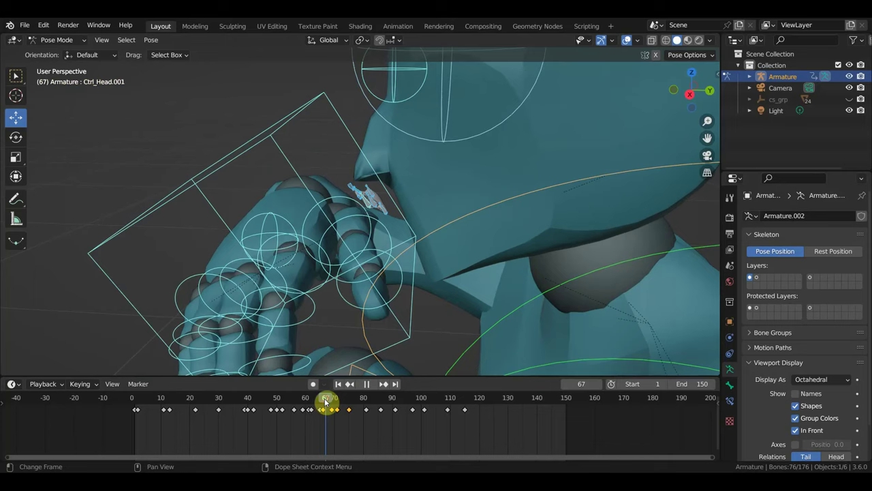
At frame 67, shift Ctrl_Head.003 along Y and reposition Ctrl_Head.002
{"action": "mouse_move", "coordinate": [422, 298]}
{"action": "middle_mouse_down"}
{"action": "mouse_move", "coordinate": [404, 311]}
{"action": "mouse_move", "coordinate": [389, 257]}
{"action": "middle_mouse_up"}
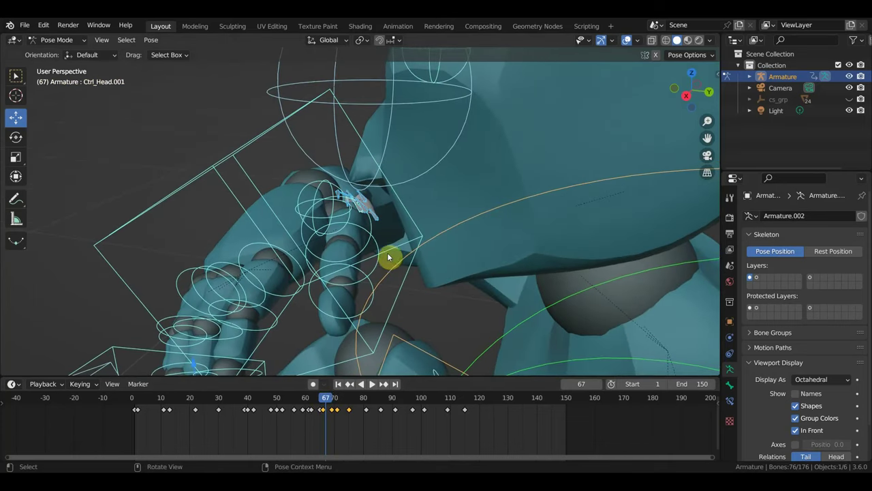
{"action": "left_click", "coordinate": [374, 213]}
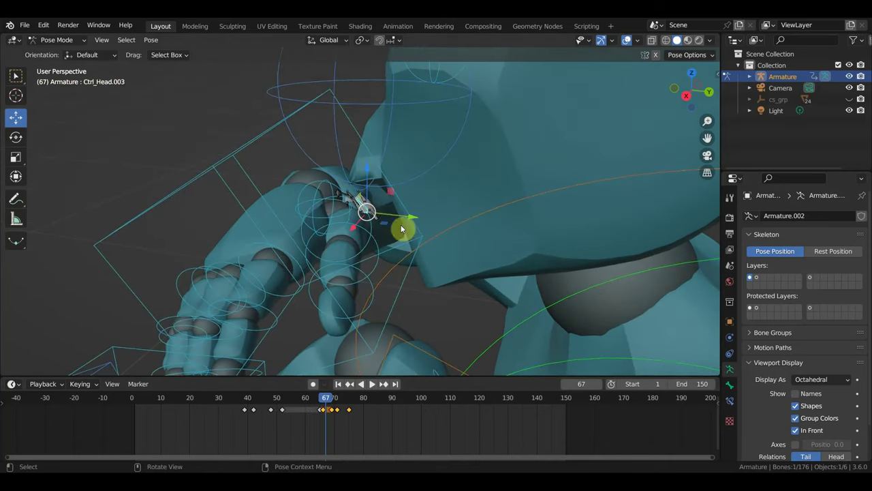
{"action": "left_click_drag", "start_coordinate": [401, 229], "coordinate": [411, 226]}
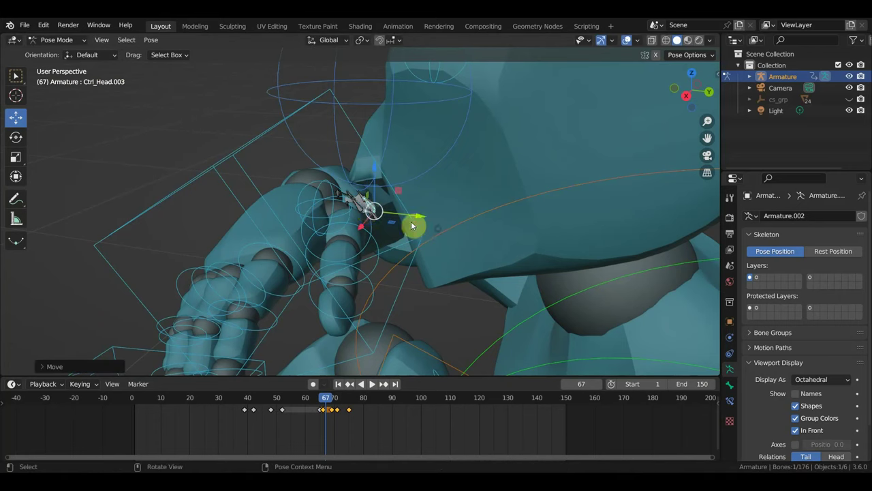
{"action": "left_click", "coordinate": [374, 211]}
{"action": "mouse_move", "coordinate": [387, 211]}
{"action": "middle_mouse_down"}
{"action": "mouse_move", "coordinate": [432, 235]}
{"action": "mouse_move", "coordinate": [413, 236]}
{"action": "mouse_move", "coordinate": [392, 176]}
{"action": "middle_mouse_up"}
{"action": "left_click", "coordinate": [386, 162]}
{"action": "key", "text": "g"}
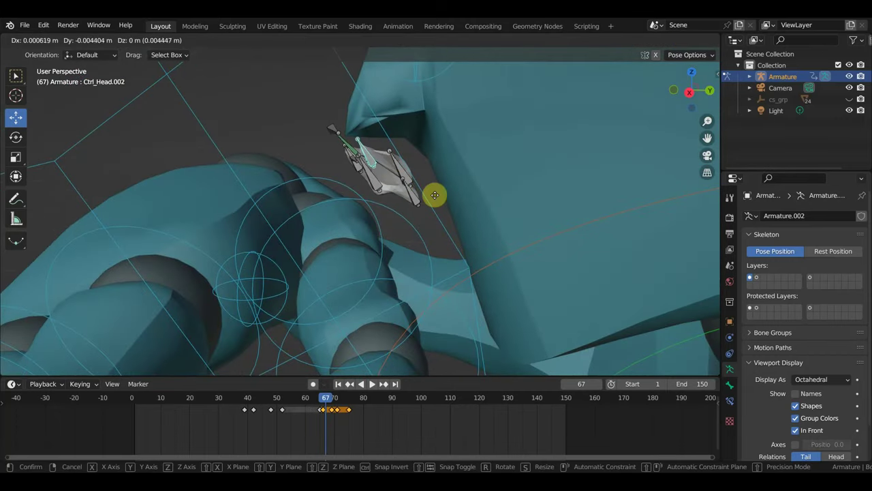
{"action": "left_click", "coordinate": [444, 196]}
Place Ctrl_Head.001 on the fingers, rotated about 20 degrees and scaled to 1.175
{"action": "left_click", "coordinate": [374, 177]}
{"action": "key", "text": "g"}
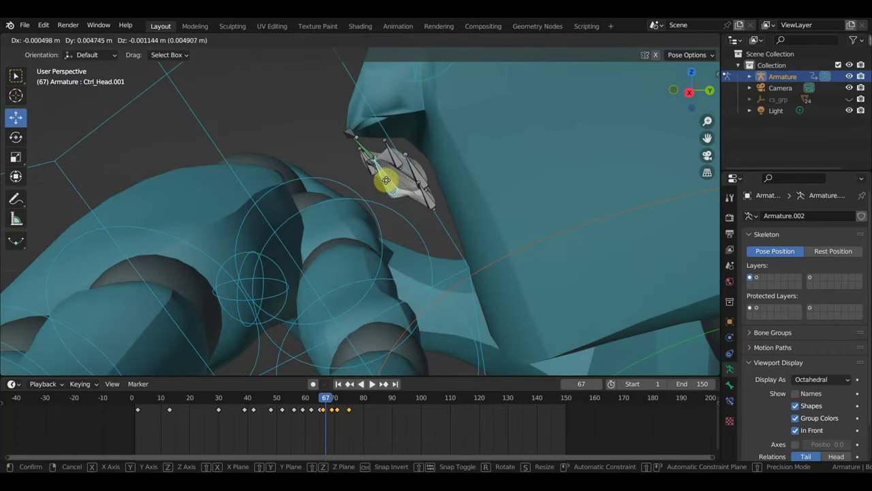
{"action": "left_click", "coordinate": [295, 196]}
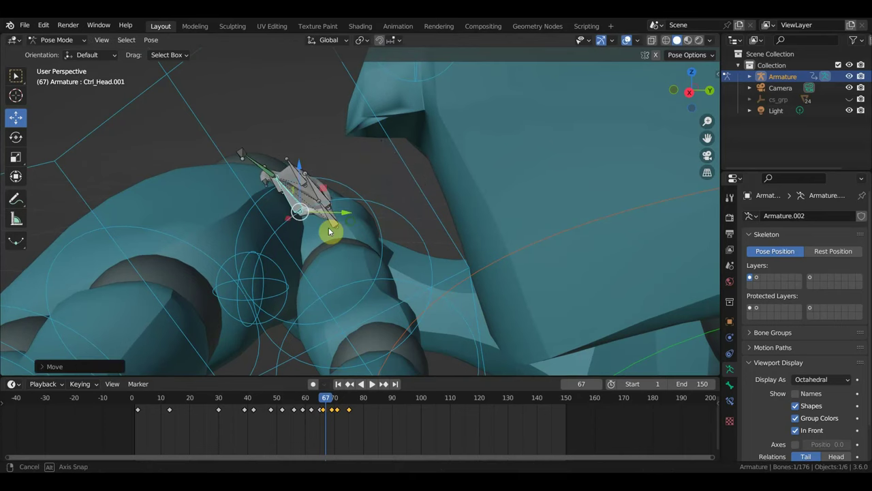
{"action": "mouse_move", "coordinate": [329, 227]}
{"action": "middle_mouse_down"}
{"action": "mouse_move", "coordinate": [275, 248]}
{"action": "mouse_move", "coordinate": [307, 276]}
{"action": "mouse_move", "coordinate": [327, 270]}
{"action": "mouse_move", "coordinate": [352, 301]}
{"action": "mouse_move", "coordinate": [317, 275]}
{"action": "mouse_move", "coordinate": [311, 229]}
{"action": "middle_mouse_up"}
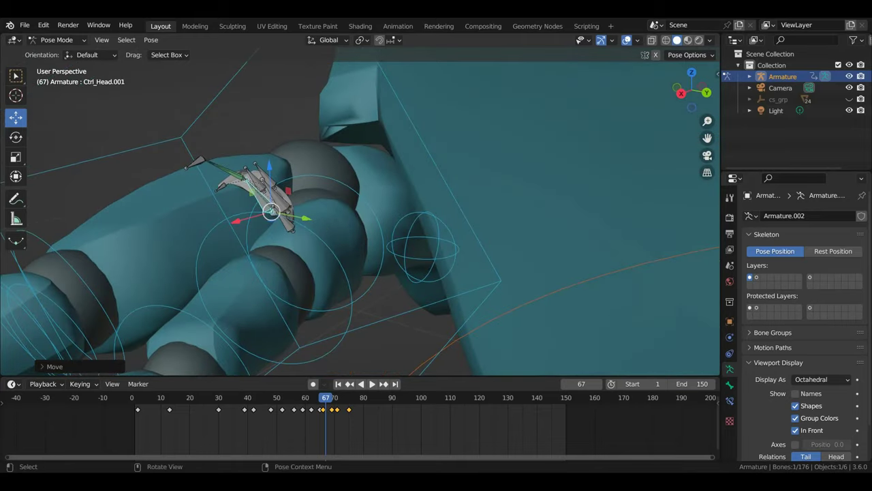
{"action": "key", "text": "r"}
{"action": "left_click", "coordinate": [379, 187]}
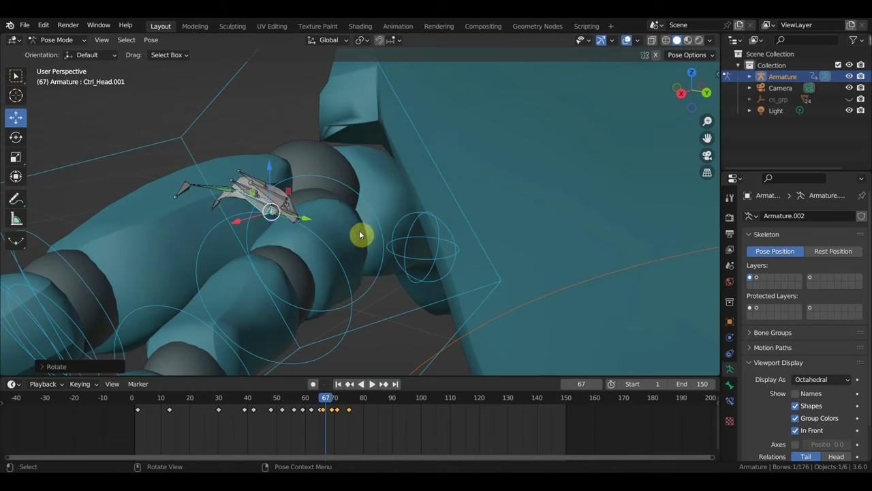
{"action": "key", "text": "s"}
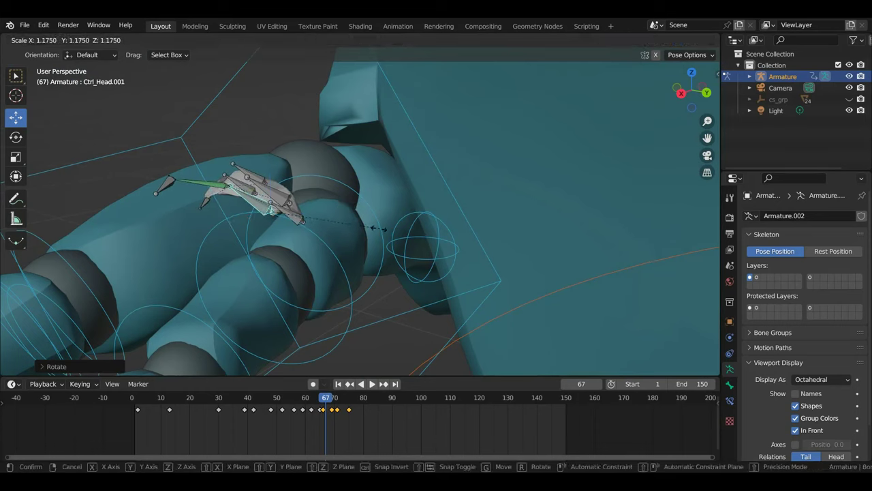
{"action": "left_click", "coordinate": [380, 232]}
Keyframe all bones at frame 67
{"action": "key", "text": "a"}
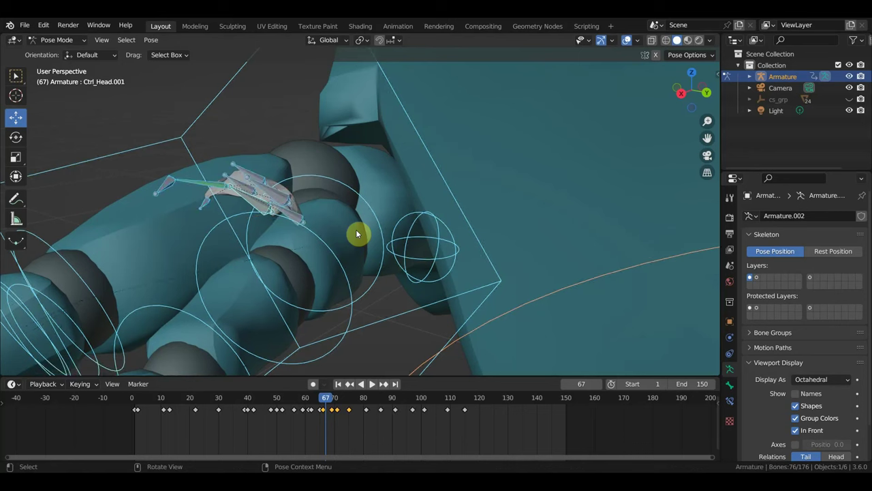
{"action": "key", "text": "i"}
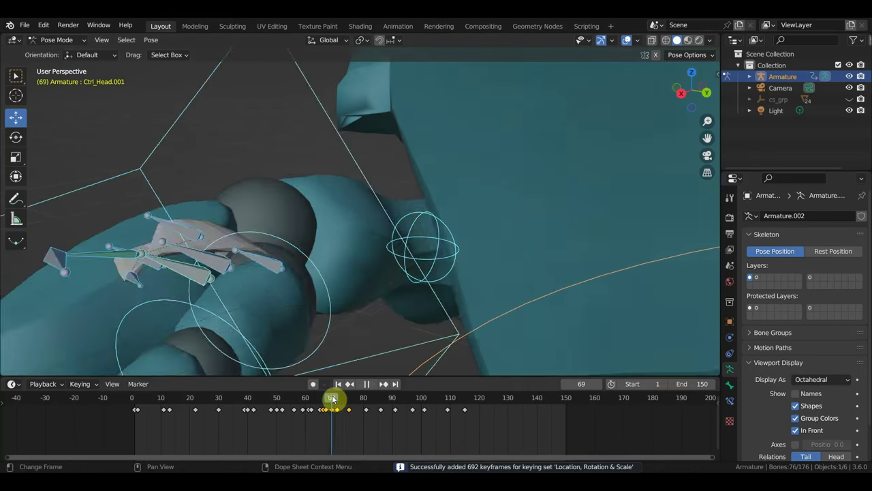
{"action": "left_click_drag", "start_coordinate": [332, 409], "coordinate": [341, 409]}
At frame 72, move the chain's control bone down into the right hand
{"action": "mouse_move", "coordinate": [368, 293]}
{"action": "middle_mouse_down"}
{"action": "mouse_move", "coordinate": [391, 301]}
{"action": "mouse_move", "coordinate": [492, 287]}
{"action": "mouse_move", "coordinate": [575, 290]}
{"action": "middle_mouse_up"}
{"action": "scroll", "coordinate": [576, 289], "scroll_direction": "up", "scroll_amount": 2}
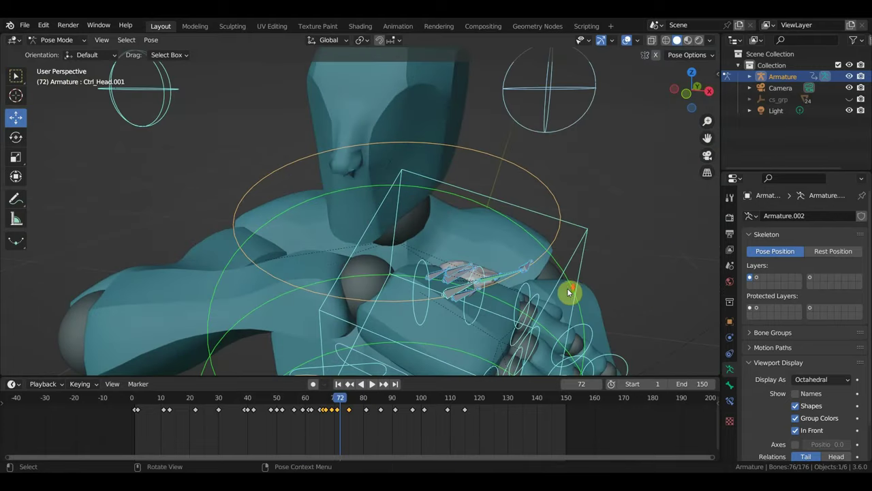
{"action": "scroll", "coordinate": [568, 283], "scroll_direction": "up", "scroll_amount": 2}
{"action": "scroll", "coordinate": [538, 238], "scroll_direction": "up", "scroll_amount": 3}
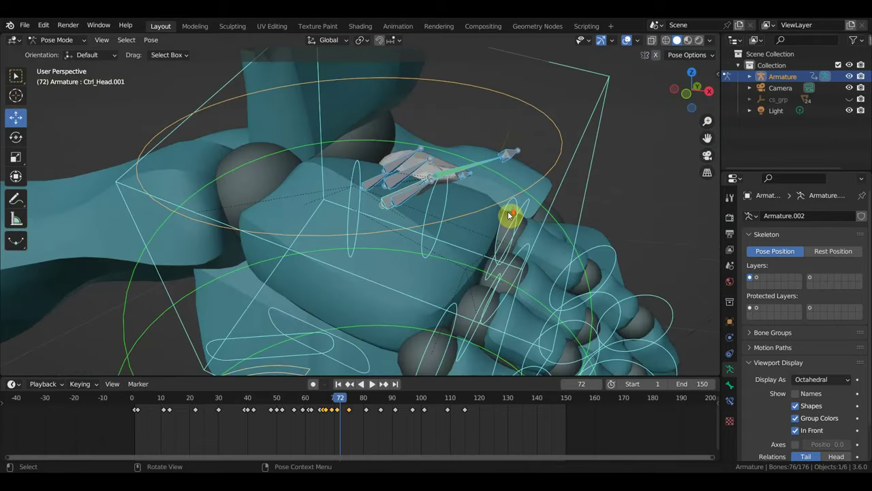
{"action": "left_click", "coordinate": [520, 159]}
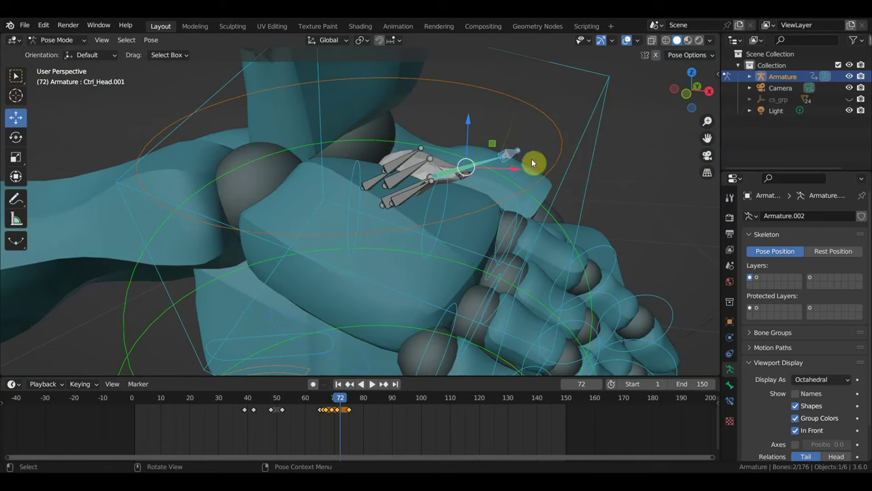
{"action": "left_click_drag", "start_coordinate": [533, 162], "coordinate": [494, 232]}
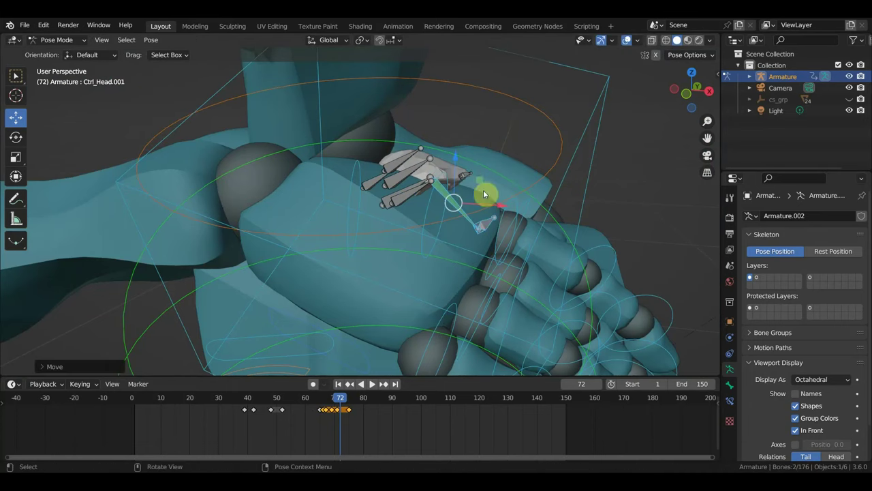
Lay the remaining chain bones across the palm and key all bones at frame 72
{"action": "left_click_drag", "start_coordinate": [464, 176], "coordinate": [477, 195]}
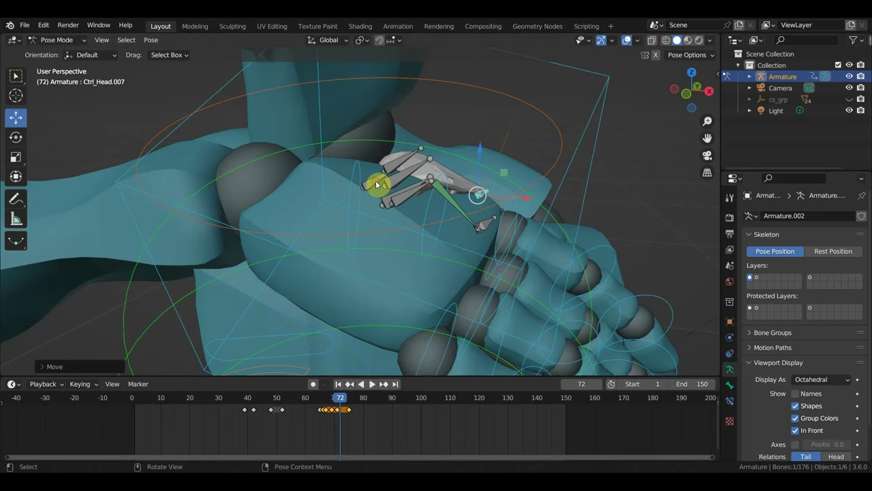
{"action": "mouse_move", "coordinate": [376, 184]}
{"action": "left_mouse_down"}
{"action": "mouse_move", "coordinate": [347, 171]}
{"action": "mouse_move", "coordinate": [327, 178]}
{"action": "left_mouse_up"}
{"action": "mouse_move", "coordinate": [395, 169]}
{"action": "left_mouse_down"}
{"action": "mouse_move", "coordinate": [370, 171]}
{"action": "mouse_move", "coordinate": [430, 227]}
{"action": "left_mouse_up"}
{"action": "key", "text": "a"}
{"action": "key", "text": "i"}
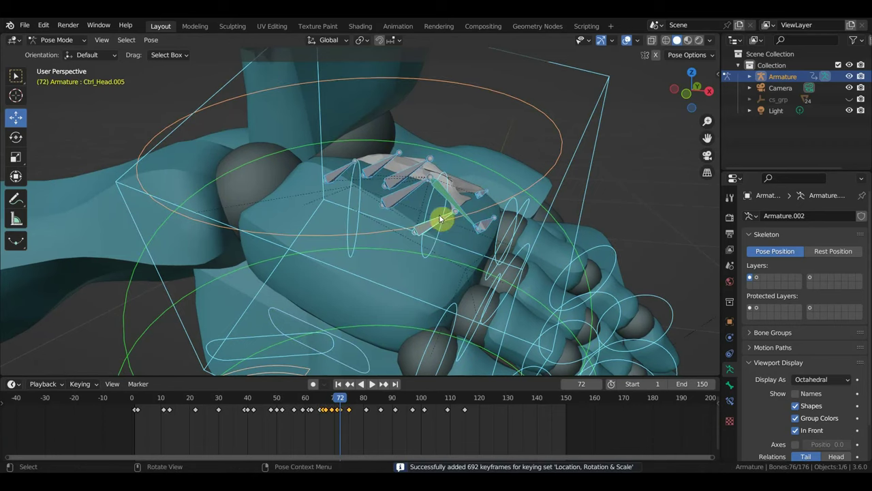
{"action": "left_click_drag", "start_coordinate": [341, 402], "coordinate": [332, 401]}
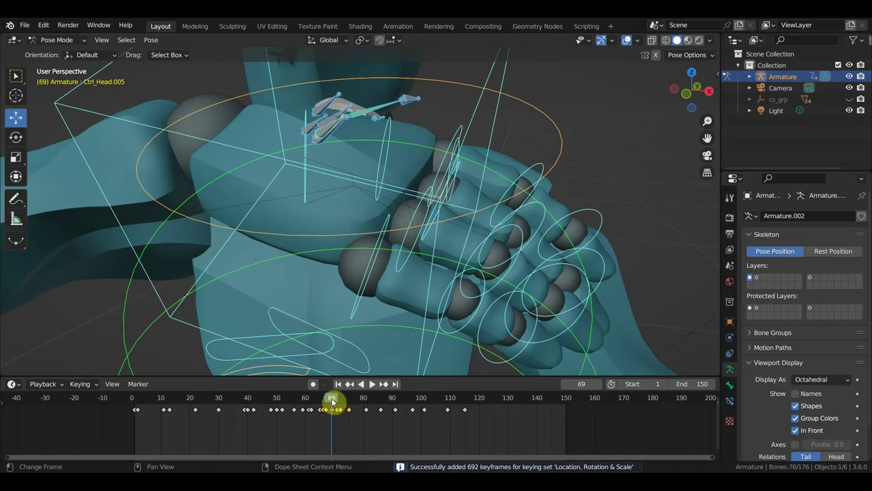
Scrub through frames 75–76 and select the Ctrl_Head.003 chain bone
{"action": "left_click_drag", "start_coordinate": [332, 401], "coordinate": [352, 402]}
{"action": "mouse_move", "coordinate": [496, 300]}
{"action": "middle_mouse_down"}
{"action": "mouse_move", "coordinate": [533, 282]}
{"action": "mouse_move", "coordinate": [392, 294]}
{"action": "mouse_move", "coordinate": [525, 255]}
{"action": "middle_mouse_up"}
{"action": "scroll", "coordinate": [473, 255], "scroll_direction": "up", "scroll_amount": 3}
{"action": "scroll", "coordinate": [480, 270], "scroll_direction": "up", "scroll_amount": 2}
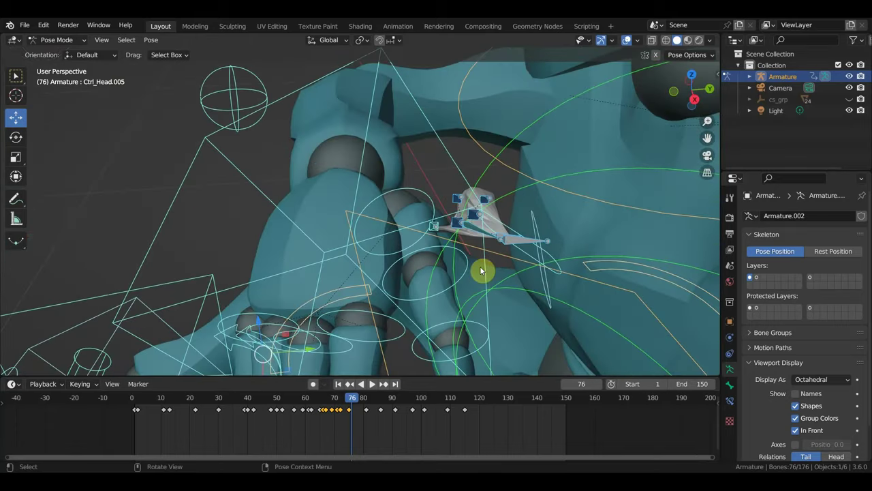
{"action": "left_click", "coordinate": [491, 226]}
{"action": "middle_click_drag", "start_coordinate": [535, 220], "coordinate": [546, 201]}
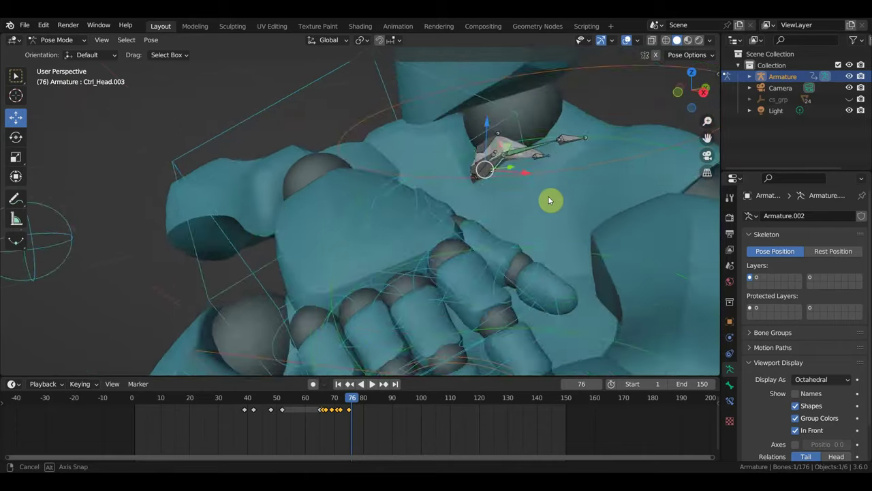
At frame 101, rotate Ctrl_Head.003 to a new hanging angle, then select Ctrl_Head.001
{"action": "left_click", "coordinate": [424, 406]}
{"action": "scroll", "coordinate": [500, 340], "scroll_direction": "down", "scroll_amount": 4}
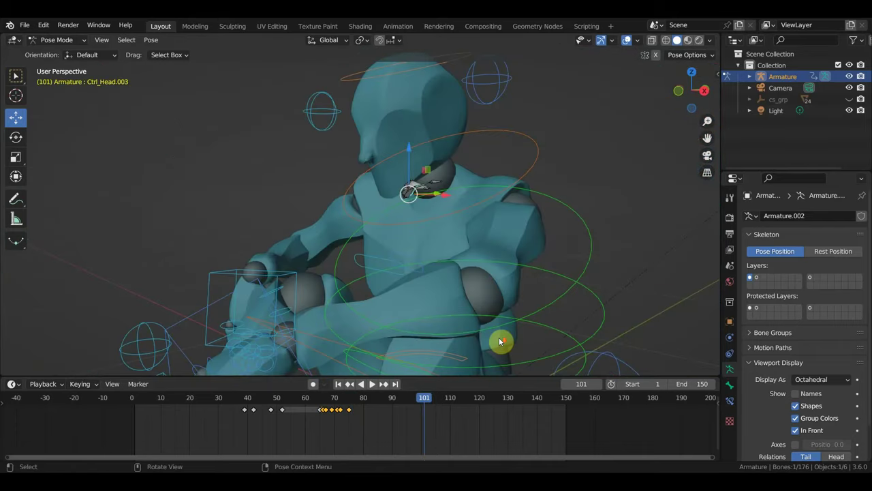
{"action": "mouse_move", "coordinate": [572, 270]}
{"action": "middle_mouse_down"}
{"action": "mouse_move", "coordinate": [662, 219]}
{"action": "mouse_move", "coordinate": [556, 232]}
{"action": "mouse_move", "coordinate": [623, 212]}
{"action": "mouse_move", "coordinate": [568, 226]}
{"action": "middle_mouse_up"}
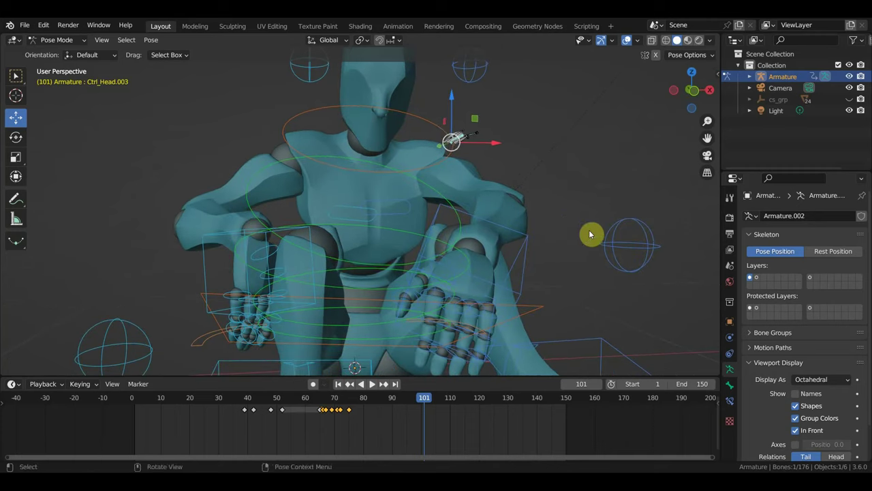
{"action": "key", "text": "r"}
{"action": "left_click", "coordinate": [485, 274]}
{"action": "scroll", "coordinate": [520, 220], "scroll_direction": "up", "scroll_amount": 3}
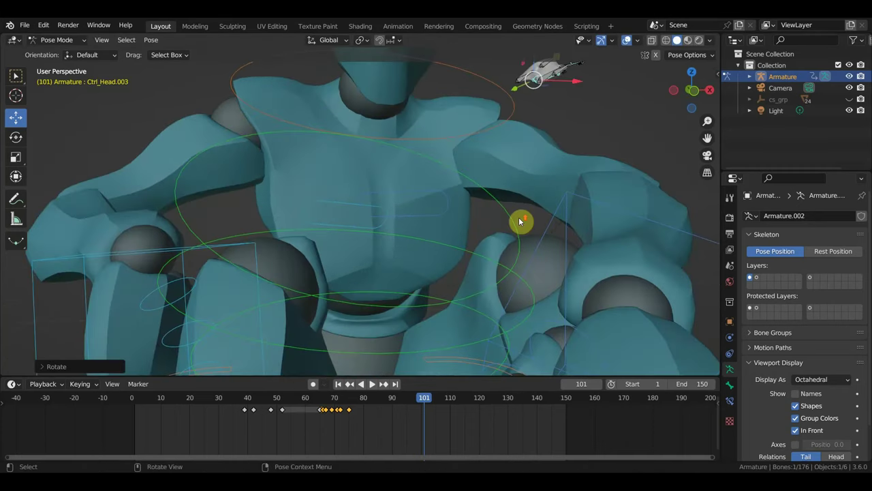
{"action": "scroll", "coordinate": [355, 347], "scroll_direction": "up", "scroll_amount": 2}
{"action": "scroll", "coordinate": [474, 184], "scroll_direction": "up", "scroll_amount": 2}
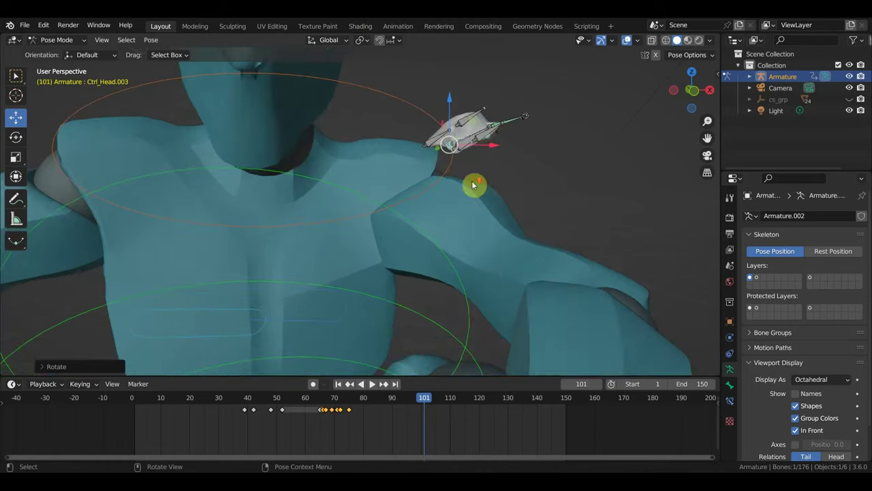
{"action": "left_click", "coordinate": [478, 144]}
{"action": "scroll", "coordinate": [480, 157], "scroll_direction": "down", "scroll_amount": 2}
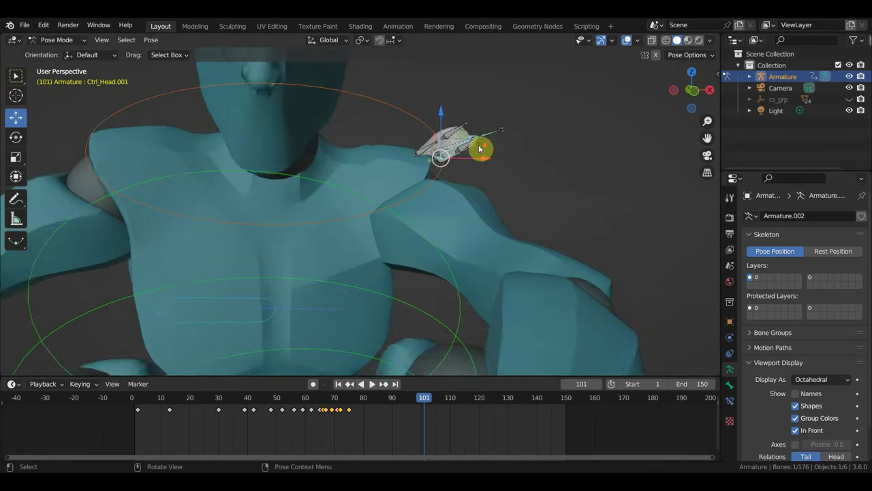
{"action": "scroll", "coordinate": [490, 201], "scroll_direction": "down", "scroll_amount": 3}
Rotate Ctrl_Head.001 and drop the chain at the right hand
{"action": "key", "text": "r"}
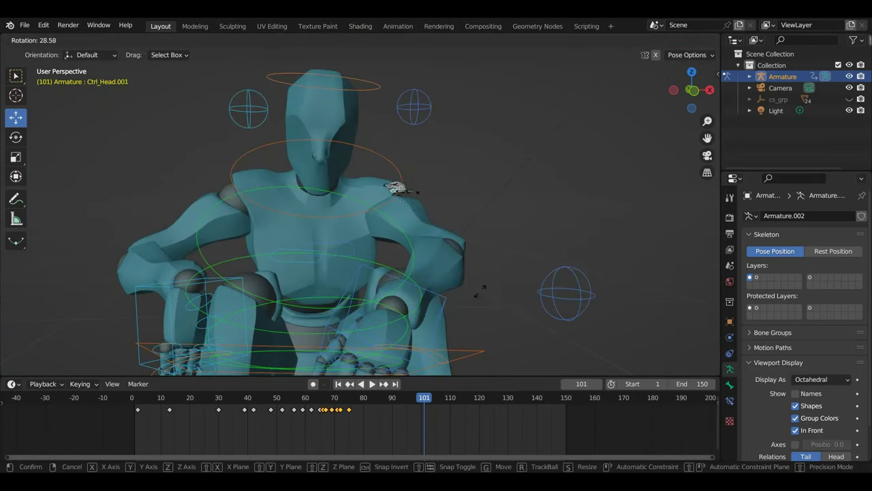
{"action": "left_click", "coordinate": [418, 300]}
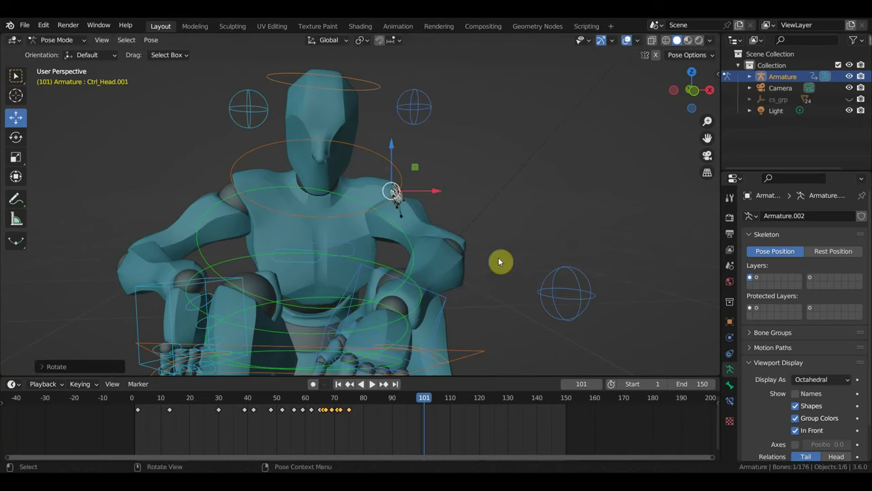
{"action": "key", "text": "g"}
{"action": "left_click", "coordinate": [306, 351]}
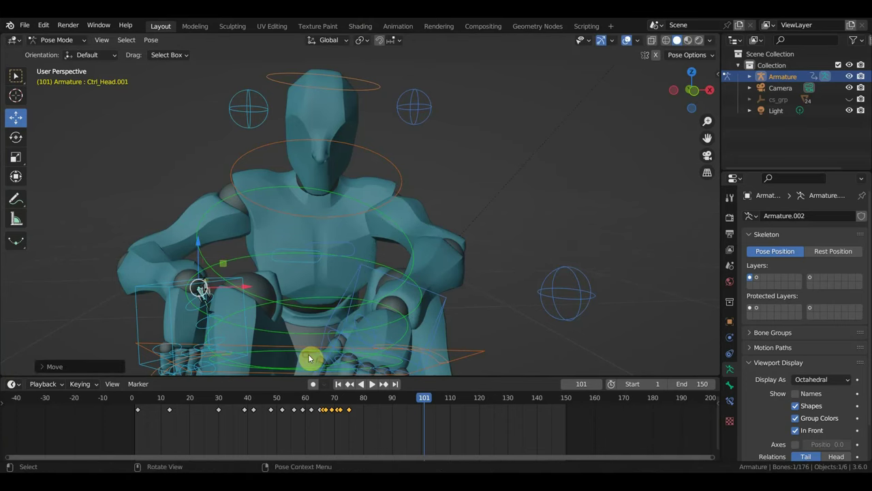
{"action": "mouse_move", "coordinate": [313, 338]}
{"action": "middle_mouse_down"}
{"action": "mouse_move", "coordinate": [327, 354]}
{"action": "mouse_move", "coordinate": [549, 125]}
{"action": "mouse_move", "coordinate": [513, 164]}
{"action": "mouse_move", "coordinate": [521, 179]}
{"action": "mouse_move", "coordinate": [486, 195]}
{"action": "middle_mouse_up"}
{"action": "scroll", "coordinate": [325, 347], "scroll_direction": "up", "scroll_amount": 3}
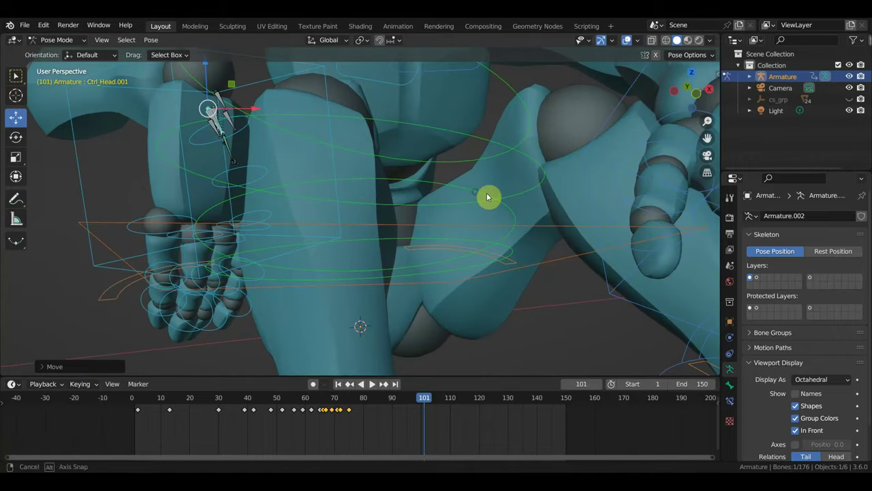
Rotate and nudge the chain bone so it sits properly in the hand
{"action": "key", "text": "g"}
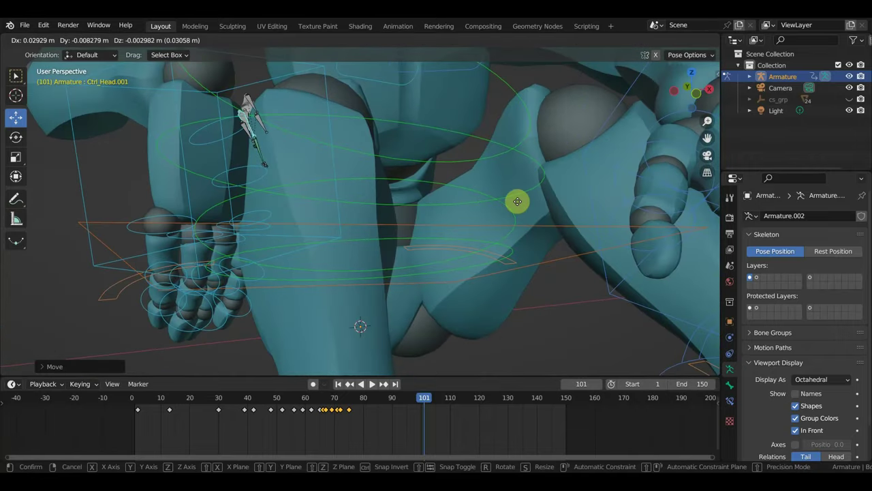
{"action": "key", "text": "r"}
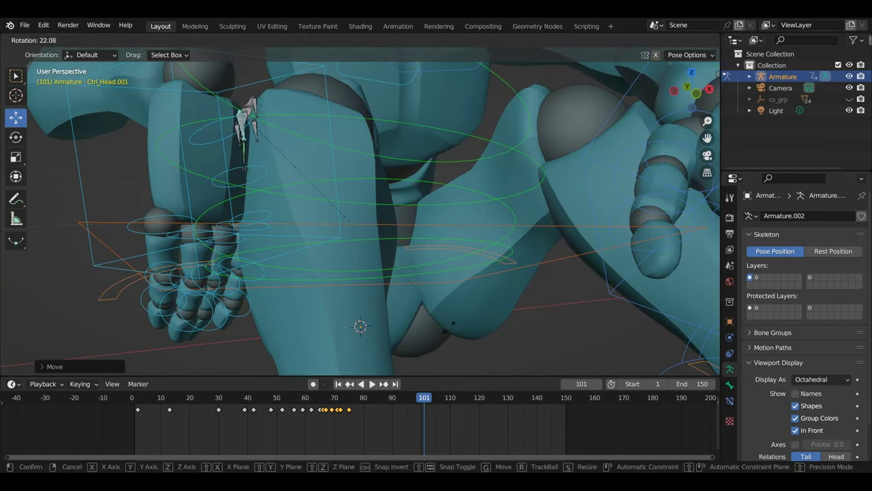
{"action": "left_click", "coordinate": [452, 323]}
{"action": "mouse_move", "coordinate": [448, 327]}
{"action": "middle_mouse_down"}
{"action": "mouse_move", "coordinate": [497, 308]}
{"action": "mouse_move", "coordinate": [418, 318]}
{"action": "mouse_move", "coordinate": [434, 325]}
{"action": "mouse_move", "coordinate": [451, 255]}
{"action": "mouse_move", "coordinate": [487, 290]}
{"action": "mouse_move", "coordinate": [534, 310]}
{"action": "mouse_move", "coordinate": [530, 327]}
{"action": "middle_mouse_up"}
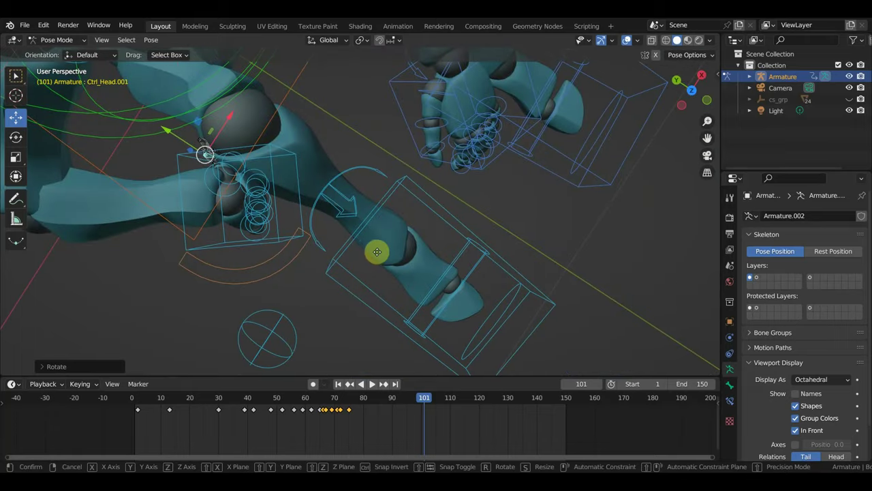
{"action": "key", "text": "g"}
{"action": "left_click", "coordinate": [409, 271]}
{"action": "mouse_move", "coordinate": [409, 272]}
{"action": "middle_mouse_down"}
{"action": "mouse_move", "coordinate": [283, 234]}
{"action": "mouse_move", "coordinate": [510, 187]}
{"action": "mouse_move", "coordinate": [389, 230]}
{"action": "mouse_move", "coordinate": [400, 230]}
{"action": "middle_mouse_up"}
Scale the chain bone and adjust its position within the grip
{"action": "key", "text": "s"}
{"action": "left_click", "coordinate": [468, 240]}
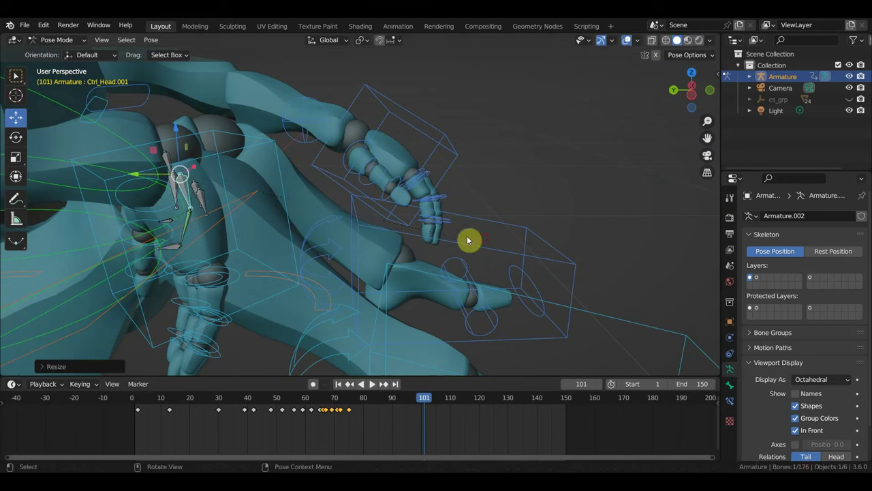
{"action": "key", "text": "g"}
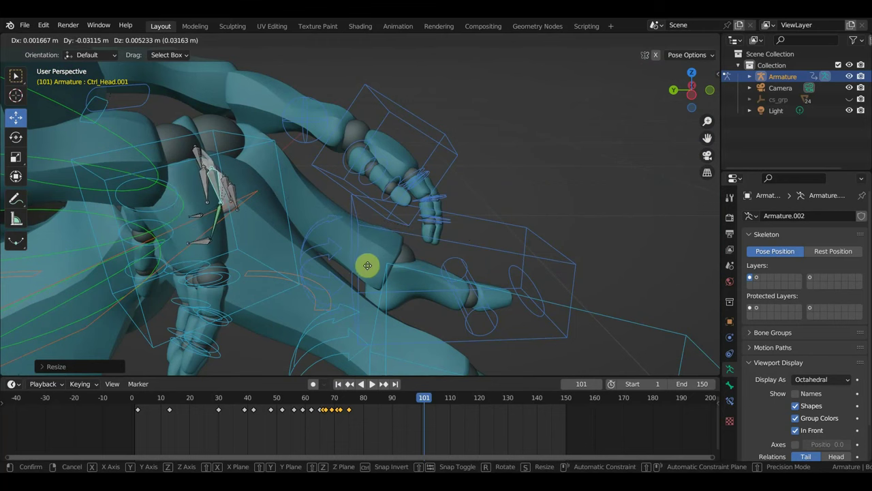
{"action": "left_click", "coordinate": [364, 264]}
{"action": "mouse_move", "coordinate": [365, 266]}
{"action": "middle_mouse_down"}
{"action": "mouse_move", "coordinate": [233, 273]}
{"action": "mouse_move", "coordinate": [286, 251]}
{"action": "middle_mouse_up"}
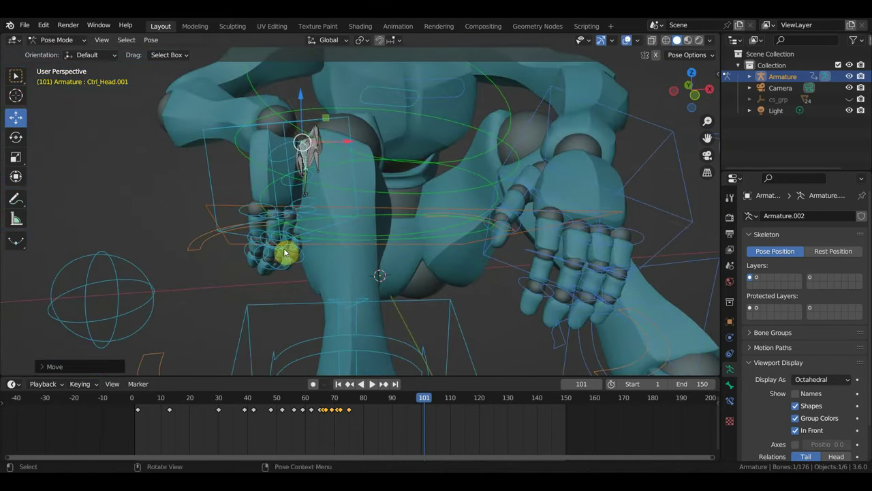
{"action": "key", "text": "g"}
{"action": "left_click", "coordinate": [362, 231]}
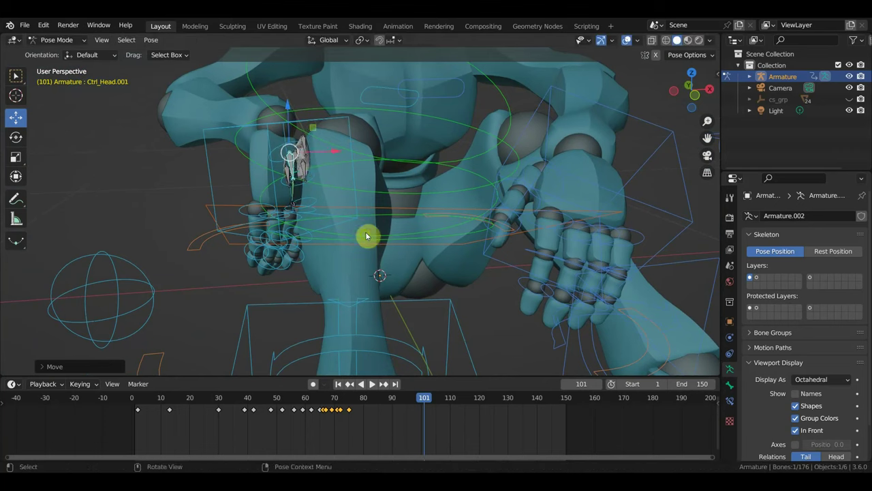
Make a final position tweak and select all bones to key the frame 101 pose
{"action": "mouse_move", "coordinate": [366, 234]}
{"action": "middle_mouse_down"}
{"action": "mouse_move", "coordinate": [381, 308]}
{"action": "mouse_move", "coordinate": [425, 319]}
{"action": "mouse_move", "coordinate": [323, 247]}
{"action": "mouse_move", "coordinate": [310, 193]}
{"action": "middle_mouse_up"}
{"action": "key", "text": "g"}
{"action": "left_click", "coordinate": [407, 291]}
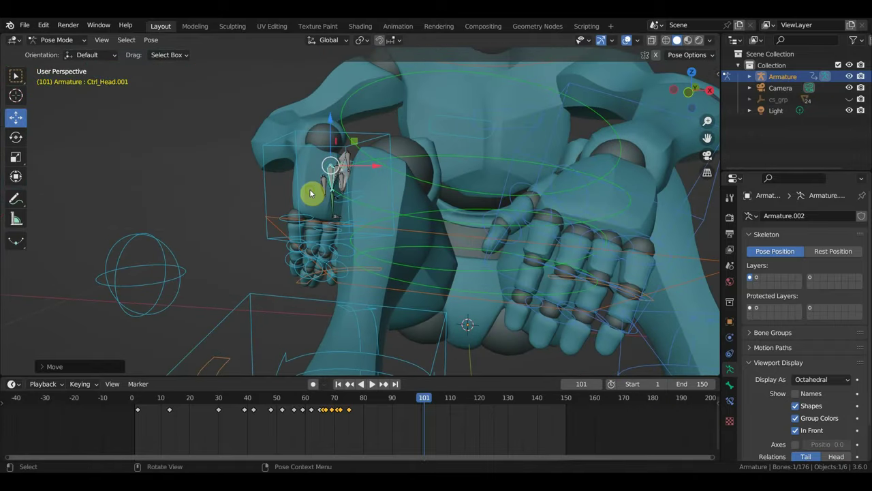
{"action": "key", "text": "a"}
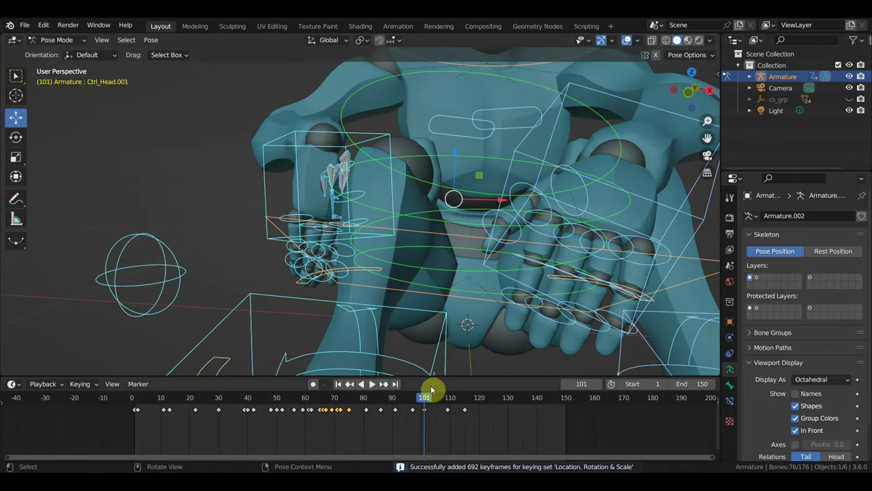
{"action": "left_click_drag", "start_coordinate": [424, 402], "coordinate": [378, 404]}
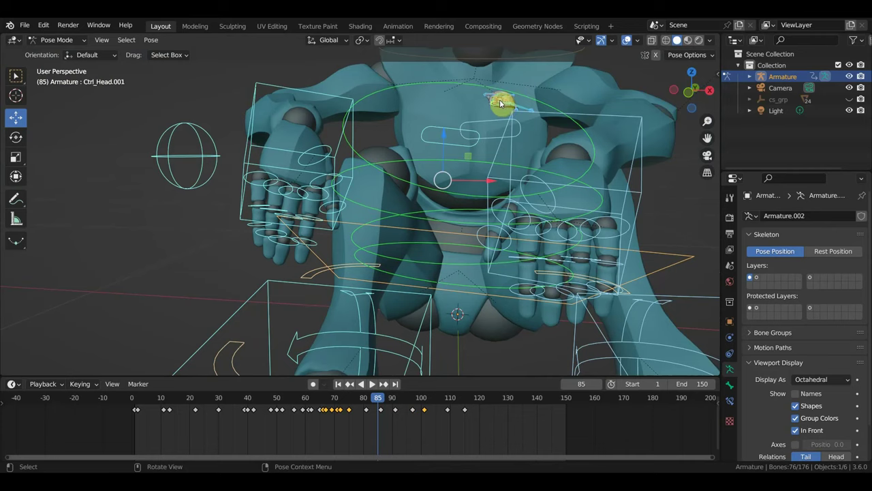
Slightly rotate the Ctrl_Head.005 chain bone and the Ctrl_Head.003 head control
{"action": "left_click", "coordinate": [500, 103]}
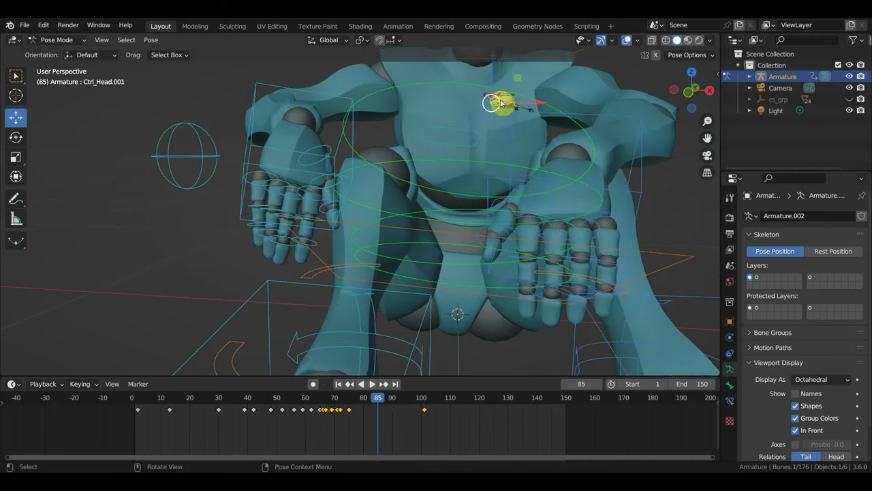
{"action": "key", "text": "r"}
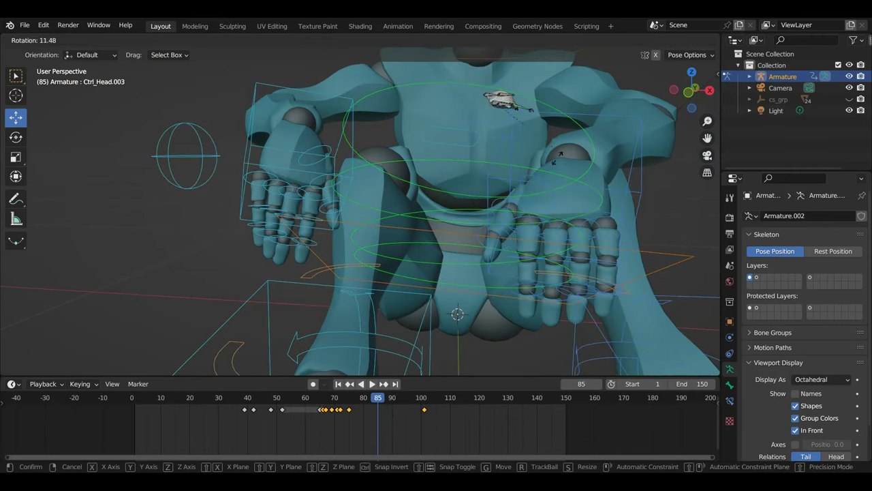
{"action": "left_click", "coordinate": [576, 132]}
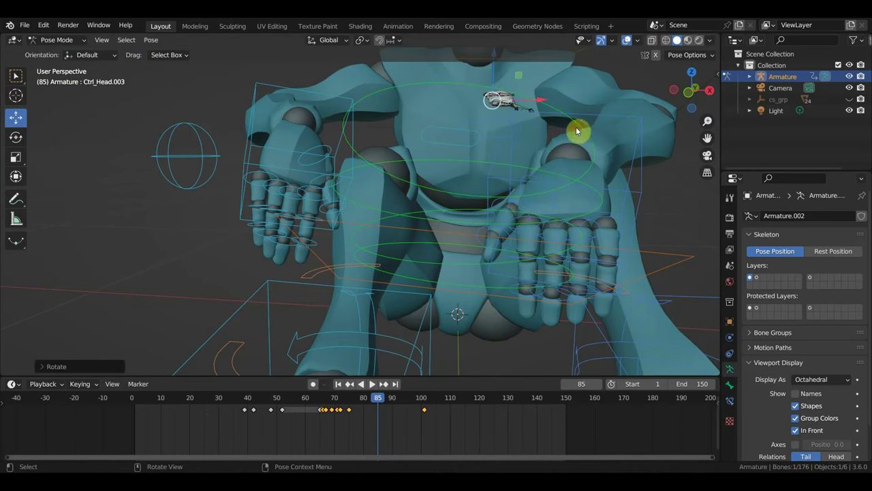
{"action": "left_click", "coordinate": [519, 110]}
{"action": "key", "text": "r"}
{"action": "left_click", "coordinate": [504, 101]}
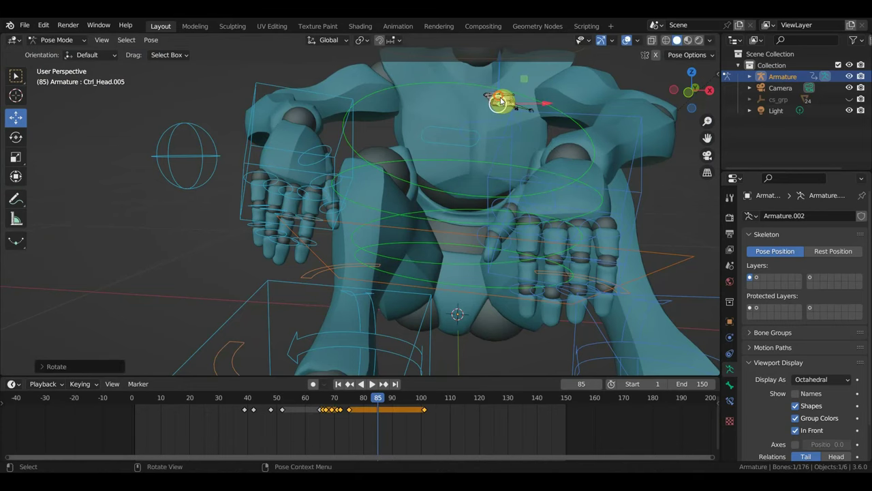
{"action": "left_click", "coordinate": [504, 101]}
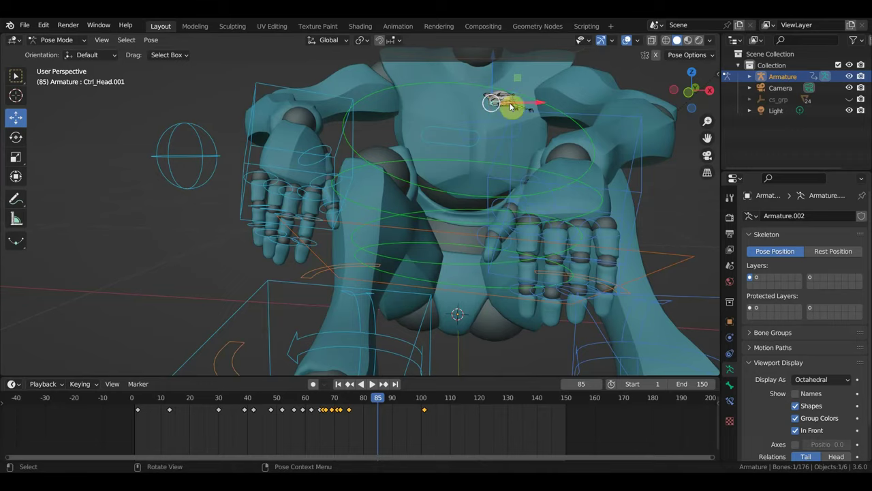
{"action": "middle_click_drag", "start_coordinate": [510, 106], "coordinate": [512, 161]}
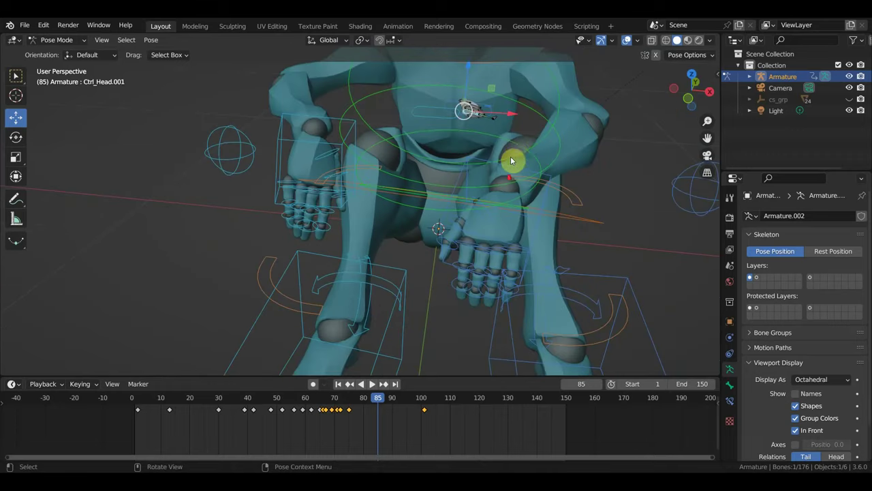
{"action": "left_click", "coordinate": [475, 111]}
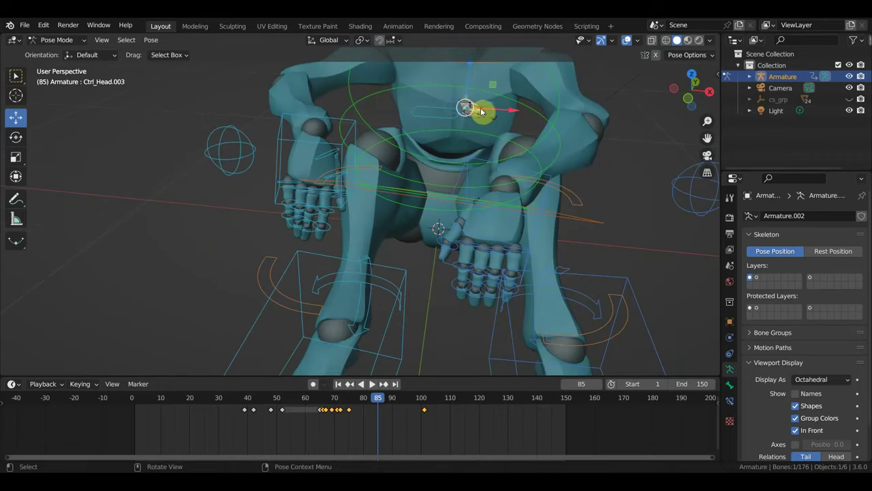
{"action": "key", "text": "r"}
{"action": "left_click", "coordinate": [510, 116]}
Rotate the Ctrl_Head.001 control and move it toward the character's right hand
{"action": "scroll", "coordinate": [513, 140], "scroll_direction": "up", "scroll_amount": 3}
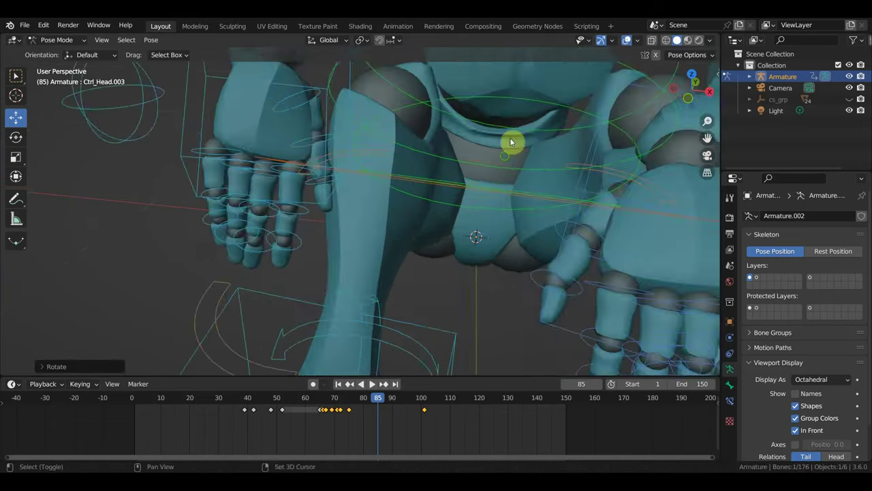
{"action": "middle_click_drag", "start_coordinate": [512, 140], "coordinate": [426, 350]}
{"action": "scroll", "coordinate": [516, 283], "scroll_direction": "up", "scroll_amount": 3}
{"action": "left_click", "coordinate": [575, 203]}
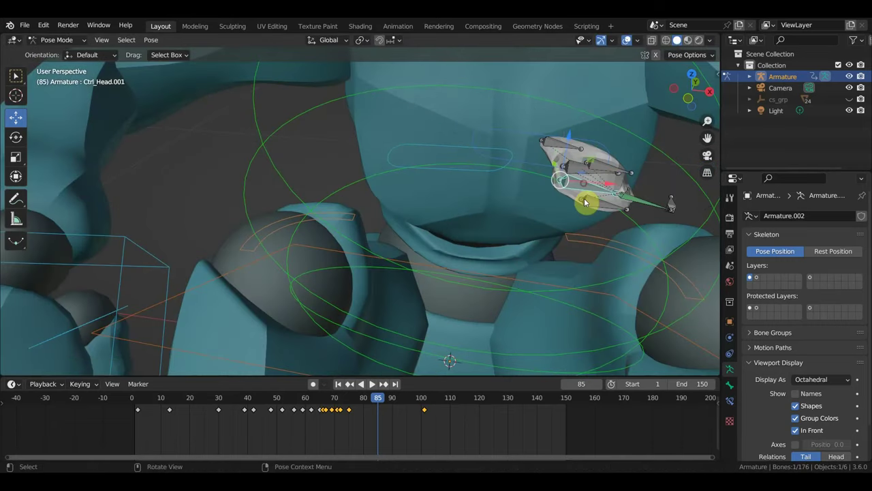
{"action": "scroll", "coordinate": [539, 224], "scroll_direction": "down", "scroll_amount": 5}
{"action": "middle_click_drag", "start_coordinate": [496, 252], "coordinate": [550, 152]}
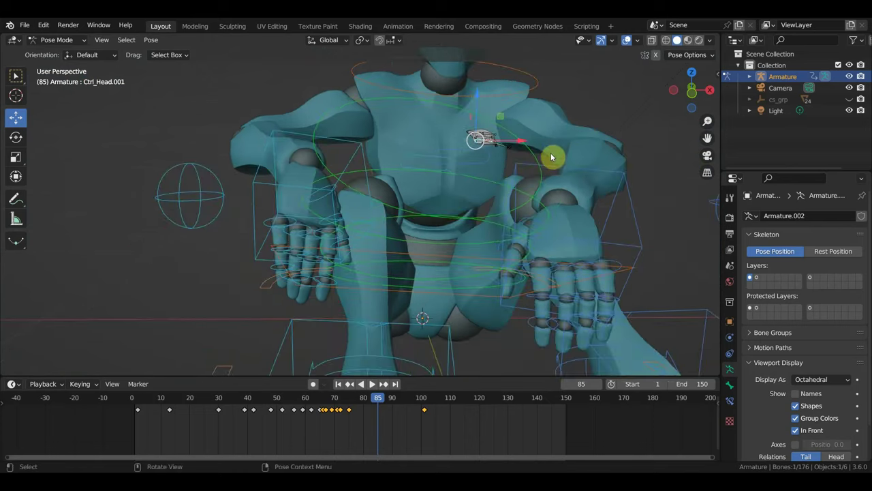
{"action": "key", "text": "r"}
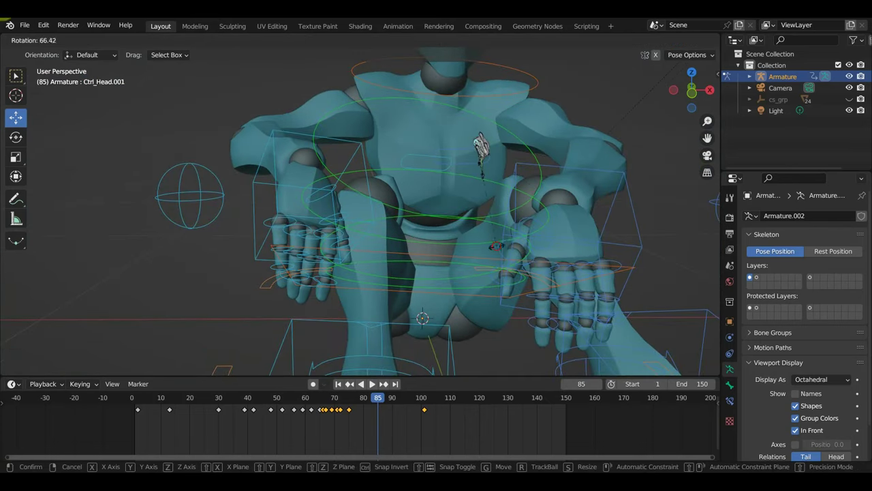
{"action": "left_click", "coordinate": [495, 245]}
{"action": "key", "text": "g"}
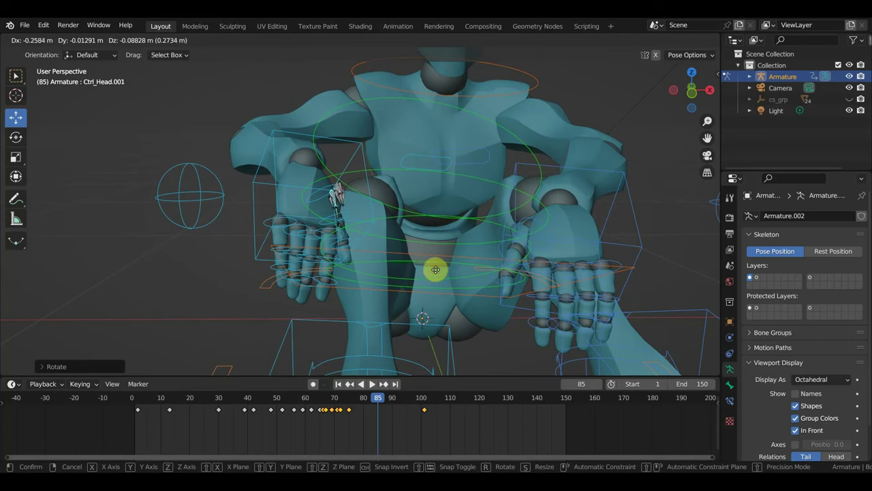
{"action": "left_click", "coordinate": [435, 270]}
Settle the face piece at the right hand and keyframe all rig bones at frame 85
{"action": "middle_click_drag", "start_coordinate": [445, 270], "coordinate": [327, 288]}
{"action": "key", "text": "g"}
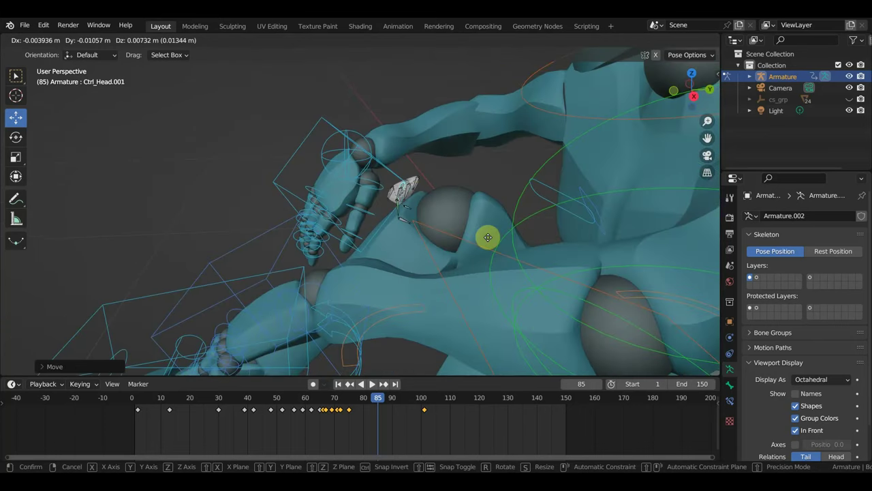
{"action": "left_click", "coordinate": [431, 232]}
{"action": "middle_click_drag", "start_coordinate": [428, 227], "coordinate": [578, 221]}
{"action": "key", "text": "g"}
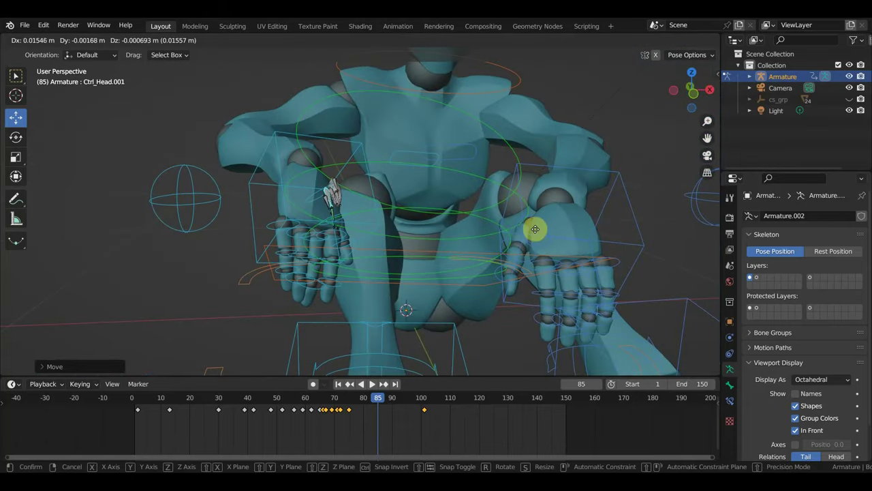
{"action": "left_click", "coordinate": [536, 235]}
{"action": "mouse_move", "coordinate": [535, 235]}
{"action": "middle_mouse_down"}
{"action": "mouse_move", "coordinate": [389, 242]}
{"action": "mouse_move", "coordinate": [428, 242]}
{"action": "mouse_move", "coordinate": [424, 235]}
{"action": "middle_mouse_up"}
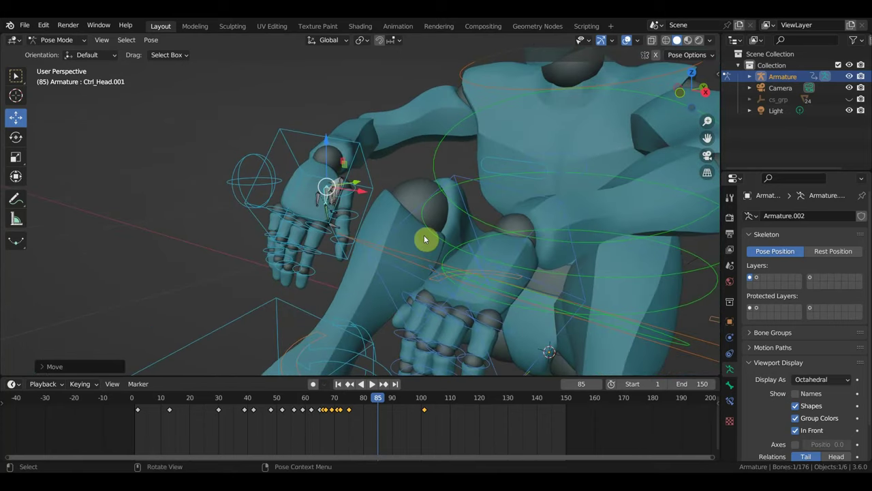
{"action": "key", "text": "a"}
{"action": "key", "text": "i"}
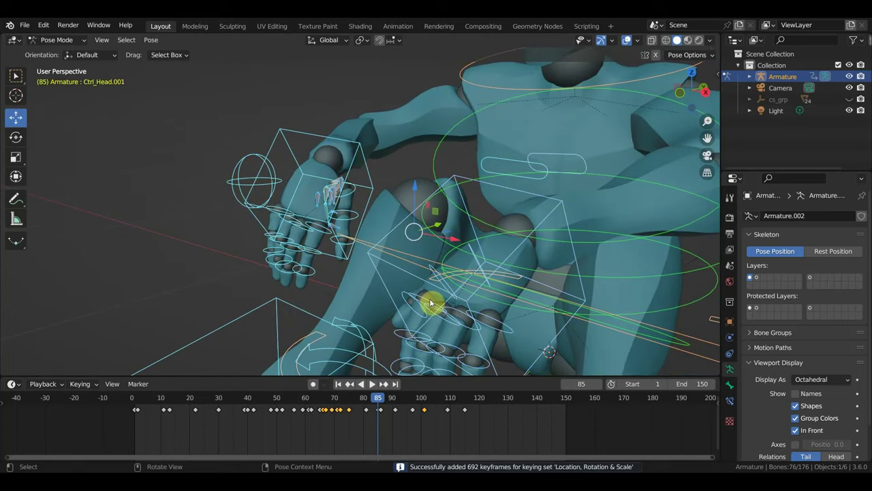
Advance to frame 86, briefly hiding the rig's control shapes to inspect the arm
{"action": "mouse_move", "coordinate": [429, 313]}
{"action": "middle_mouse_down"}
{"action": "mouse_move", "coordinate": [444, 292]}
{"action": "mouse_move", "coordinate": [522, 288]}
{"action": "mouse_move", "coordinate": [424, 352]}
{"action": "middle_mouse_up"}
{"action": "scroll", "coordinate": [395, 327], "scroll_direction": "up", "scroll_amount": 1}
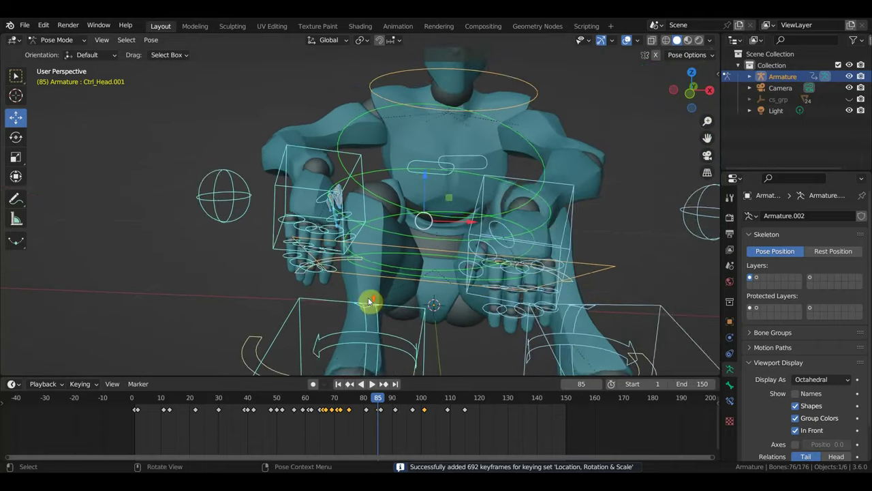
{"action": "scroll", "coordinate": [370, 302], "scroll_direction": "up", "scroll_amount": 1}
{"action": "left_click", "coordinate": [627, 40]}
{"action": "mouse_move", "coordinate": [477, 204]}
{"action": "middle_mouse_down"}
{"action": "mouse_move", "coordinate": [413, 203]}
{"action": "mouse_move", "coordinate": [326, 177]}
{"action": "middle_mouse_up"}
{"action": "scroll", "coordinate": [339, 198], "scroll_direction": "up", "scroll_amount": 2}
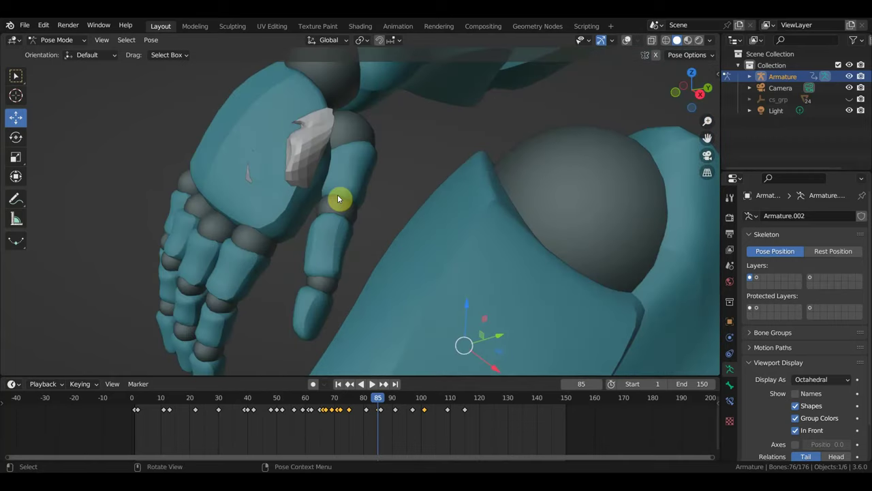
{"action": "scroll", "coordinate": [342, 198], "scroll_direction": "down", "scroll_amount": 1}
{"action": "scroll", "coordinate": [344, 203], "scroll_direction": "down", "scroll_amount": 2}
{"action": "scroll", "coordinate": [348, 207], "scroll_direction": "down", "scroll_amount": 1}
{"action": "mouse_move", "coordinate": [350, 208]}
{"action": "middle_mouse_down"}
{"action": "mouse_move", "coordinate": [425, 205]}
{"action": "mouse_move", "coordinate": [421, 224]}
{"action": "middle_mouse_up"}
{"action": "left_click_drag", "start_coordinate": [384, 398], "coordinate": [380, 402]}
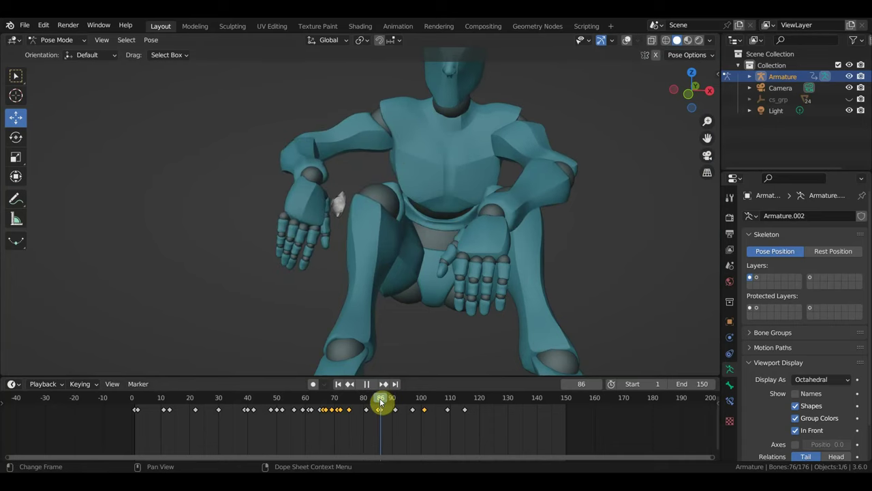
{"action": "left_click", "coordinate": [371, 242]}
{"action": "scroll", "coordinate": [372, 241], "scroll_direction": "up", "scroll_amount": 2}
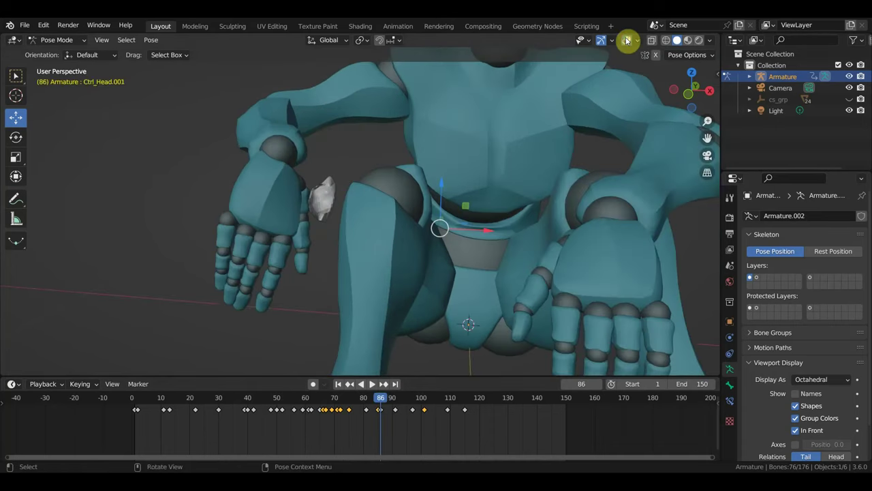
{"action": "left_click", "coordinate": [327, 198]}
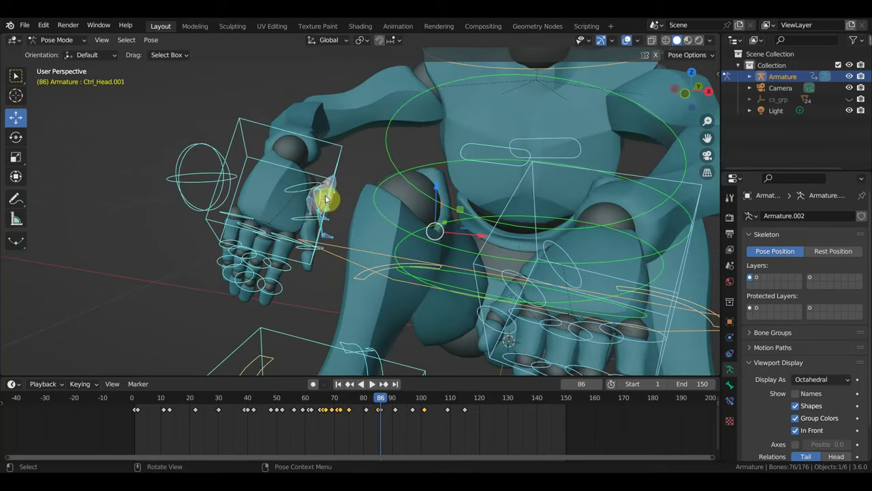
Lower the right-hand control in several moves so the hand wraps the face piece
{"action": "left_click", "coordinate": [319, 201]}
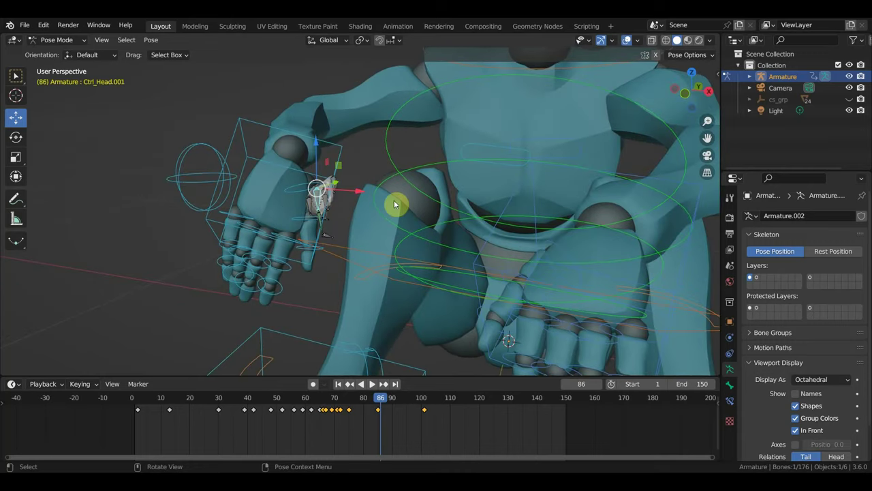
{"action": "key", "text": "g"}
{"action": "left_click", "coordinate": [370, 195]}
{"action": "mouse_move", "coordinate": [378, 197]}
{"action": "middle_mouse_down"}
{"action": "mouse_move", "coordinate": [240, 177]}
{"action": "mouse_move", "coordinate": [390, 220]}
{"action": "mouse_move", "coordinate": [364, 303]}
{"action": "middle_mouse_up"}
{"action": "key", "text": "g"}
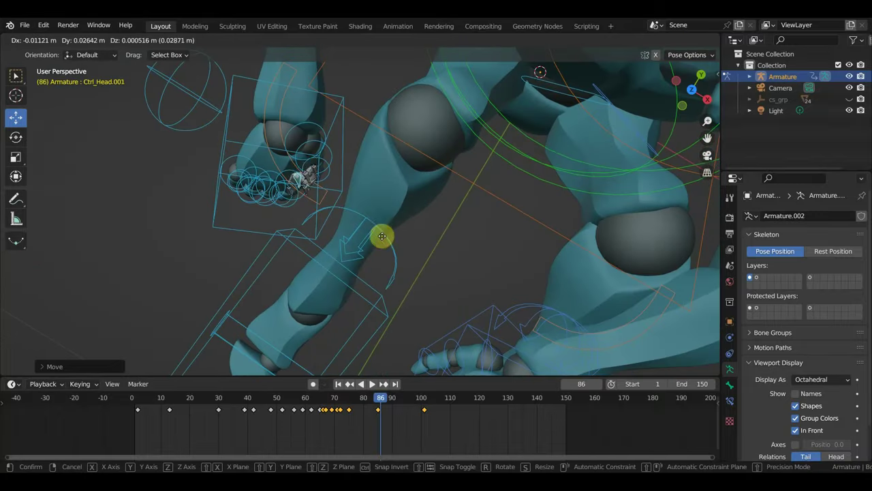
{"action": "left_click", "coordinate": [385, 224]}
{"action": "middle_click_drag", "start_coordinate": [386, 224], "coordinate": [405, 94]}
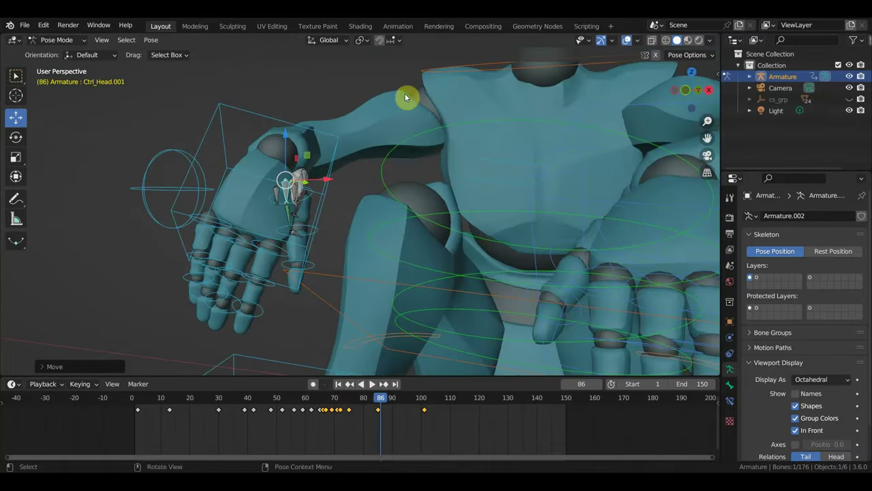
{"action": "key", "text": "g"}
{"action": "left_click", "coordinate": [411, 177]}
{"action": "middle_click_drag", "start_coordinate": [411, 177], "coordinate": [347, 200]}
{"action": "key", "text": "g"}
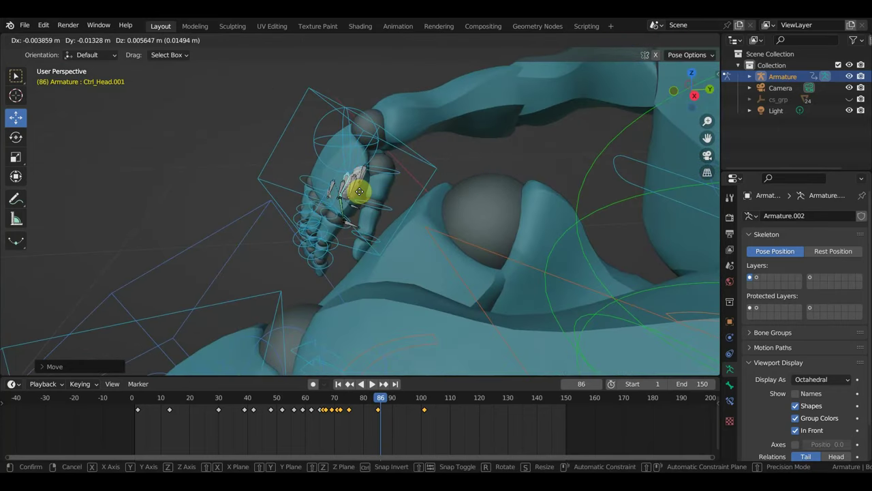
{"action": "left_click", "coordinate": [359, 191]}
Keyframe the frame 86 hand pose, then reposition the hand control at frame 88
{"action": "key", "text": "i"}
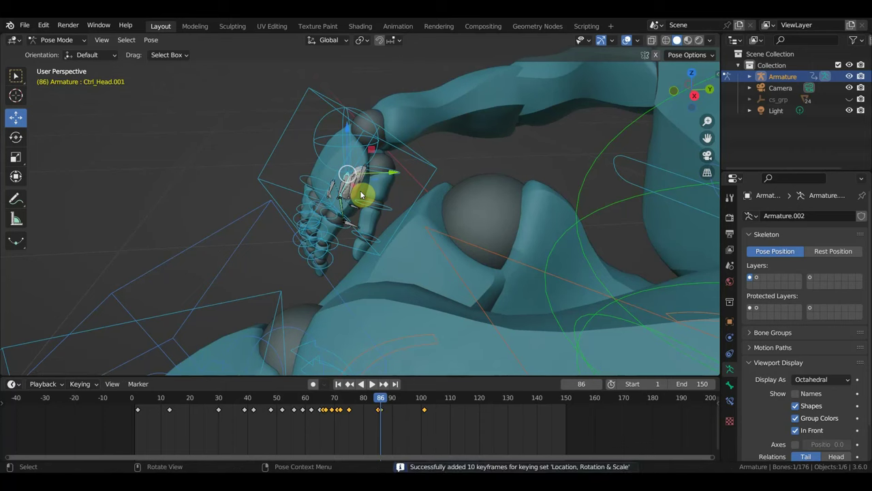
{"action": "left_click_drag", "start_coordinate": [380, 403], "coordinate": [388, 403]}
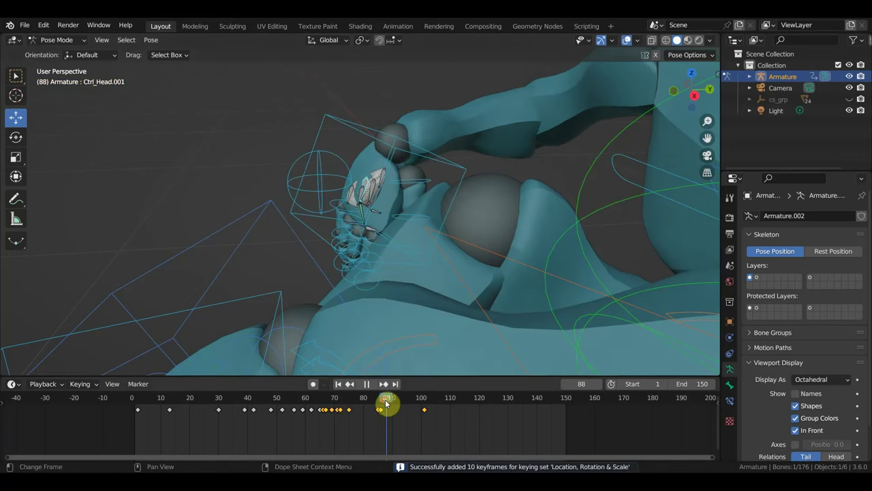
{"action": "mouse_move", "coordinate": [415, 245]}
{"action": "middle_mouse_down"}
{"action": "mouse_move", "coordinate": [481, 243]}
{"action": "mouse_move", "coordinate": [399, 220]}
{"action": "middle_mouse_up"}
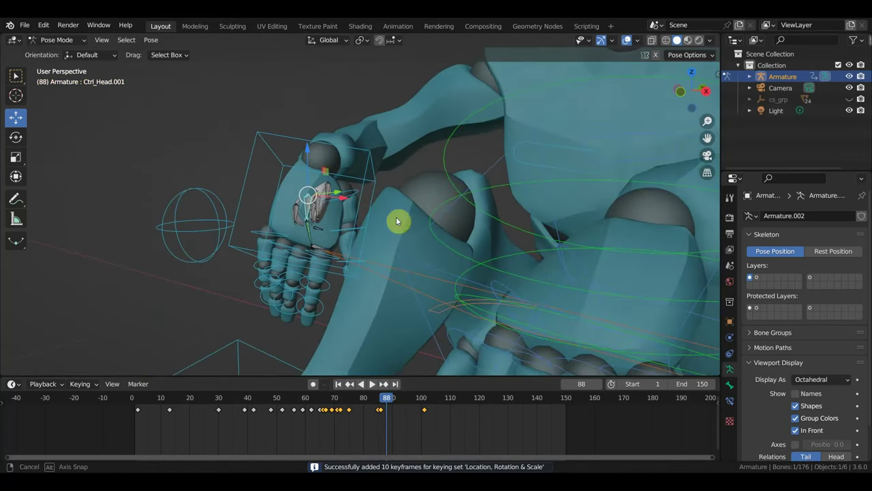
{"action": "key", "text": "g"}
{"action": "left_click", "coordinate": [405, 230]}
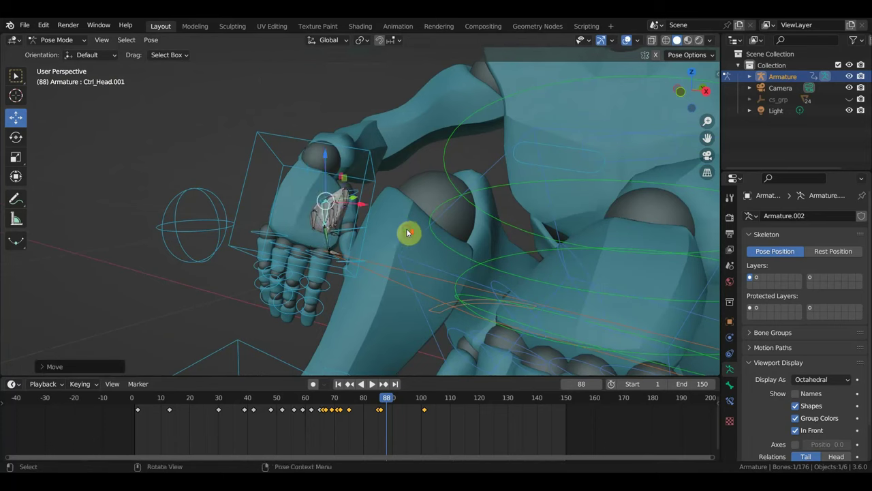
{"action": "middle_click_drag", "start_coordinate": [407, 232], "coordinate": [480, 309]}
{"action": "key", "text": "g"}
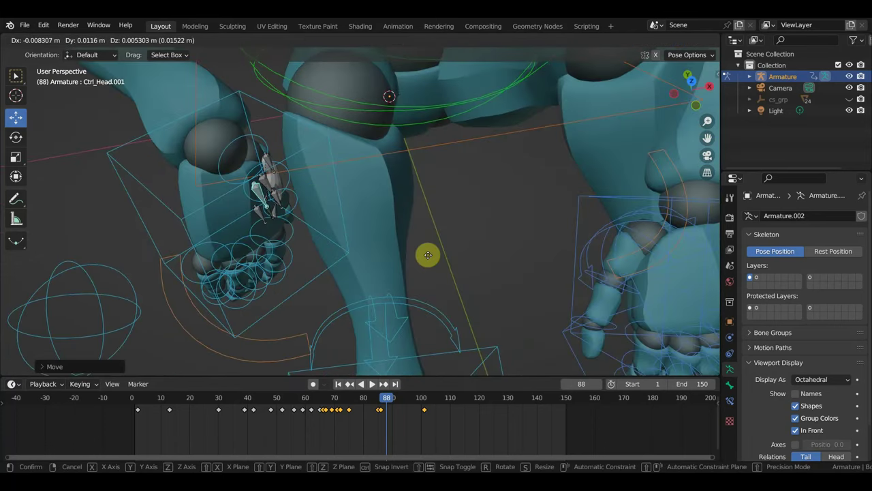
{"action": "left_click", "coordinate": [436, 254]}
Move and rotate the hand bones so they keep gripping the face piece
{"action": "mouse_move", "coordinate": [436, 255]}
{"action": "middle_mouse_down"}
{"action": "mouse_move", "coordinate": [375, 236]}
{"action": "mouse_move", "coordinate": [336, 202]}
{"action": "mouse_move", "coordinate": [360, 192]}
{"action": "mouse_move", "coordinate": [370, 190]}
{"action": "mouse_move", "coordinate": [347, 287]}
{"action": "mouse_move", "coordinate": [284, 312]}
{"action": "mouse_move", "coordinate": [486, 236]}
{"action": "middle_mouse_up"}
{"action": "key", "text": "g"}
{"action": "left_click", "coordinate": [372, 198]}
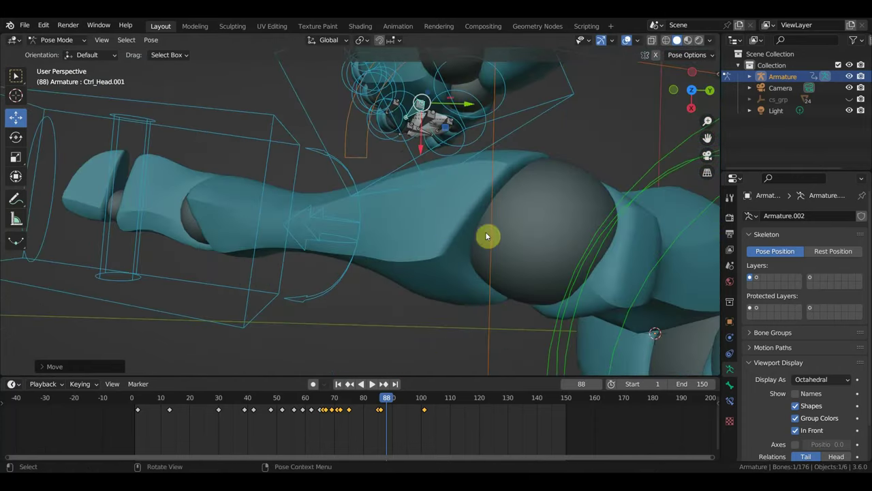
{"action": "key", "text": "r"}
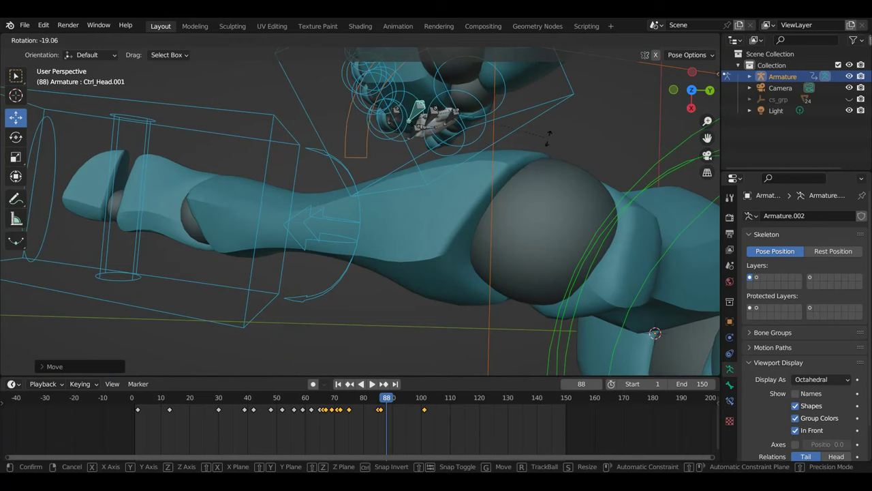
{"action": "left_click", "coordinate": [548, 140]}
{"action": "key", "text": "g"}
{"action": "left_click", "coordinate": [547, 163]}
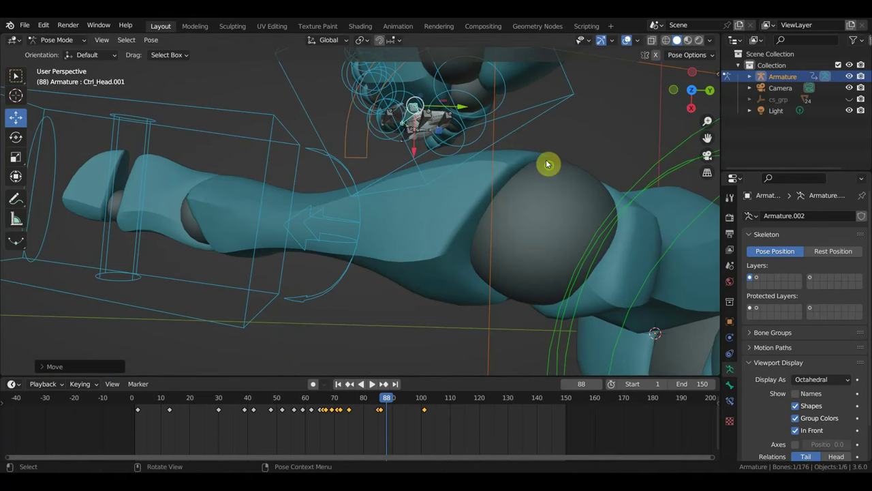
{"action": "middle_click_drag", "start_coordinate": [547, 163], "coordinate": [604, 58]}
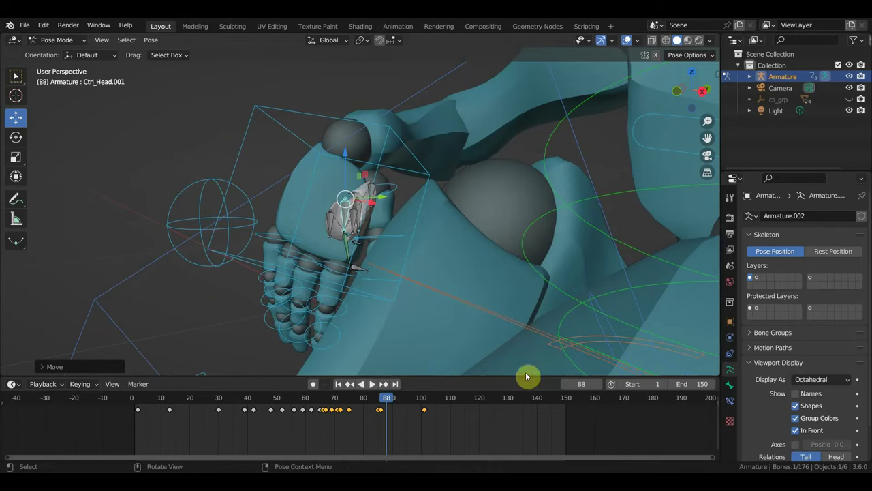
{"action": "mouse_move", "coordinate": [525, 374]}
{"action": "middle_mouse_down"}
{"action": "mouse_move", "coordinate": [456, 296]}
{"action": "mouse_move", "coordinate": [506, 305]}
{"action": "mouse_move", "coordinate": [497, 299]}
{"action": "middle_mouse_up"}
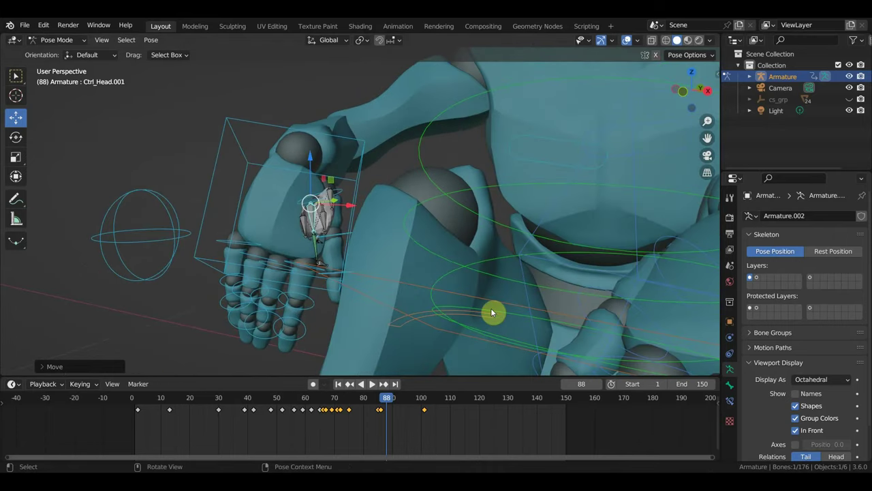
Keyframe the frame 88 pose, return to frame 82, and move Ctrl_Head.001 beside the hand
{"action": "key", "text": "i"}
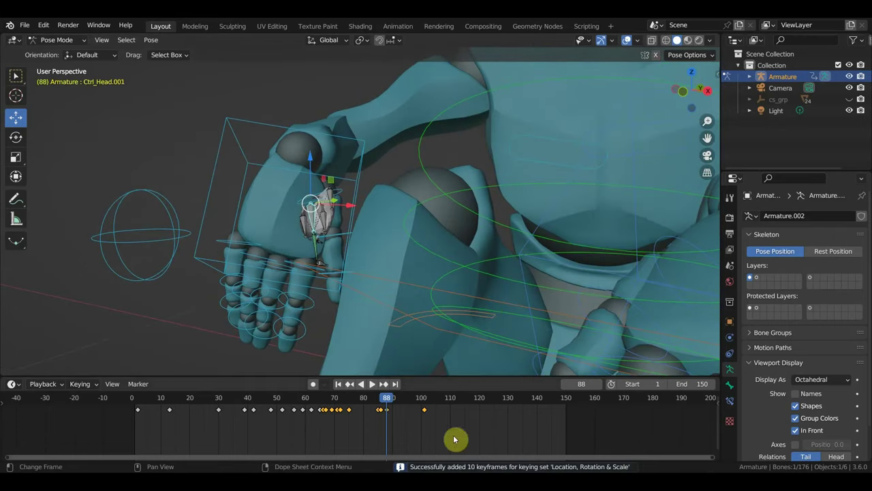
{"action": "left_click_drag", "start_coordinate": [389, 405], "coordinate": [370, 402]}
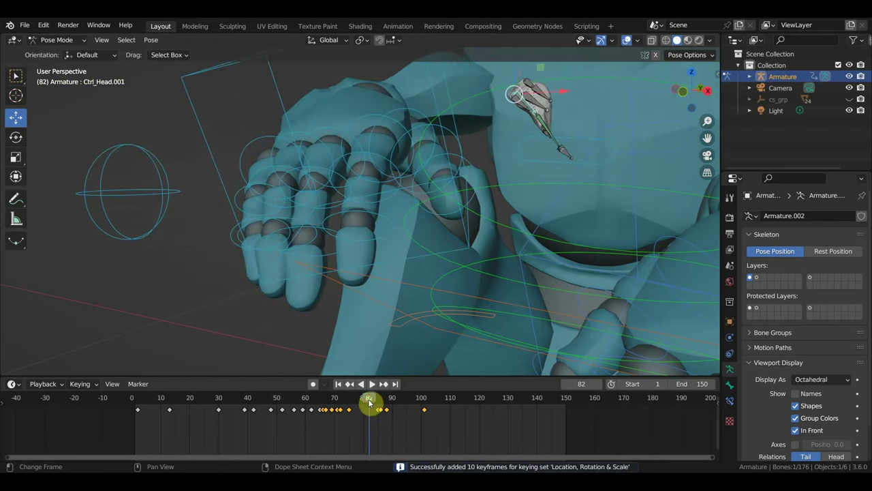
{"action": "mouse_move", "coordinate": [559, 217]}
{"action": "middle_mouse_down"}
{"action": "mouse_move", "coordinate": [541, 237]}
{"action": "mouse_move", "coordinate": [568, 218]}
{"action": "middle_mouse_up"}
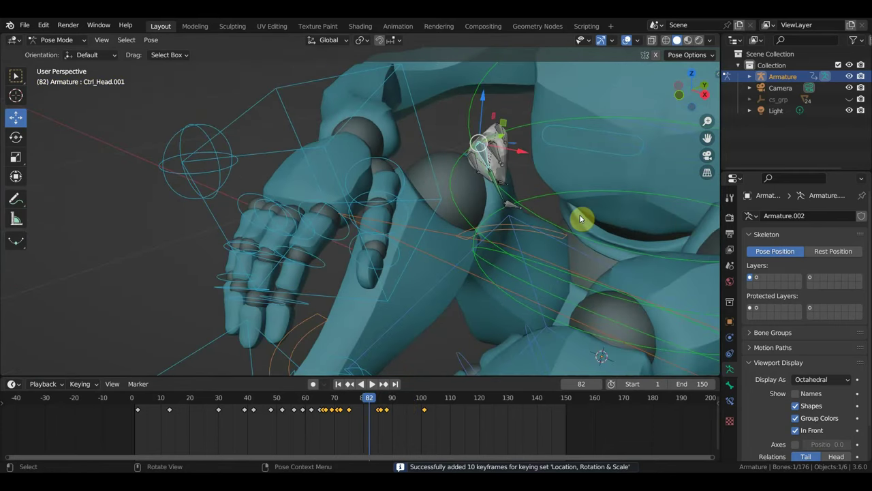
{"action": "key", "text": "g"}
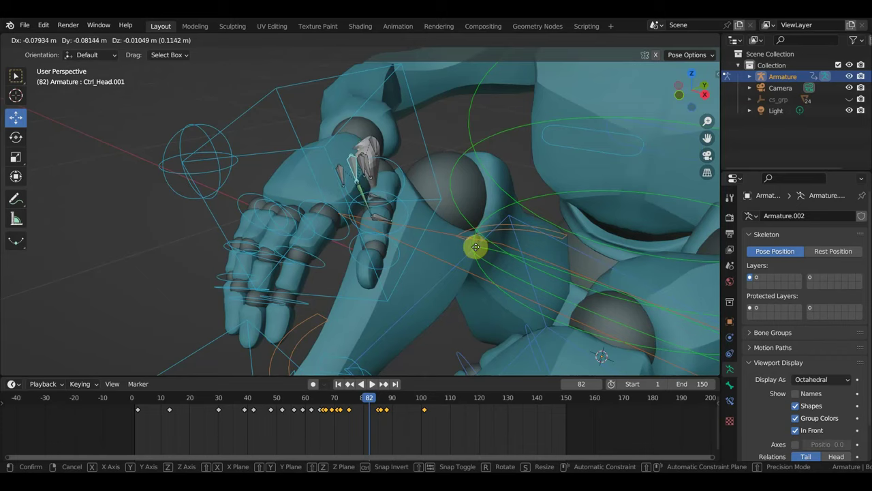
{"action": "left_click", "coordinate": [476, 250]}
{"action": "mouse_move", "coordinate": [475, 251]}
{"action": "middle_mouse_down"}
{"action": "mouse_move", "coordinate": [461, 298]}
{"action": "mouse_move", "coordinate": [427, 323]}
{"action": "mouse_move", "coordinate": [448, 307]}
{"action": "mouse_move", "coordinate": [502, 316]}
{"action": "mouse_move", "coordinate": [497, 338]}
{"action": "middle_mouse_up"}
{"action": "key", "text": "g"}
{"action": "left_click", "coordinate": [428, 313]}
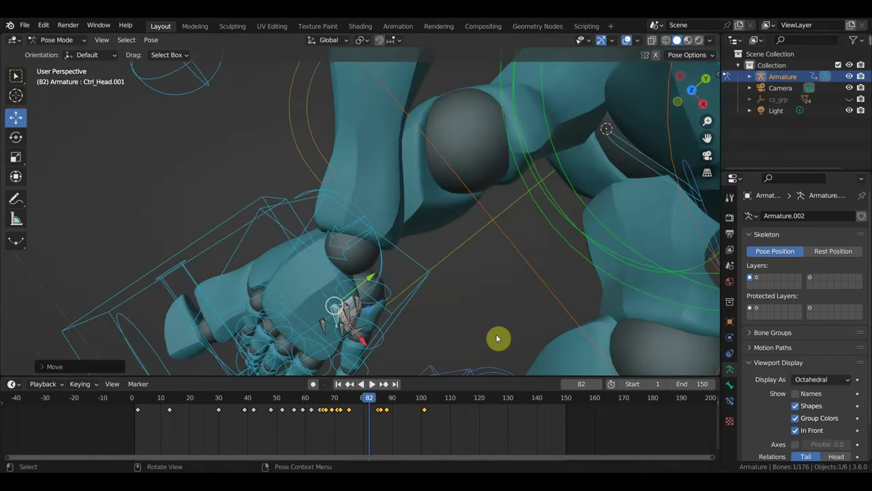
Rotate and reposition Ctrl_Head.001 into the hand and keyframe it at frame 82
{"action": "key", "text": "r"}
{"action": "left_click", "coordinate": [494, 103]}
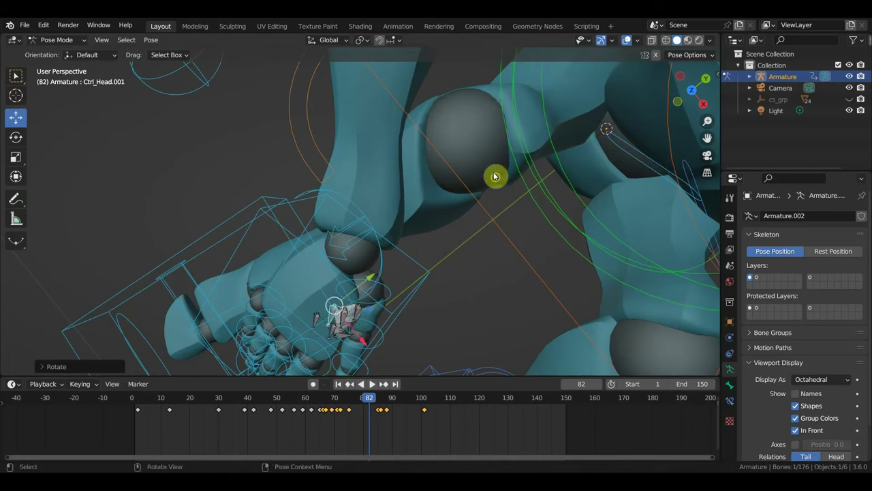
{"action": "mouse_move", "coordinate": [494, 176]}
{"action": "middle_mouse_down"}
{"action": "mouse_move", "coordinate": [543, 86]}
{"action": "mouse_move", "coordinate": [510, 80]}
{"action": "mouse_move", "coordinate": [576, 72]}
{"action": "mouse_move", "coordinate": [443, 66]}
{"action": "mouse_move", "coordinate": [609, 117]}
{"action": "middle_mouse_up"}
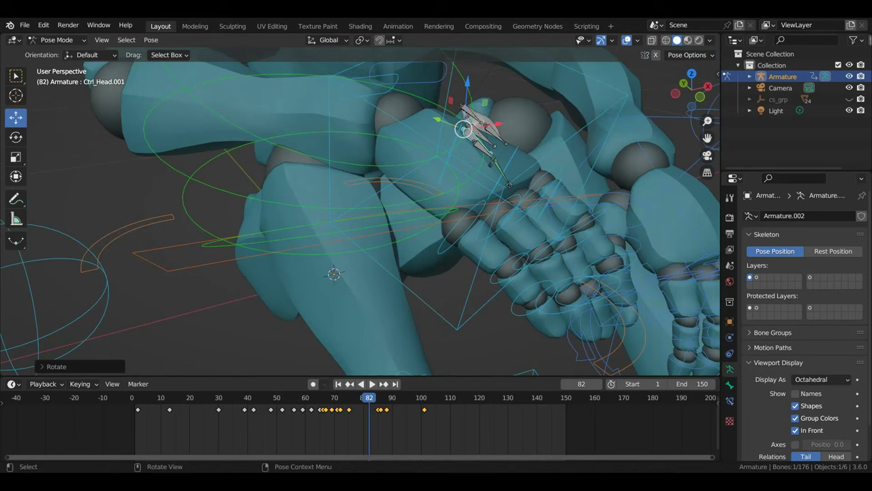
{"action": "key", "text": "g"}
{"action": "key", "text": "Escape"}
{"action": "key", "text": "g"}
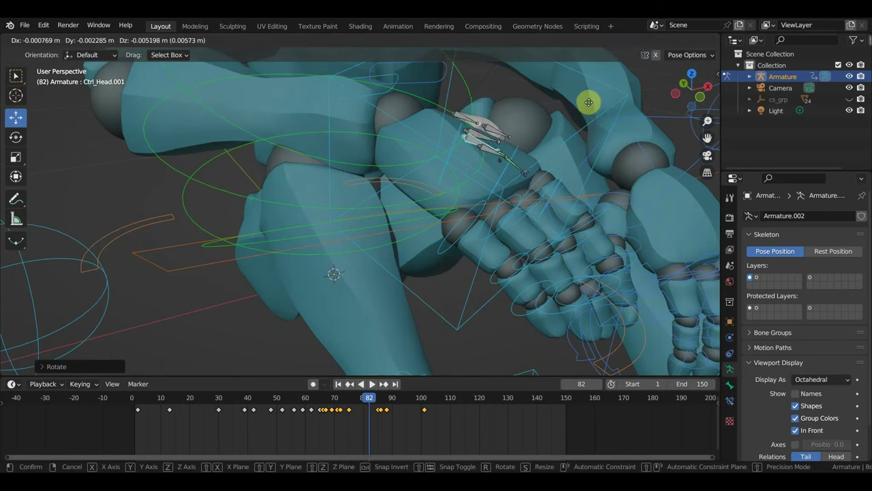
{"action": "left_click", "coordinate": [589, 103]}
{"action": "mouse_move", "coordinate": [588, 103]}
{"action": "middle_mouse_down"}
{"action": "mouse_move", "coordinate": [496, 128]}
{"action": "mouse_move", "coordinate": [467, 124]}
{"action": "mouse_move", "coordinate": [433, 138]}
{"action": "middle_mouse_up"}
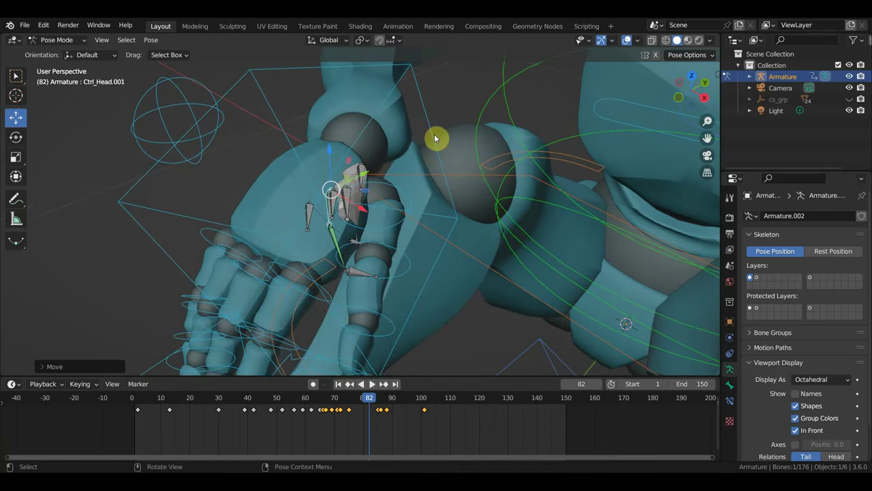
{"action": "key", "text": "i"}
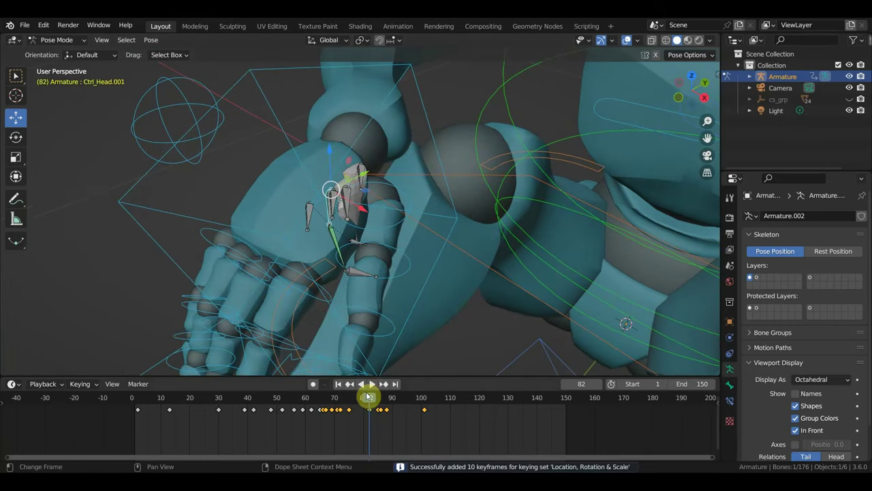
Go back to frame 78 and zoom in on the hand and head rig
{"action": "left_click_drag", "start_coordinate": [368, 397], "coordinate": [358, 398]}
{"action": "scroll", "coordinate": [468, 316], "scroll_direction": "down", "scroll_amount": 3}
{"action": "mouse_move", "coordinate": [543, 293]}
{"action": "middle_mouse_down"}
{"action": "mouse_move", "coordinate": [509, 305]}
{"action": "mouse_move", "coordinate": [467, 224]}
{"action": "mouse_move", "coordinate": [491, 208]}
{"action": "middle_mouse_up"}
{"action": "scroll", "coordinate": [504, 305], "scroll_direction": "up", "scroll_amount": 5}
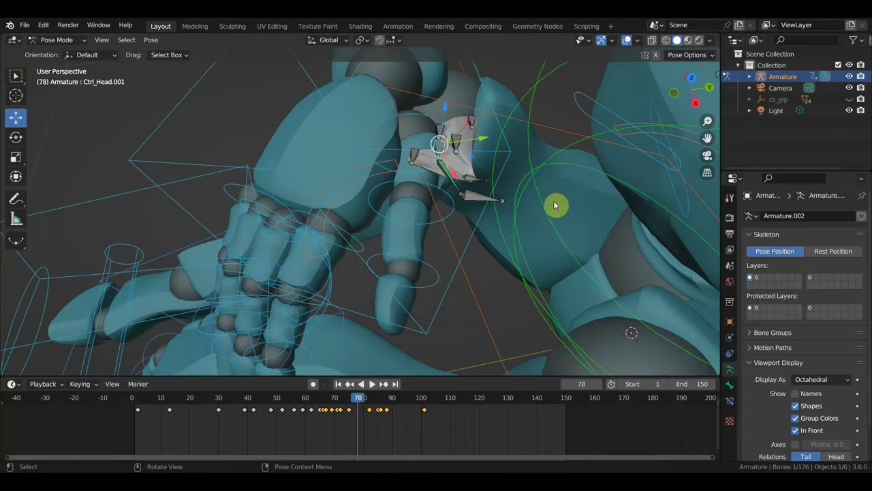
Nudge Ctrl_Head.001 against the hand, keyframe it at frame 78, then jump to frame 95
{"action": "key", "text": "g"}
{"action": "left_click", "coordinate": [494, 195]}
{"action": "mouse_move", "coordinate": [496, 195]}
{"action": "middle_mouse_down"}
{"action": "mouse_move", "coordinate": [551, 184]}
{"action": "mouse_move", "coordinate": [554, 168]}
{"action": "mouse_move", "coordinate": [506, 209]}
{"action": "mouse_move", "coordinate": [439, 218]}
{"action": "mouse_move", "coordinate": [438, 208]}
{"action": "mouse_move", "coordinate": [536, 250]}
{"action": "mouse_move", "coordinate": [526, 240]}
{"action": "mouse_move", "coordinate": [586, 224]}
{"action": "mouse_move", "coordinate": [616, 227]}
{"action": "middle_mouse_up"}
{"action": "key", "text": "g"}
{"action": "left_click", "coordinate": [443, 213]}
{"action": "key", "text": "g"}
{"action": "left_click", "coordinate": [520, 238]}
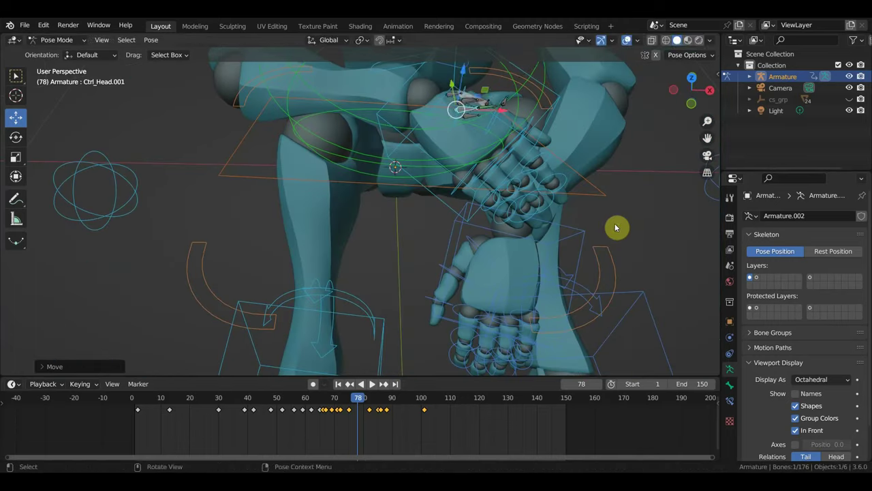
{"action": "key", "text": "g"}
{"action": "left_click", "coordinate": [622, 222]}
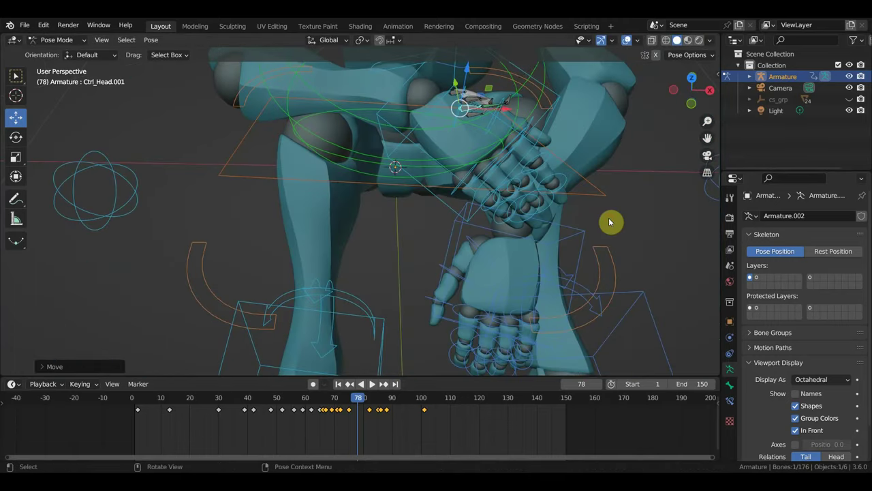
{"action": "key", "text": "i"}
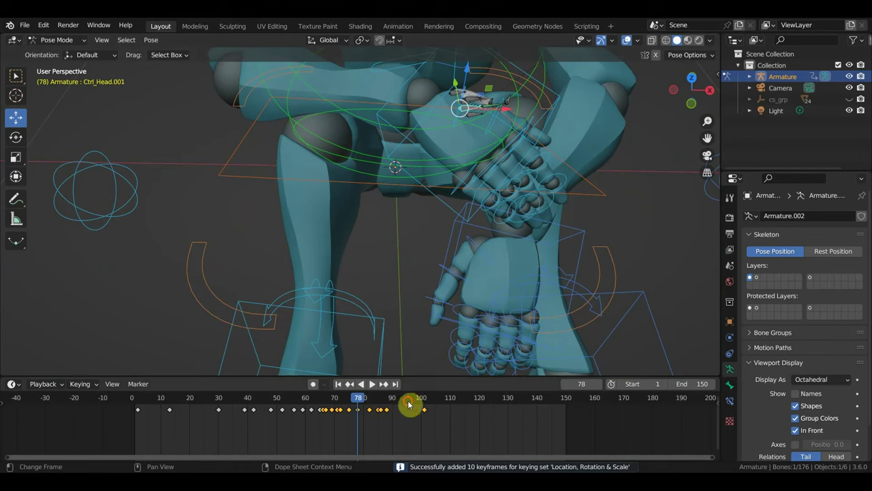
{"action": "left_click", "coordinate": [408, 404]}
{"action": "mouse_move", "coordinate": [498, 283]}
{"action": "middle_mouse_down"}
{"action": "mouse_move", "coordinate": [522, 237]}
{"action": "mouse_move", "coordinate": [454, 238]}
{"action": "middle_mouse_up"}
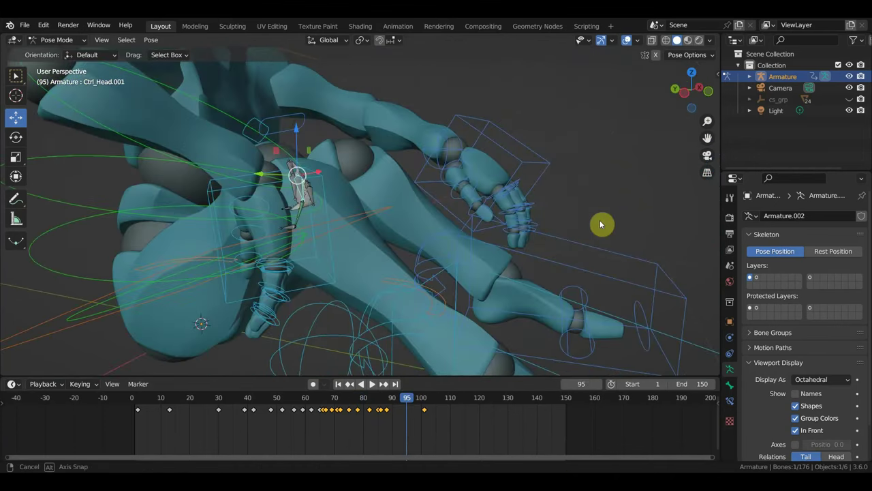
Move and scale Ctrl_Head.001 into the hand, key it at frame 95, then scrub to frame 97
{"action": "key", "text": "g"}
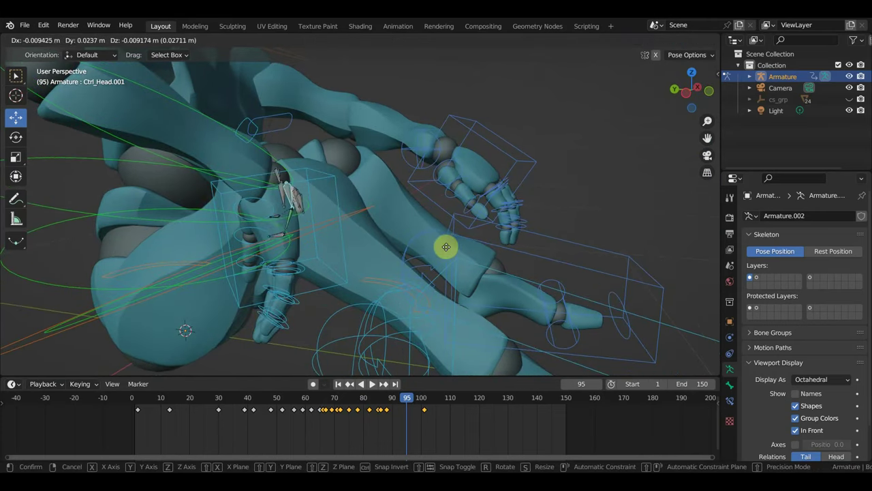
{"action": "left_click", "coordinate": [444, 250]}
{"action": "middle_click_drag", "start_coordinate": [444, 253], "coordinate": [346, 250]}
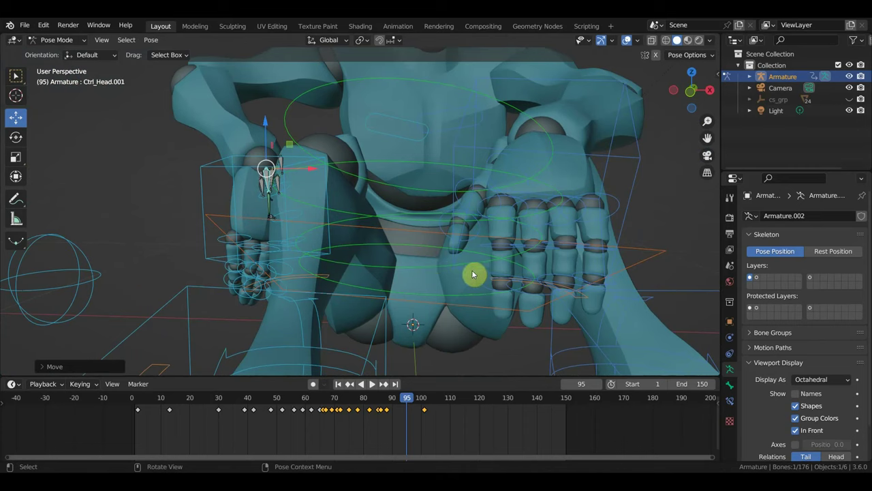
{"action": "key", "text": "s"}
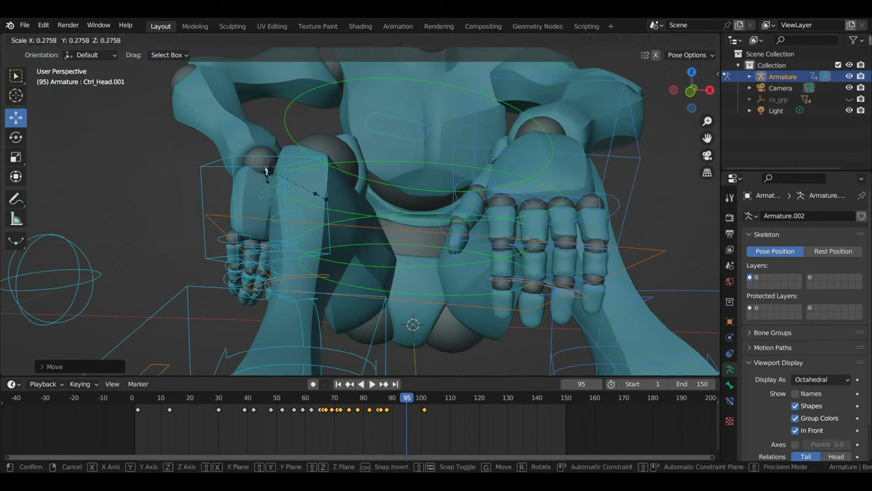
{"action": "left_click", "coordinate": [270, 173]}
{"action": "middle_click_drag", "start_coordinate": [278, 172], "coordinate": [489, 201]}
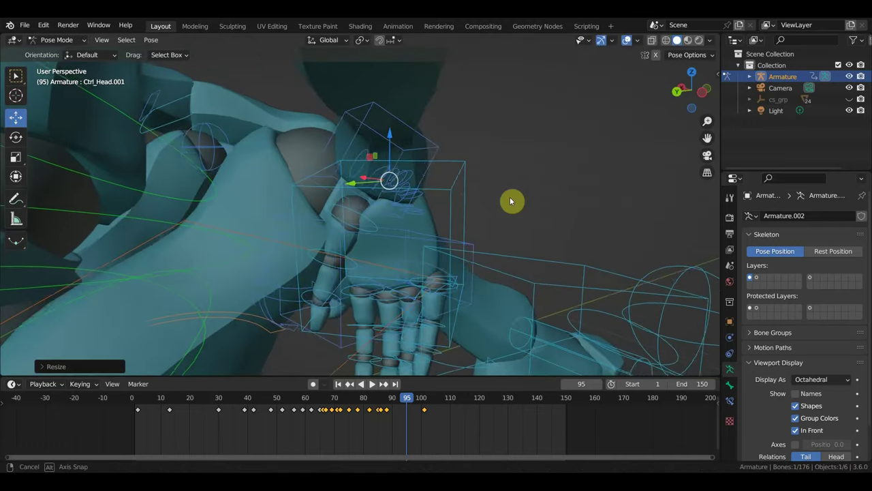
{"action": "key", "text": "g"}
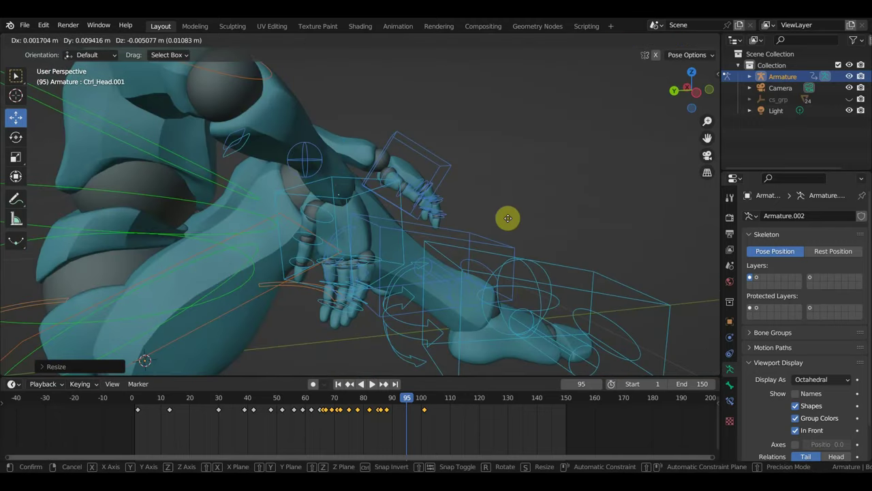
{"action": "left_click", "coordinate": [423, 254]}
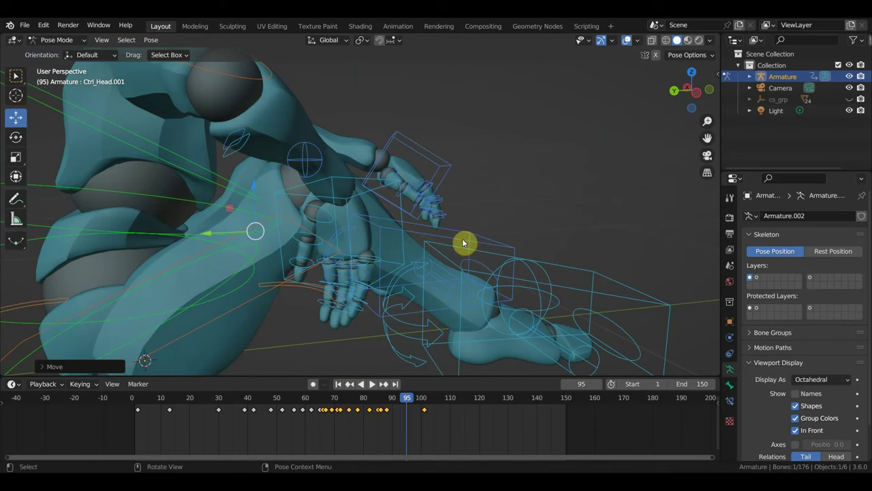
{"action": "key", "text": "i"}
{"action": "middle_click_drag", "start_coordinate": [477, 249], "coordinate": [406, 273]}
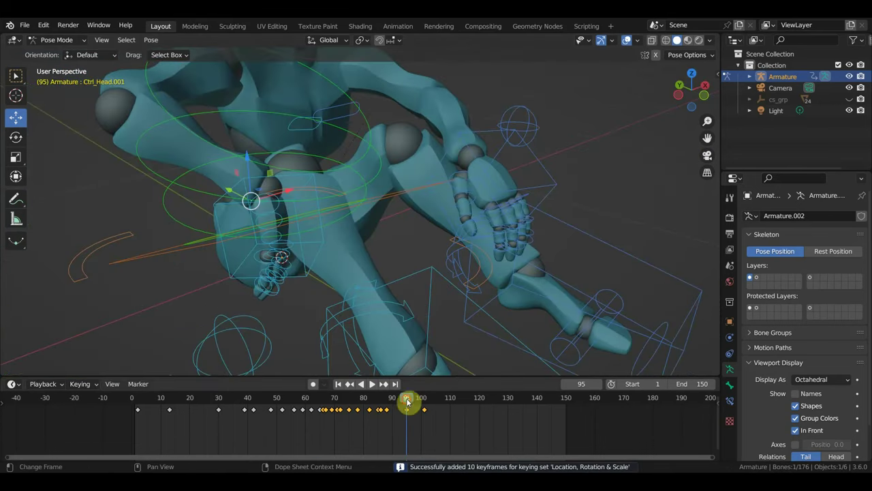
{"action": "mouse_move", "coordinate": [407, 402]}
{"action": "left_mouse_down"}
{"action": "mouse_move", "coordinate": [412, 412]}
{"action": "mouse_move", "coordinate": [454, 423]}
{"action": "left_mouse_up"}
At frame 112, scale and move Ctrl_Head.001 into the hand, key it, then preview the motion
{"action": "mouse_move", "coordinate": [479, 316]}
{"action": "middle_mouse_down"}
{"action": "mouse_move", "coordinate": [443, 315]}
{"action": "mouse_move", "coordinate": [519, 287]}
{"action": "middle_mouse_up"}
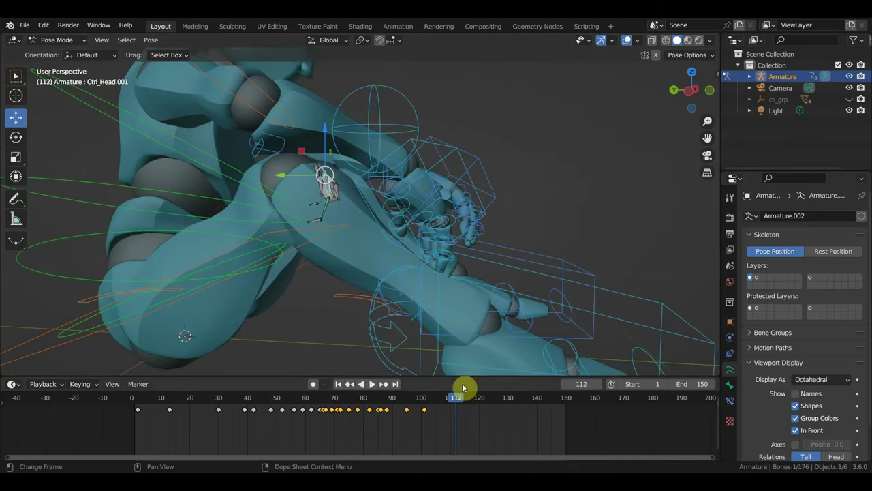
{"action": "key", "text": "s"}
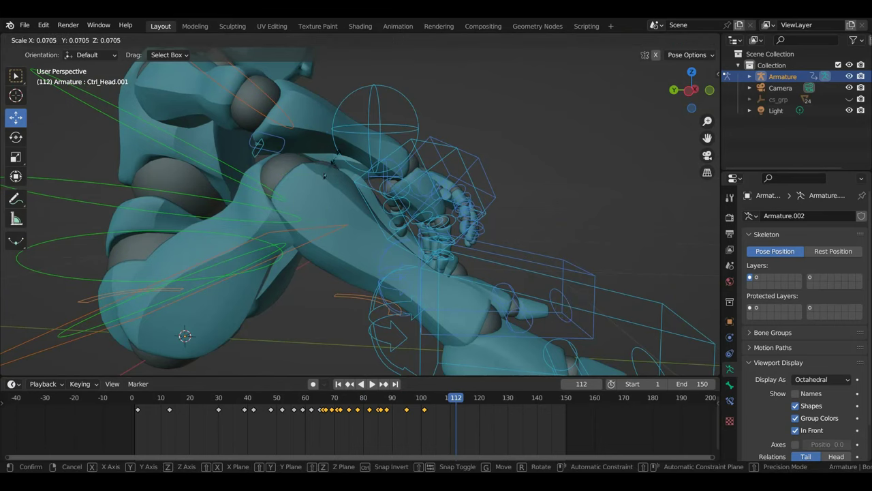
{"action": "left_click", "coordinate": [330, 173]}
{"action": "key", "text": "g"}
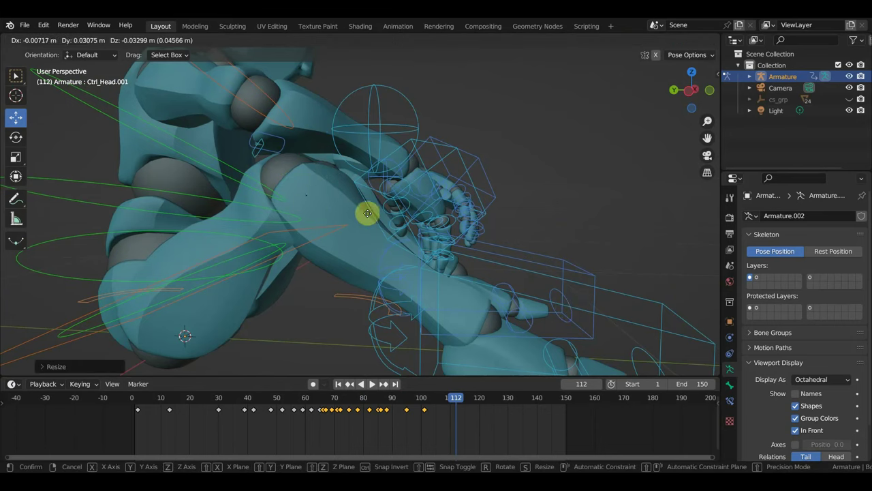
{"action": "left_click", "coordinate": [366, 218]}
{"action": "middle_click_drag", "start_coordinate": [366, 218], "coordinate": [273, 253]}
{"action": "key", "text": "g"}
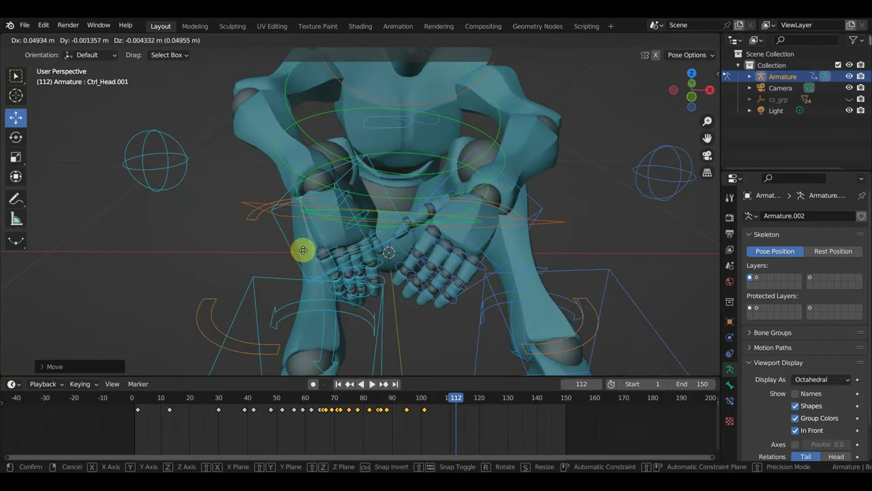
{"action": "left_click", "coordinate": [315, 258]}
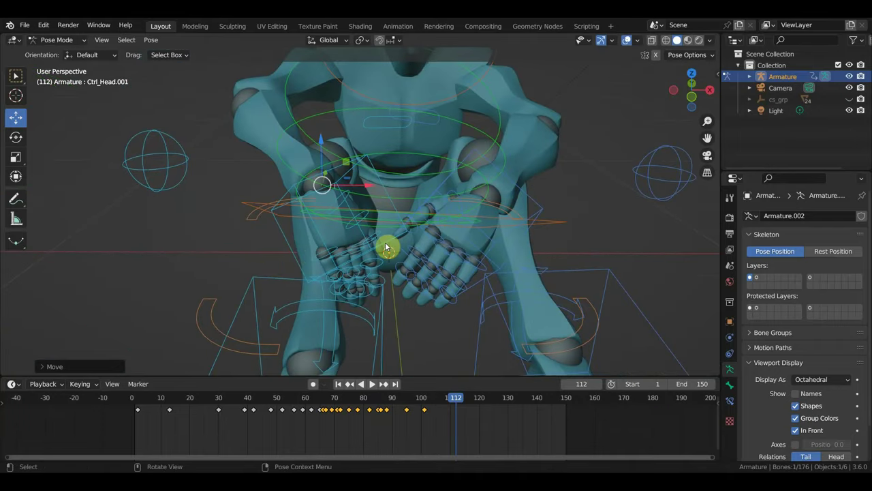
{"action": "key", "text": "i"}
{"action": "left_click", "coordinate": [451, 404]}
{"action": "key", "text": "space"}
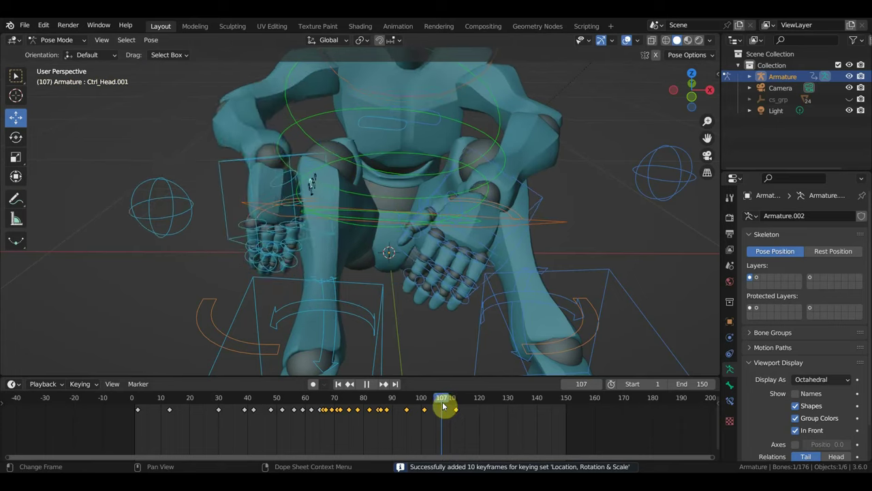
{"action": "mouse_move", "coordinate": [451, 405]}
{"action": "left_mouse_down"}
{"action": "mouse_move", "coordinate": [426, 409]}
{"action": "mouse_move", "coordinate": [456, 420]}
{"action": "mouse_move", "coordinate": [424, 416]}
{"action": "left_mouse_up"}
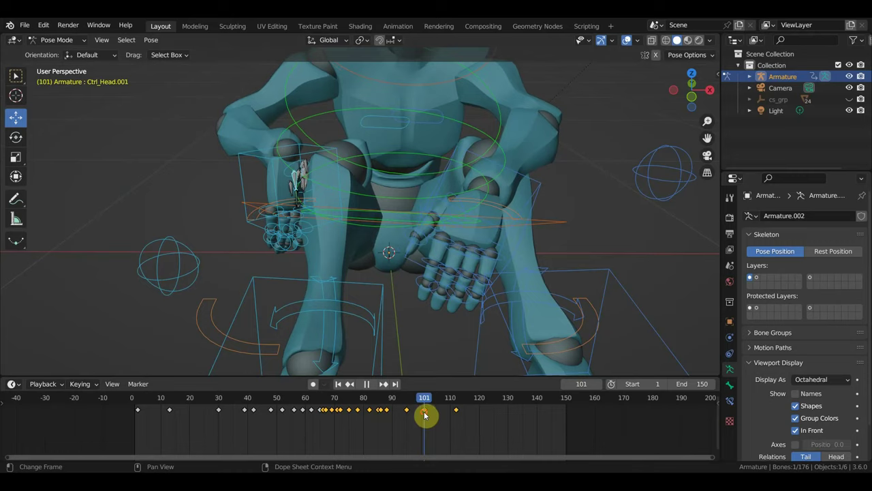
At frame 101, drop a scale attempt, move the head bone into the hand, and key all bones
{"action": "middle_click_drag", "start_coordinate": [424, 333], "coordinate": [563, 302]}
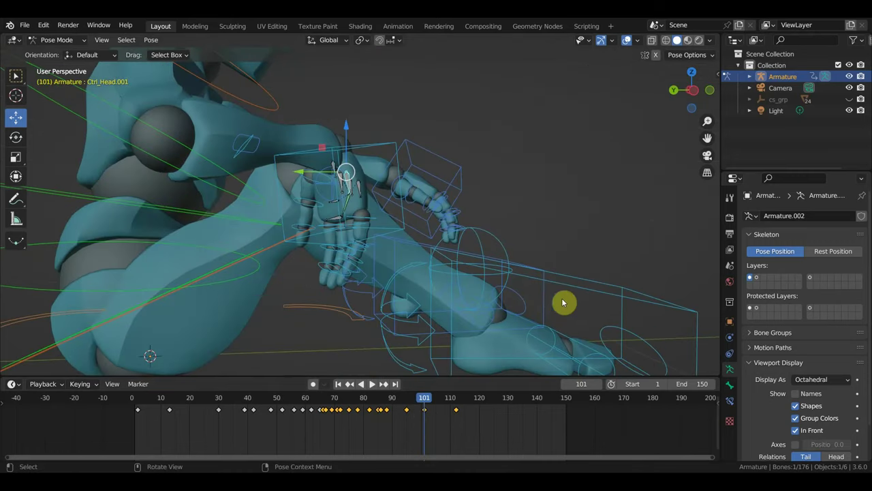
{"action": "key", "text": "s"}
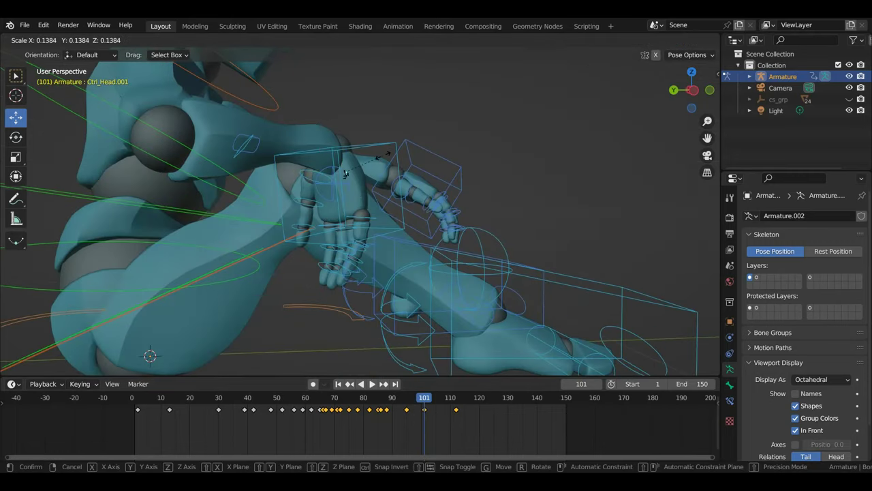
{"action": "right_click", "coordinate": [350, 173]}
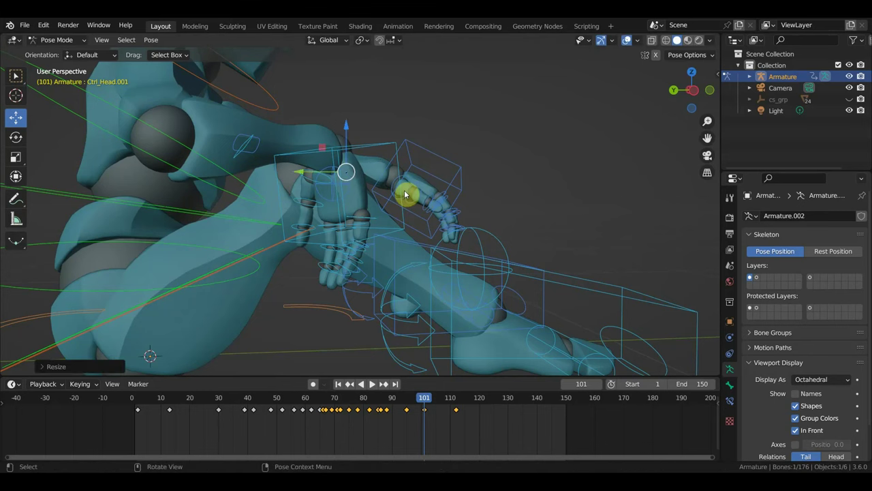
{"action": "key", "text": "g"}
{"action": "left_click", "coordinate": [362, 230]}
{"action": "middle_click_drag", "start_coordinate": [362, 231], "coordinate": [263, 249]}
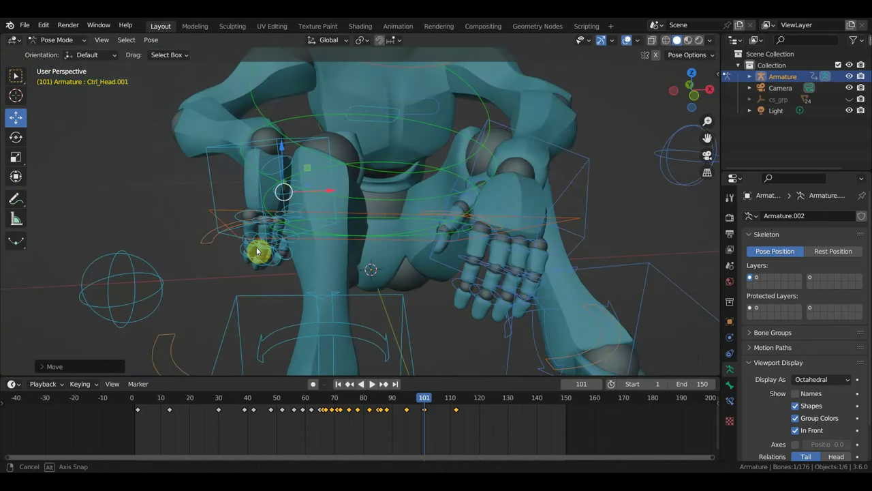
{"action": "key", "text": "g"}
{"action": "left_click", "coordinate": [321, 240]}
{"action": "key", "text": "a"}
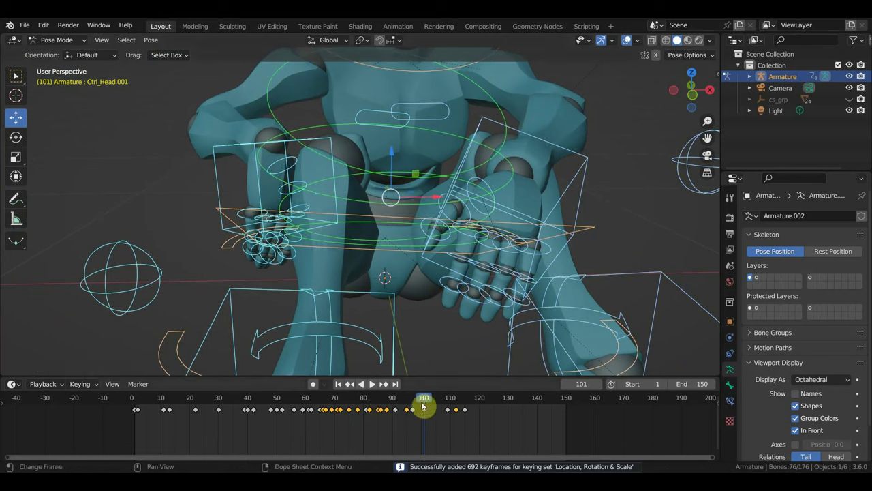
{"action": "mouse_move", "coordinate": [425, 405]}
{"action": "left_mouse_down"}
{"action": "mouse_move", "coordinate": [498, 412]}
{"action": "mouse_move", "coordinate": [292, 411]}
{"action": "mouse_move", "coordinate": [326, 409]}
{"action": "left_mouse_up"}
Orbit the view, then play and scrub the sitting animation, stopping on frame 48
{"action": "mouse_move", "coordinate": [365, 294]}
{"action": "middle_mouse_down"}
{"action": "mouse_move", "coordinate": [452, 203]}
{"action": "mouse_move", "coordinate": [421, 315]}
{"action": "mouse_move", "coordinate": [321, 307]}
{"action": "middle_mouse_up"}
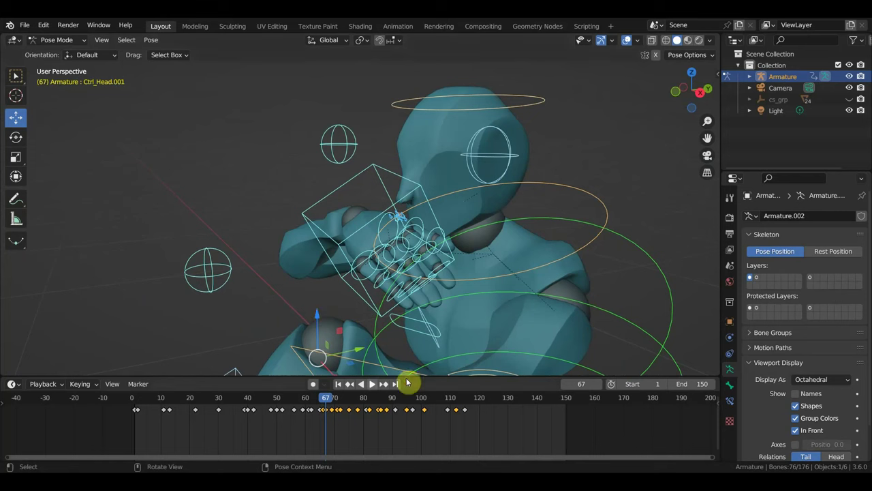
{"action": "key", "text": "space"}
{"action": "mouse_move", "coordinate": [348, 403]}
{"action": "left_mouse_down"}
{"action": "mouse_move", "coordinate": [405, 420]}
{"action": "mouse_move", "coordinate": [243, 409]}
{"action": "mouse_move", "coordinate": [272, 409]}
{"action": "left_mouse_up"}
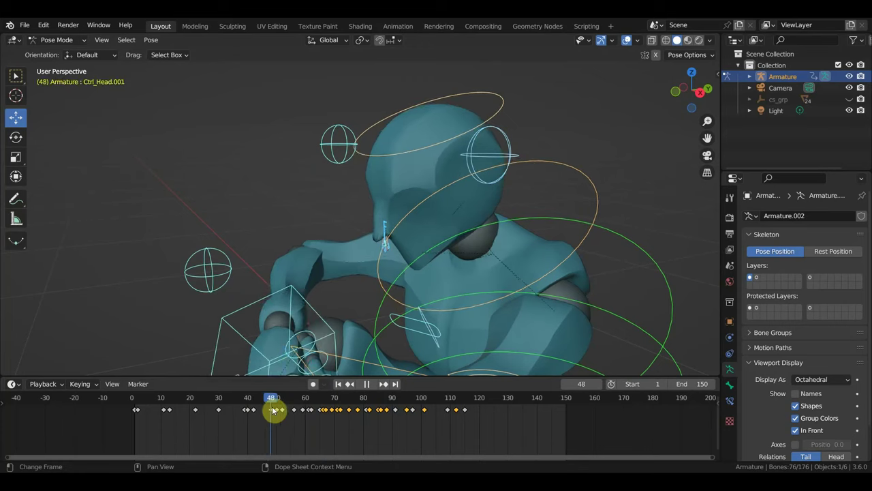
{"action": "left_click", "coordinate": [555, 89]}
Hide the viewport overlays, orbit to the front, and replay the animation from the start
{"action": "left_click", "coordinate": [628, 41]}
{"action": "mouse_move", "coordinate": [516, 253]}
{"action": "middle_mouse_down"}
{"action": "mouse_move", "coordinate": [594, 252]}
{"action": "mouse_move", "coordinate": [537, 283]}
{"action": "mouse_move", "coordinate": [534, 230]}
{"action": "mouse_move", "coordinate": [621, 254]}
{"action": "mouse_move", "coordinate": [586, 249]}
{"action": "mouse_move", "coordinate": [611, 258]}
{"action": "mouse_move", "coordinate": [613, 243]}
{"action": "mouse_move", "coordinate": [518, 286]}
{"action": "middle_mouse_up"}
{"action": "scroll", "coordinate": [536, 235], "scroll_direction": "up", "scroll_amount": 4}
{"action": "left_click", "coordinate": [136, 400]}
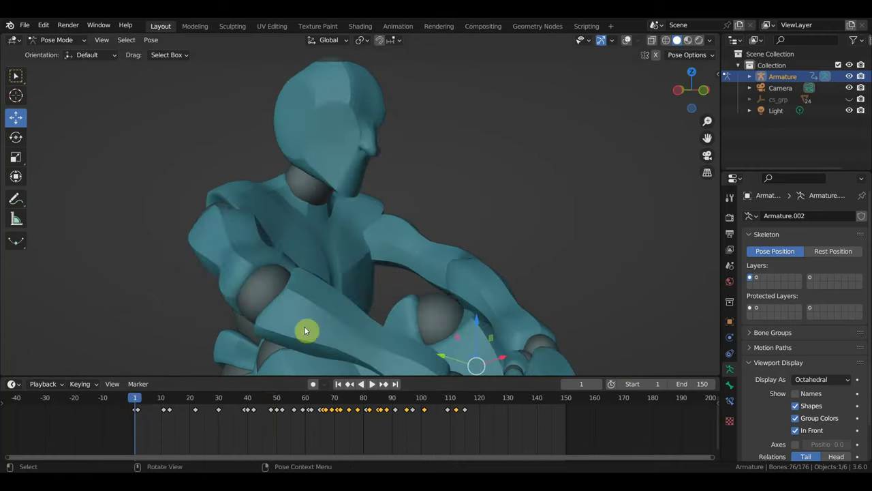
{"action": "key", "text": "space"}
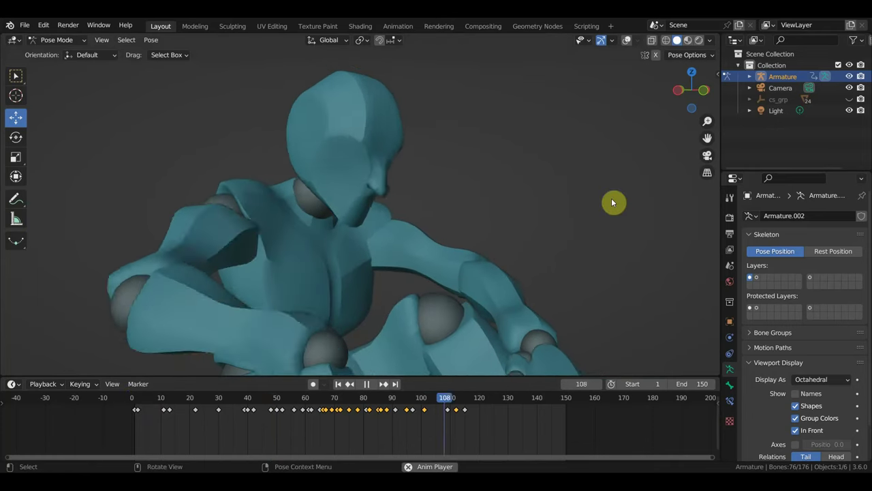
{"action": "key", "text": "space"}
Orbit around the character and resume playback, stopping at frame 132
{"action": "mouse_move", "coordinate": [612, 198]}
{"action": "middle_mouse_down"}
{"action": "mouse_move", "coordinate": [596, 219]}
{"action": "mouse_move", "coordinate": [473, 218]}
{"action": "middle_mouse_up"}
{"action": "key", "text": "space"}
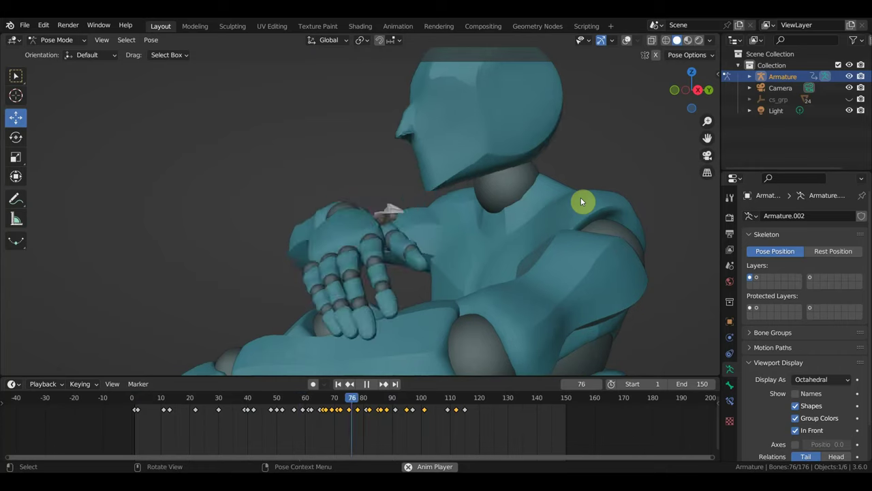
{"action": "key", "text": "space"}
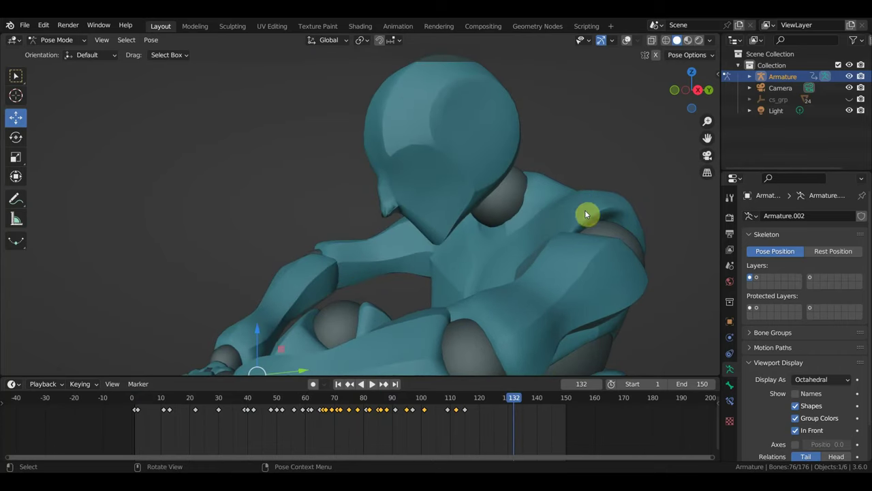
{"action": "scroll", "coordinate": [178, 416], "scroll_direction": "down", "scroll_amount": 2}
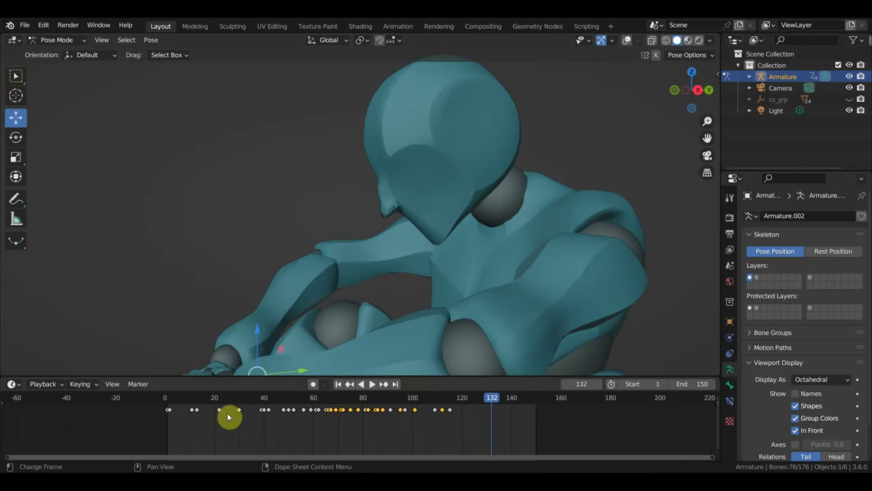
Return to frame 1, undo an accidental bone scale, and begin scaling all keyframes
{"action": "left_click", "coordinate": [168, 400]}
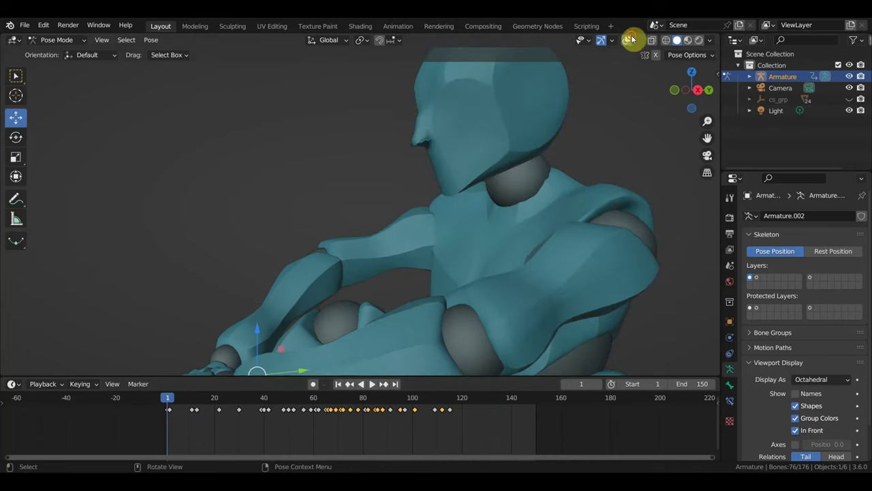
{"action": "scroll", "coordinate": [453, 247], "scroll_direction": "down", "scroll_amount": 4}
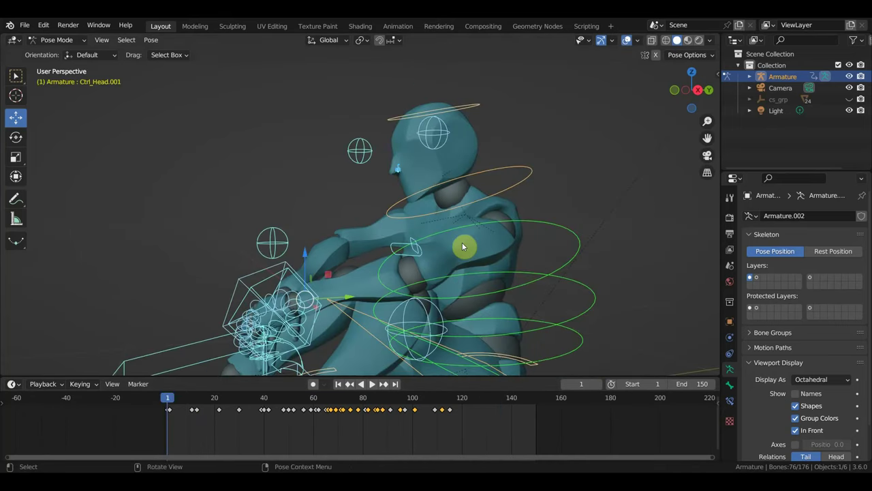
{"action": "key", "text": "s"}
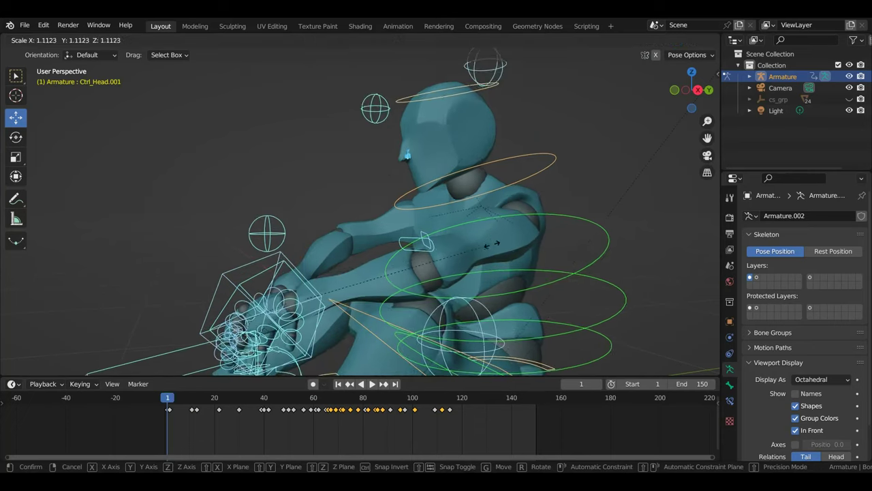
{"action": "left_click", "coordinate": [479, 242]}
{"action": "key", "text": "ctrl+z"}
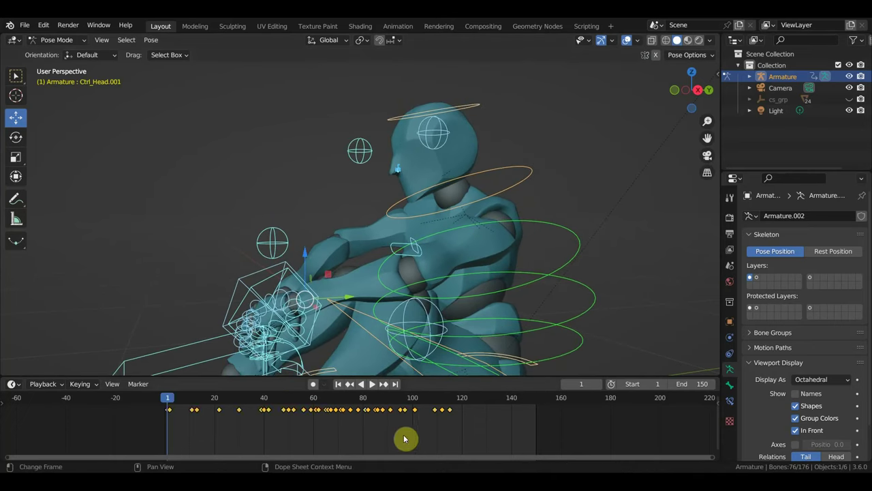
{"action": "key", "text": "s"}
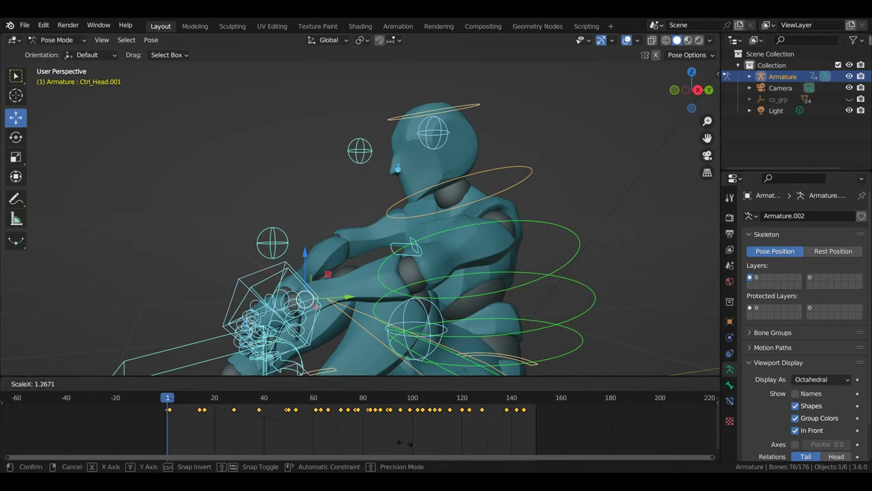
Stretch the keyframes to about 200 frames, set End to 200, and test playback
{"action": "left_click", "coordinate": [488, 453]}
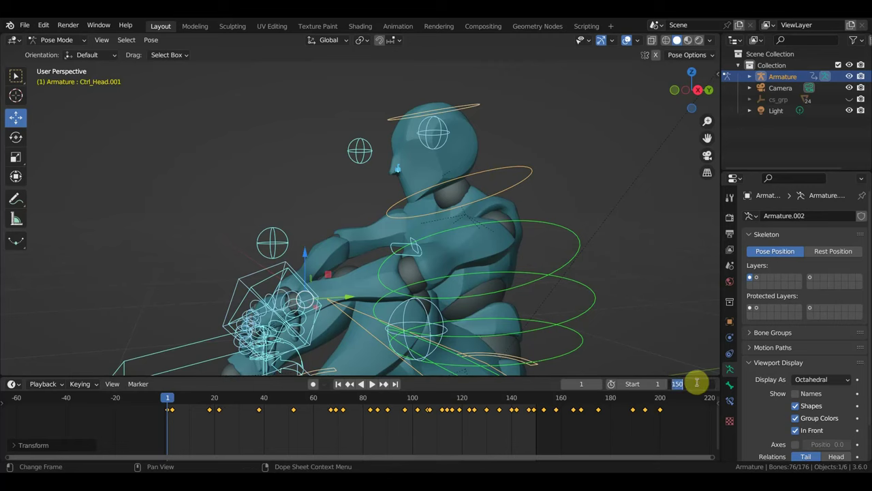
{"action": "type", "text": "200"}
{"action": "key", "text": "Return"}
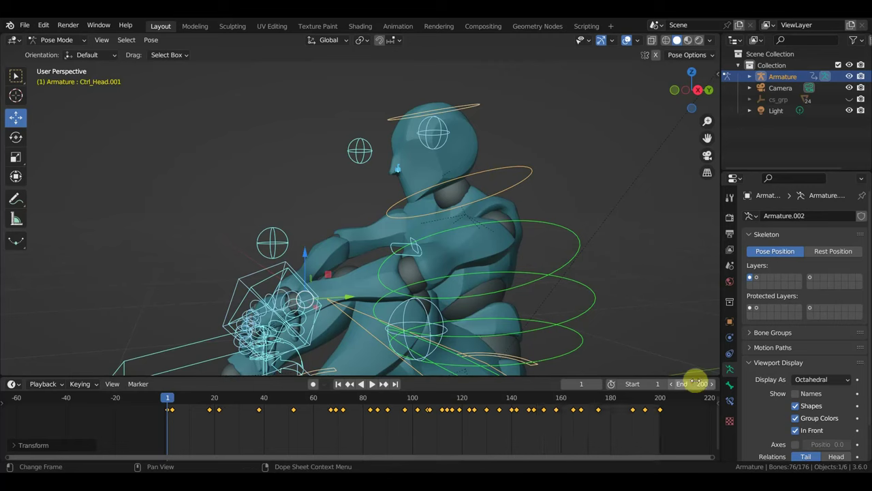
{"action": "key", "text": "space"}
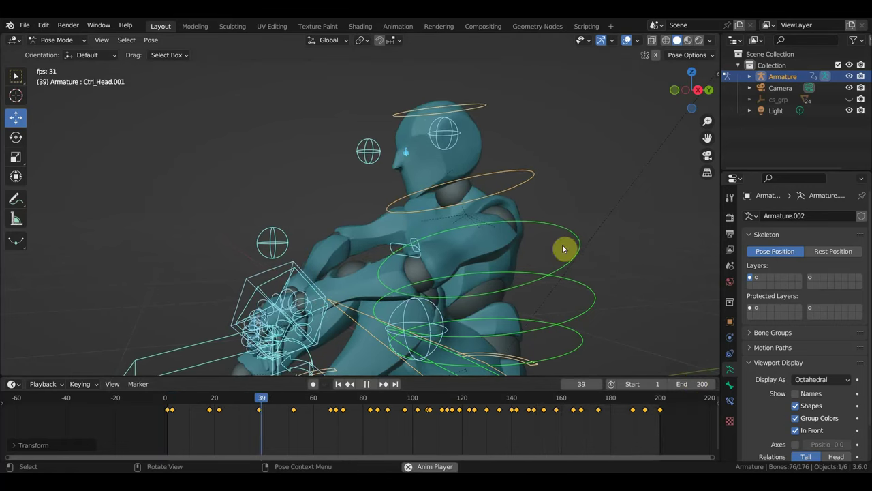
{"action": "key", "text": "space"}
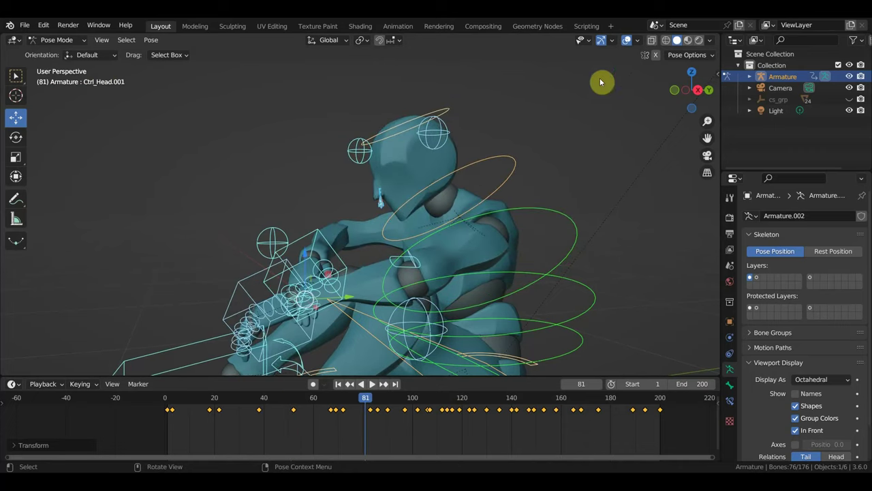
With overlays hidden, replay from the start to frame 192, then show the rig again
{"action": "left_click", "coordinate": [626, 40]}
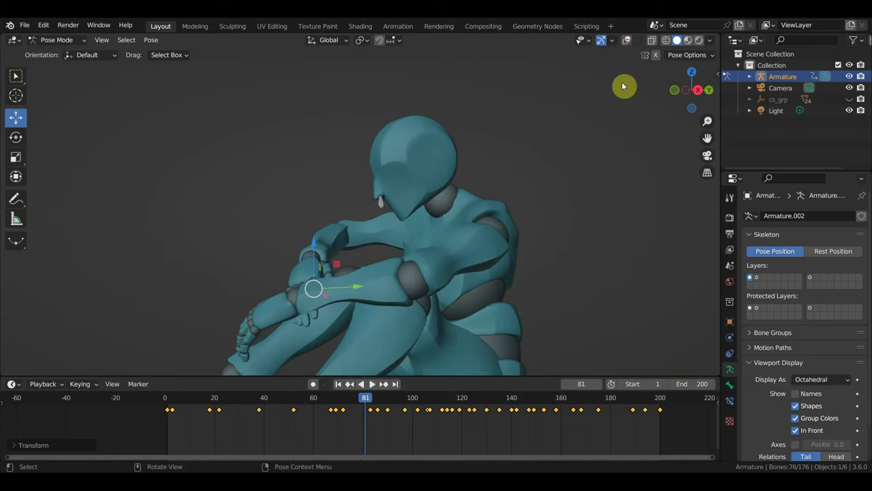
{"action": "scroll", "coordinate": [583, 198], "scroll_direction": "up", "scroll_amount": 5}
{"action": "left_click", "coordinate": [170, 404]}
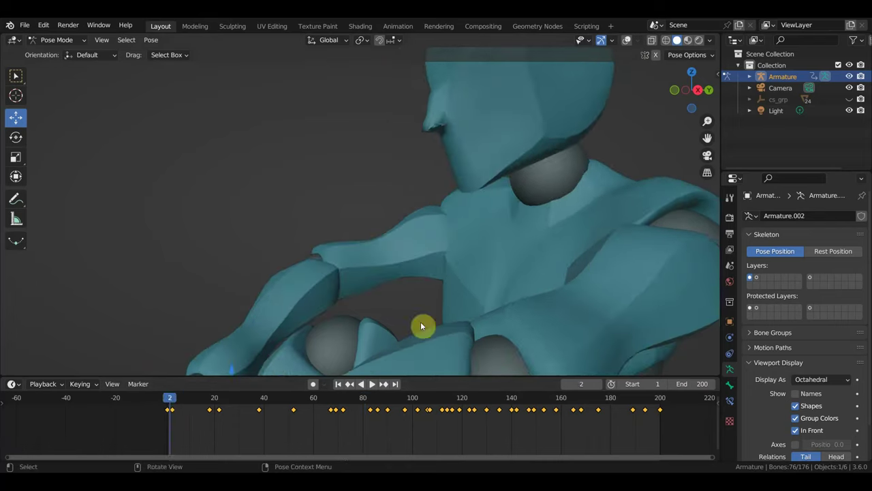
{"action": "key", "text": "space"}
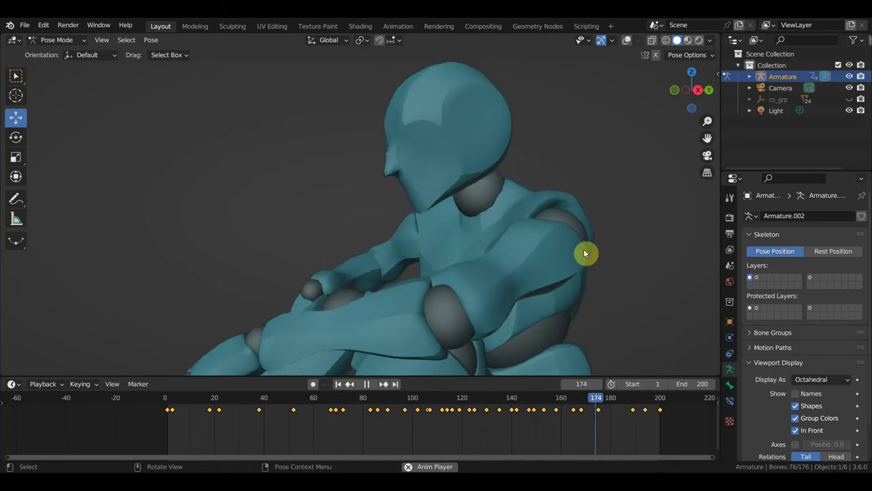
{"action": "key", "text": "space"}
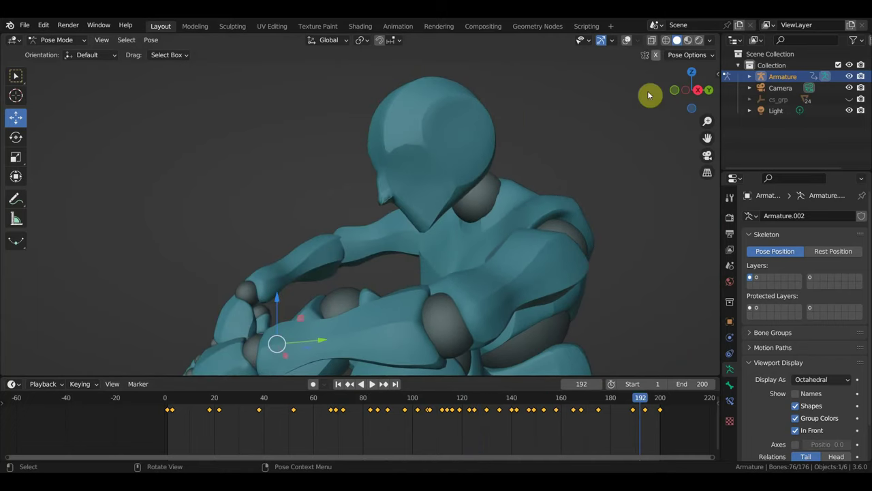
{"action": "left_click", "coordinate": [626, 39]}
{"action": "key", "text": "space"}
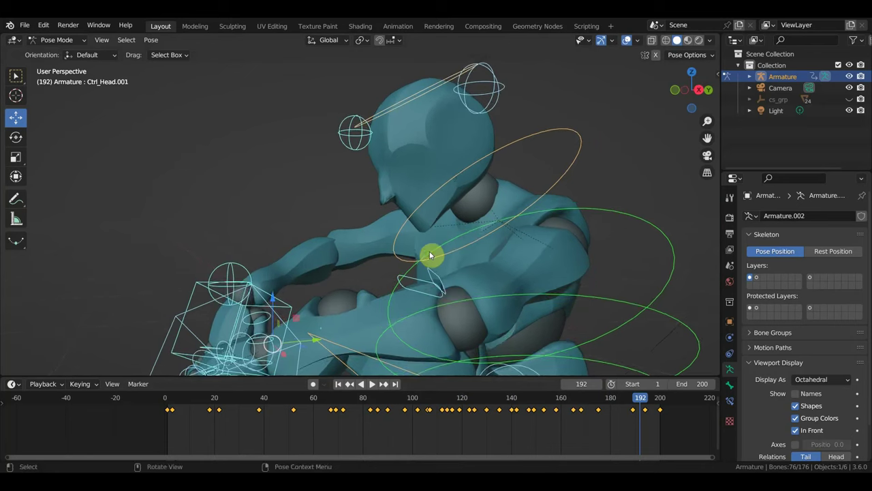
At frame 85, move the right-hand IK control up to the face and key it
{"action": "left_click", "coordinate": [308, 402]}
{"action": "mouse_move", "coordinate": [309, 402]}
{"action": "left_mouse_down"}
{"action": "mouse_move", "coordinate": [387, 423]}
{"action": "mouse_move", "coordinate": [375, 409]}
{"action": "left_mouse_up"}
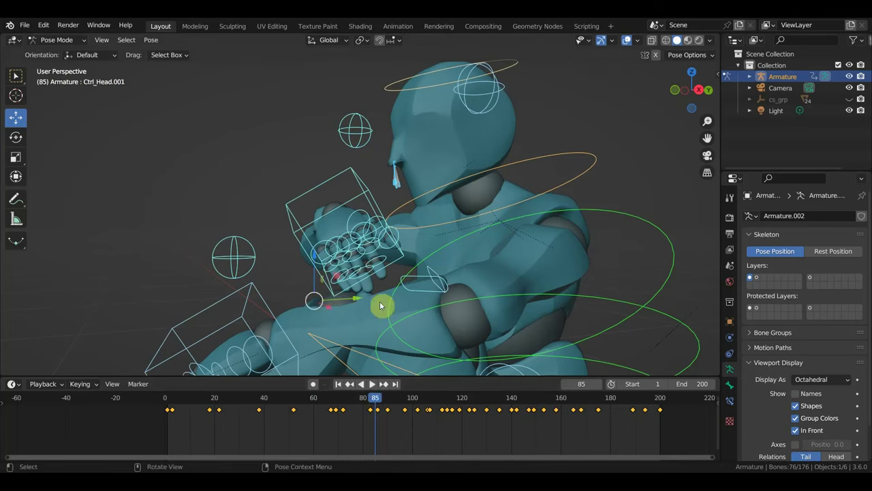
{"action": "middle_click_drag", "start_coordinate": [381, 306], "coordinate": [353, 232]}
{"action": "left_click", "coordinate": [345, 205]}
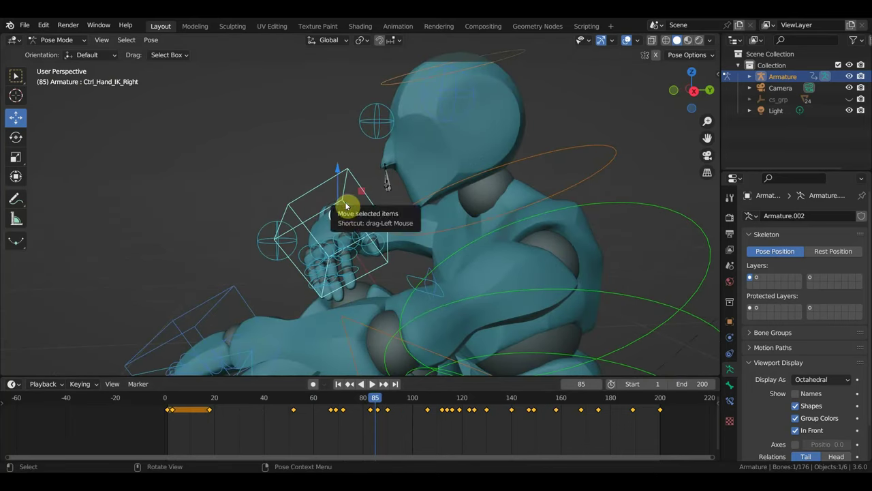
{"action": "key", "text": "g"}
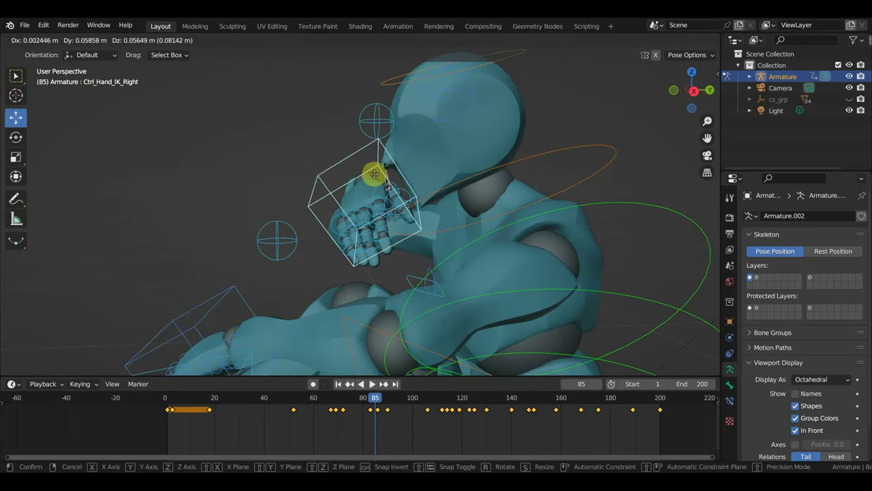
{"action": "left_click", "coordinate": [375, 177]}
{"action": "key", "text": "i"}
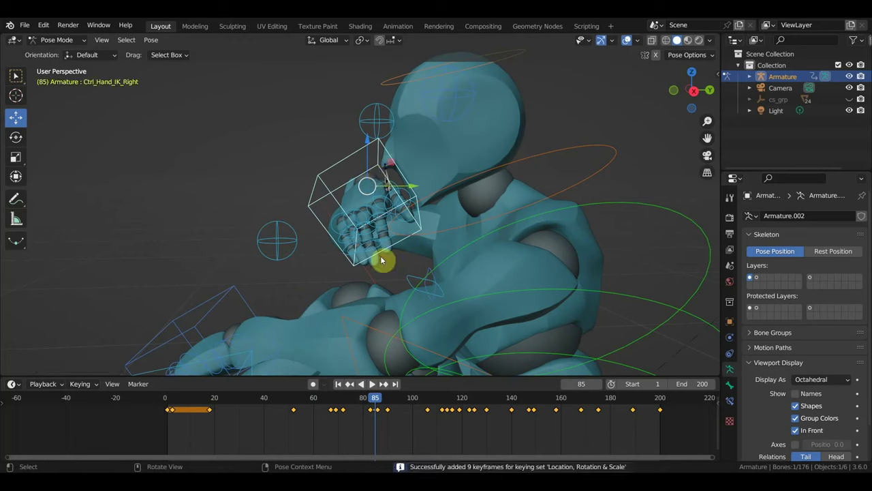
Key the hand control raised to the face at frames 91 and 106, then review
{"action": "left_click", "coordinate": [389, 401]}
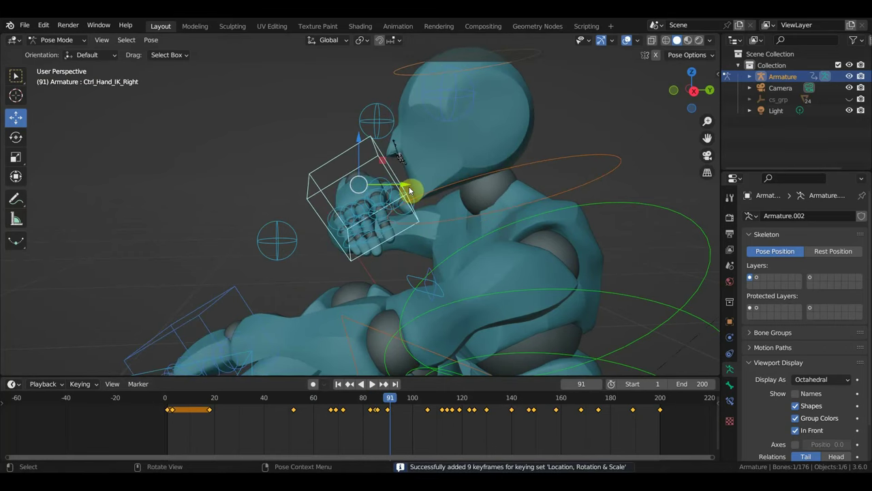
{"action": "left_click_drag", "start_coordinate": [414, 180], "coordinate": [434, 165]}
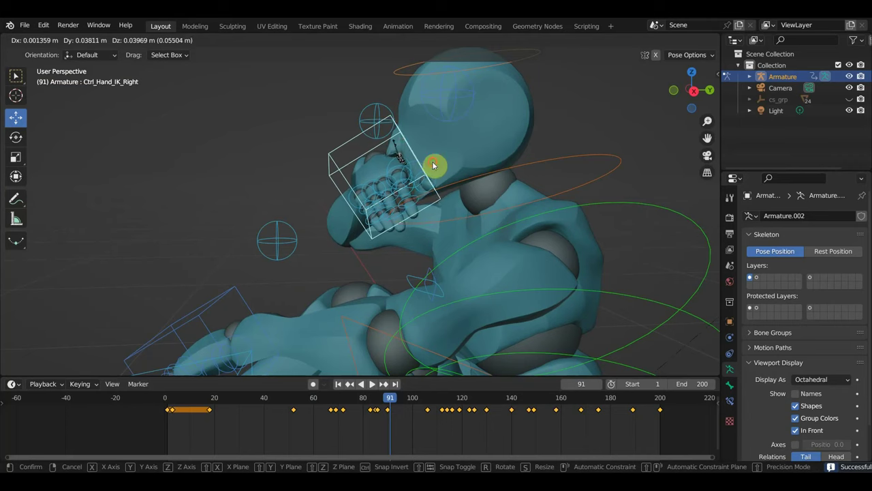
{"action": "key", "text": "i"}
{"action": "left_click_drag", "start_coordinate": [392, 402], "coordinate": [405, 405]}
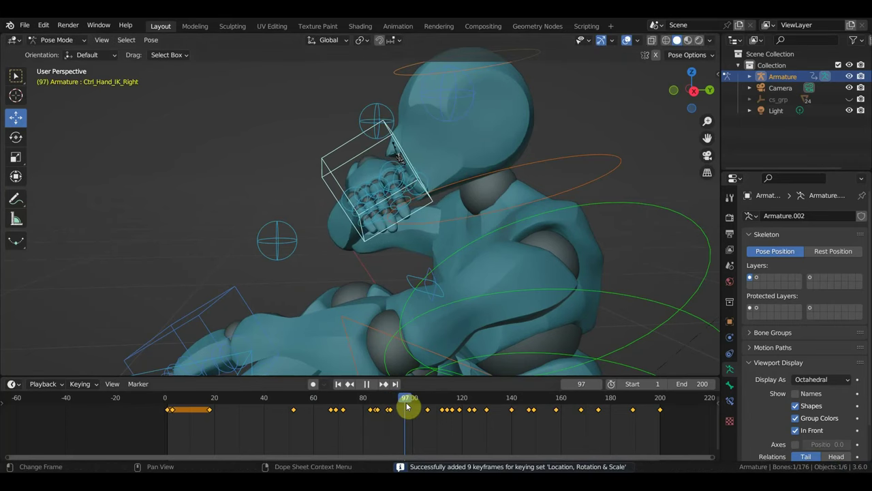
{"action": "mouse_move", "coordinate": [407, 407]}
{"action": "left_mouse_down"}
{"action": "mouse_move", "coordinate": [442, 415]}
{"action": "mouse_move", "coordinate": [423, 414]}
{"action": "left_mouse_up"}
{"action": "left_click", "coordinate": [400, 186]}
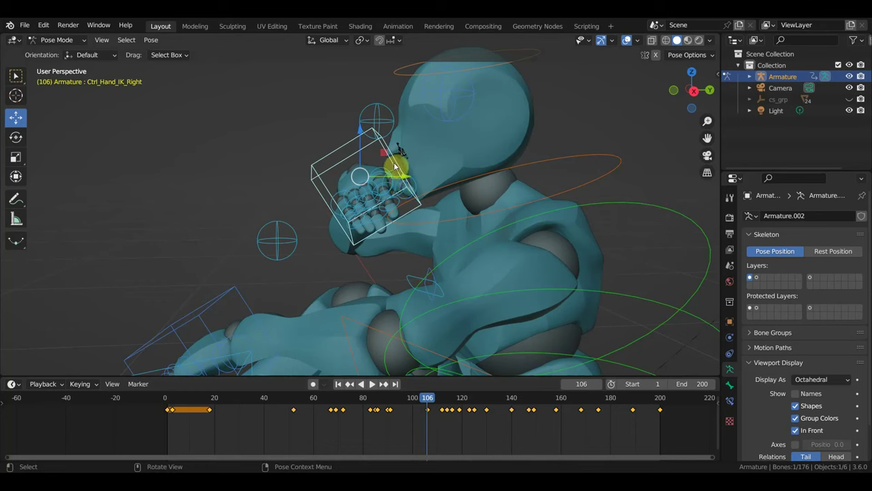
{"action": "left_click_drag", "start_coordinate": [399, 167], "coordinate": [417, 156]}
{"action": "key", "text": "i"}
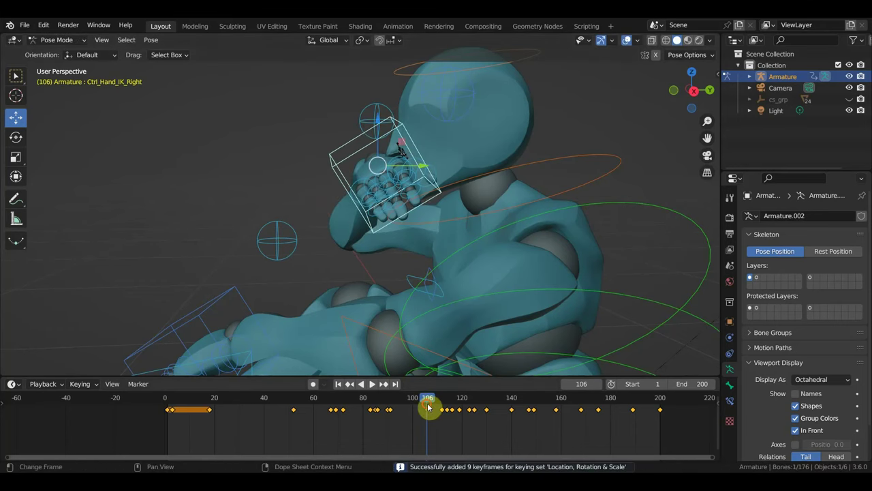
{"action": "mouse_move", "coordinate": [428, 406]}
{"action": "left_mouse_down"}
{"action": "mouse_move", "coordinate": [360, 407]}
{"action": "mouse_move", "coordinate": [390, 408]}
{"action": "mouse_move", "coordinate": [371, 408]}
{"action": "mouse_move", "coordinate": [382, 407]}
{"action": "left_mouse_up"}
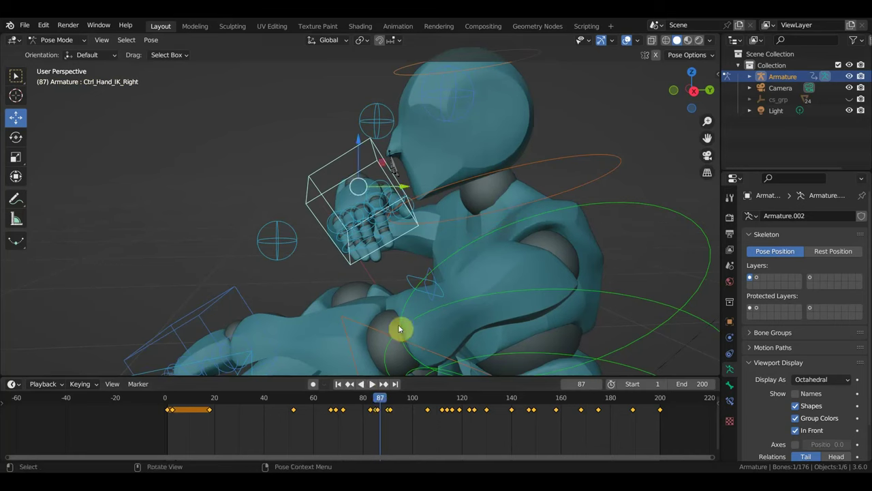
Reposition the right-hand IK control onto the dangling chain at frame 85
{"action": "scroll", "coordinate": [364, 425], "scroll_direction": "up", "scroll_amount": 3}
{"action": "scroll", "coordinate": [358, 425], "scroll_direction": "up", "scroll_amount": 2}
{"action": "left_click_drag", "start_coordinate": [411, 403], "coordinate": [402, 403]}
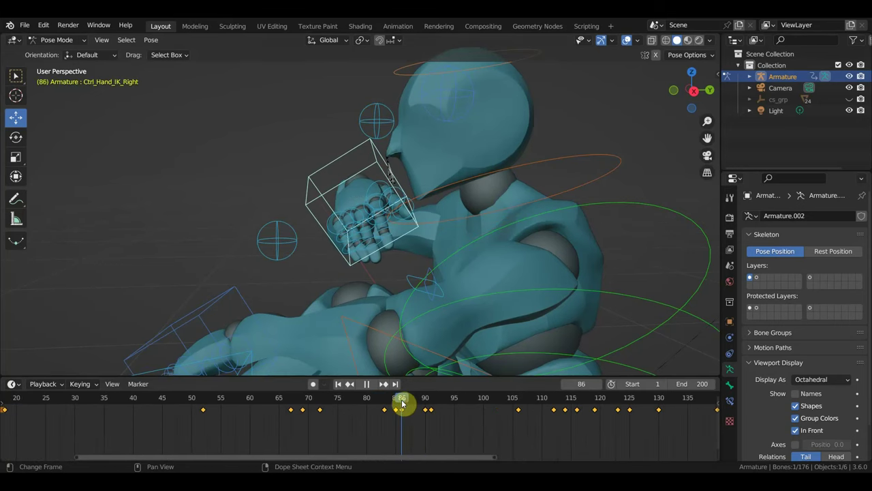
{"action": "left_click", "coordinate": [396, 401]}
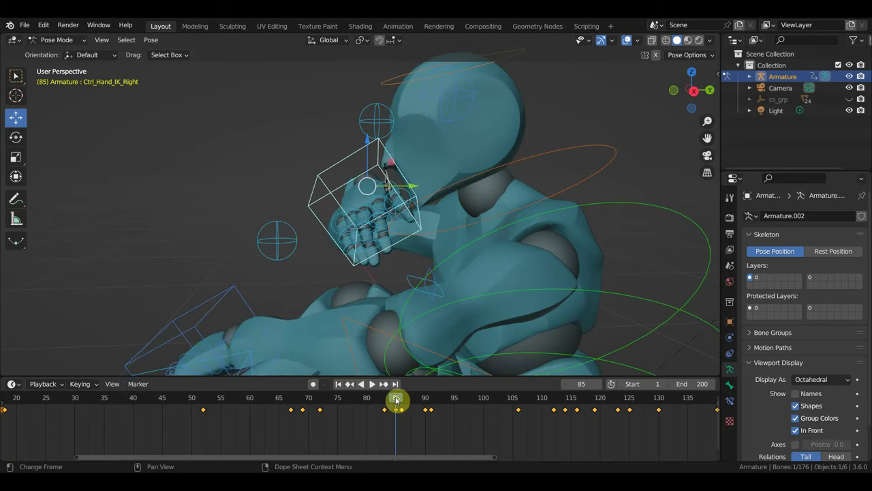
{"action": "left_click_drag", "start_coordinate": [389, 409], "coordinate": [381, 402]}
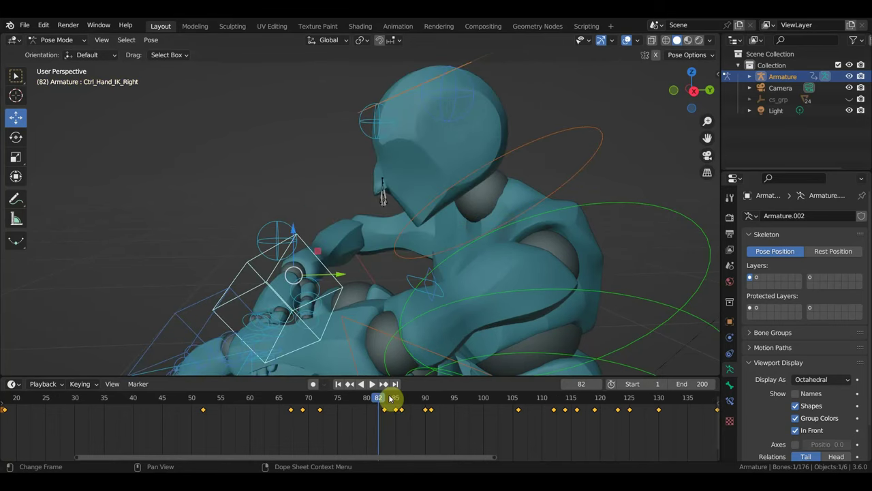
{"action": "left_click", "coordinate": [397, 400]}
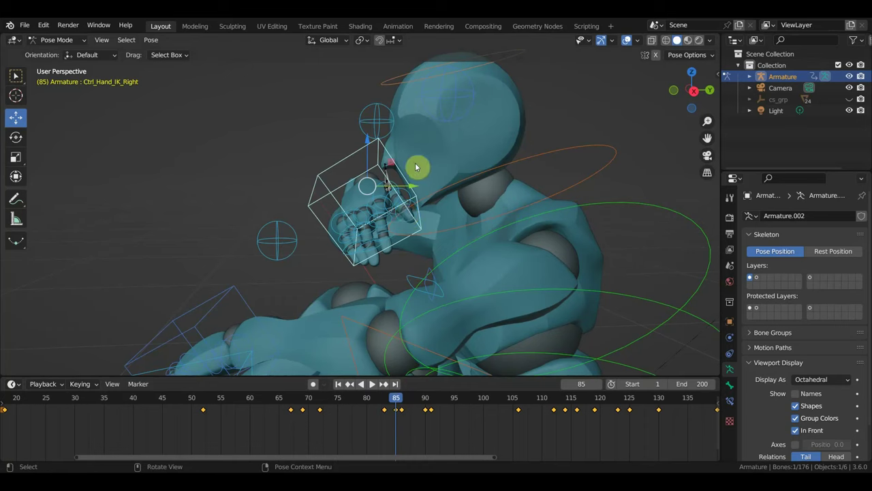
{"action": "key", "text": "g"}
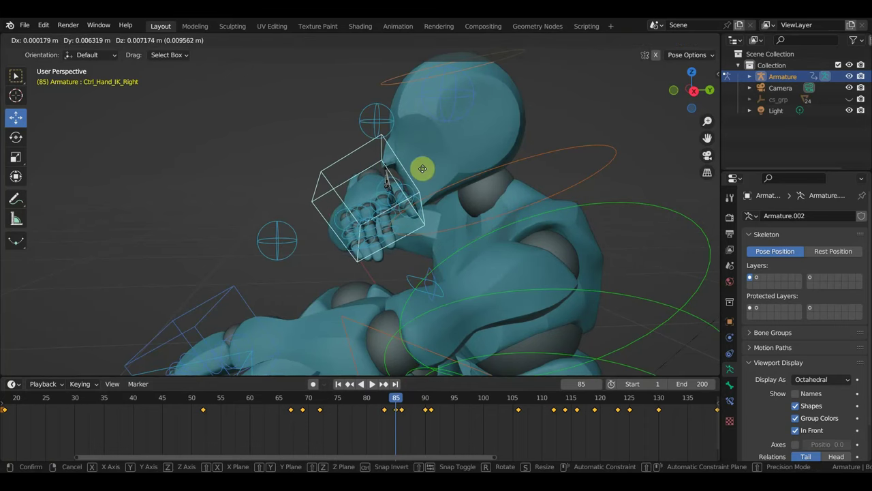
{"action": "left_click", "coordinate": [420, 172]}
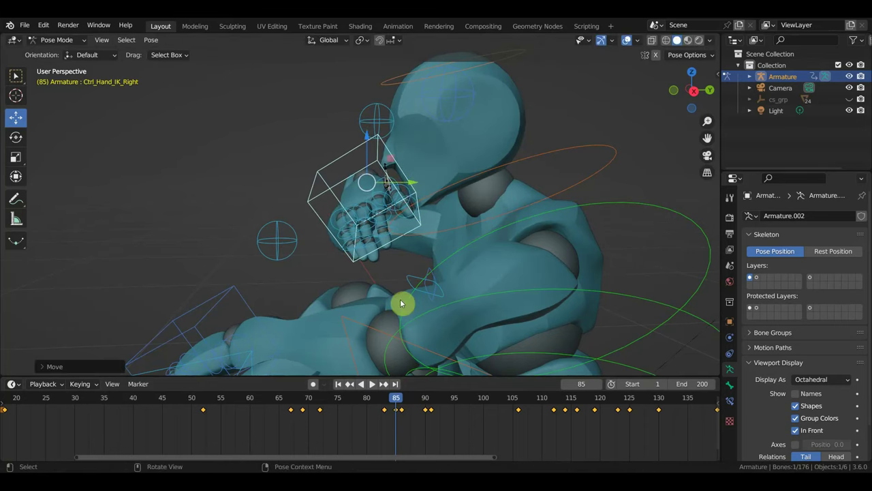
Scrub to frame 87 and begin moving the hand control there
{"action": "left_click_drag", "start_coordinate": [398, 401], "coordinate": [408, 402]}
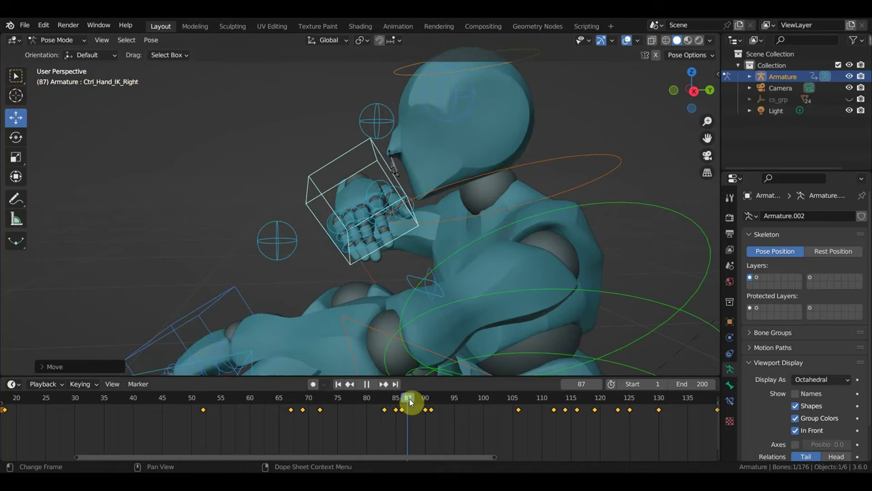
{"action": "left_click_drag", "start_coordinate": [408, 404], "coordinate": [403, 406]}
{"action": "key", "text": "g"}
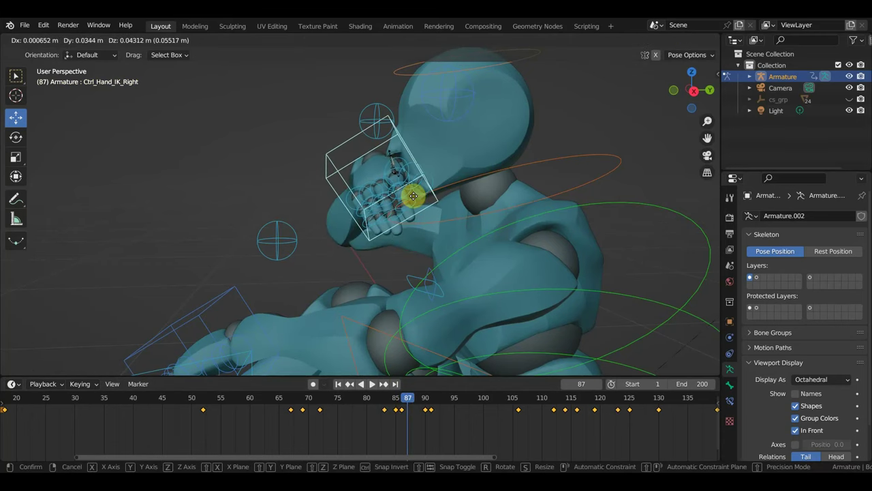
Place, rotate and keyframe the right-hand IK control at frame 87
{"action": "left_click", "coordinate": [411, 197]}
{"action": "middle_click_drag", "start_coordinate": [413, 199], "coordinate": [537, 210]}
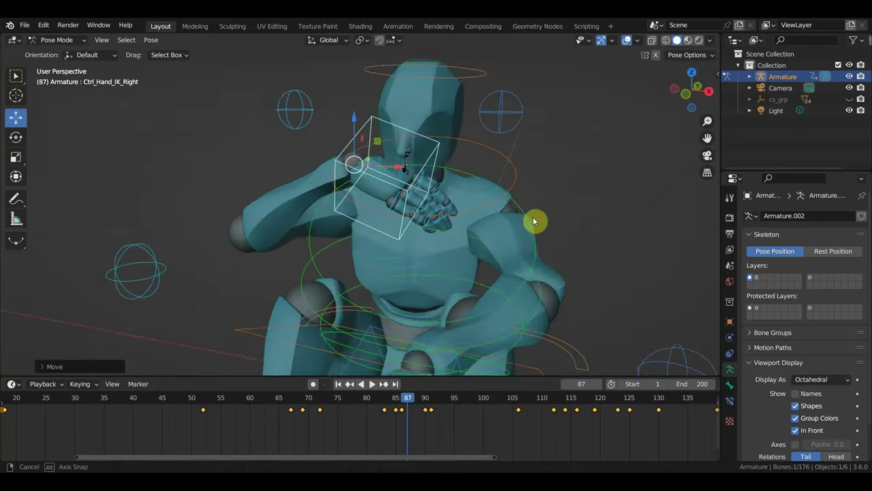
{"action": "scroll", "coordinate": [537, 210], "scroll_direction": "up", "scroll_amount": 3}
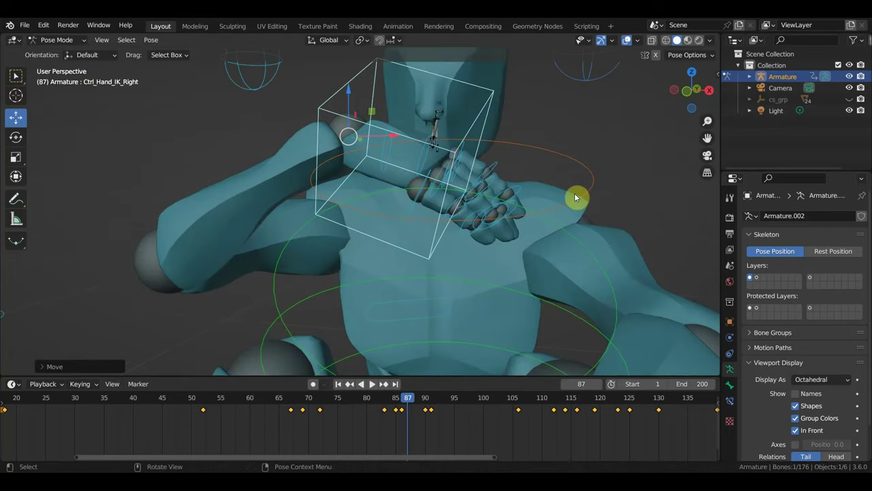
{"action": "middle_click_drag", "start_coordinate": [575, 197], "coordinate": [577, 197]}
{"action": "key", "text": "r"}
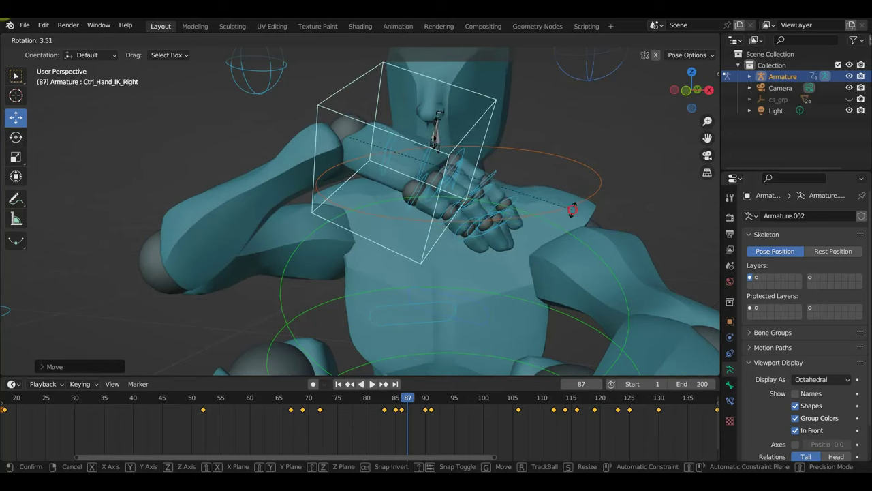
{"action": "left_click", "coordinate": [572, 209]}
{"action": "key", "text": "g"}
{"action": "left_click", "coordinate": [576, 206]}
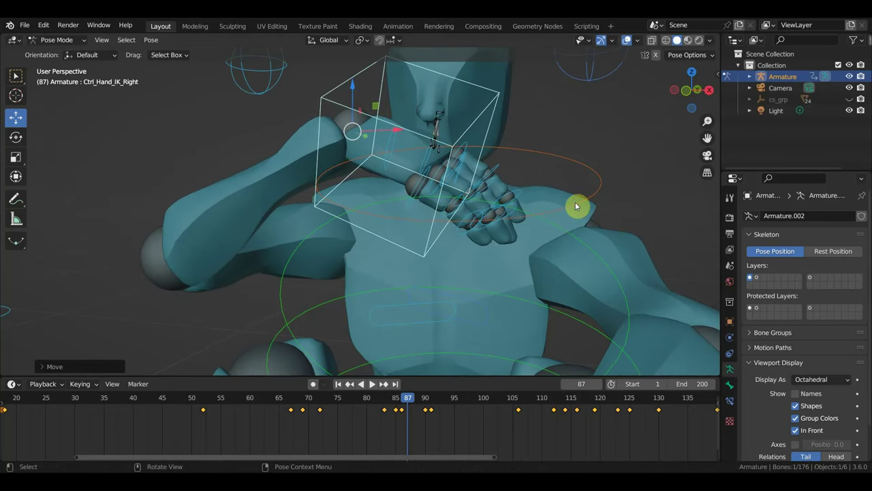
{"action": "key", "text": "i"}
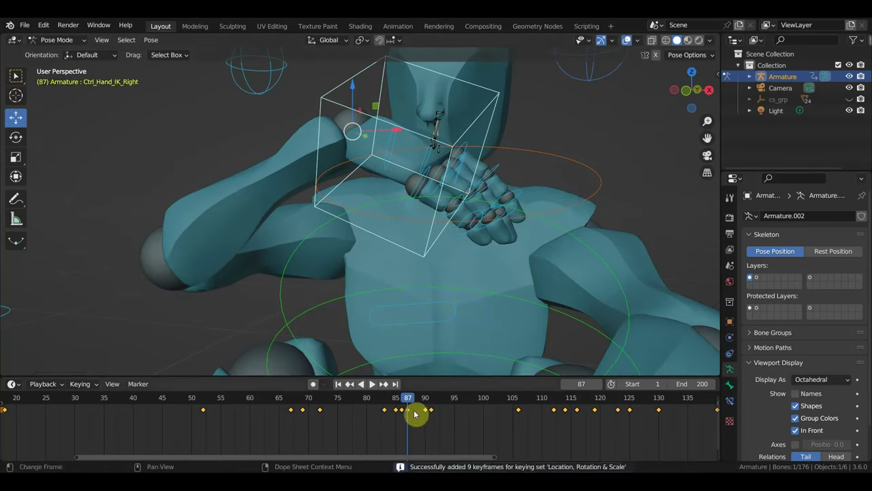
At frame 91, bend Ctrl_Index1_Right, rotate the hand, and key the whole pose
{"action": "mouse_move", "coordinate": [410, 406]}
{"action": "left_mouse_down"}
{"action": "mouse_move", "coordinate": [453, 422]}
{"action": "mouse_move", "coordinate": [432, 423]}
{"action": "left_mouse_up"}
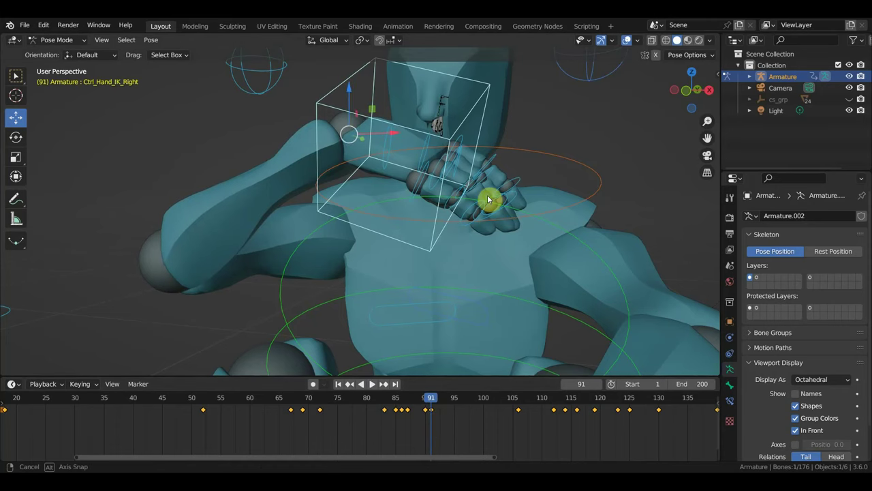
{"action": "middle_click_drag", "start_coordinate": [486, 198], "coordinate": [491, 199]}
{"action": "left_click", "coordinate": [463, 141]}
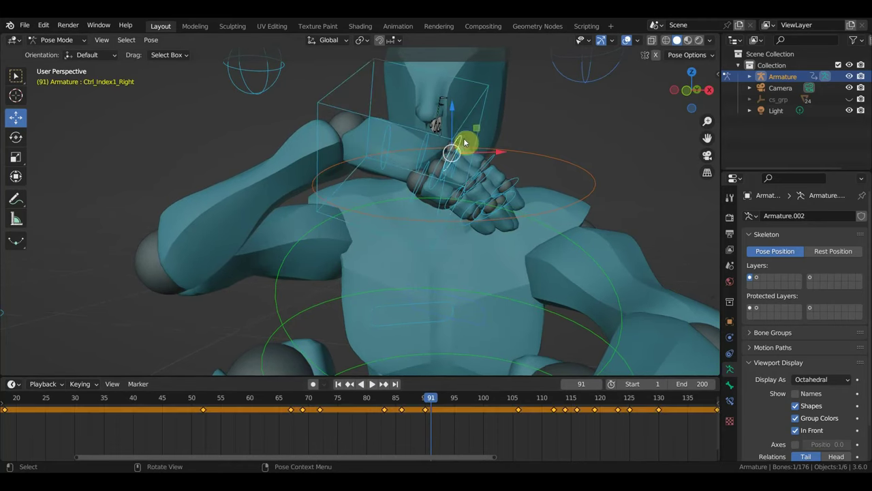
{"action": "key", "text": "r"}
{"action": "left_click", "coordinate": [488, 135]}
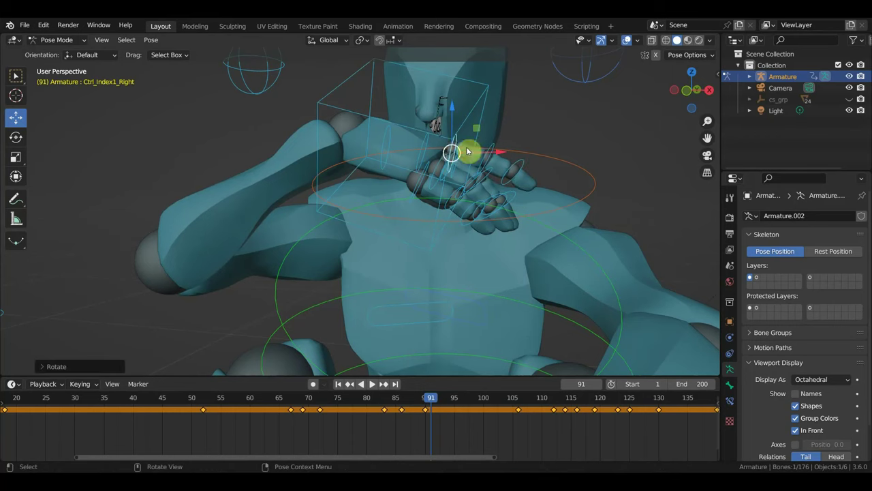
{"action": "left_click", "coordinate": [330, 107]}
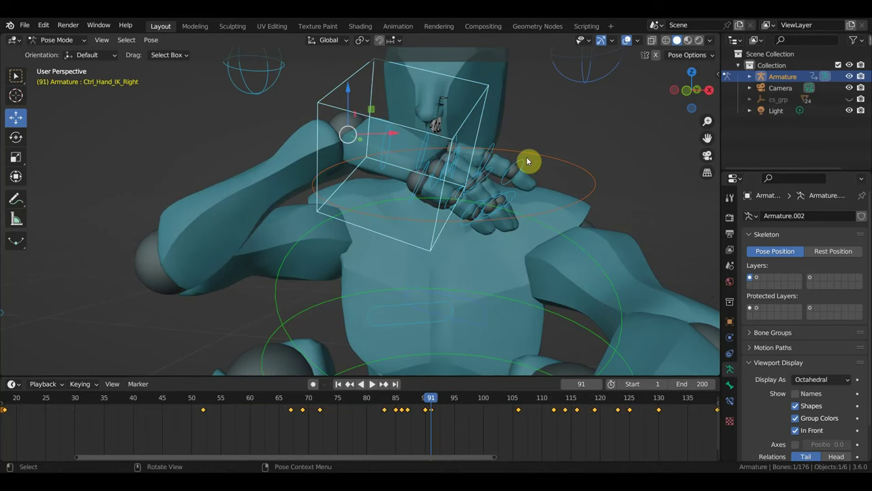
{"action": "key", "text": "r"}
{"action": "left_click", "coordinate": [534, 123]}
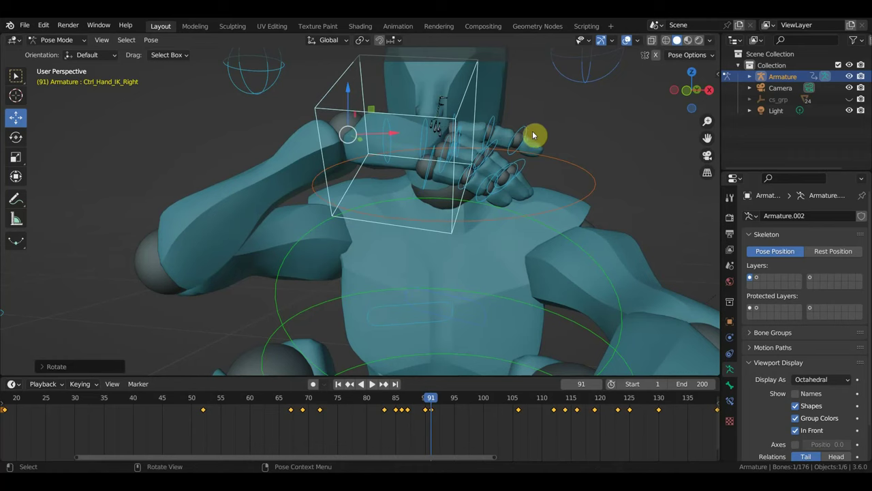
{"action": "key", "text": "a"}
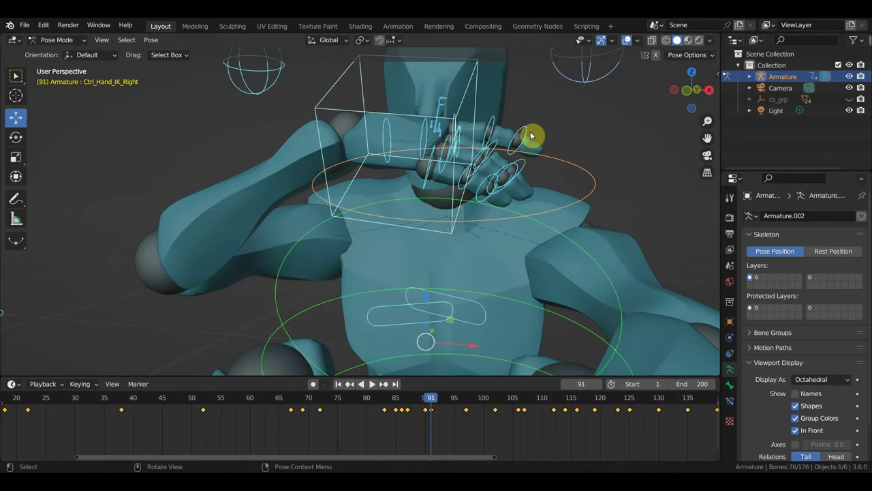
{"action": "key", "text": "i"}
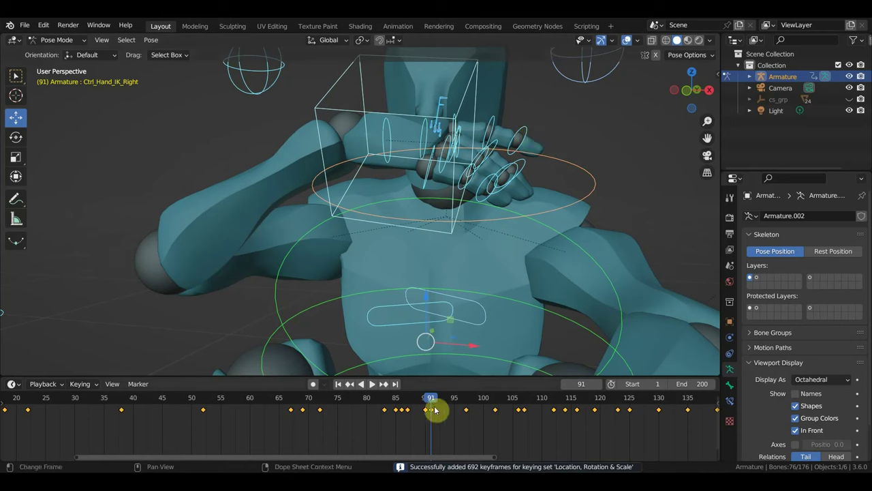
{"action": "left_click", "coordinate": [424, 403]}
Play past frame 91 with overlays hidden, orbiting to watch the hand hold the chain
{"action": "key", "text": "space"}
{"action": "mouse_move", "coordinate": [424, 405]}
{"action": "left_mouse_down"}
{"action": "mouse_move", "coordinate": [529, 425]}
{"action": "mouse_move", "coordinate": [641, 429]}
{"action": "left_mouse_up"}
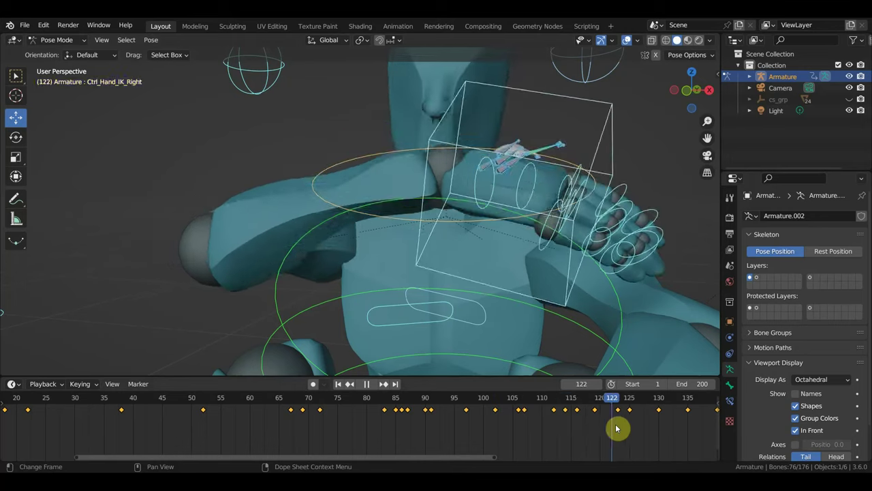
{"action": "key", "text": "space"}
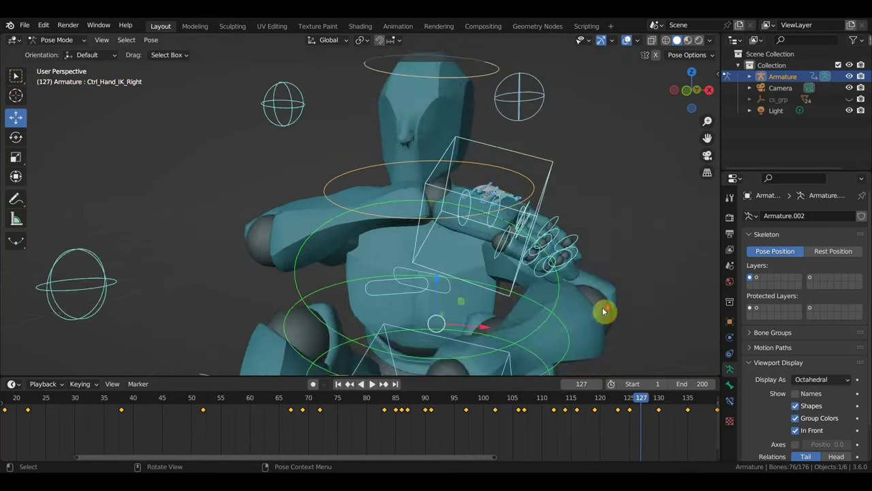
{"action": "mouse_move", "coordinate": [602, 307]}
{"action": "middle_mouse_down"}
{"action": "mouse_move", "coordinate": [498, 321]}
{"action": "mouse_move", "coordinate": [510, 323]}
{"action": "mouse_move", "coordinate": [594, 179]}
{"action": "middle_mouse_up"}
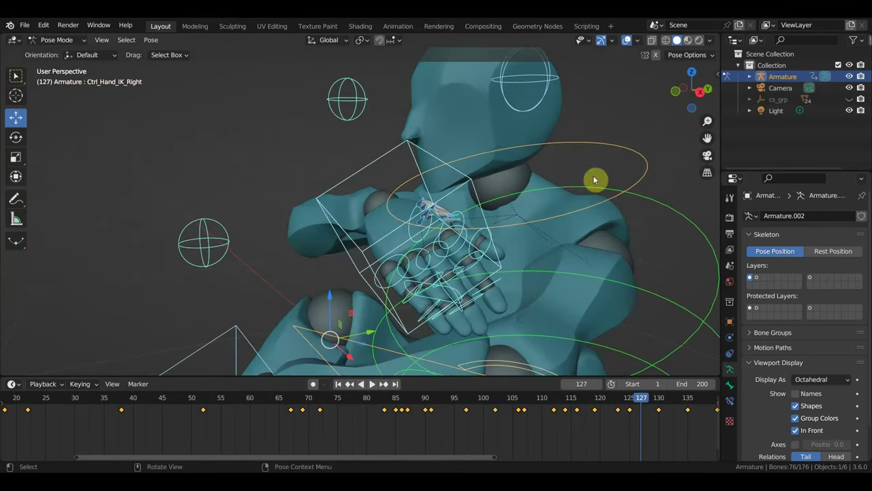
{"action": "left_click", "coordinate": [626, 39]}
{"action": "mouse_move", "coordinate": [579, 136]}
{"action": "middle_mouse_down"}
{"action": "mouse_move", "coordinate": [522, 223]}
{"action": "mouse_move", "coordinate": [590, 227]}
{"action": "middle_mouse_up"}
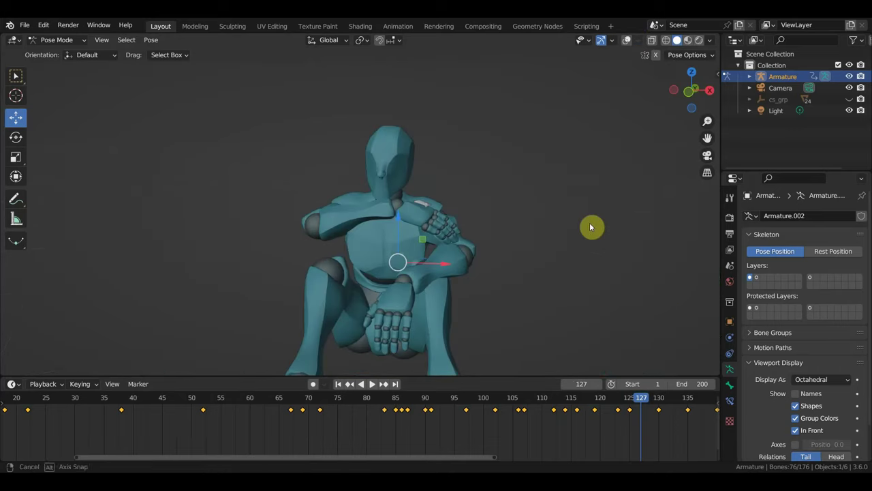
{"action": "key", "text": "space"}
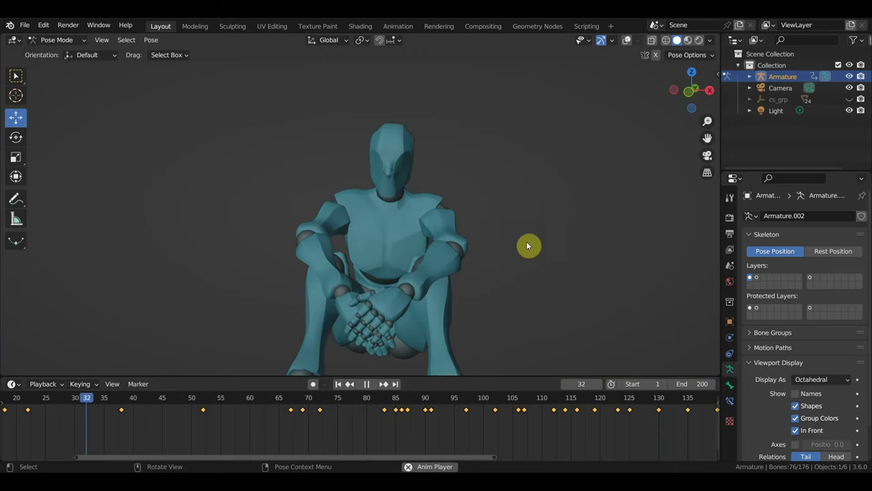
{"action": "mouse_move", "coordinate": [526, 245]}
{"action": "middle_mouse_down"}
{"action": "mouse_move", "coordinate": [475, 252]}
{"action": "mouse_move", "coordinate": [455, 242]}
{"action": "middle_mouse_up"}
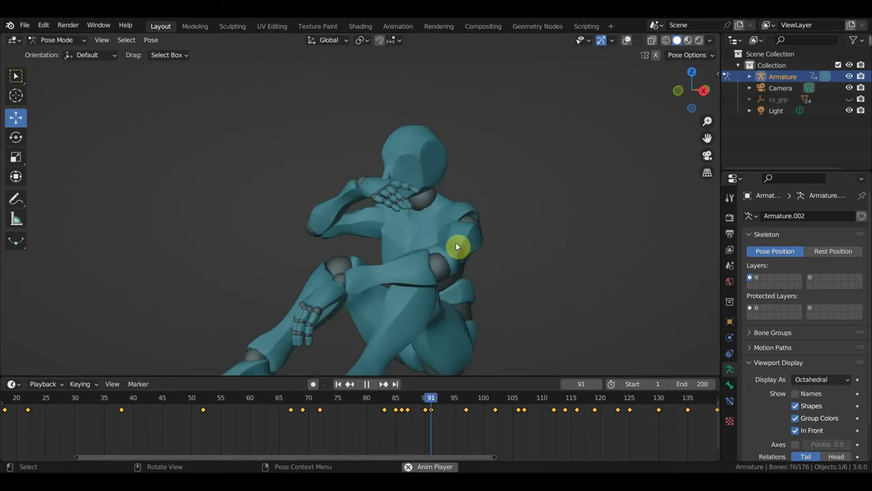
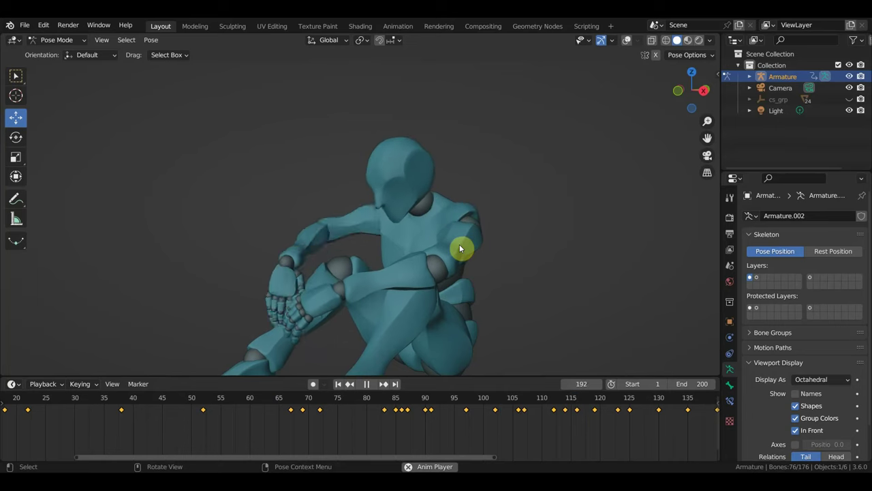
Stop playback at frame 123 and view the hand resting on the chest
{"action": "scroll", "coordinate": [448, 252], "scroll_direction": "up", "scroll_amount": 4}
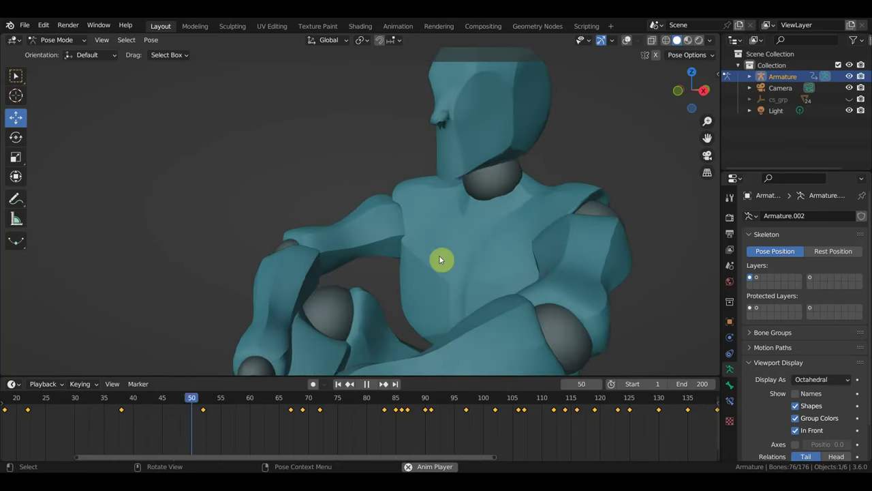
{"action": "mouse_move", "coordinate": [439, 255]}
{"action": "middle_mouse_down"}
{"action": "mouse_move", "coordinate": [498, 233]}
{"action": "mouse_move", "coordinate": [489, 225]}
{"action": "middle_mouse_up"}
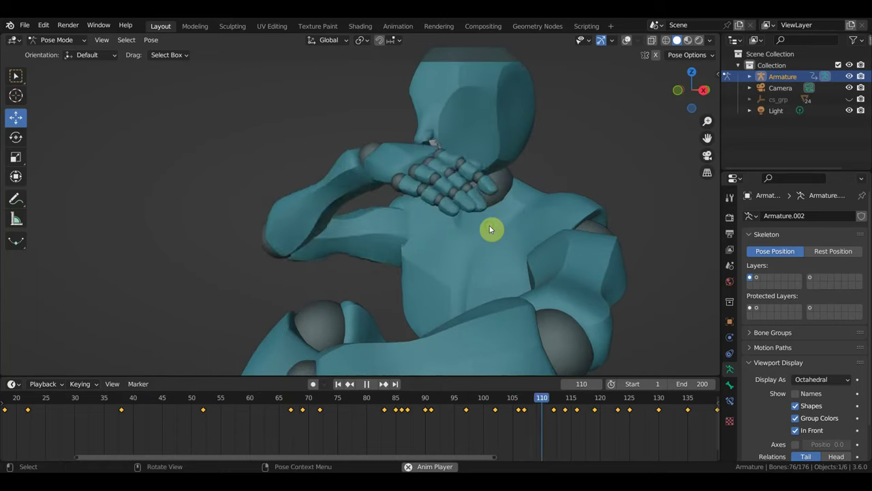
{"action": "left_click", "coordinate": [367, 384]}
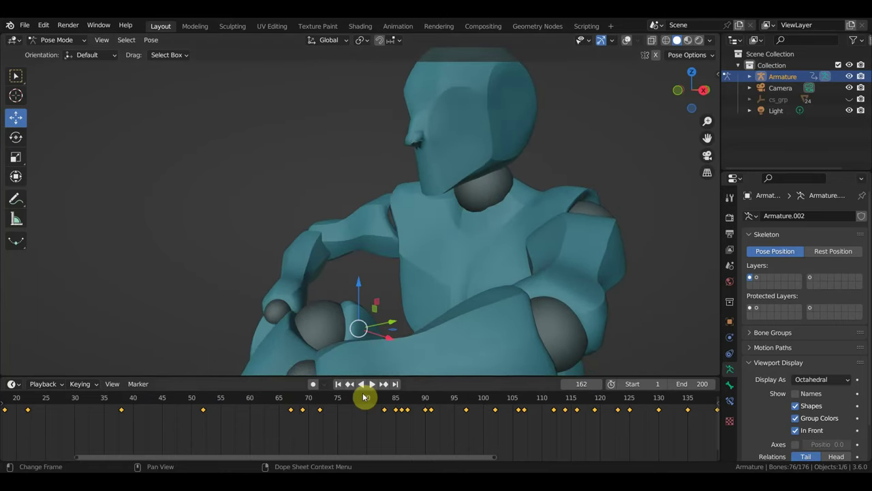
{"action": "mouse_move", "coordinate": [297, 404]}
{"action": "left_mouse_down"}
{"action": "mouse_move", "coordinate": [419, 411]}
{"action": "mouse_move", "coordinate": [619, 443]}
{"action": "left_mouse_up"}
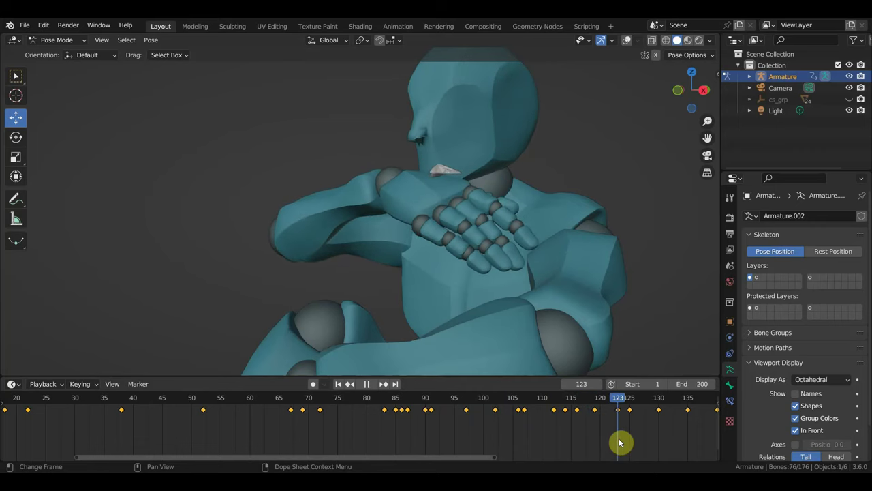
{"action": "mouse_move", "coordinate": [516, 281]}
{"action": "middle_mouse_down"}
{"action": "mouse_move", "coordinate": [576, 269]}
{"action": "mouse_move", "coordinate": [536, 275]}
{"action": "mouse_move", "coordinate": [555, 165]}
{"action": "middle_mouse_up"}
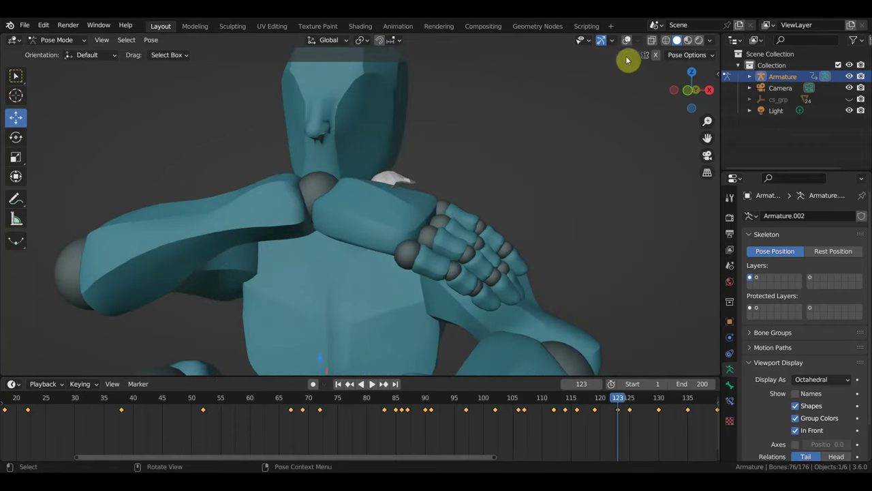
Reveal the rig controls, rotate finger controls Ctrl_Head.003, .005 and .001, and keyframe at frame 123
{"action": "key", "text": "alt+h"}
{"action": "middle_click_drag", "start_coordinate": [553, 123], "coordinate": [538, 140]}
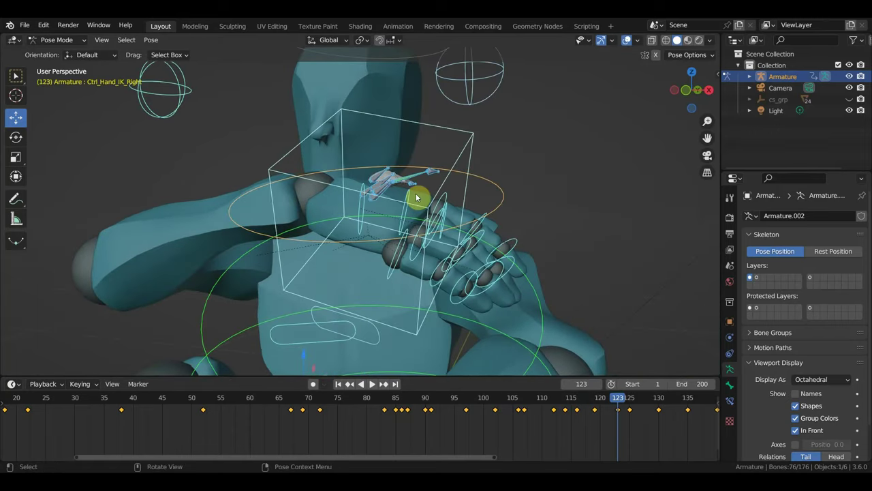
{"action": "left_click", "coordinate": [411, 183]}
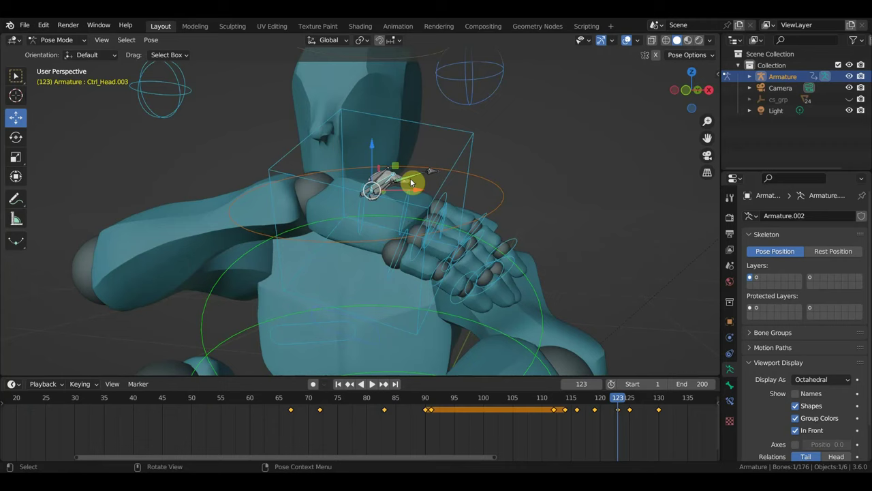
{"action": "key", "text": "r"}
{"action": "left_click", "coordinate": [485, 182]}
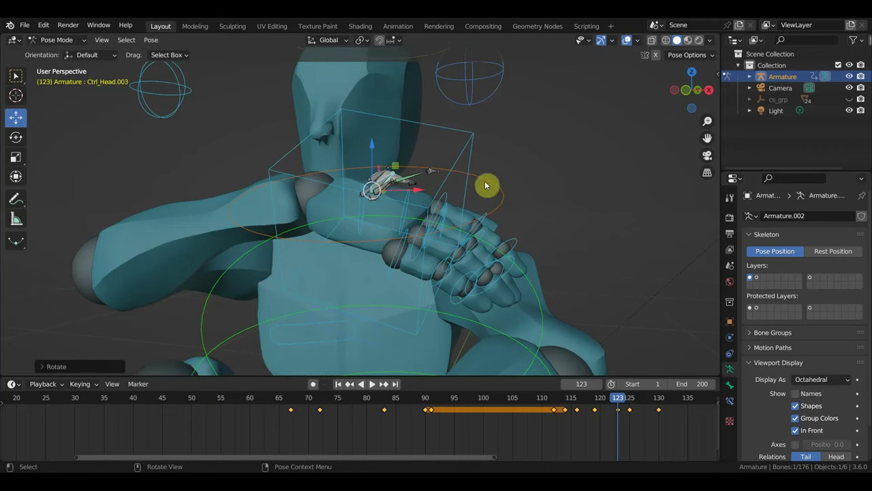
{"action": "left_click", "coordinate": [385, 194]}
{"action": "scroll", "coordinate": [388, 194], "scroll_direction": "up", "scroll_amount": 2}
{"action": "scroll", "coordinate": [396, 187], "scroll_direction": "up", "scroll_amount": 2}
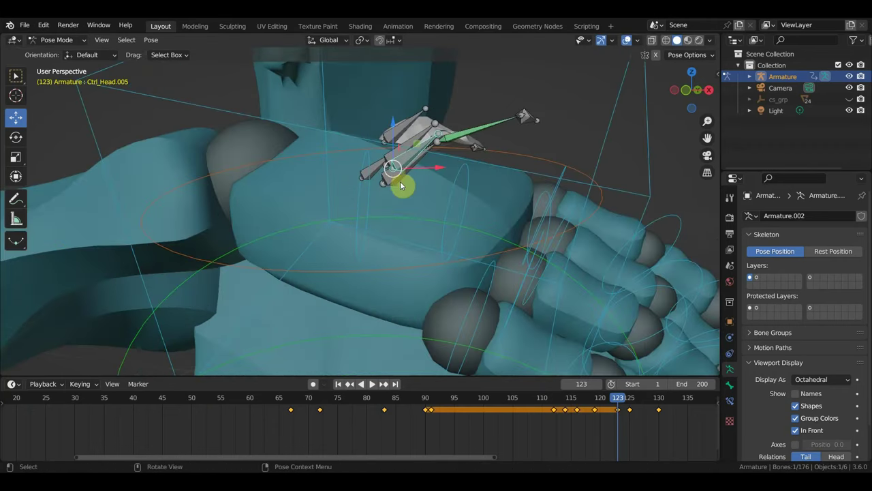
{"action": "left_click", "coordinate": [394, 178]}
{"action": "key", "text": "r"}
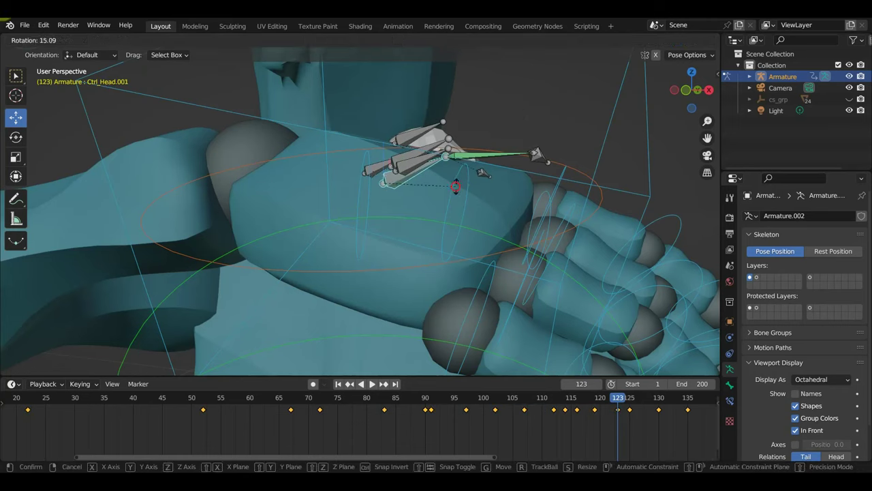
{"action": "left_click", "coordinate": [470, 185]}
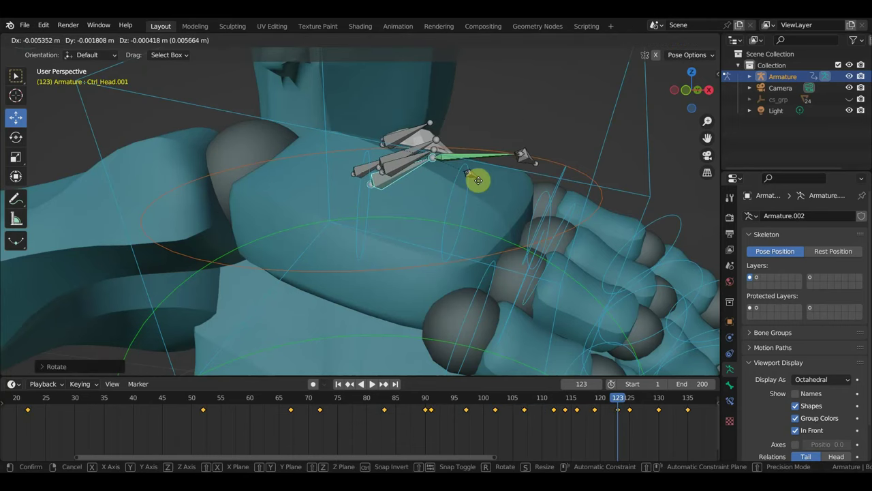
{"action": "left_click", "coordinate": [476, 182]}
{"action": "key", "text": "i"}
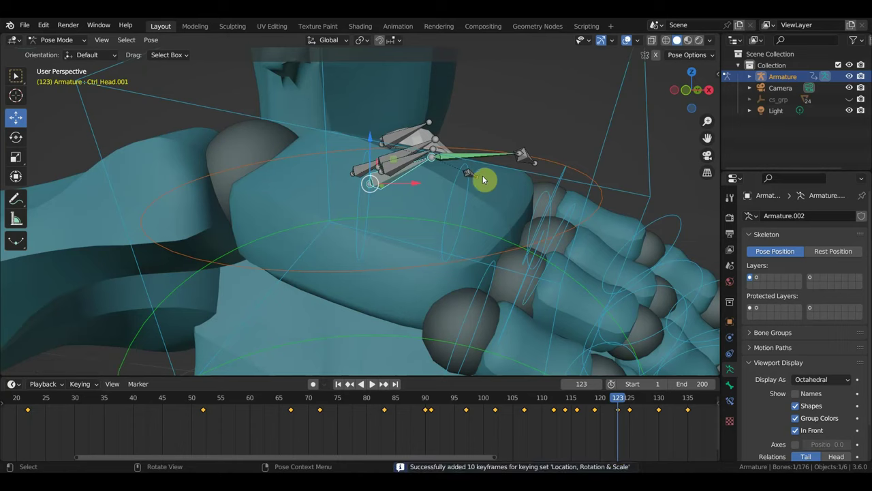
At frame 127, rotate and move the hand bones and keyframe the pose
{"action": "left_click_drag", "start_coordinate": [619, 403], "coordinate": [642, 404]}
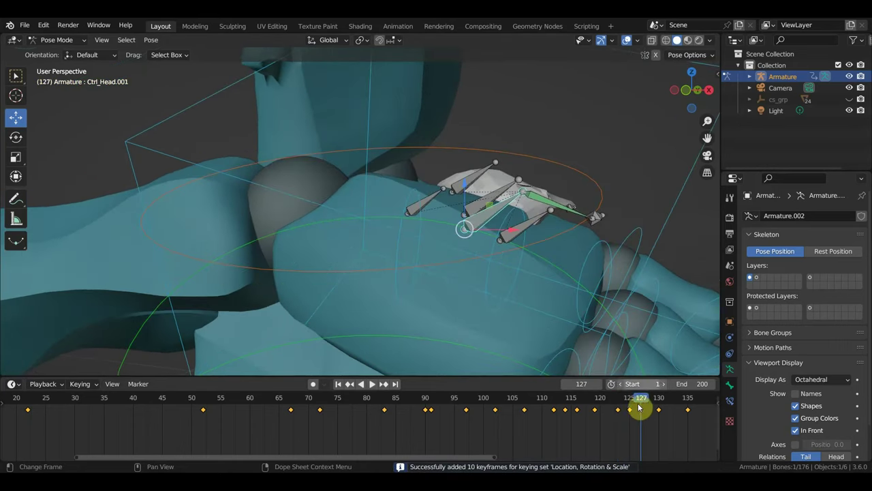
{"action": "key", "text": "r"}
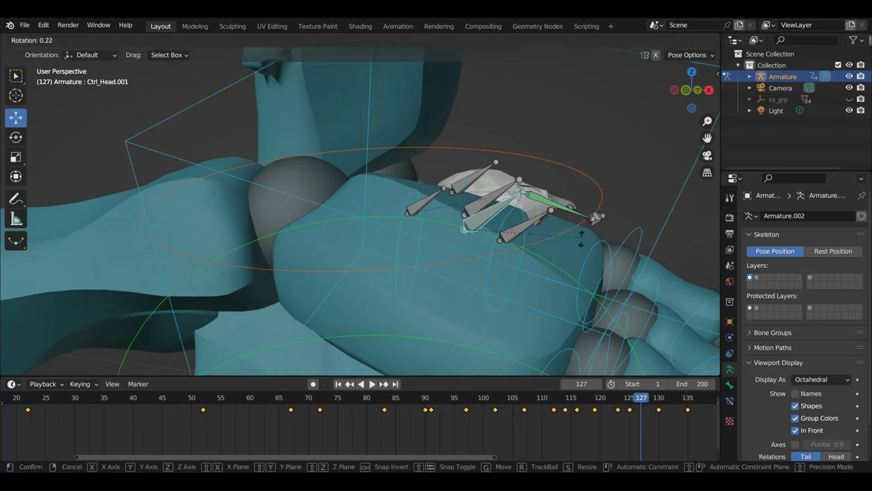
{"action": "left_click", "coordinate": [570, 259]}
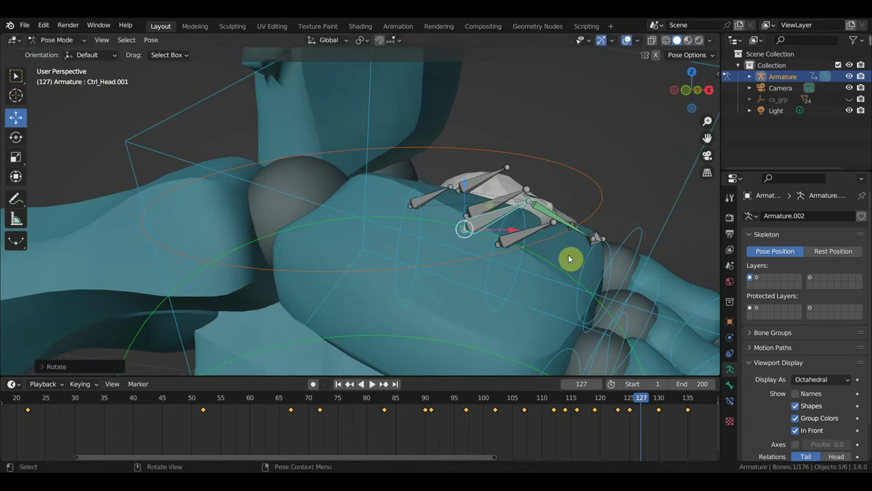
{"action": "key", "text": "g"}
{"action": "left_click", "coordinate": [551, 246]}
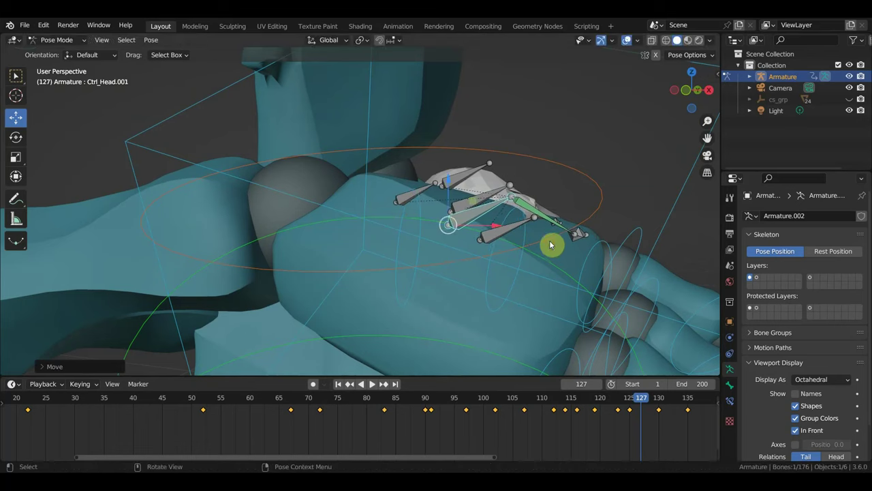
{"action": "key", "text": "i"}
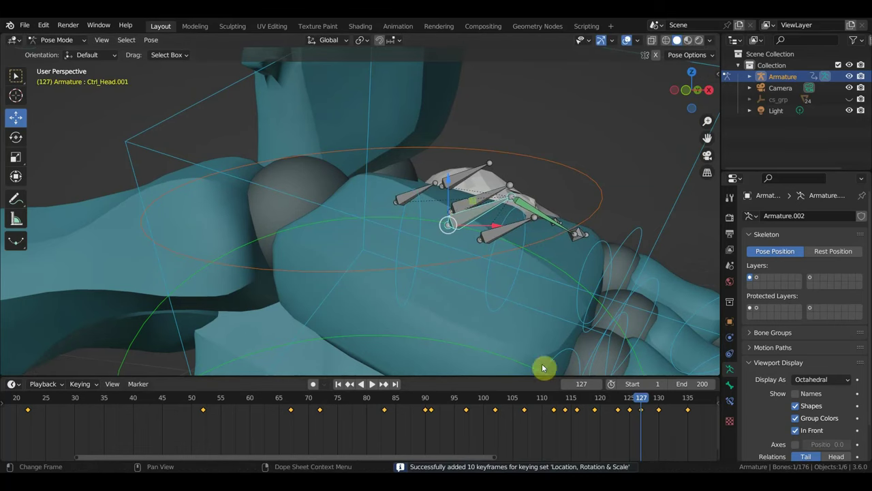
At frame 130, rotate the hand bones and keyframe the pose; move on to frame 135
{"action": "left_click_drag", "start_coordinate": [648, 409], "coordinate": [659, 409]}
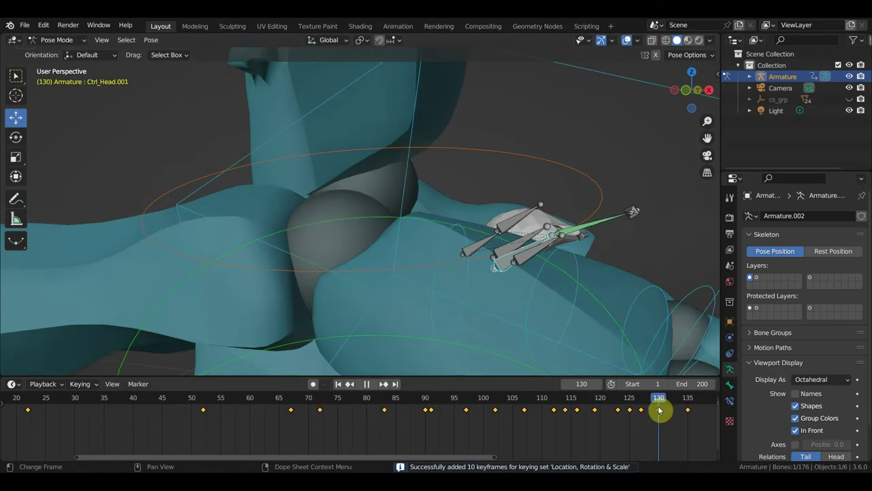
{"action": "key", "text": "r"}
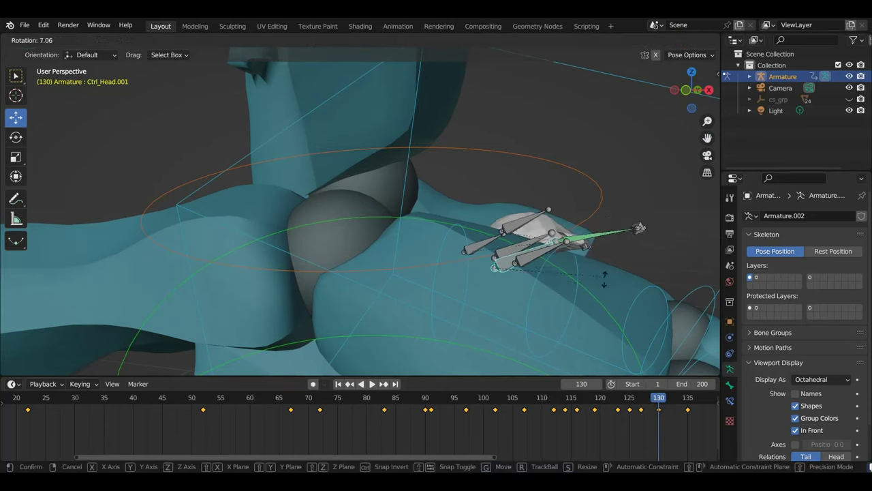
{"action": "left_click", "coordinate": [599, 289]}
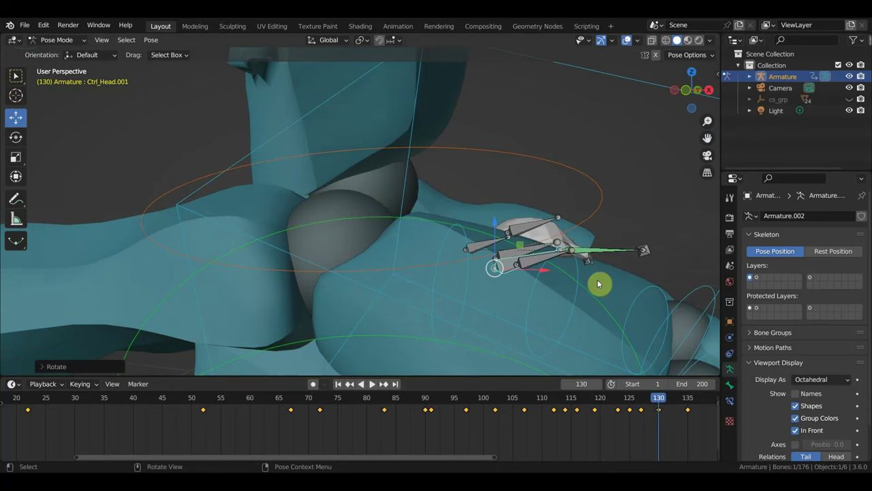
{"action": "key", "text": "i"}
{"action": "left_click", "coordinate": [688, 401]}
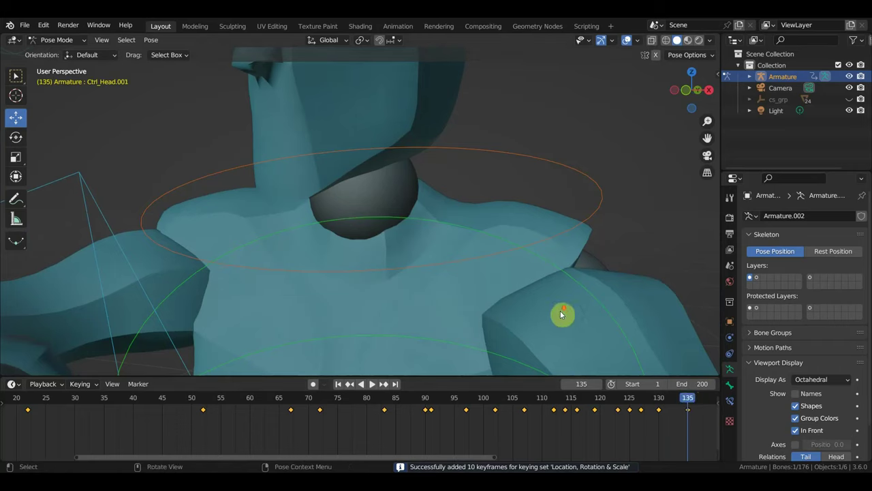
Rotate the Ctrl_Head.002 finger control and keyframe it at frame 135
{"action": "scroll", "coordinate": [559, 317], "scroll_direction": "down", "scroll_amount": 4}
{"action": "mouse_move", "coordinate": [461, 317]}
{"action": "middle_mouse_down"}
{"action": "mouse_move", "coordinate": [552, 325]}
{"action": "mouse_move", "coordinate": [517, 245]}
{"action": "middle_mouse_up"}
{"action": "scroll", "coordinate": [553, 325], "scroll_direction": "up", "scroll_amount": 4}
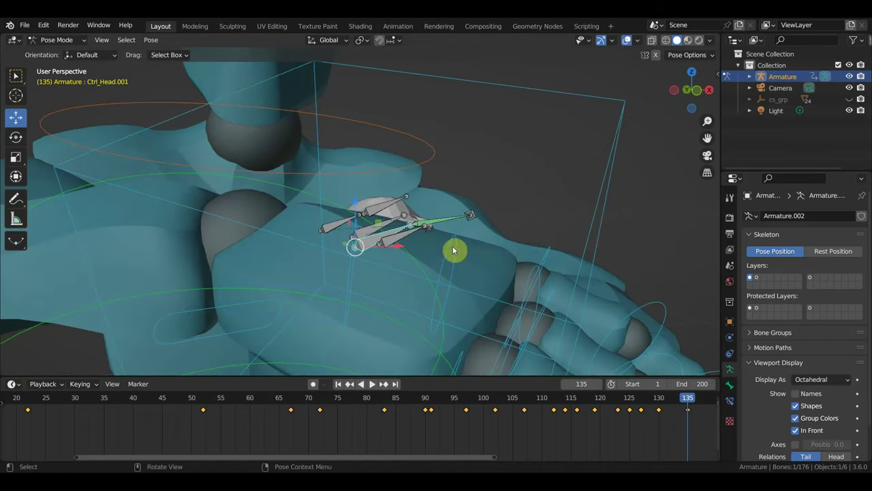
{"action": "left_click", "coordinate": [389, 201]}
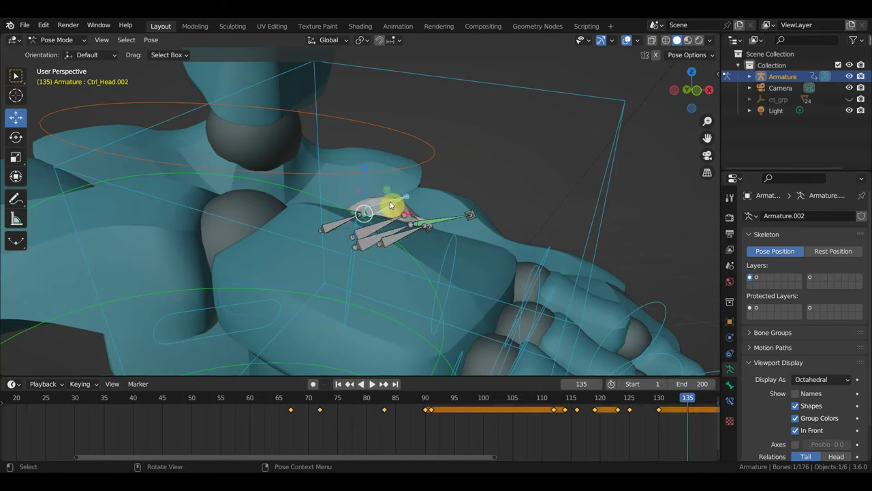
{"action": "key", "text": "r"}
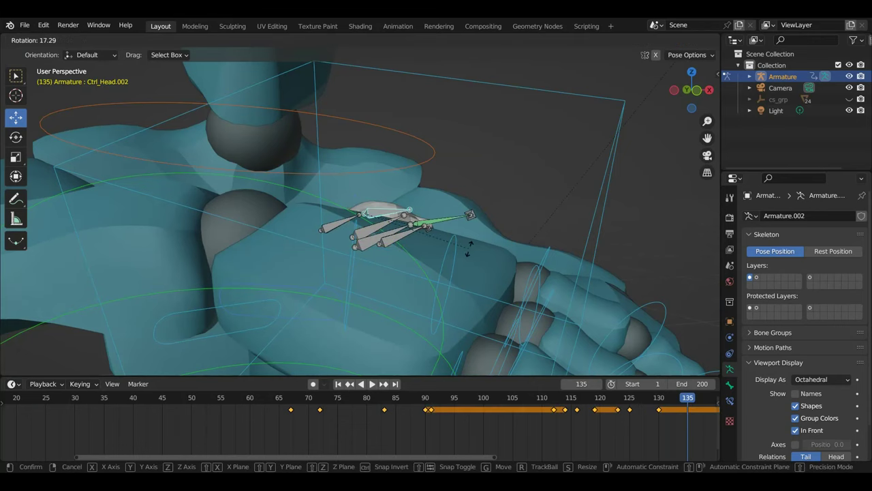
{"action": "left_click", "coordinate": [462, 286]}
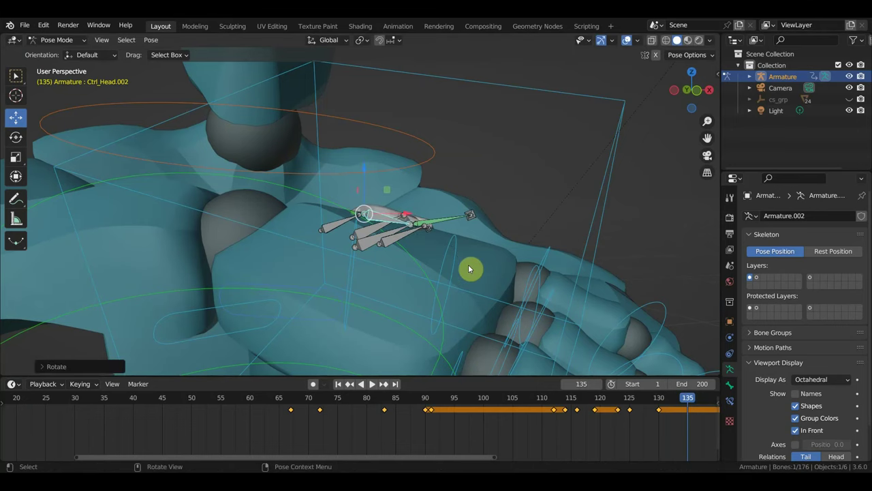
{"action": "key", "text": "i"}
Play the motion, move to frame 138, and orbit out to see the whole mannequin
{"action": "key", "text": "space"}
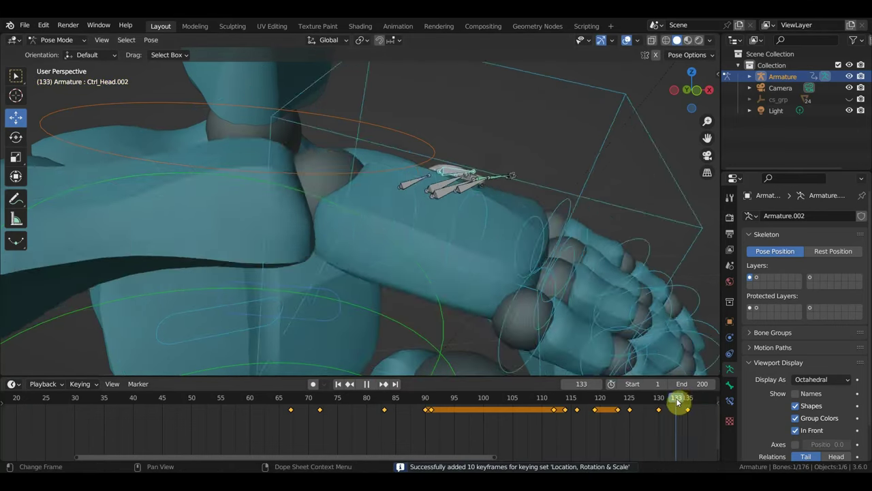
{"action": "left_click_drag", "start_coordinate": [690, 407], "coordinate": [706, 416]}
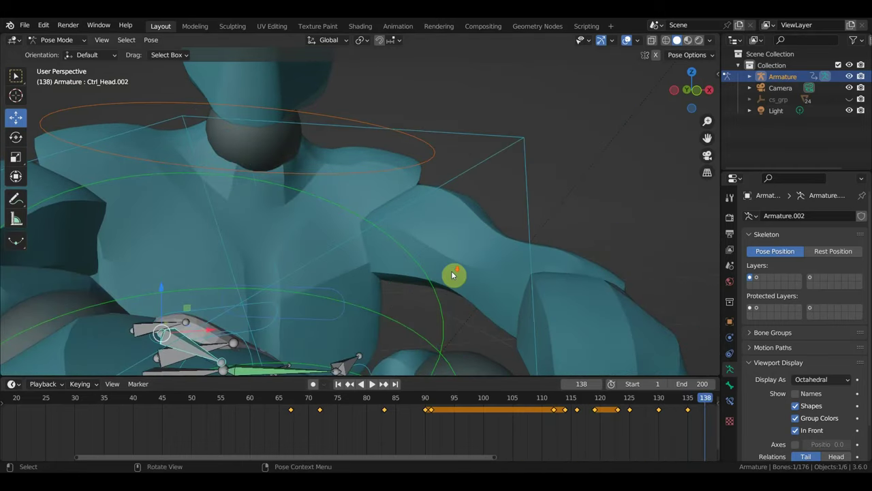
{"action": "scroll", "coordinate": [451, 270], "scroll_direction": "down", "scroll_amount": 5}
{"action": "mouse_move", "coordinate": [451, 270]}
{"action": "middle_mouse_down"}
{"action": "mouse_move", "coordinate": [334, 295]}
{"action": "mouse_move", "coordinate": [347, 299]}
{"action": "middle_mouse_up"}
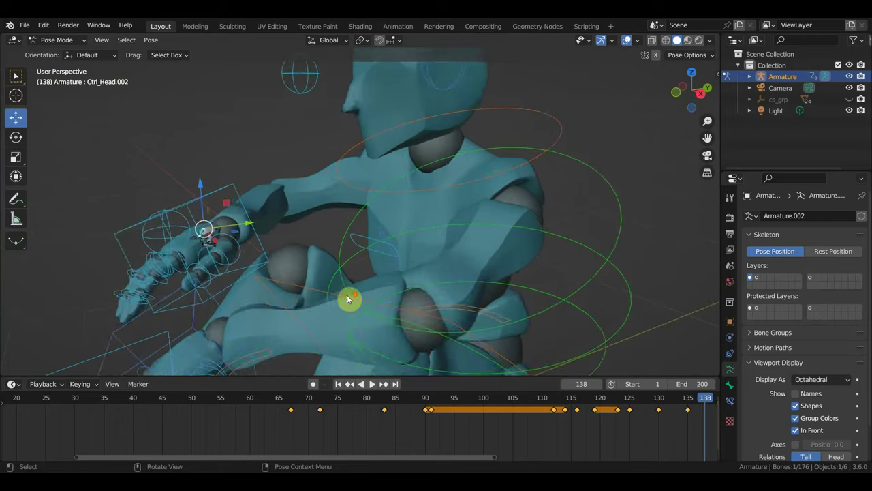
Hide the viewport overlays and switch to the Select Box tool
{"action": "scroll", "coordinate": [347, 299], "scroll_direction": "down", "scroll_amount": 3}
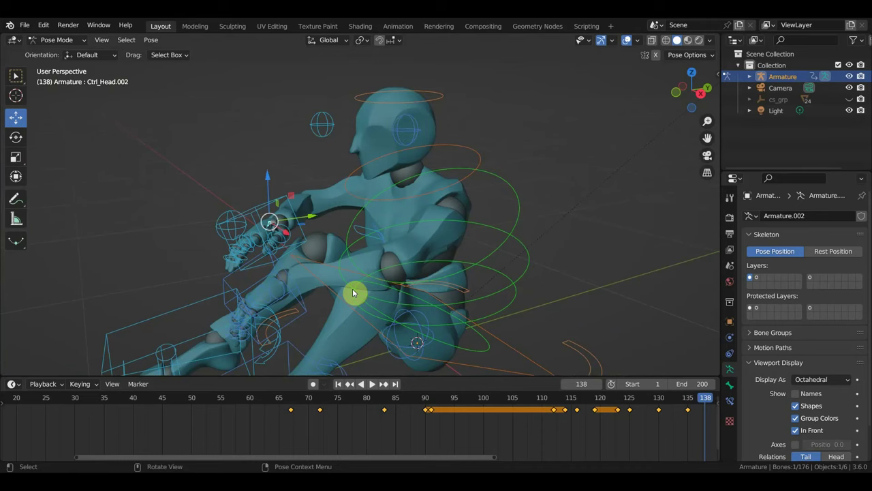
{"action": "scroll", "coordinate": [634, 317], "scroll_direction": "up", "scroll_amount": 3}
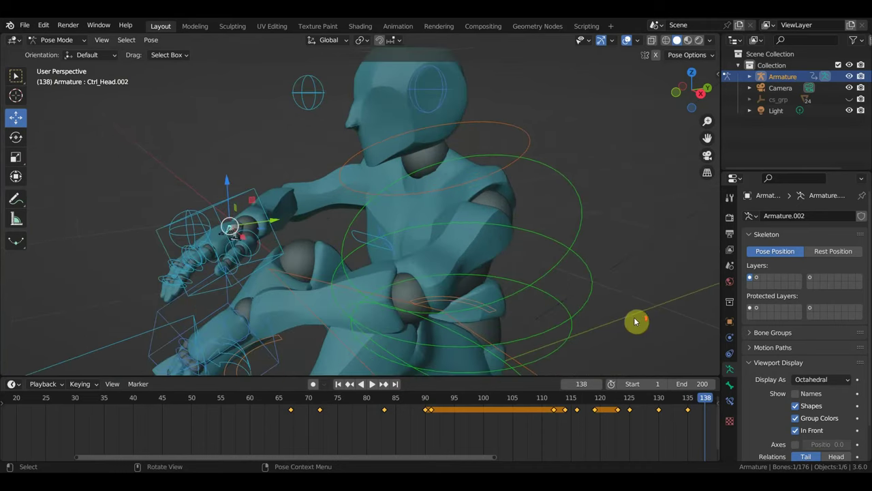
{"action": "mouse_move", "coordinate": [632, 313]}
{"action": "middle_mouse_down"}
{"action": "mouse_move", "coordinate": [643, 300]}
{"action": "mouse_move", "coordinate": [623, 298]}
{"action": "middle_mouse_up"}
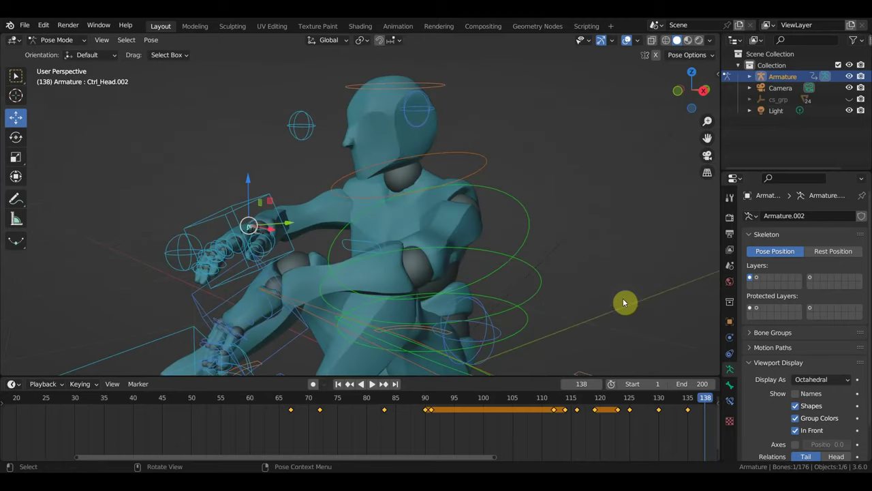
{"action": "left_click", "coordinate": [627, 39]}
{"action": "left_click", "coordinate": [12, 77]}
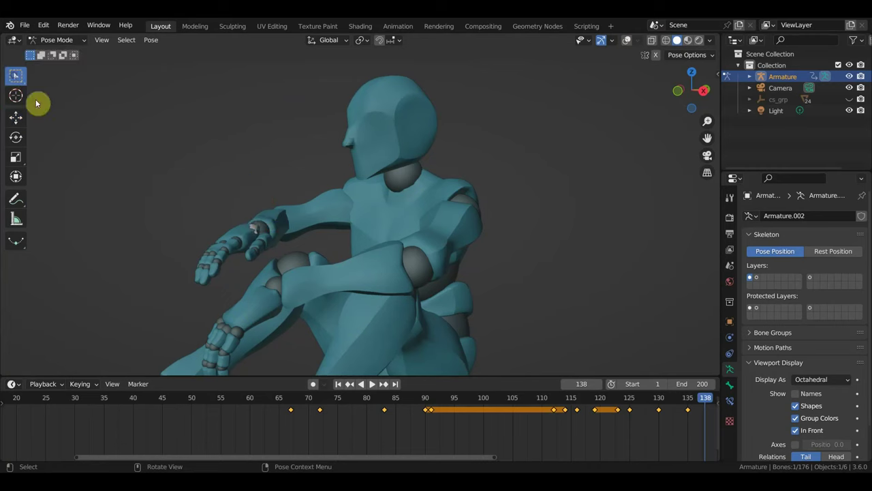
Play the animation, stop at frame 163, and show overlays and control shapes again
{"action": "key", "text": "space"}
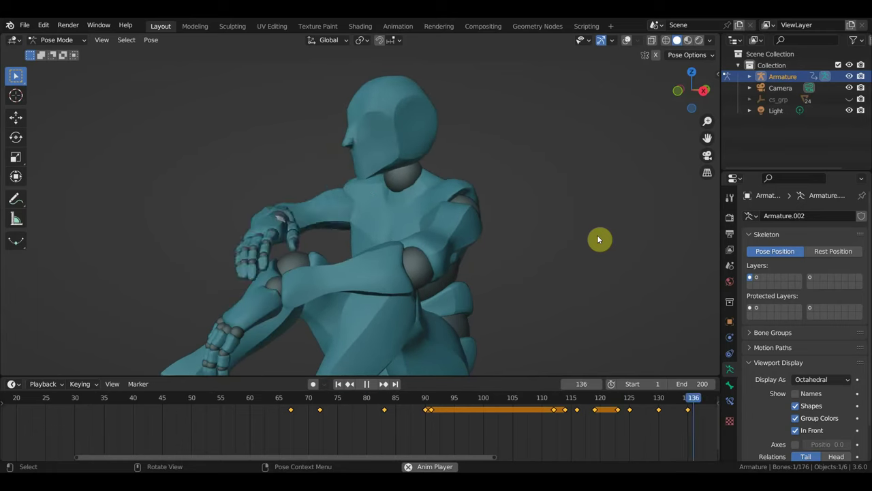
{"action": "key", "text": "space"}
{"action": "scroll", "coordinate": [498, 244], "scroll_direction": "up", "scroll_amount": 3}
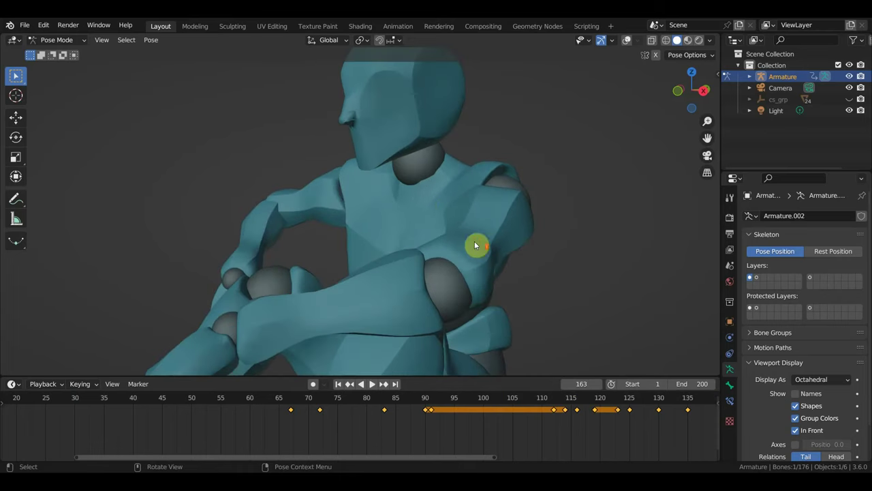
{"action": "left_click", "coordinate": [628, 40]}
{"action": "key", "text": "alt+h"}
{"action": "middle_click_drag", "start_coordinate": [418, 146], "coordinate": [417, 183]}
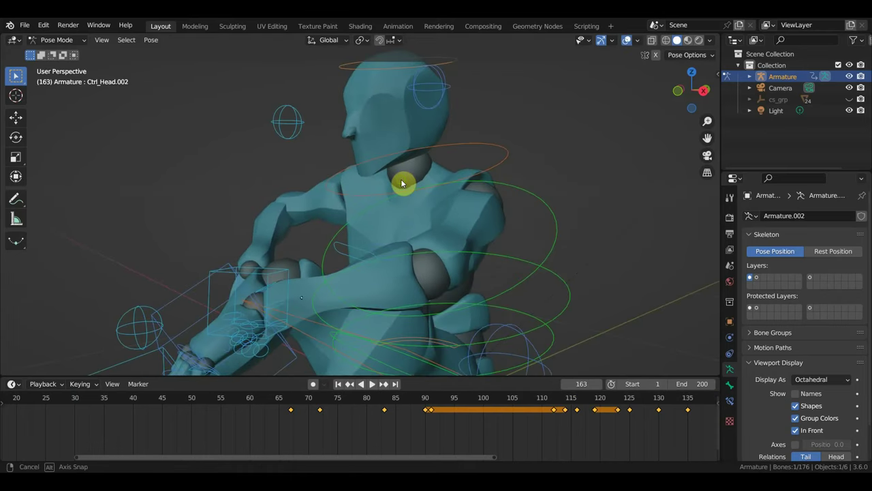
Switch to Object Mode and play the animation from around frame 76
{"action": "left_click", "coordinate": [57, 40]}
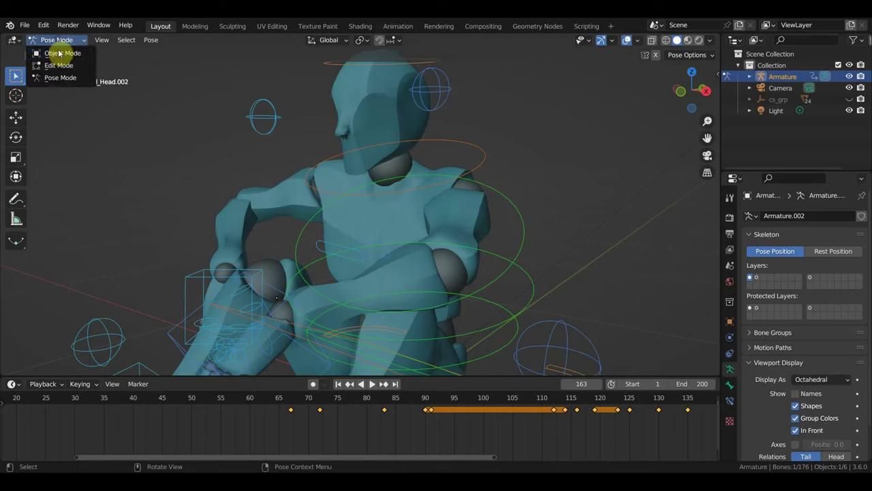
{"action": "left_click", "coordinate": [58, 53]}
{"action": "scroll", "coordinate": [352, 251], "scroll_direction": "down", "scroll_amount": 2}
{"action": "left_click", "coordinate": [310, 402]}
{"action": "key", "text": "space"}
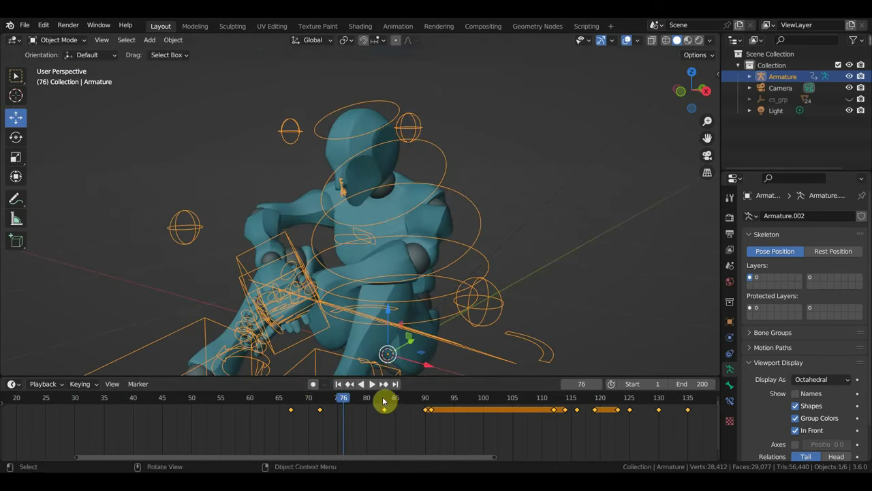
Select the small Sphere pendant and add Basis and Key 1 shape keys
{"action": "scroll", "coordinate": [379, 292], "scroll_direction": "up", "scroll_amount": 5}
{"action": "mouse_move", "coordinate": [380, 292]}
{"action": "middle_mouse_down"}
{"action": "mouse_move", "coordinate": [293, 255]}
{"action": "mouse_move", "coordinate": [508, 239]}
{"action": "mouse_move", "coordinate": [497, 247]}
{"action": "mouse_move", "coordinate": [462, 221]}
{"action": "mouse_move", "coordinate": [522, 261]}
{"action": "middle_mouse_up"}
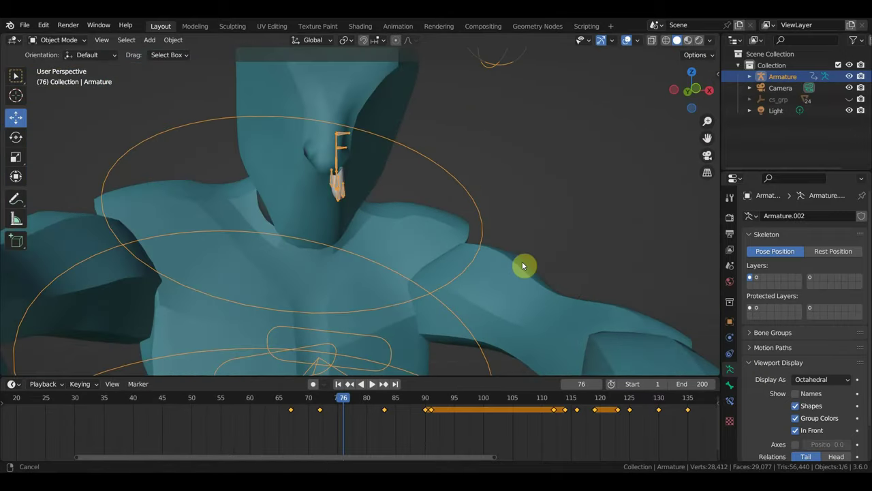
{"action": "left_click", "coordinate": [342, 179]}
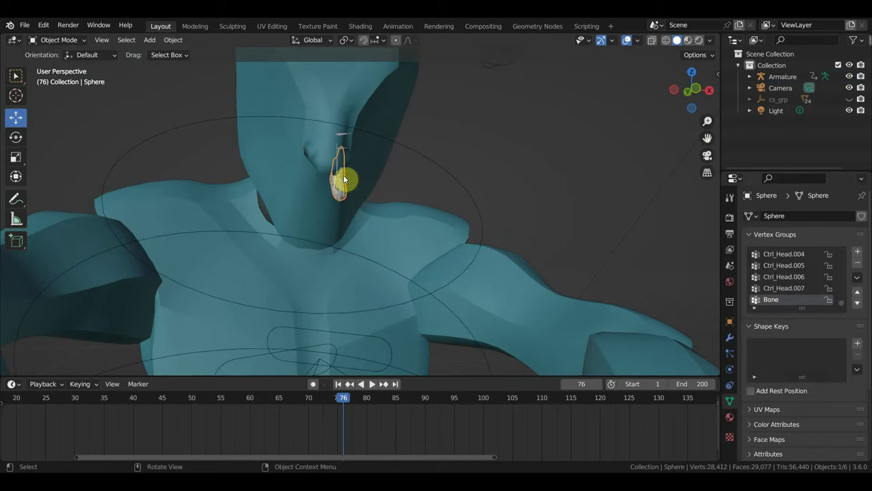
{"action": "left_click", "coordinate": [857, 343]}
{"action": "left_click", "coordinate": [857, 343]}
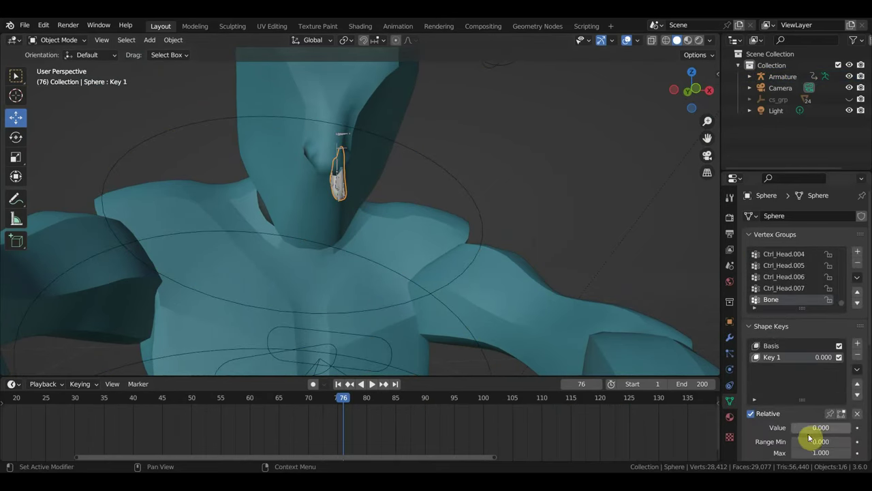
Enter Sculpt Mode with the Grab brush at 103 px radius and start pulling the pendant down
{"action": "left_click", "coordinate": [59, 40]}
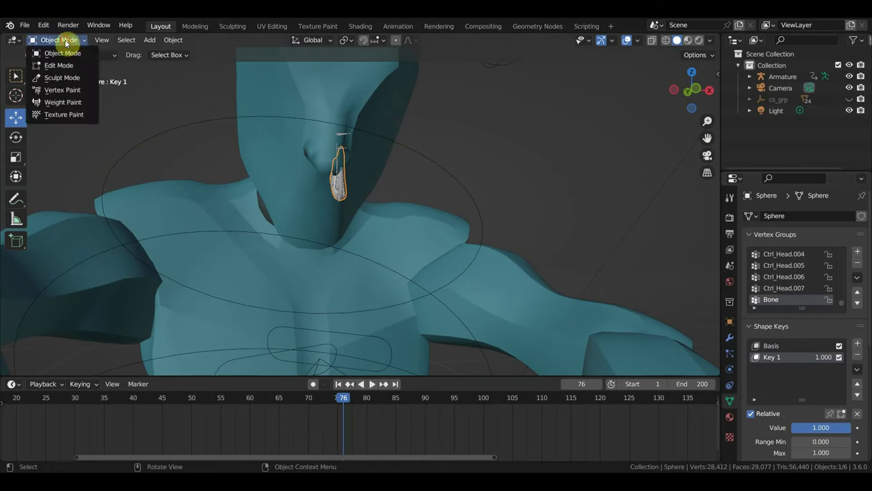
{"action": "left_click", "coordinate": [70, 79]}
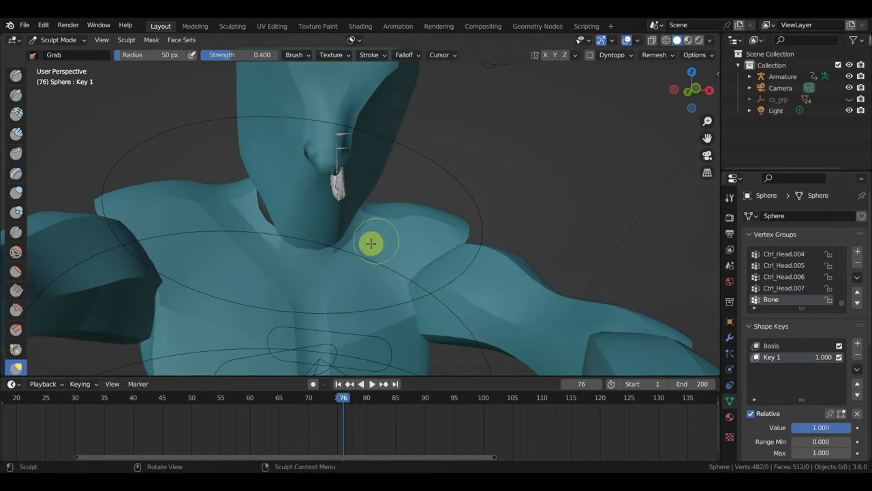
{"action": "left_click", "coordinate": [16, 365]}
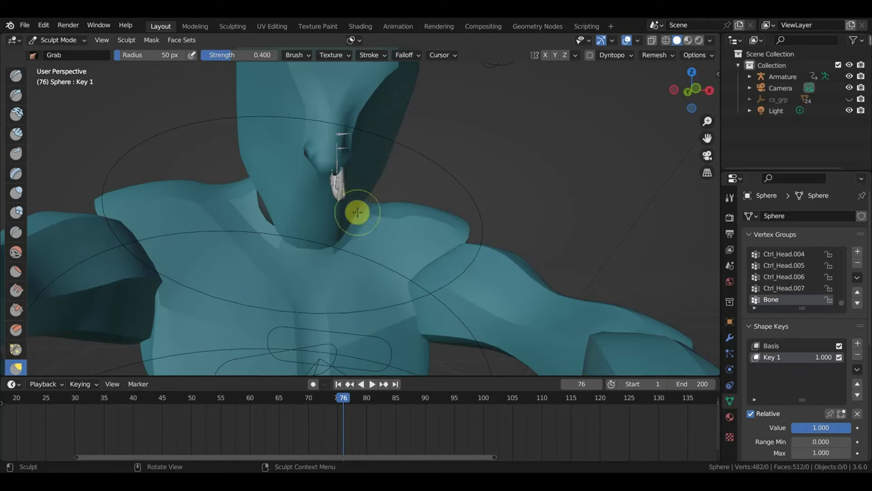
{"action": "key", "text": "f"}
{"action": "mouse_move", "coordinate": [341, 190]}
{"action": "left_mouse_down"}
{"action": "mouse_move", "coordinate": [351, 183]}
{"action": "mouse_move", "coordinate": [346, 201]}
{"action": "mouse_move", "coordinate": [348, 192]}
{"action": "left_mouse_up"}
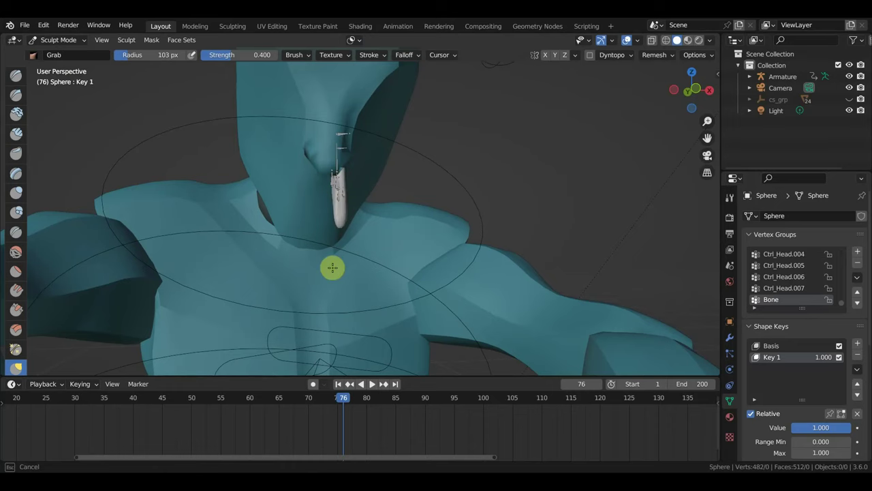
Stretch the pendant tip and upper edges downward from a front view
{"action": "scroll", "coordinate": [331, 272], "scroll_direction": "up", "scroll_amount": 3}
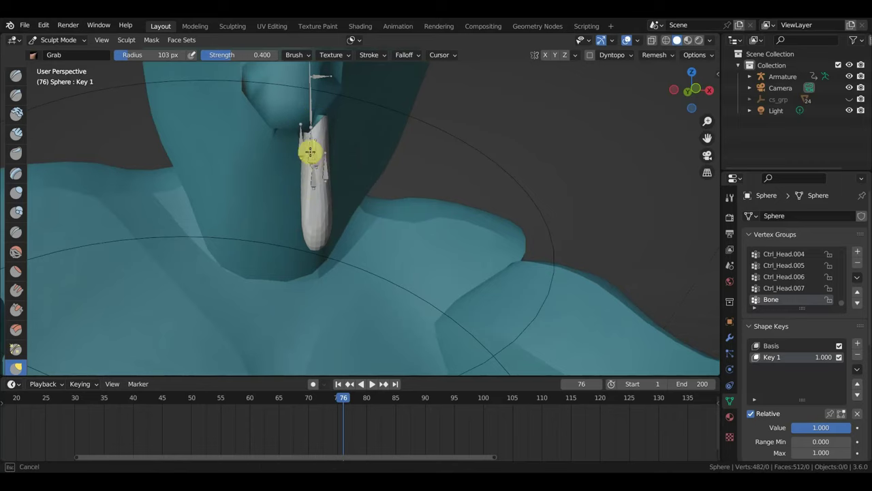
{"action": "mouse_move", "coordinate": [333, 131]}
{"action": "middle_mouse_down"}
{"action": "mouse_move", "coordinate": [321, 148]}
{"action": "mouse_move", "coordinate": [282, 141]}
{"action": "middle_mouse_up"}
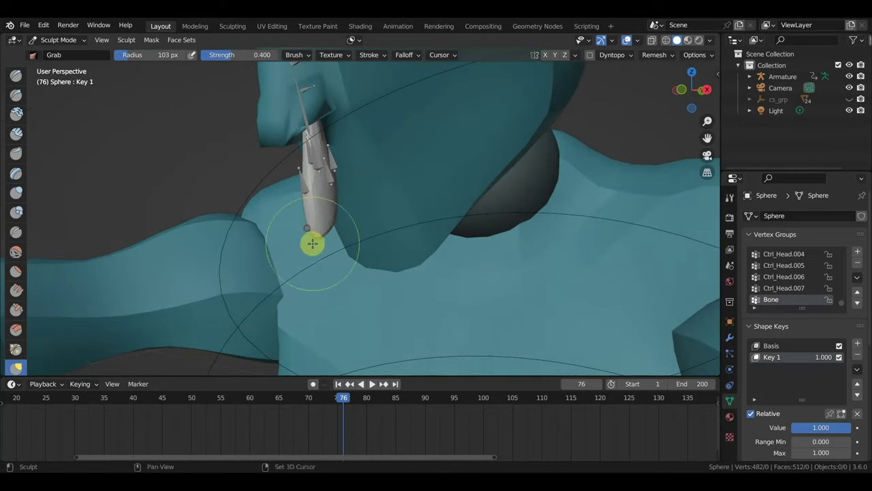
{"action": "mouse_move", "coordinate": [309, 243]}
{"action": "middle_mouse_down"}
{"action": "mouse_move", "coordinate": [282, 233]}
{"action": "mouse_move", "coordinate": [325, 200]}
{"action": "mouse_move", "coordinate": [443, 197]}
{"action": "middle_mouse_up"}
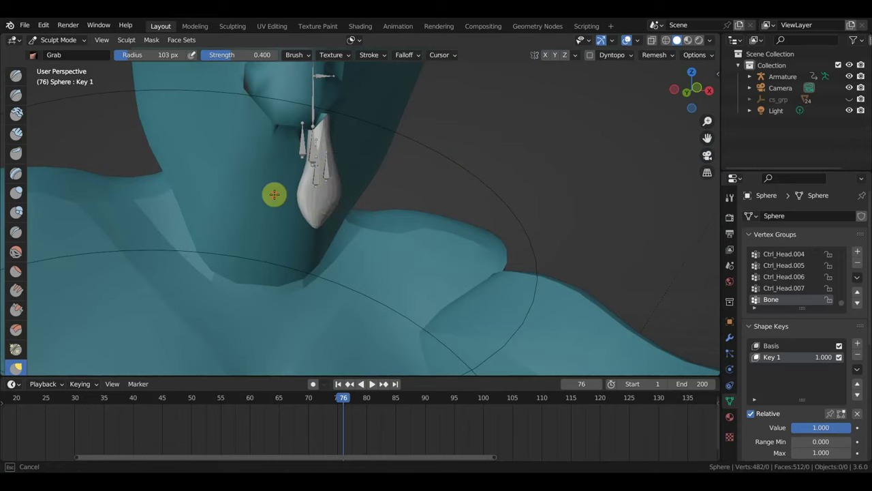
{"action": "middle_click_drag", "start_coordinate": [274, 195], "coordinate": [310, 197]}
{"action": "left_click_drag", "start_coordinate": [310, 228], "coordinate": [311, 257]}
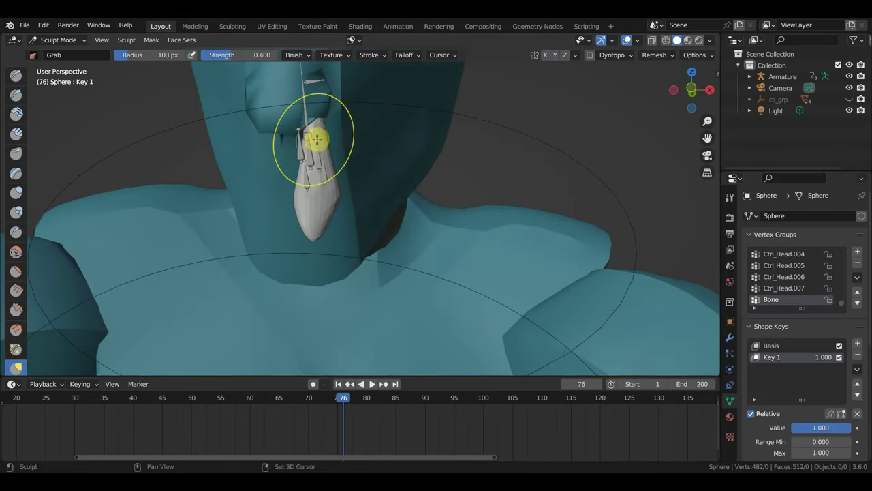
{"action": "mouse_move", "coordinate": [316, 140]}
{"action": "middle_mouse_down"}
{"action": "mouse_move", "coordinate": [302, 145]}
{"action": "mouse_move", "coordinate": [323, 141]}
{"action": "middle_mouse_up"}
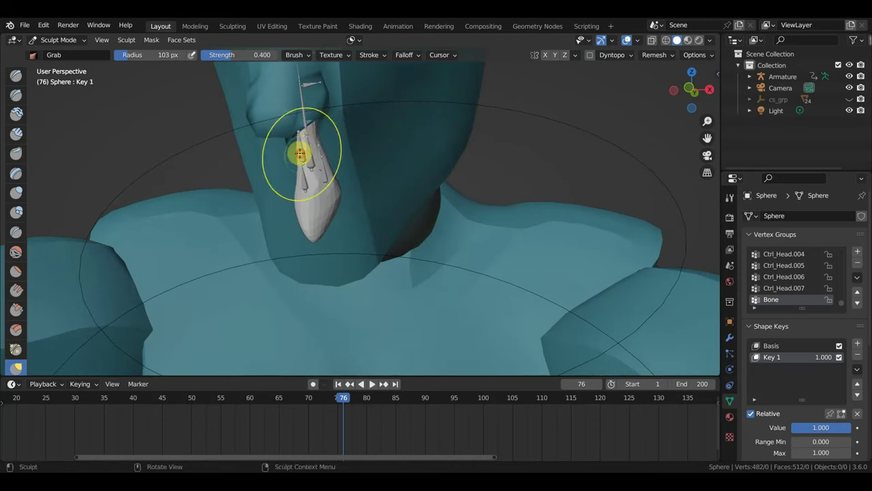
{"action": "left_click_drag", "start_coordinate": [307, 94], "coordinate": [313, 138]}
Reshape the pendant's lower body into a teardrop with its tip bent toward the chest
{"action": "middle_click_drag", "start_coordinate": [282, 171], "coordinate": [282, 164]}
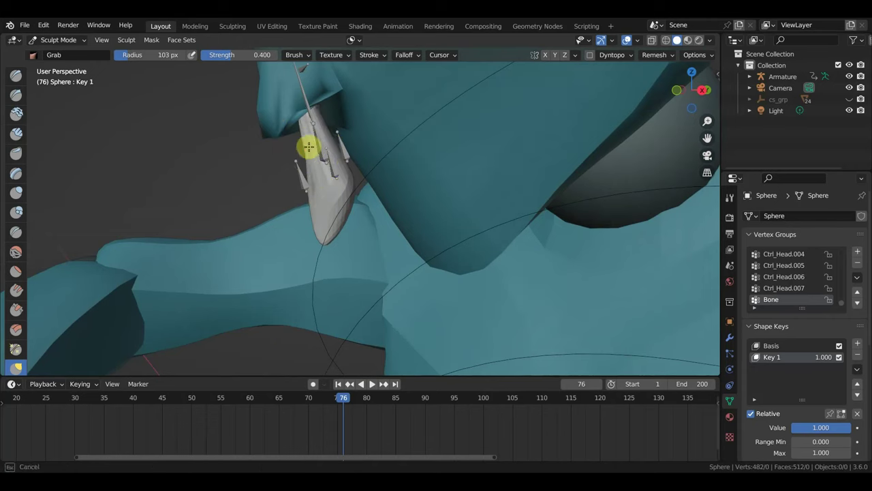
{"action": "mouse_move", "coordinate": [307, 146]}
{"action": "left_mouse_down"}
{"action": "mouse_move", "coordinate": [339, 239]}
{"action": "mouse_move", "coordinate": [359, 212]}
{"action": "mouse_move", "coordinate": [343, 202]}
{"action": "mouse_move", "coordinate": [310, 207]}
{"action": "mouse_move", "coordinate": [337, 182]}
{"action": "left_mouse_up"}
{"action": "left_click_drag", "start_coordinate": [332, 139], "coordinate": [311, 116]}
{"action": "mouse_move", "coordinate": [311, 117]}
{"action": "middle_mouse_down"}
{"action": "mouse_move", "coordinate": [481, 161]}
{"action": "mouse_move", "coordinate": [500, 156]}
{"action": "middle_mouse_up"}
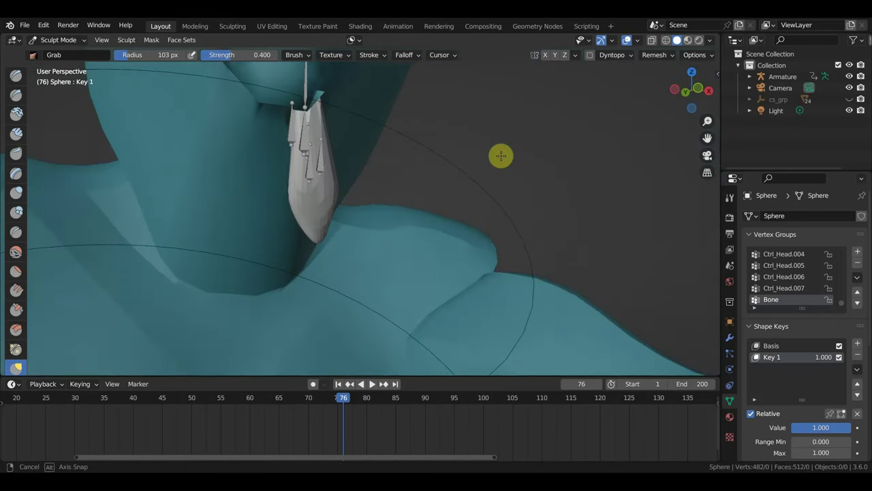
{"action": "left_click_drag", "start_coordinate": [317, 117], "coordinate": [291, 107]}
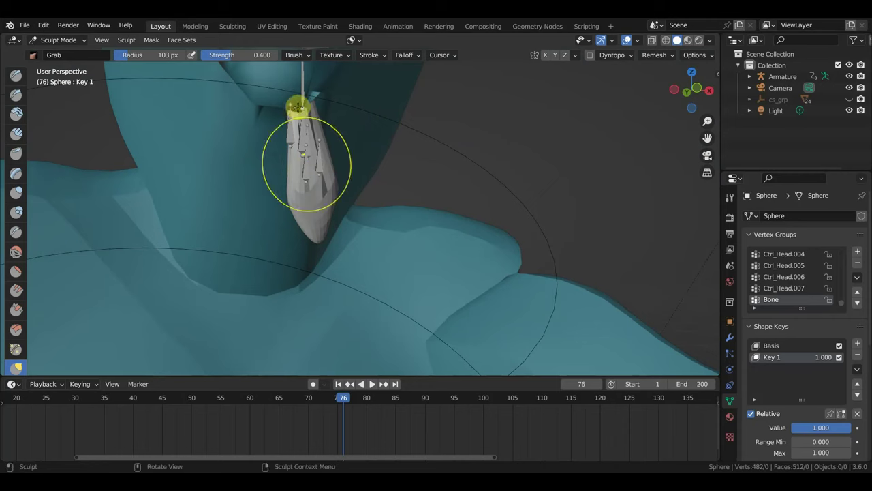
{"action": "left_click_drag", "start_coordinate": [327, 230], "coordinate": [276, 245]}
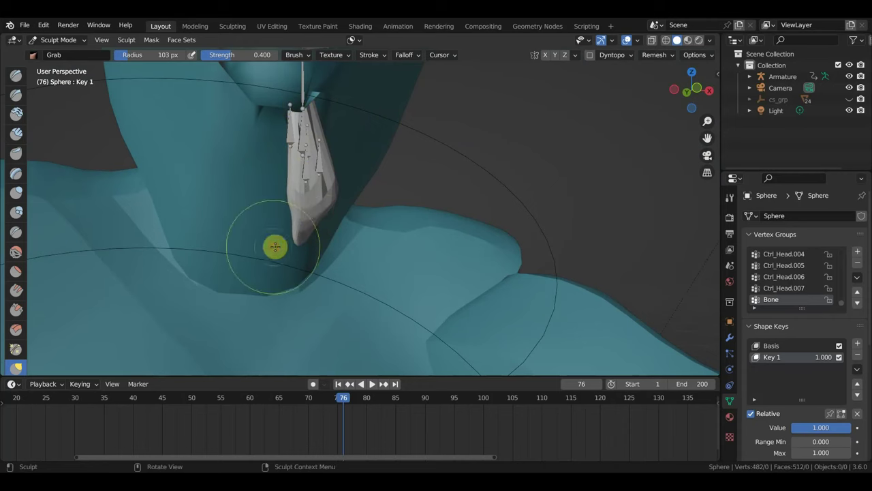
{"action": "left_click_drag", "start_coordinate": [325, 202], "coordinate": [308, 209]}
{"action": "mouse_move", "coordinate": [288, 171]}
{"action": "left_mouse_down"}
{"action": "mouse_move", "coordinate": [336, 129]}
{"action": "mouse_move", "coordinate": [335, 143]}
{"action": "left_mouse_up"}
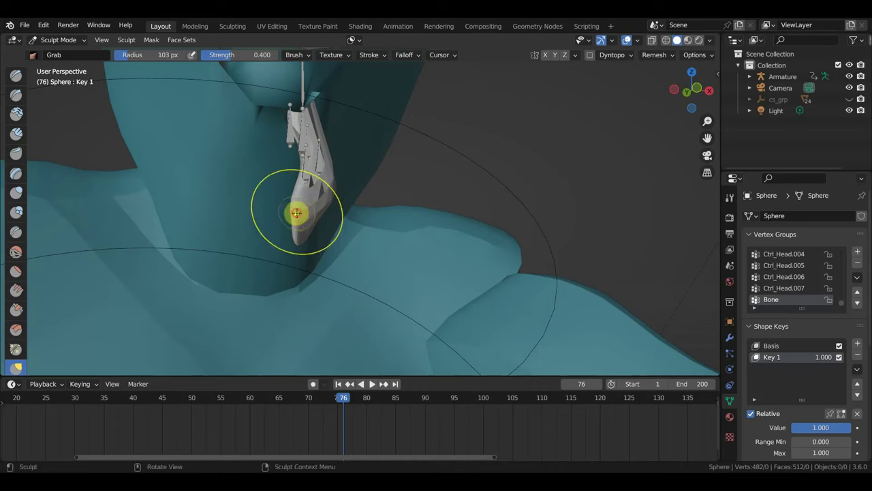
{"action": "mouse_move", "coordinate": [306, 220]}
{"action": "middle_mouse_down"}
{"action": "mouse_move", "coordinate": [294, 191]}
{"action": "mouse_move", "coordinate": [416, 182]}
{"action": "middle_mouse_up"}
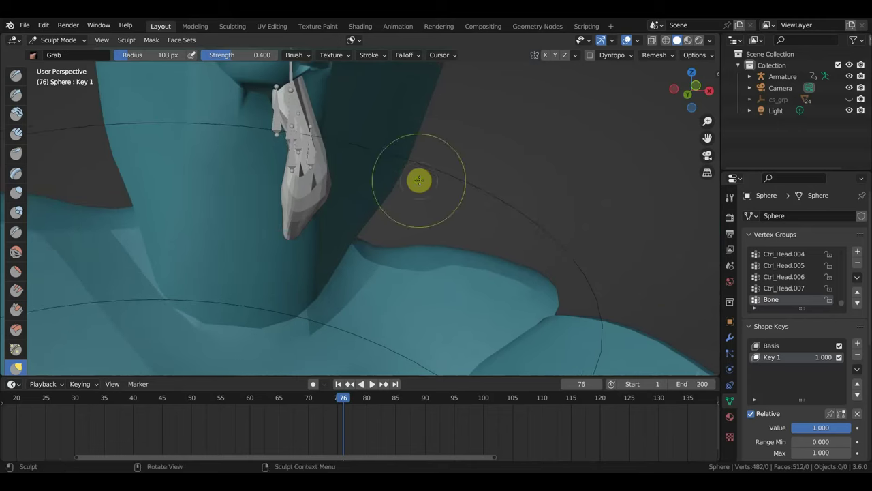
Keyframe the Key 1 shape value, then play the animation from frame 37
{"action": "left_click", "coordinate": [856, 428]}
{"action": "left_click", "coordinate": [114, 399]}
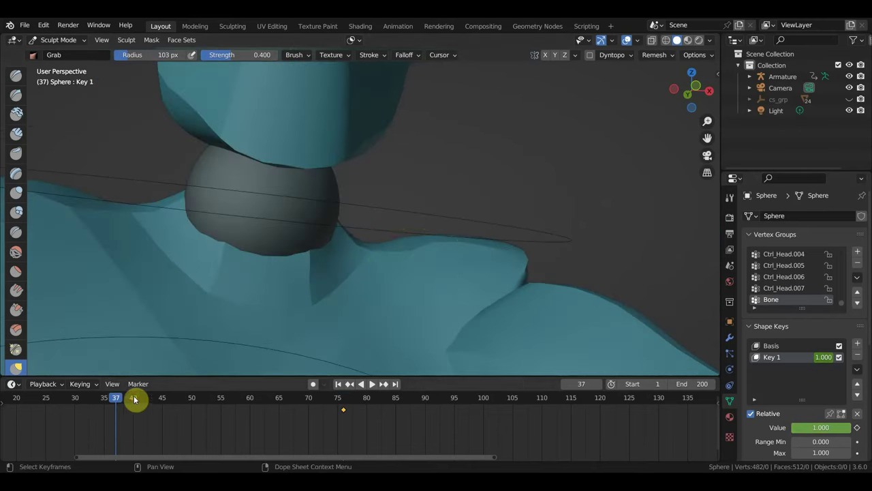
{"action": "mouse_move", "coordinate": [421, 265]}
{"action": "middle_mouse_down"}
{"action": "mouse_move", "coordinate": [470, 245]}
{"action": "mouse_move", "coordinate": [426, 267]}
{"action": "middle_mouse_up"}
{"action": "scroll", "coordinate": [493, 196], "scroll_direction": "down", "scroll_amount": 2}
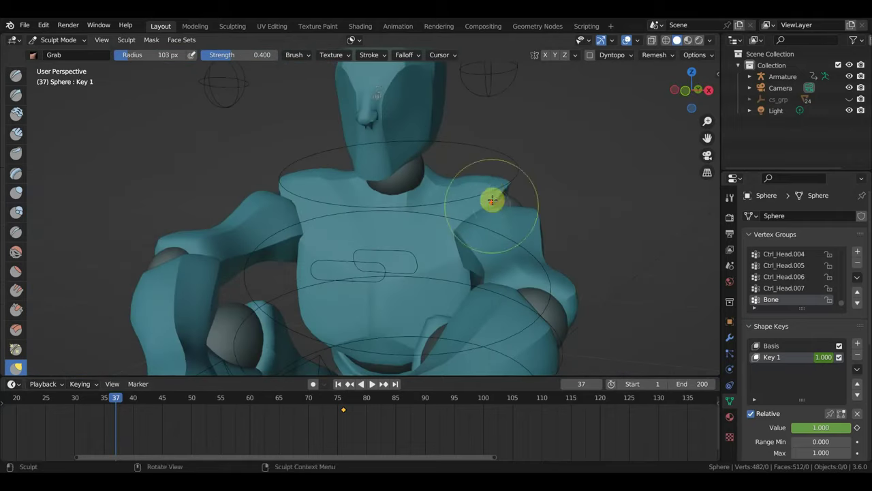
{"action": "middle_click_drag", "start_coordinate": [493, 197], "coordinate": [488, 245]}
{"action": "scroll", "coordinate": [444, 296], "scroll_direction": "up", "scroll_amount": 2}
{"action": "scroll", "coordinate": [430, 292], "scroll_direction": "up", "scroll_amount": 2}
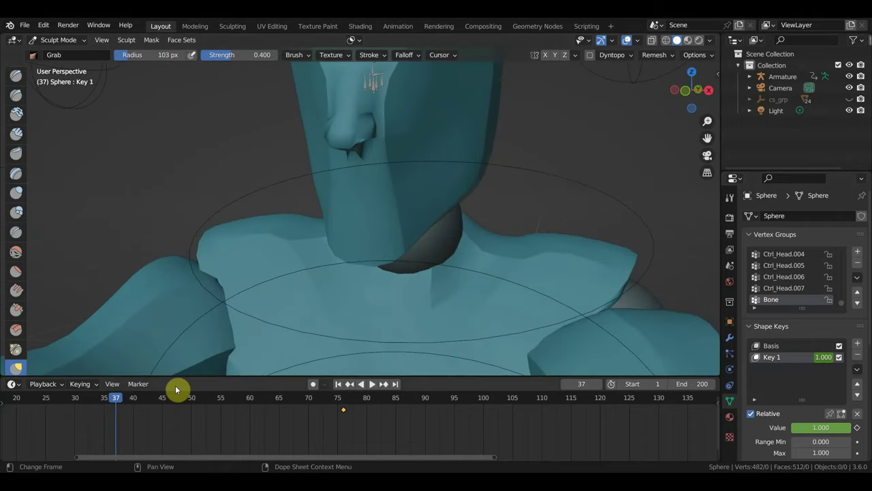
{"action": "key", "text": "space"}
Scrub through frames 63, 68 and 55, ending at frame 95 with Key 1 at 0.000
{"action": "left_click_drag", "start_coordinate": [221, 406], "coordinate": [302, 417]}
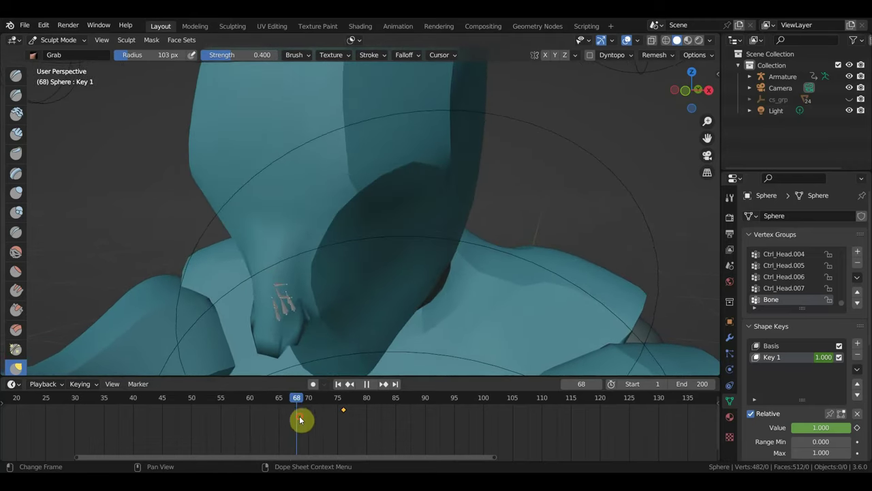
{"action": "mouse_move", "coordinate": [399, 325]}
{"action": "middle_mouse_down"}
{"action": "mouse_move", "coordinate": [380, 266]}
{"action": "mouse_move", "coordinate": [454, 254]}
{"action": "middle_mouse_up"}
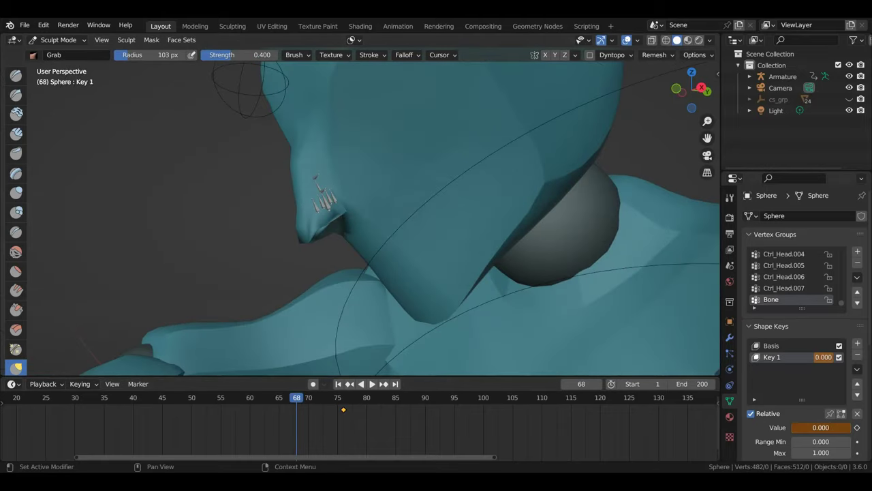
{"action": "mouse_move", "coordinate": [297, 403]}
{"action": "left_mouse_down"}
{"action": "mouse_move", "coordinate": [220, 415]}
{"action": "mouse_move", "coordinate": [321, 432]}
{"action": "mouse_move", "coordinate": [369, 448]}
{"action": "mouse_move", "coordinate": [321, 448]}
{"action": "mouse_move", "coordinate": [394, 458]}
{"action": "left_mouse_up"}
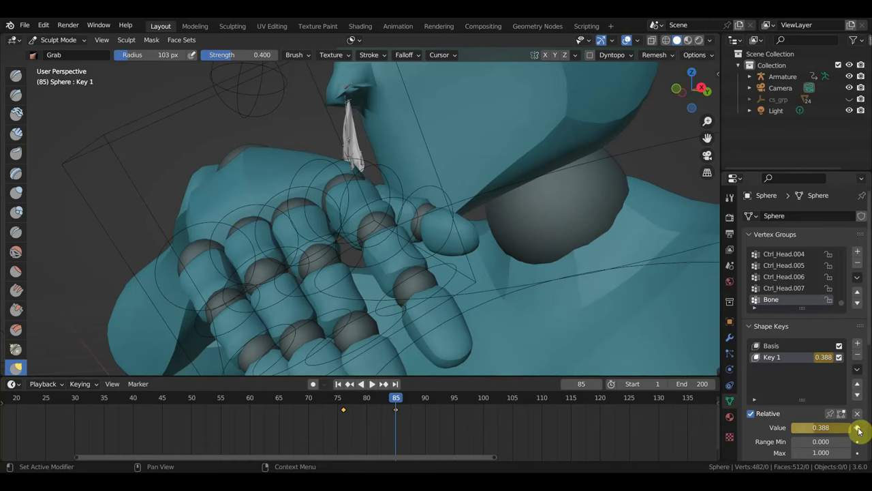
{"action": "left_click_drag", "start_coordinate": [472, 413], "coordinate": [454, 403]}
{"action": "mouse_move", "coordinate": [502, 376]}
{"action": "middle_mouse_down"}
{"action": "mouse_move", "coordinate": [484, 308]}
{"action": "mouse_move", "coordinate": [534, 266]}
{"action": "middle_mouse_up"}
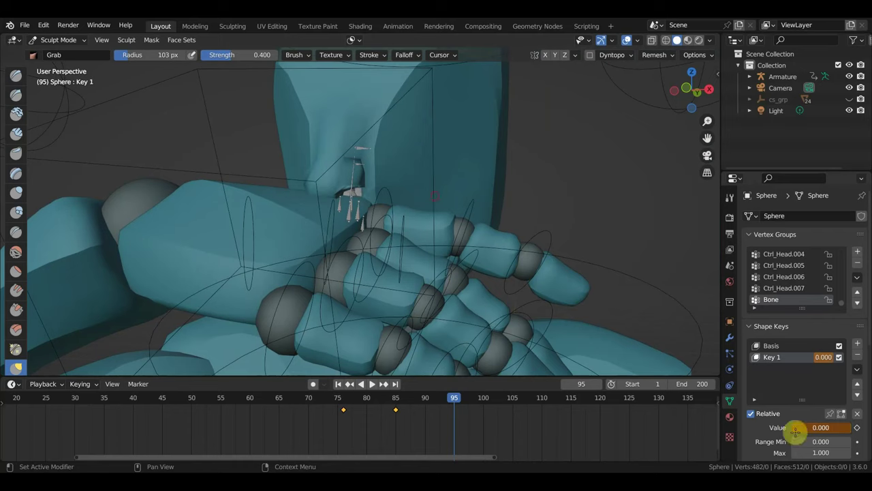
{"action": "middle_click_drag", "start_coordinate": [273, 128], "coordinate": [357, 130]}
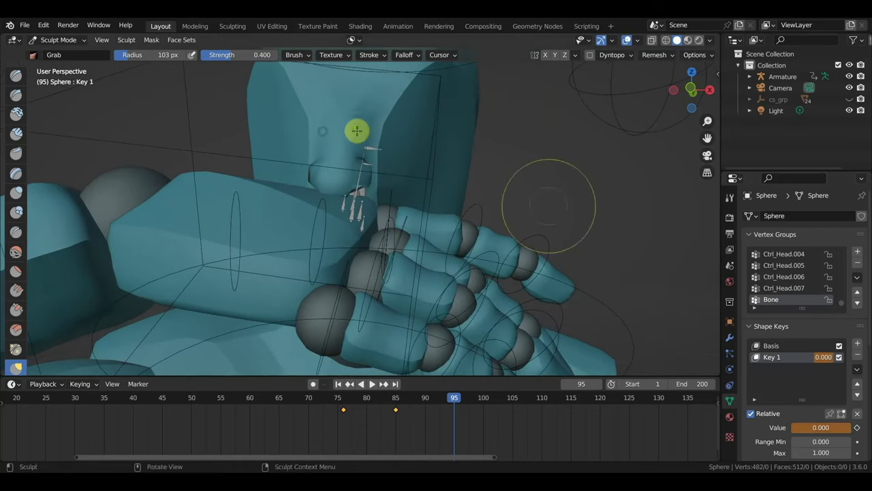
Add a Key 2 shape key and sculpt the sphere into a new shape with Grab strokes
{"action": "left_click", "coordinate": [858, 346]}
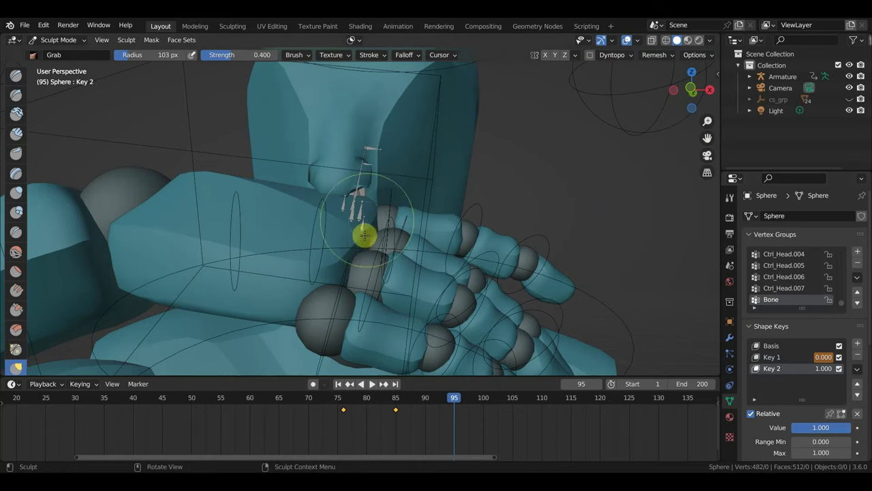
{"action": "mouse_move", "coordinate": [361, 200]}
{"action": "left_mouse_down"}
{"action": "mouse_move", "coordinate": [379, 194]}
{"action": "mouse_move", "coordinate": [385, 176]}
{"action": "left_mouse_up"}
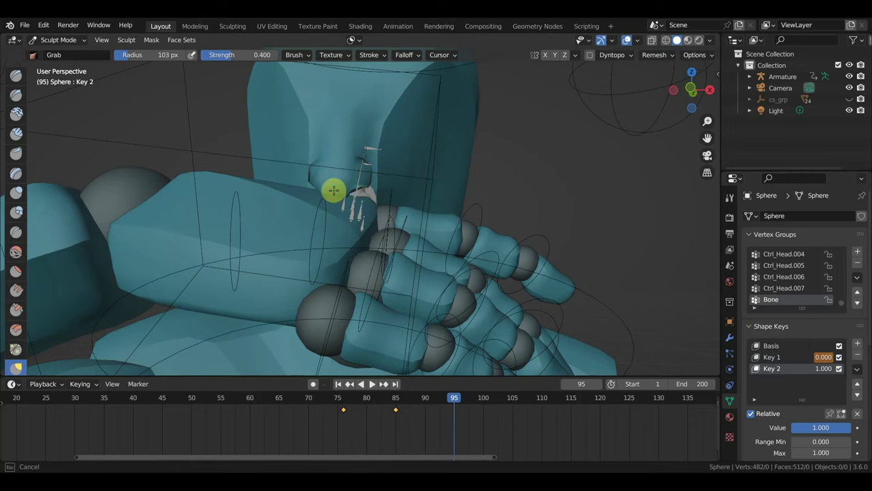
{"action": "mouse_move", "coordinate": [409, 191]}
{"action": "middle_mouse_down"}
{"action": "mouse_move", "coordinate": [327, 232]}
{"action": "mouse_move", "coordinate": [287, 227]}
{"action": "middle_mouse_up"}
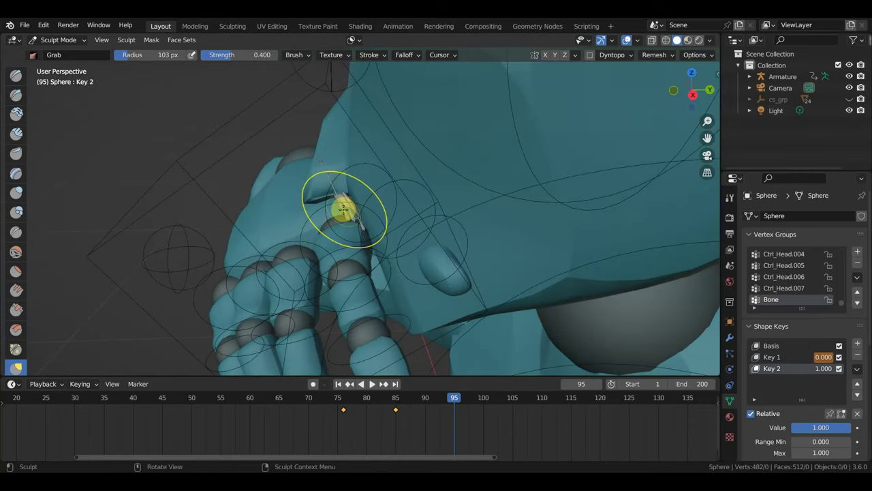
{"action": "mouse_move", "coordinate": [341, 207]}
{"action": "left_mouse_down"}
{"action": "mouse_move", "coordinate": [273, 220]}
{"action": "mouse_move", "coordinate": [262, 190]}
{"action": "mouse_move", "coordinate": [318, 195]}
{"action": "mouse_move", "coordinate": [311, 201]}
{"action": "mouse_move", "coordinate": [386, 193]}
{"action": "mouse_move", "coordinate": [251, 232]}
{"action": "mouse_move", "coordinate": [382, 193]}
{"action": "left_mouse_up"}
{"action": "middle_click_drag", "start_coordinate": [381, 192], "coordinate": [383, 218]}
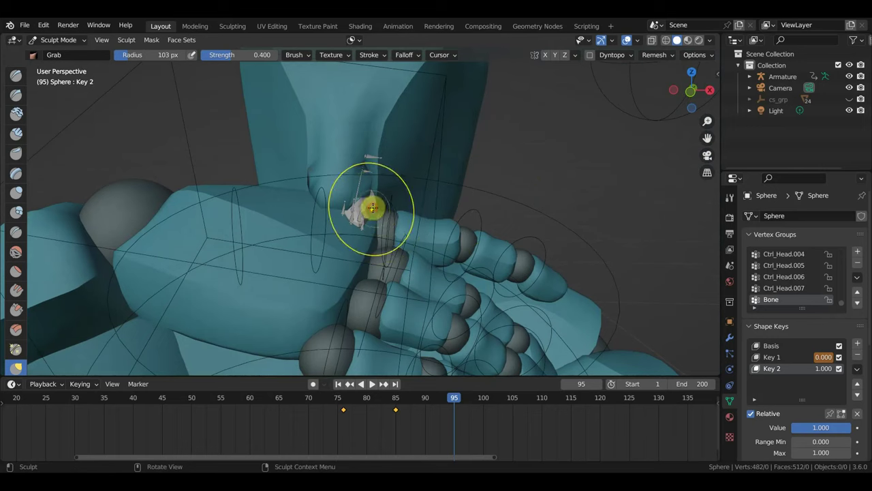
{"action": "left_click_drag", "start_coordinate": [383, 216], "coordinate": [400, 217]}
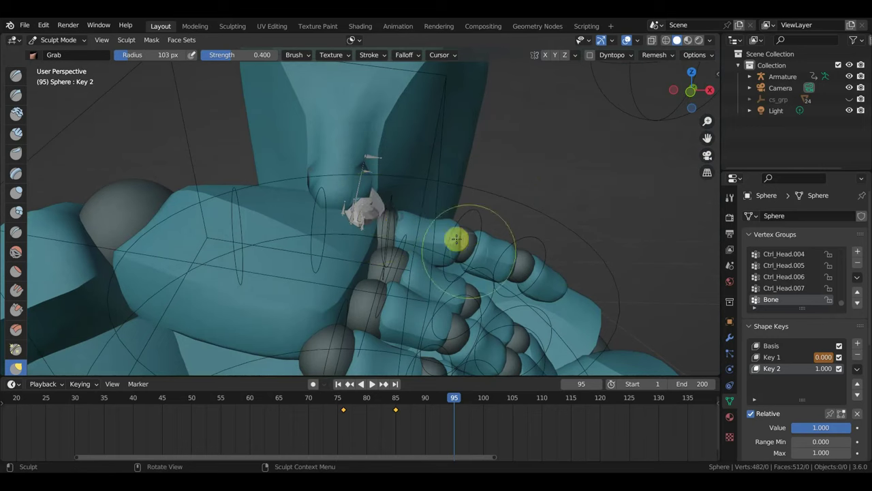
Keyframe Key 2 at 1.000 on frame 95 and 0.000 on frame 89, then preview
{"action": "left_click", "coordinate": [860, 428]}
{"action": "left_click_drag", "start_coordinate": [454, 400], "coordinate": [419, 399]}
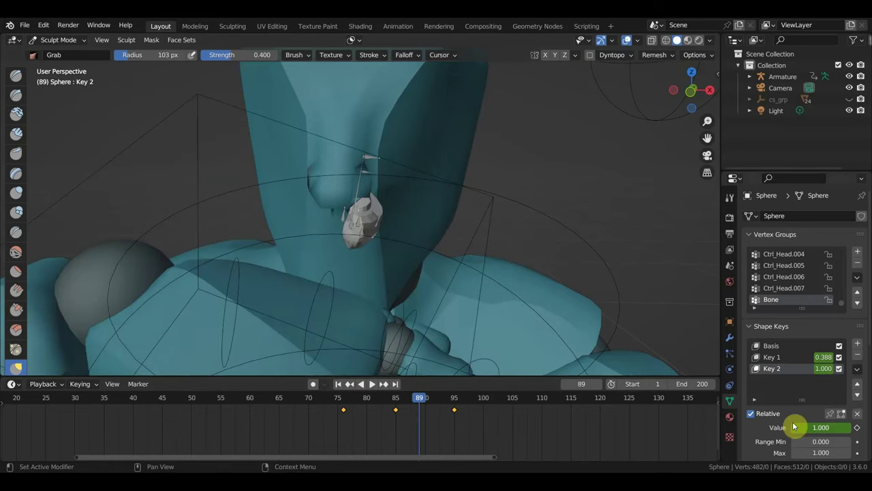
{"action": "left_click_drag", "start_coordinate": [845, 429], "coordinate": [790, 429]}
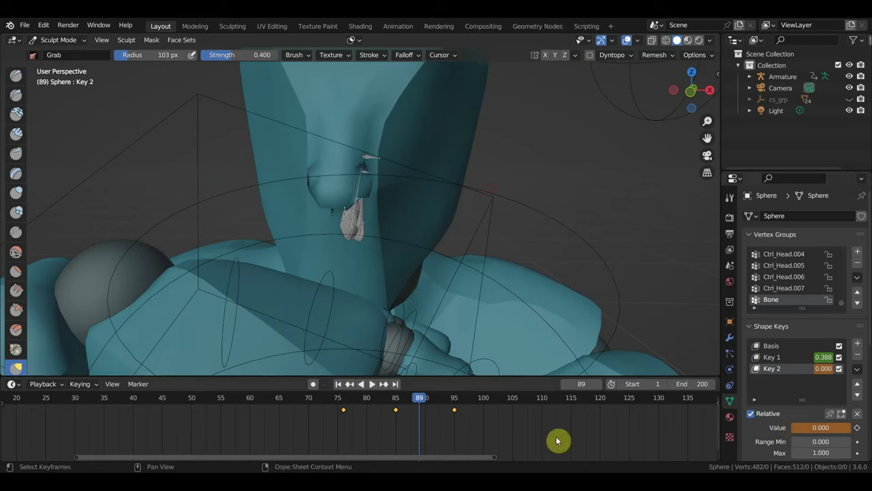
{"action": "left_click", "coordinate": [857, 428]}
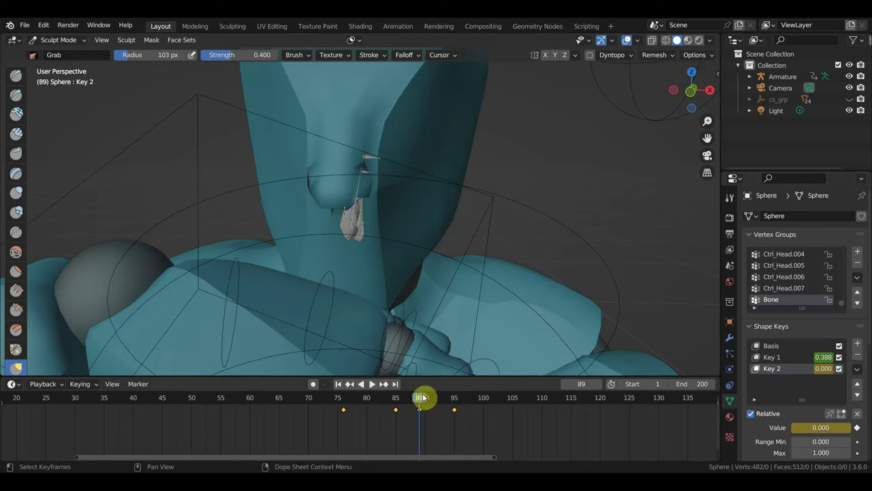
{"action": "key", "text": "space"}
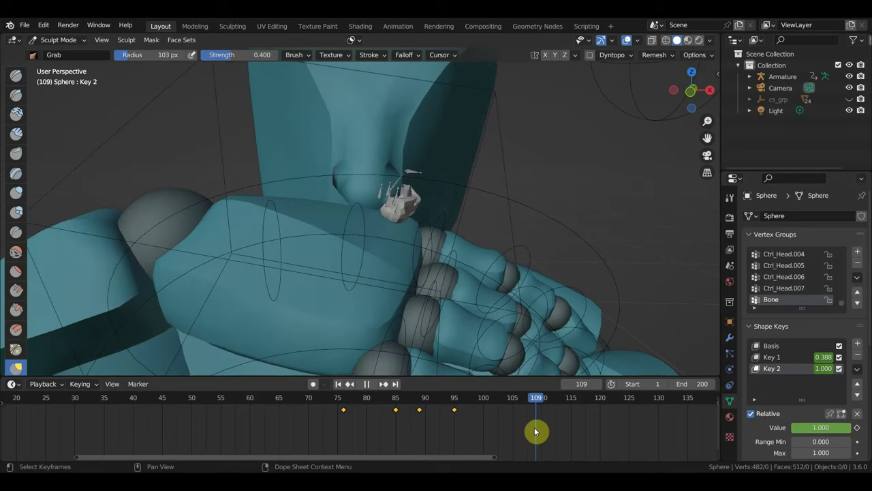
{"action": "key", "text": "space"}
At frame 106, keyframe a lowered Key 2 value and Key 1 at 1.000
{"action": "left_click_drag", "start_coordinate": [534, 427], "coordinate": [516, 428]}
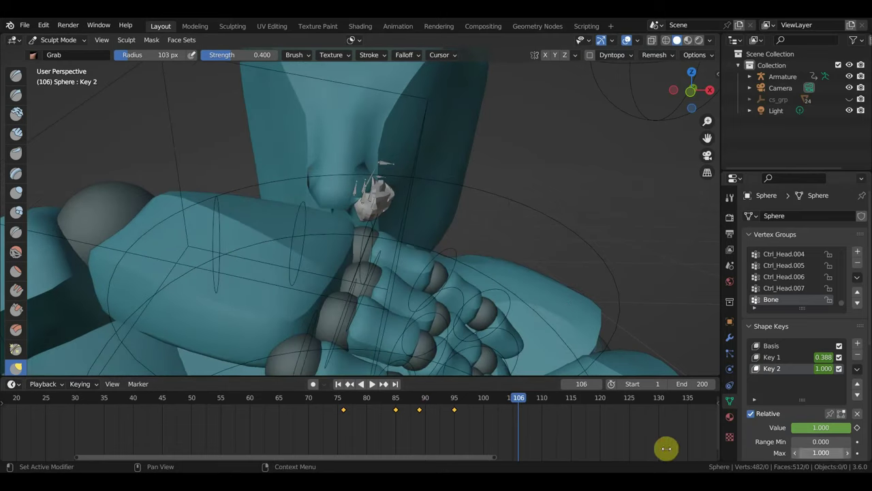
{"action": "left_click_drag", "start_coordinate": [850, 431], "coordinate": [810, 432]}
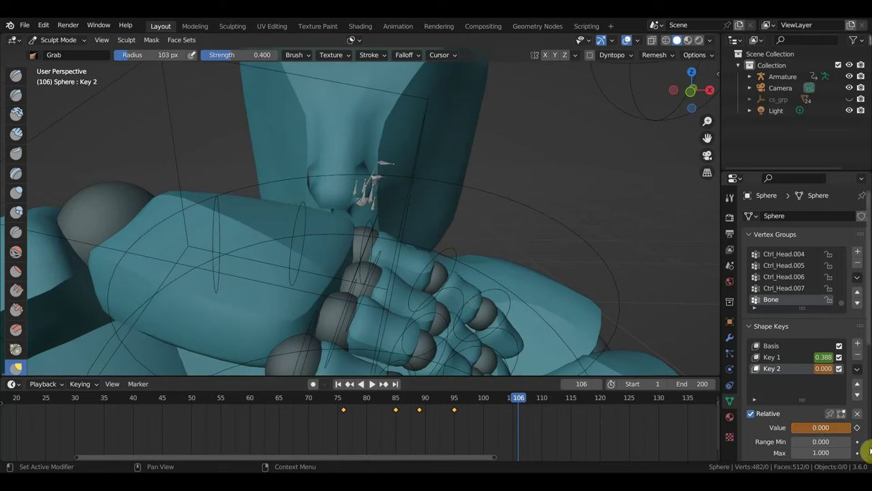
{"action": "left_click", "coordinate": [857, 427]}
{"action": "left_click", "coordinate": [796, 358]}
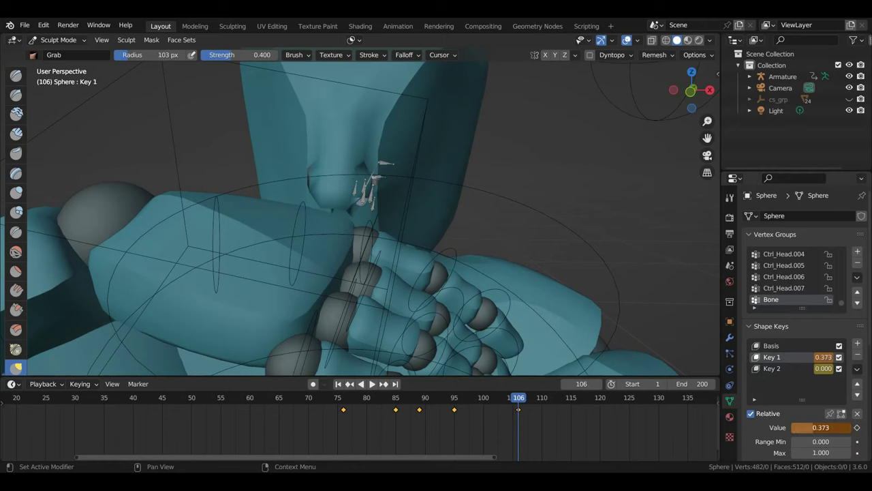
{"action": "left_click", "coordinate": [859, 429]}
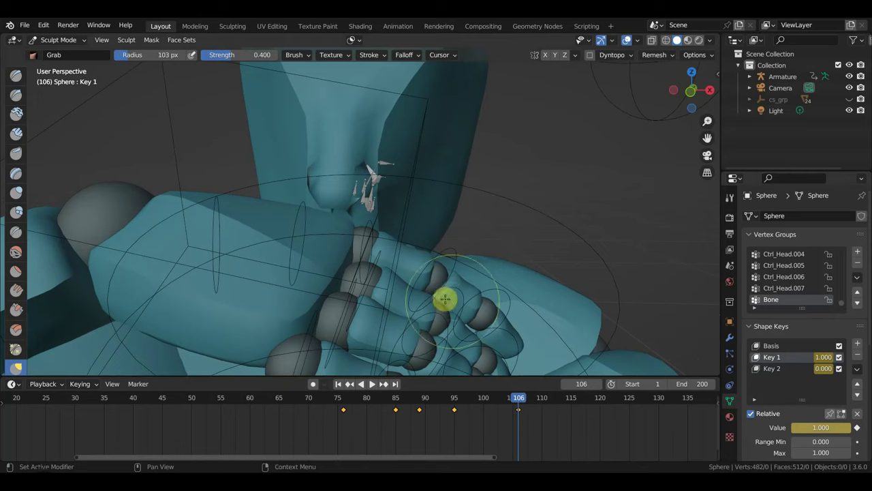
At frame 115, keyframe Key 1's value and raise Key 2's value
{"action": "left_click", "coordinate": [570, 398]}
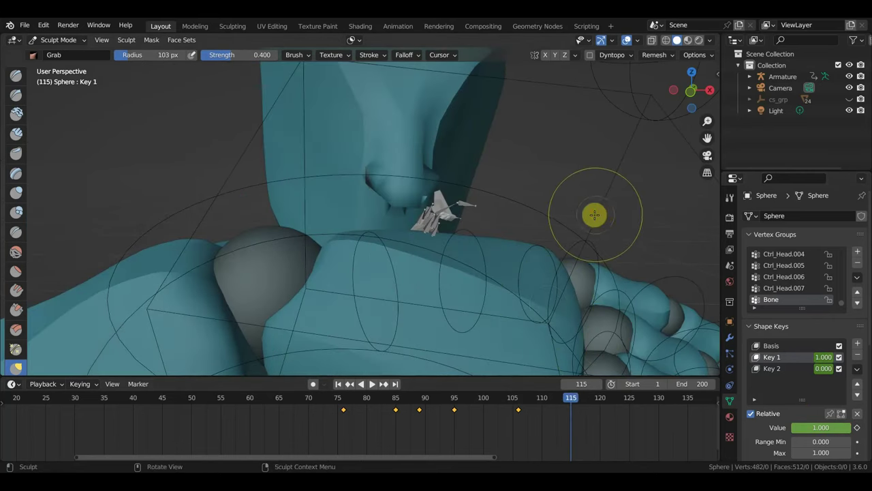
{"action": "mouse_move", "coordinate": [594, 215]}
{"action": "middle_mouse_down"}
{"action": "mouse_move", "coordinate": [611, 206]}
{"action": "mouse_move", "coordinate": [580, 208]}
{"action": "middle_mouse_up"}
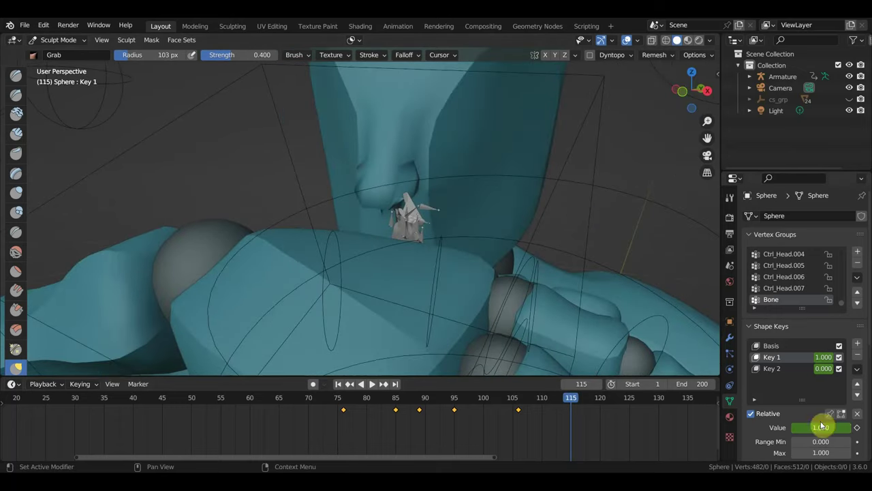
{"action": "left_click", "coordinate": [857, 427]}
{"action": "left_click", "coordinate": [797, 372]}
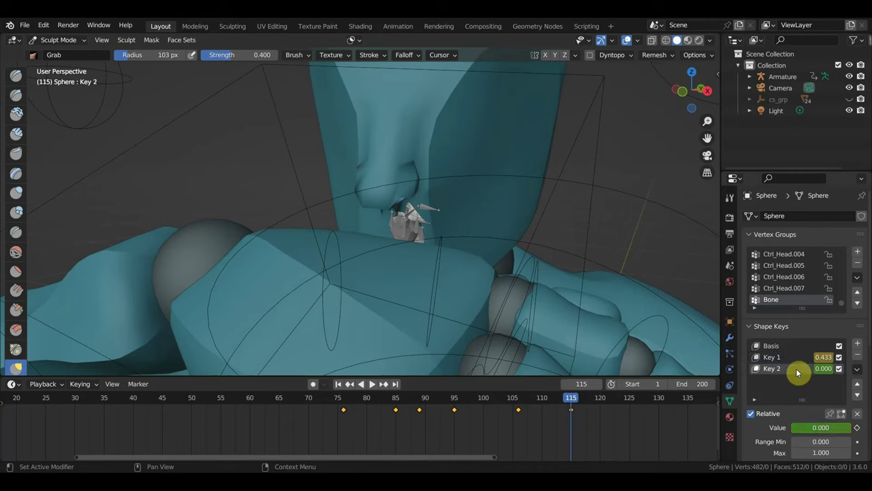
{"action": "left_click_drag", "start_coordinate": [794, 427], "coordinate": [842, 428]}
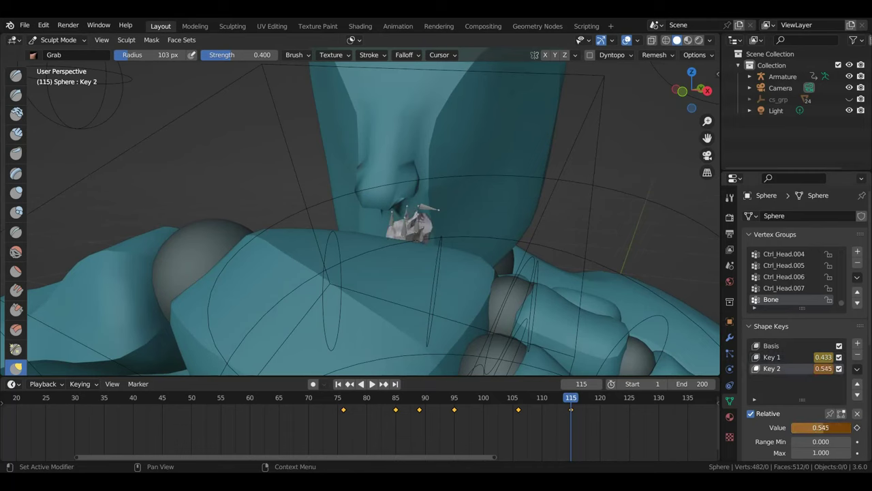
{"action": "mouse_move", "coordinate": [574, 297]}
{"action": "middle_mouse_down"}
{"action": "mouse_move", "coordinate": [604, 292]}
{"action": "mouse_move", "coordinate": [598, 334]}
{"action": "mouse_move", "coordinate": [535, 320]}
{"action": "mouse_move", "coordinate": [491, 289]}
{"action": "middle_mouse_up"}
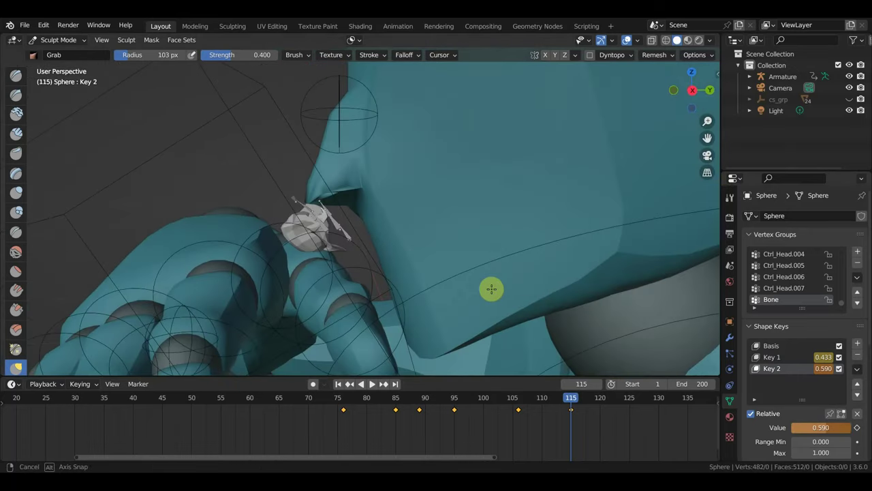
Set Key 1 to 0.000 and keyframe both Key 1 and Key 2 on frame 115
{"action": "left_click", "coordinate": [780, 346]}
{"action": "left_click", "coordinate": [796, 359]}
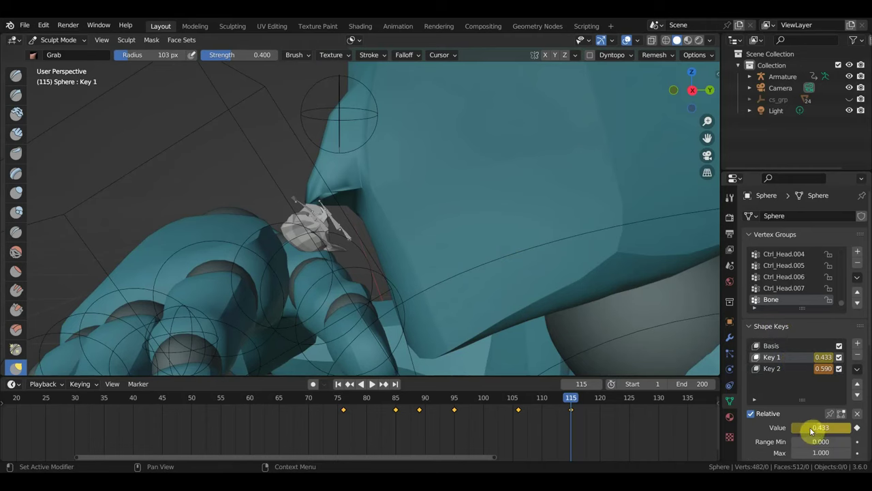
{"action": "left_click_drag", "start_coordinate": [820, 427], "coordinate": [794, 427]}
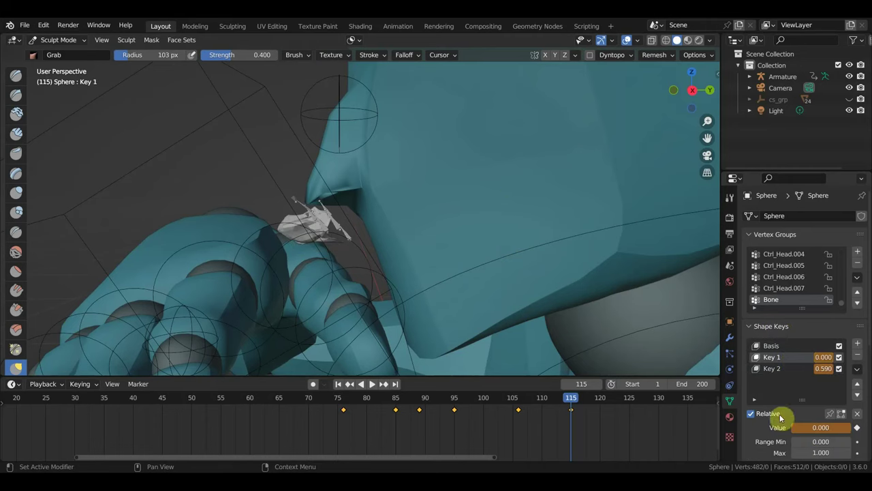
{"action": "middle_click_drag", "start_coordinate": [518, 322], "coordinate": [542, 335]}
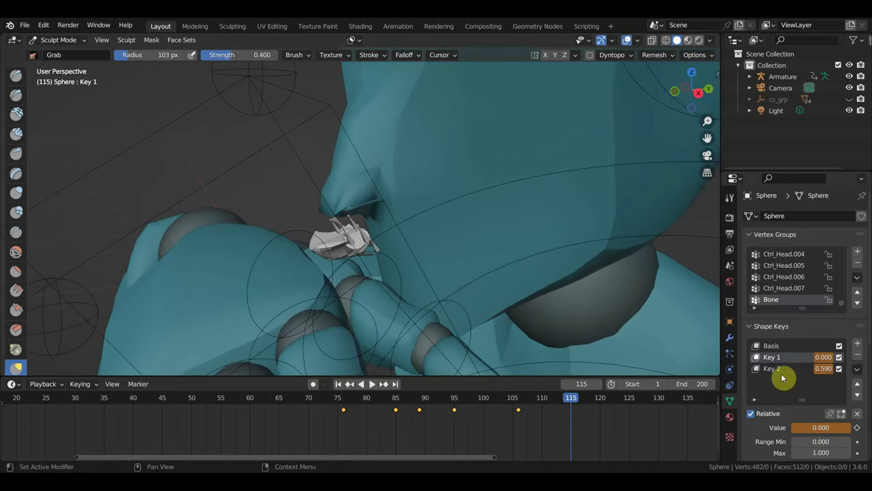
{"action": "left_click", "coordinate": [860, 428]}
{"action": "left_click", "coordinate": [790, 371]}
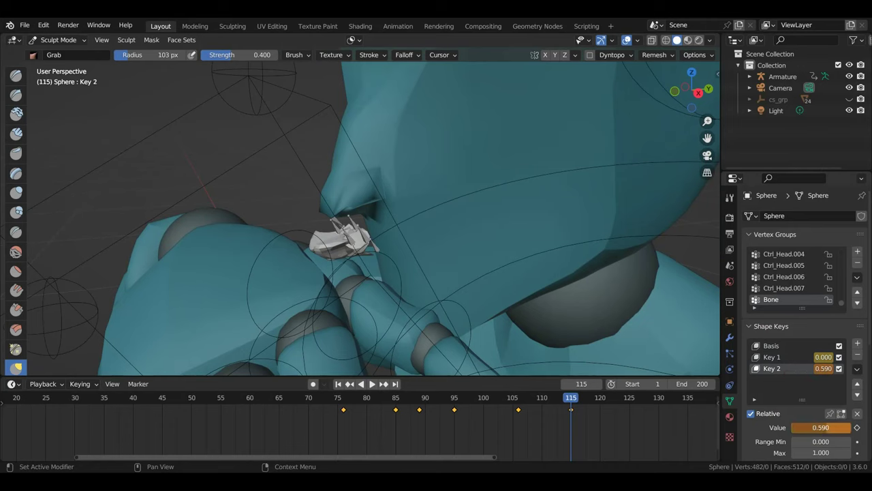
{"action": "left_click", "coordinate": [857, 428]}
Play back, undo the Key 2 and Key 1 values to 0.000, and scrub to review the morph
{"action": "key", "text": "space"}
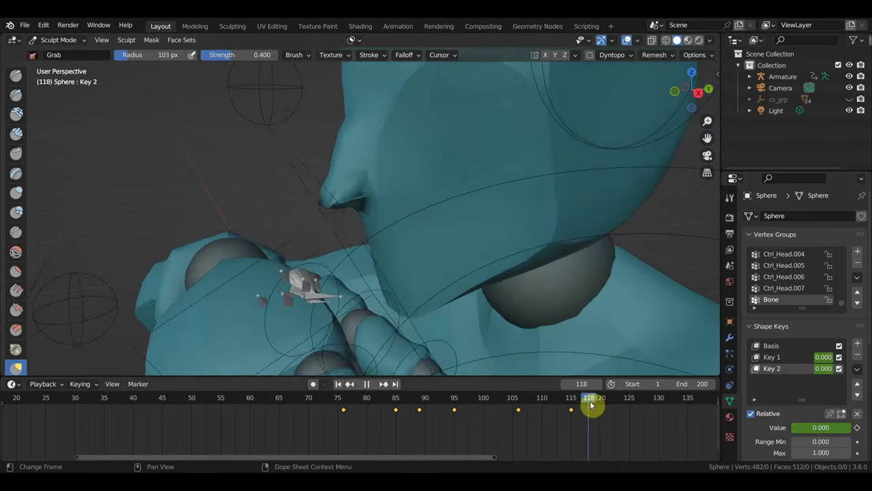
{"action": "key", "text": "space"}
{"action": "mouse_move", "coordinate": [534, 352]}
{"action": "middle_mouse_down"}
{"action": "mouse_move", "coordinate": [563, 359]}
{"action": "mouse_move", "coordinate": [576, 349]}
{"action": "middle_mouse_up"}
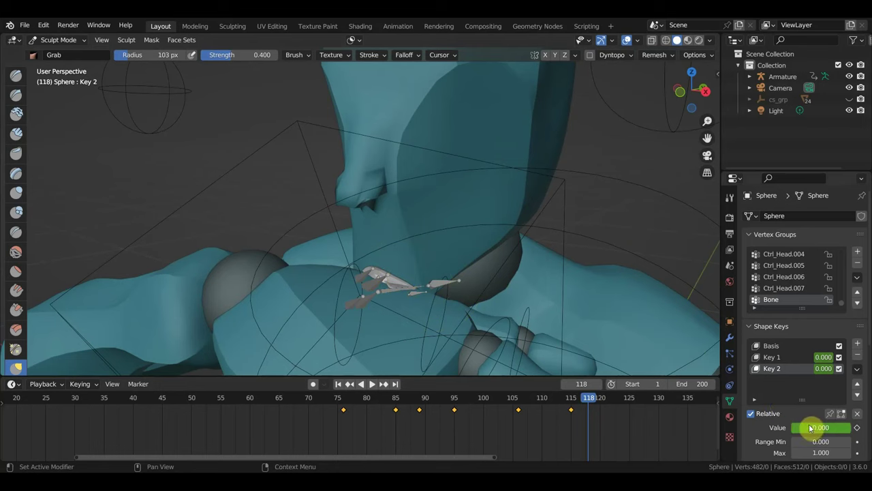
{"action": "key", "text": "ctrl+z"}
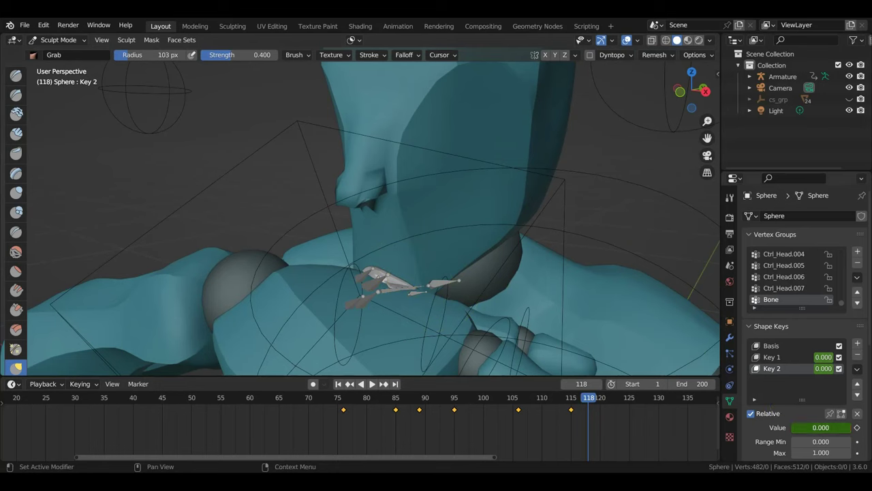
{"action": "left_click", "coordinate": [787, 361]}
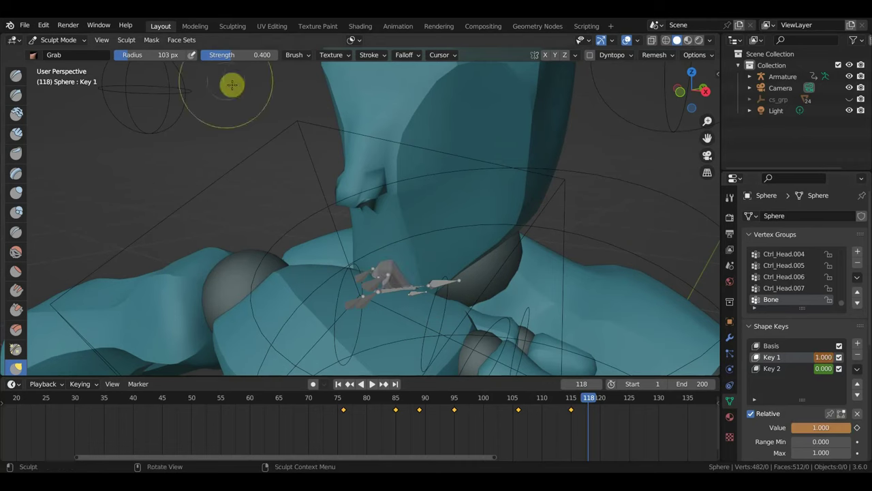
{"action": "key", "text": "ctrl+z"}
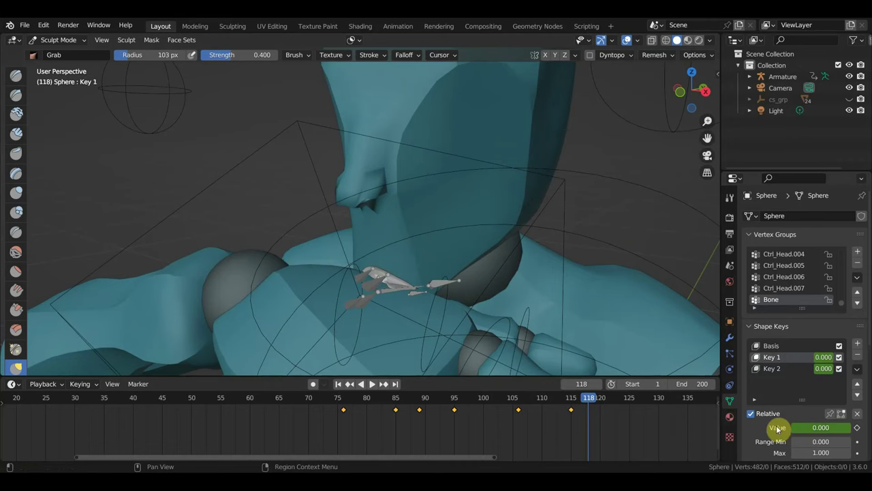
{"action": "left_click_drag", "start_coordinate": [607, 399], "coordinate": [597, 400]}
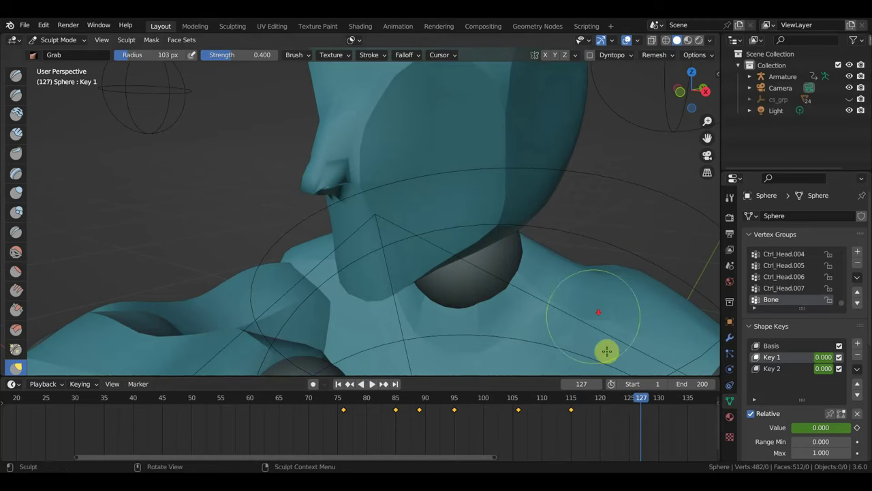
{"action": "scroll", "coordinate": [593, 327], "scroll_direction": "down", "scroll_amount": 4}
{"action": "mouse_move", "coordinate": [577, 298]}
{"action": "middle_mouse_down"}
{"action": "mouse_move", "coordinate": [420, 298]}
{"action": "mouse_move", "coordinate": [545, 279]}
{"action": "middle_mouse_up"}
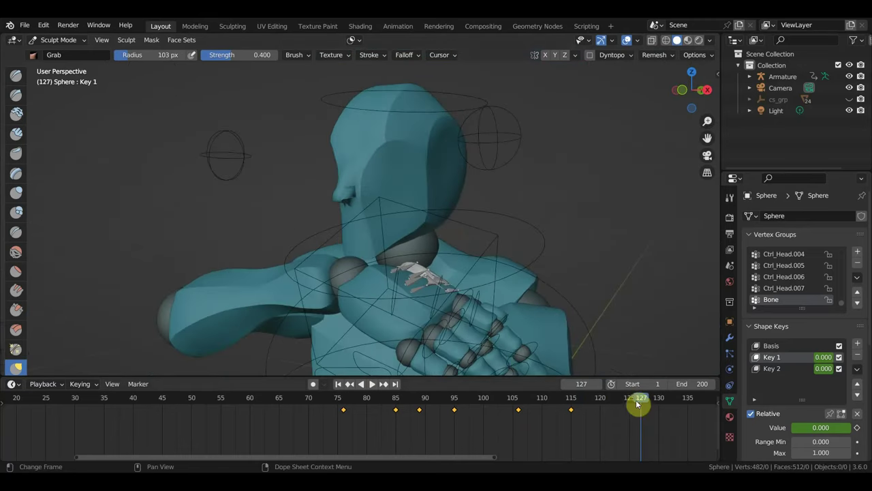
{"action": "mouse_move", "coordinate": [637, 404]}
{"action": "left_mouse_down"}
{"action": "mouse_move", "coordinate": [266, 397]}
{"action": "mouse_move", "coordinate": [535, 412]}
{"action": "left_mouse_up"}
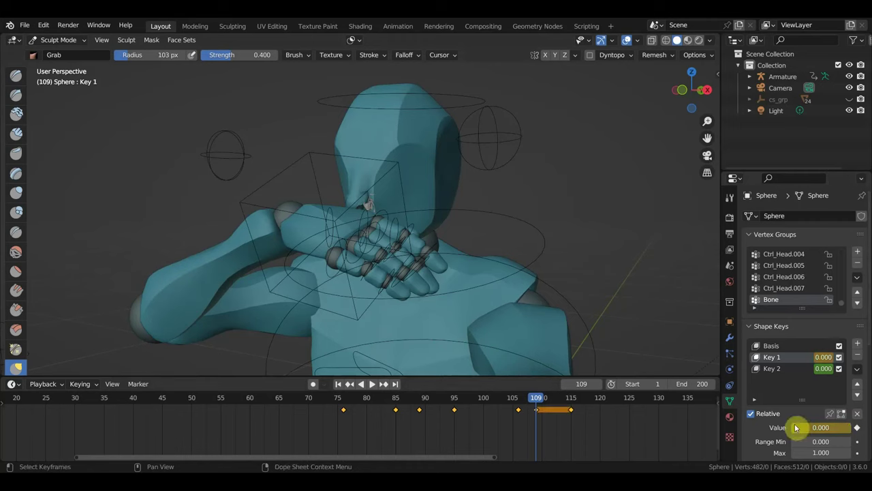
Scrub back to frame 106 and zoom in on the hands against the face
{"action": "left_click_drag", "start_coordinate": [553, 397], "coordinate": [520, 409]}
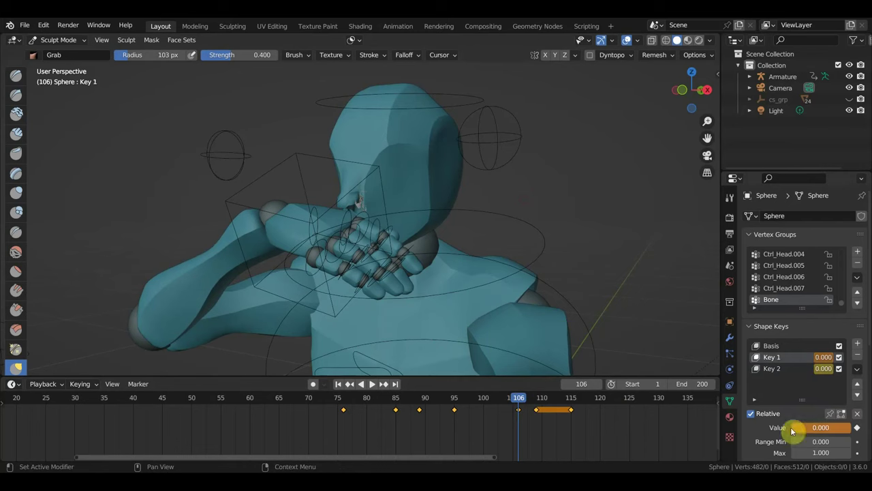
{"action": "scroll", "coordinate": [595, 340], "scroll_direction": "up", "scroll_amount": 3}
{"action": "scroll", "coordinate": [596, 340], "scroll_direction": "up", "scroll_amount": 2}
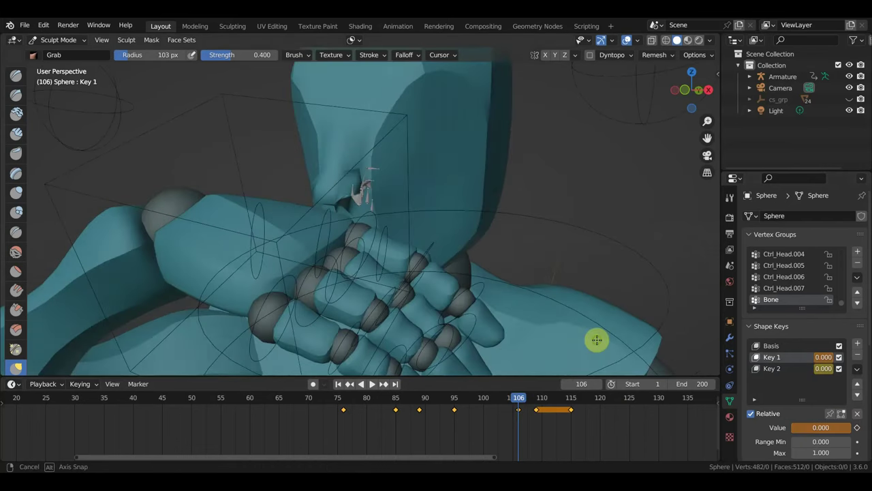
{"action": "mouse_move", "coordinate": [595, 341]}
{"action": "middle_mouse_down"}
{"action": "mouse_move", "coordinate": [623, 328]}
{"action": "mouse_move", "coordinate": [625, 316]}
{"action": "middle_mouse_up"}
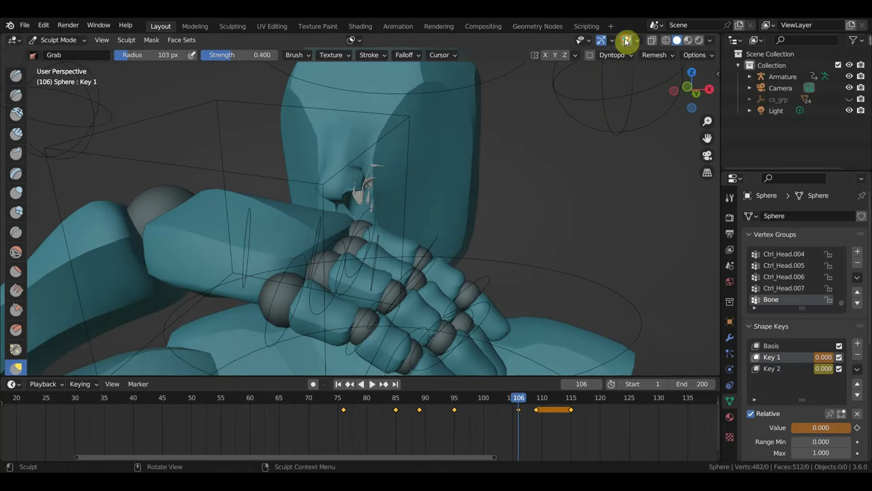
Hide viewport overlays, orbit around the head, and advance the playhead to frame 126
{"action": "left_click", "coordinate": [626, 41]}
{"action": "mouse_move", "coordinate": [604, 185]}
{"action": "middle_mouse_down"}
{"action": "mouse_move", "coordinate": [403, 204]}
{"action": "mouse_move", "coordinate": [370, 185]}
{"action": "mouse_move", "coordinate": [415, 185]}
{"action": "mouse_move", "coordinate": [362, 174]}
{"action": "middle_mouse_up"}
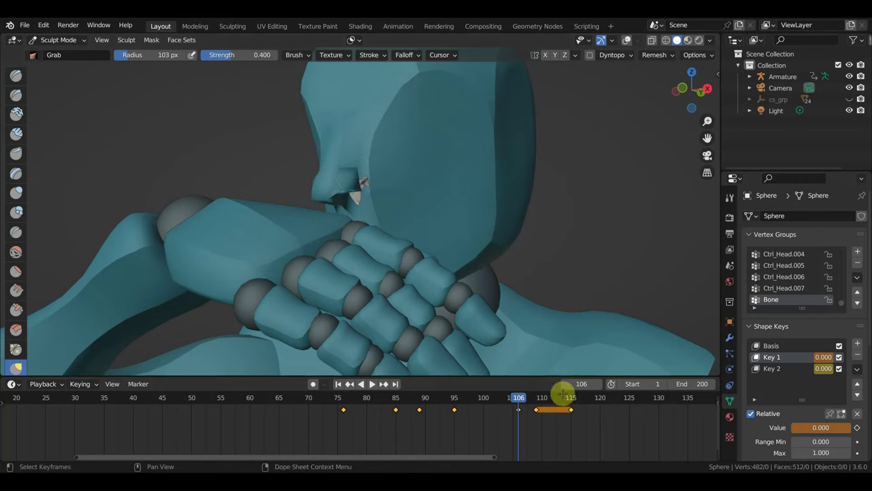
{"action": "mouse_move", "coordinate": [525, 407]}
{"action": "left_mouse_down"}
{"action": "mouse_move", "coordinate": [635, 427]}
{"action": "mouse_move", "coordinate": [241, 425]}
{"action": "mouse_move", "coordinate": [635, 429]}
{"action": "left_mouse_up"}
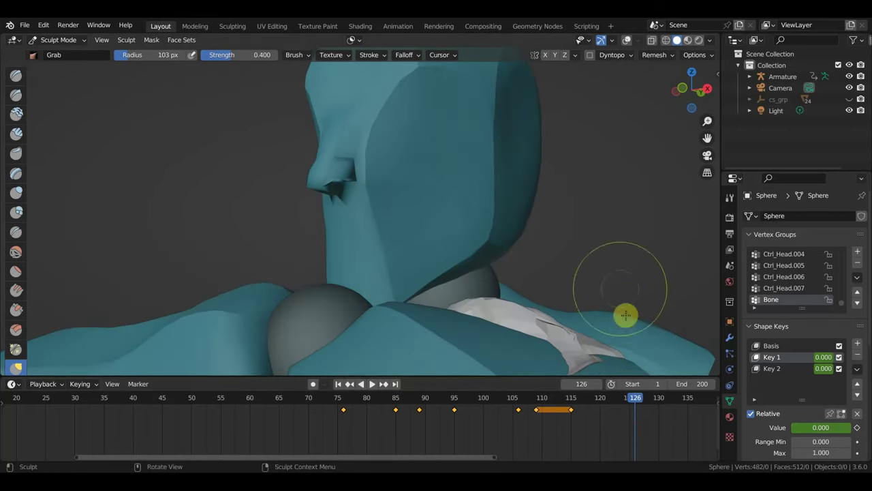
{"action": "middle_click_drag", "start_coordinate": [618, 289], "coordinate": [541, 272]}
Switch the mannequin back to Object Mode and view it from another angle
{"action": "left_click", "coordinate": [59, 41]}
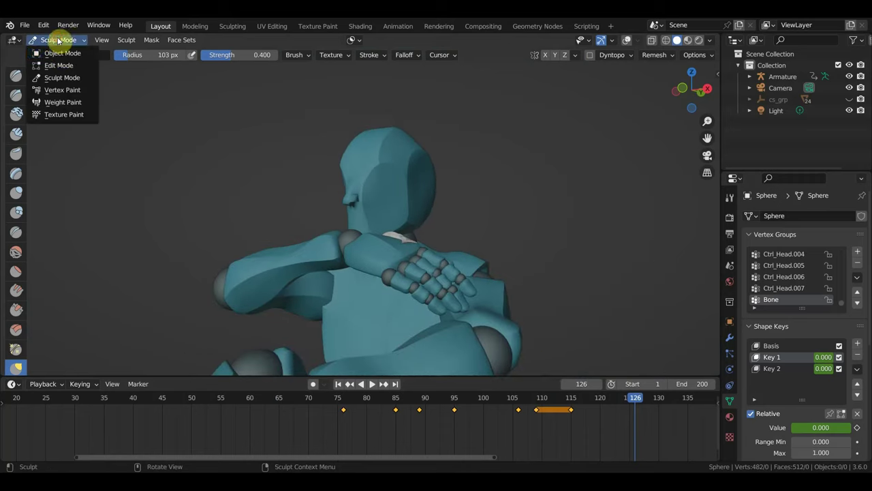
{"action": "left_click", "coordinate": [62, 53]}
{"action": "scroll", "coordinate": [436, 211], "scroll_direction": "down", "scroll_amount": 5}
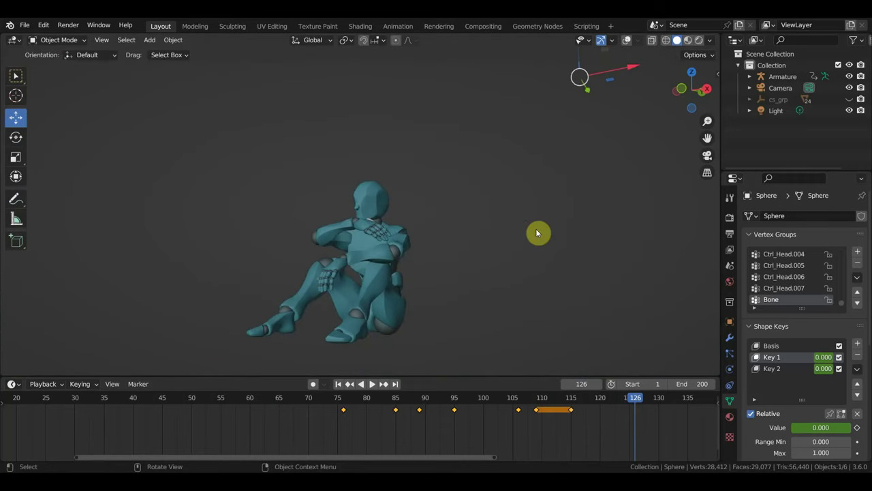
{"action": "middle_click_drag", "start_coordinate": [279, 131], "coordinate": [516, 191]}
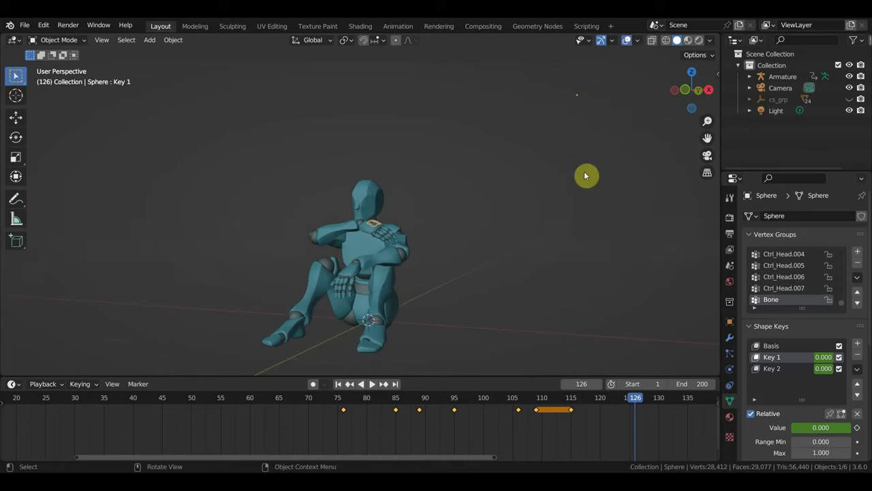
Jump to frame 1, hide overlays, and play the animation
{"action": "scroll", "coordinate": [389, 399], "scroll_direction": "down", "scroll_amount": 2}
{"action": "scroll", "coordinate": [371, 419], "scroll_direction": "down", "scroll_amount": 2}
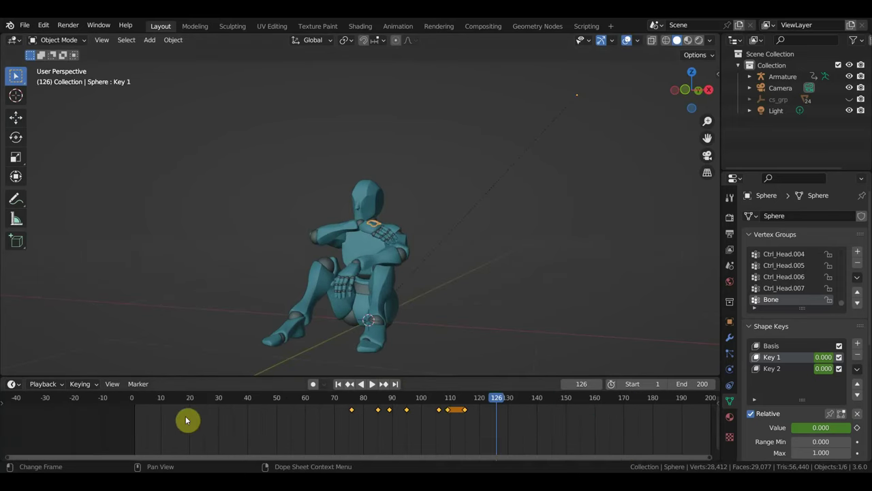
{"action": "left_click", "coordinate": [134, 401]}
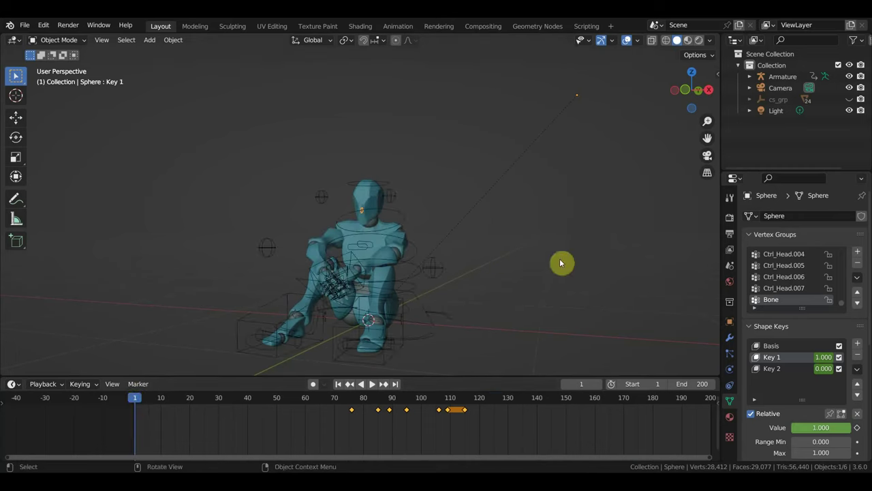
{"action": "left_click", "coordinate": [626, 41]}
{"action": "mouse_move", "coordinate": [636, 68]}
{"action": "middle_mouse_down"}
{"action": "mouse_move", "coordinate": [557, 247]}
{"action": "mouse_move", "coordinate": [674, 242]}
{"action": "mouse_move", "coordinate": [664, 250]}
{"action": "mouse_move", "coordinate": [640, 239]}
{"action": "middle_mouse_up"}
{"action": "key", "text": "space"}
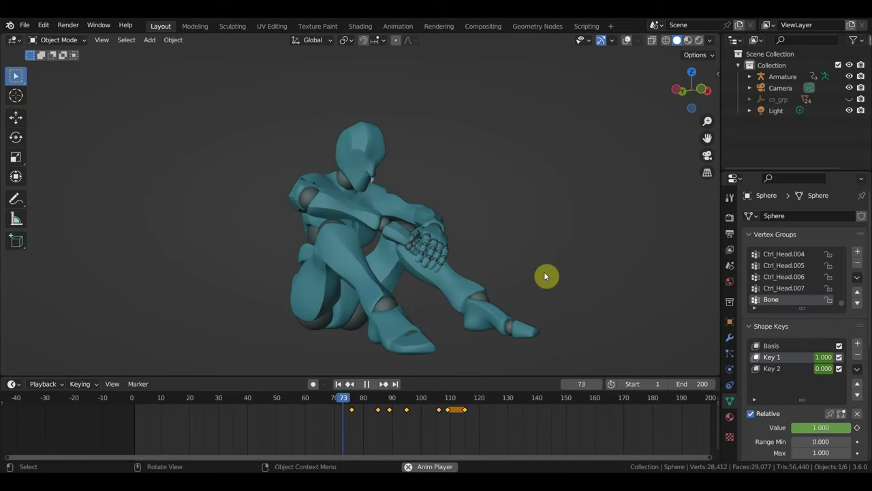
{"action": "middle_click_drag", "start_coordinate": [547, 275], "coordinate": [421, 278]}
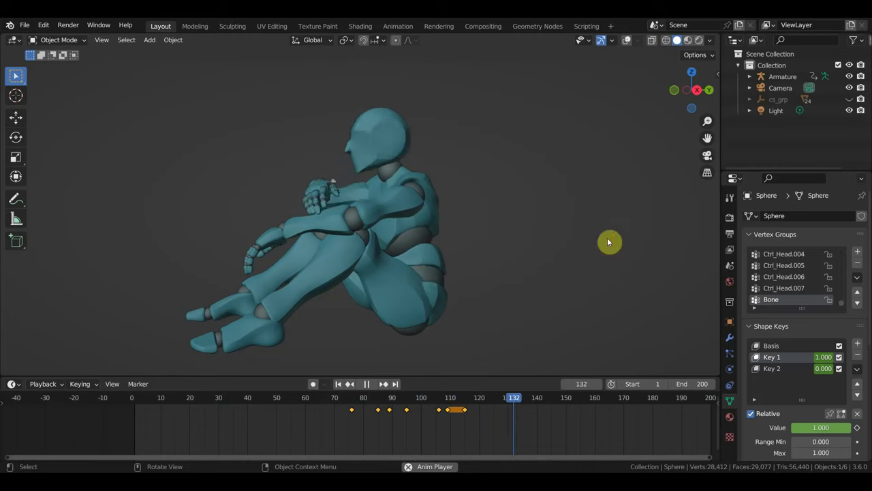
{"action": "scroll", "coordinate": [609, 242], "scroll_direction": "up", "scroll_amount": 2}
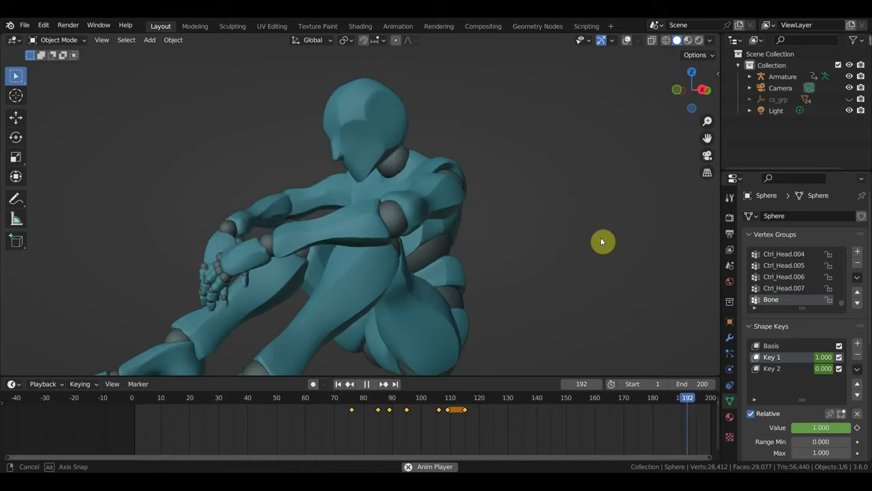
{"action": "middle_click_drag", "start_coordinate": [579, 243], "coordinate": [534, 284]}
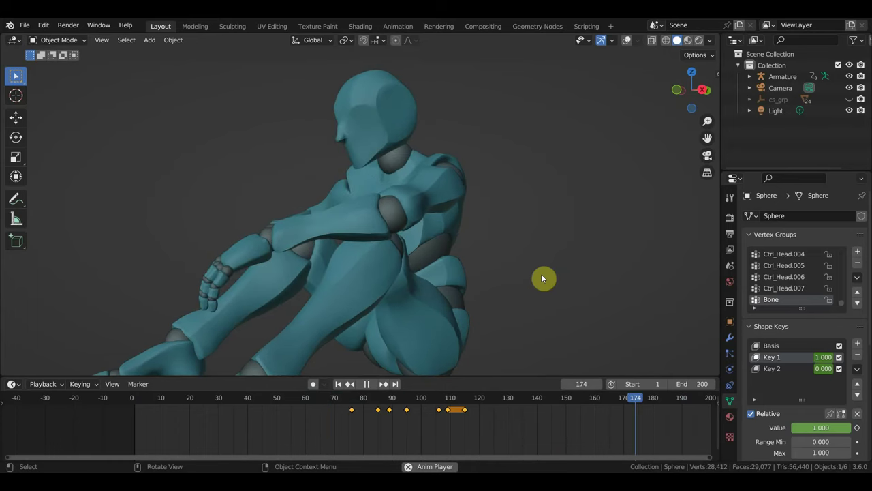
{"action": "scroll", "coordinate": [574, 267], "scroll_direction": "down", "scroll_amount": 2}
{"action": "scroll", "coordinate": [574, 266], "scroll_direction": "down", "scroll_amount": 2}
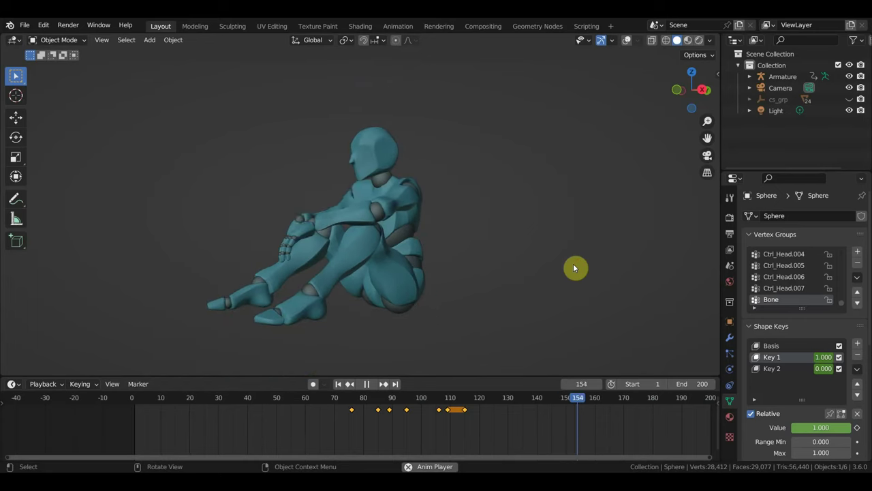
{"action": "middle_click_drag", "start_coordinate": [566, 272], "coordinate": [54, 276]}
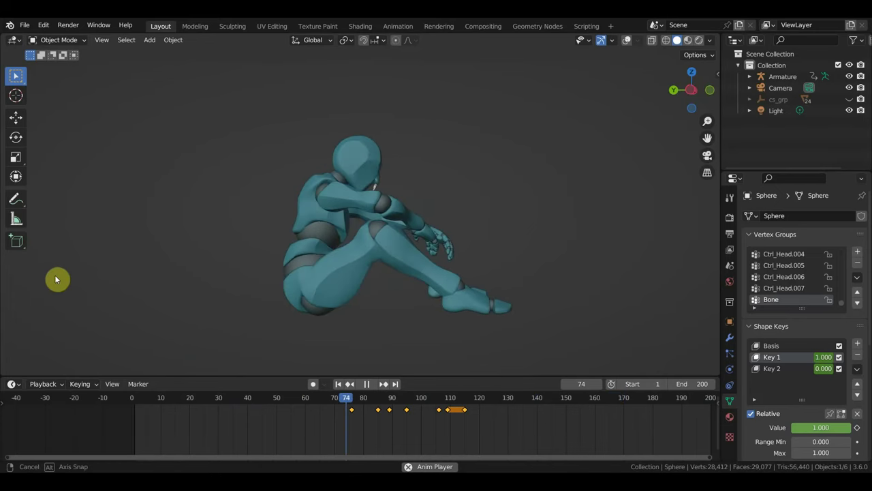
{"action": "scroll", "coordinate": [361, 246], "scroll_direction": "up", "scroll_amount": 4}
{"action": "scroll", "coordinate": [377, 238], "scroll_direction": "down", "scroll_amount": 2}
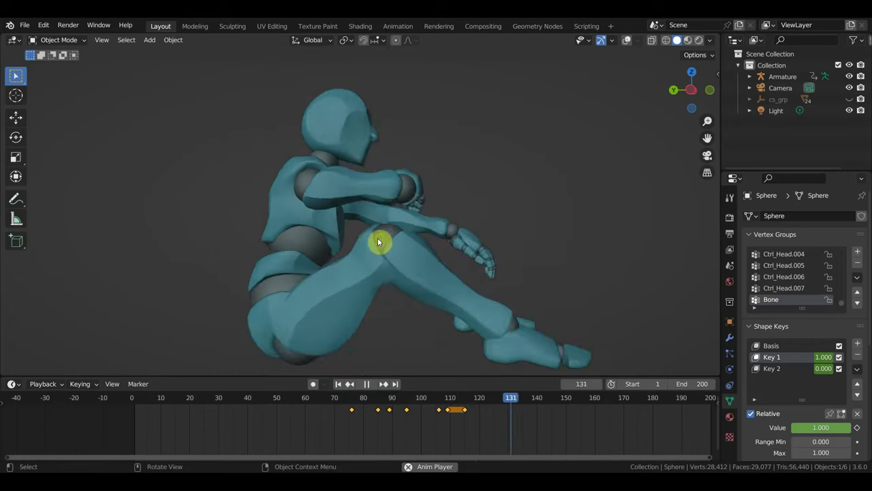
{"action": "scroll", "coordinate": [402, 235], "scroll_direction": "down", "scroll_amount": 1}
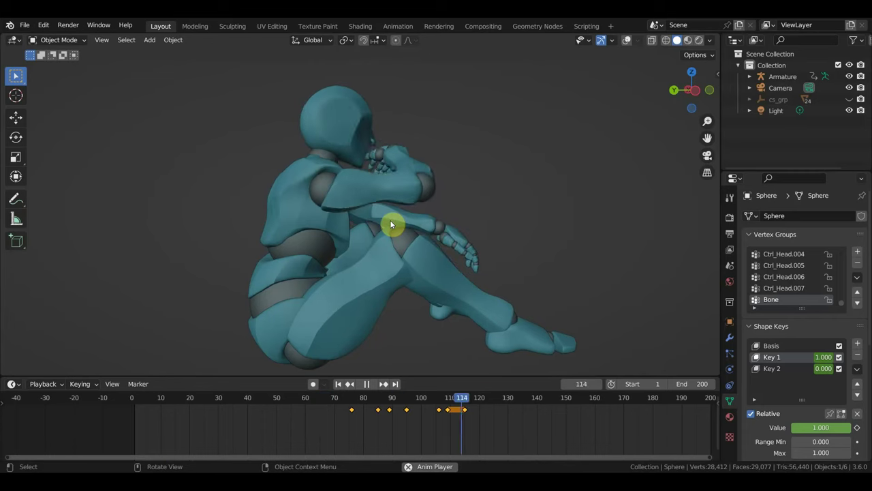
{"action": "middle_click_drag", "start_coordinate": [403, 244], "coordinate": [117, 247]}
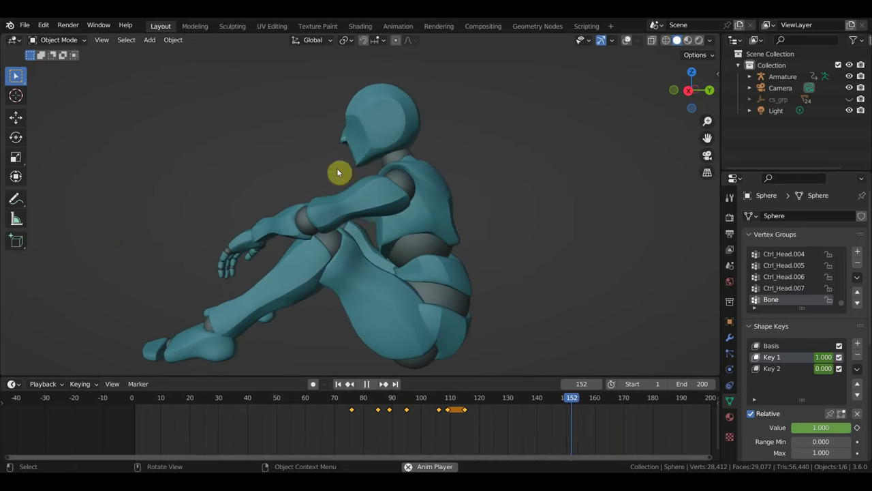
{"action": "scroll", "coordinate": [345, 148], "scroll_direction": "up", "scroll_amount": 2}
{"action": "middle_click_drag", "start_coordinate": [345, 147], "coordinate": [428, 141]}
{"action": "scroll", "coordinate": [386, 224], "scroll_direction": "down", "scroll_amount": 2}
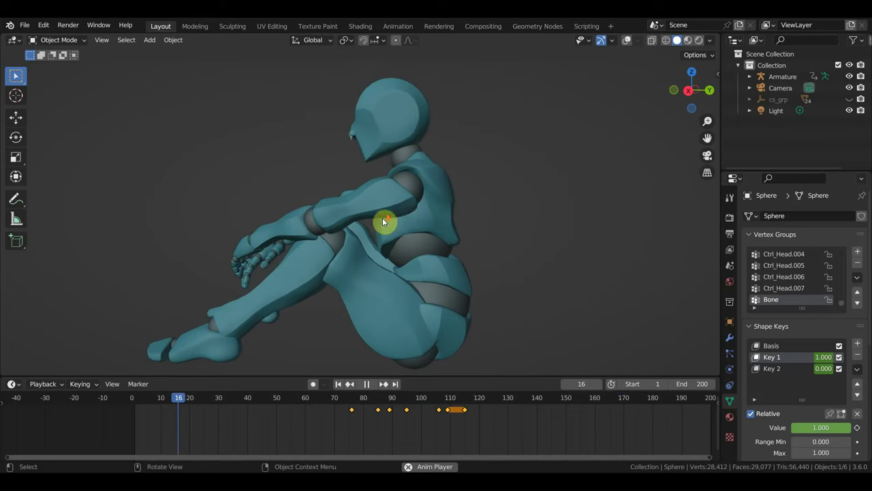
{"action": "middle_click_drag", "start_coordinate": [408, 211], "coordinate": [416, 211]}
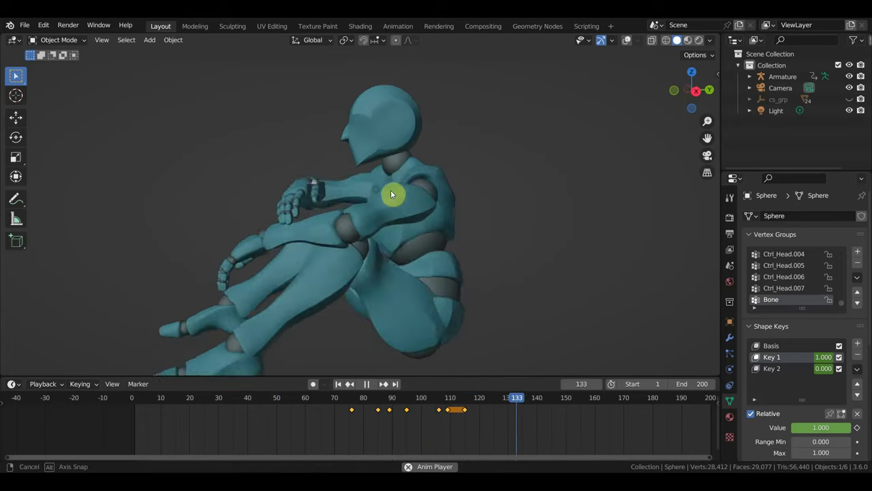
{"action": "middle_click_drag", "start_coordinate": [407, 189], "coordinate": [428, 199]}
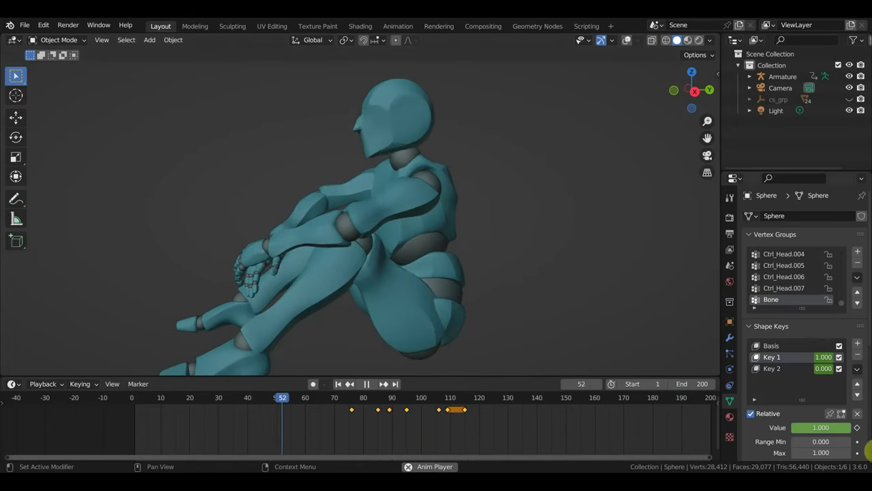
{"action": "scroll", "coordinate": [529, 284], "scroll_direction": "down", "scroll_amount": 2}
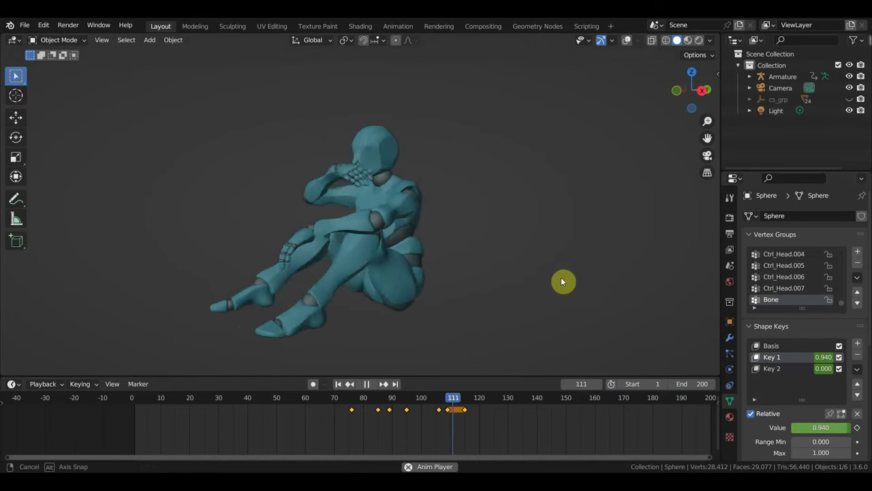
Orbit around the seated mannequin during playback and after it halts at frame 49
{"action": "mouse_move", "coordinate": [532, 275]}
{"action": "middle_mouse_down"}
{"action": "mouse_move", "coordinate": [646, 281]}
{"action": "mouse_move", "coordinate": [542, 278]}
{"action": "middle_mouse_up"}
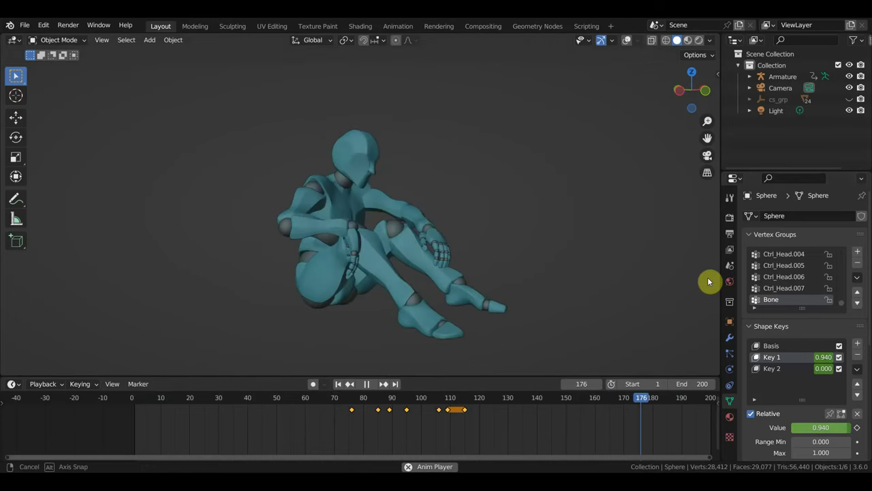
{"action": "scroll", "coordinate": [540, 276], "scroll_direction": "up", "scroll_amount": 2}
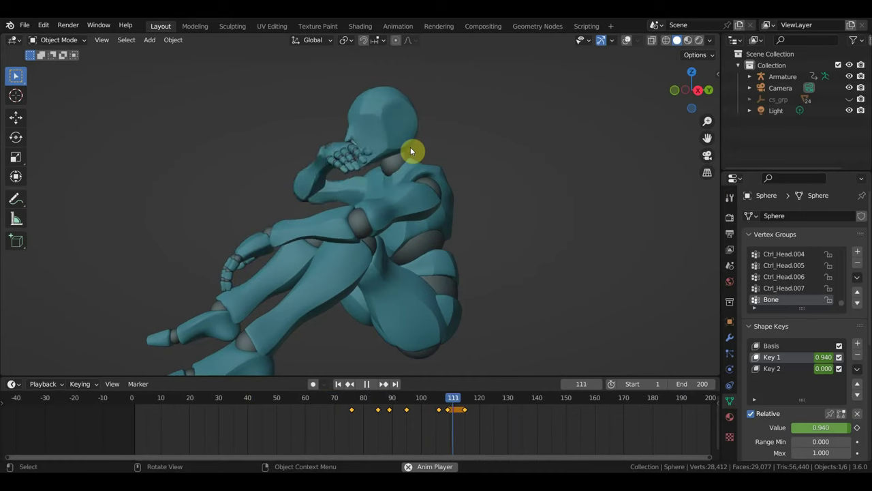
{"action": "middle_click_drag", "start_coordinate": [411, 147], "coordinate": [428, 173]}
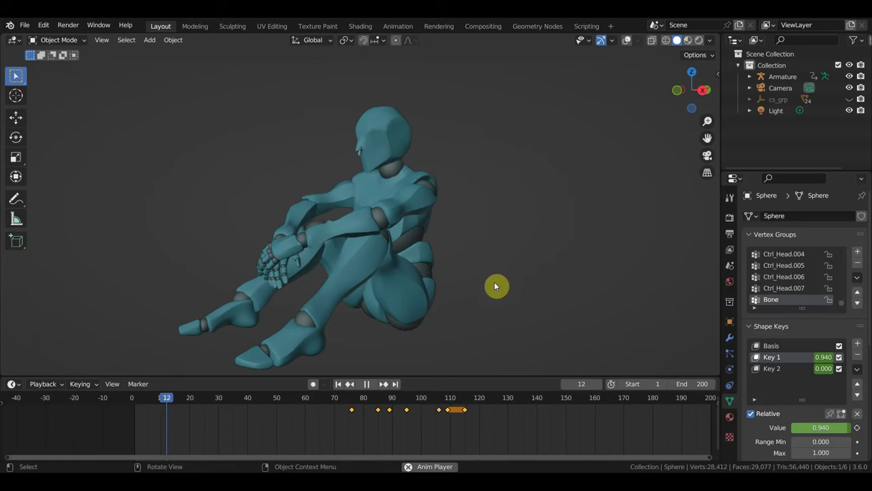
{"action": "mouse_move", "coordinate": [478, 309]}
{"action": "middle_mouse_down"}
{"action": "mouse_move", "coordinate": [515, 293]}
{"action": "mouse_move", "coordinate": [656, 300]}
{"action": "mouse_move", "coordinate": [430, 294]}
{"action": "mouse_move", "coordinate": [500, 294]}
{"action": "middle_mouse_up"}
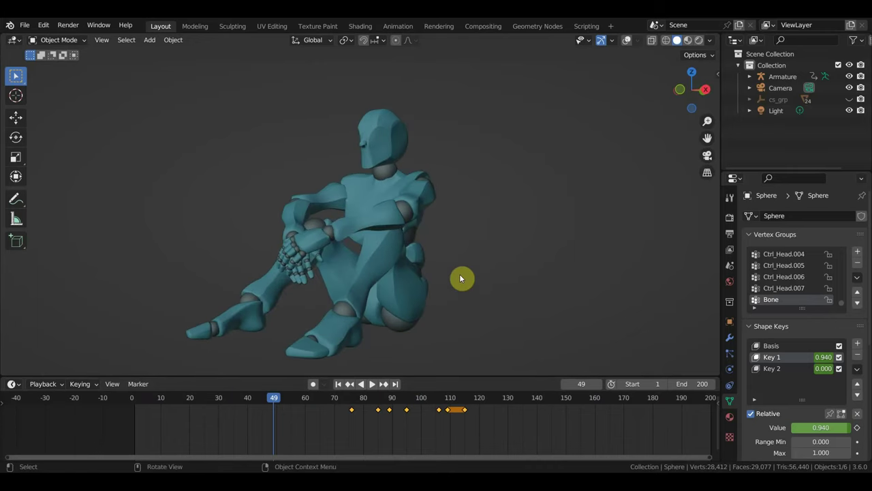
{"action": "scroll", "coordinate": [440, 280], "scroll_direction": "up", "scroll_amount": 2}
{"action": "scroll", "coordinate": [439, 281], "scroll_direction": "down", "scroll_amount": 3}
{"action": "mouse_move", "coordinate": [439, 281]}
{"action": "middle_mouse_down"}
{"action": "mouse_move", "coordinate": [419, 290]}
{"action": "mouse_move", "coordinate": [547, 290]}
{"action": "mouse_move", "coordinate": [407, 293]}
{"action": "middle_mouse_up"}
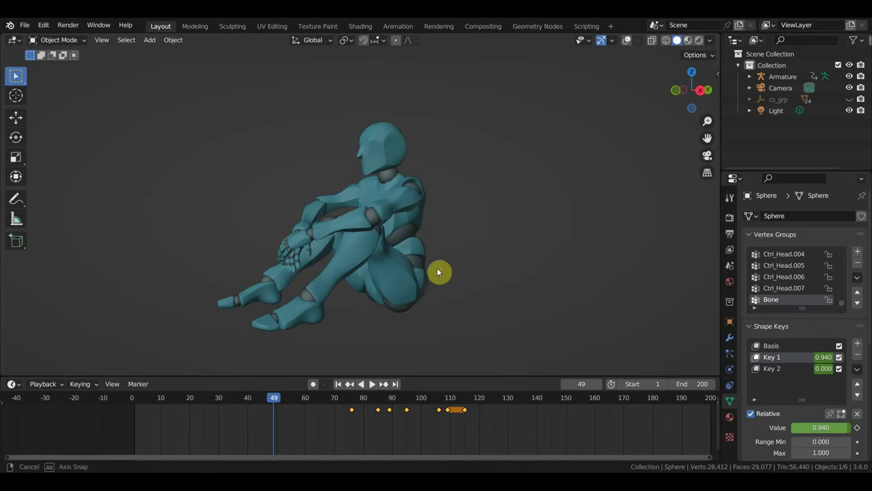
{"action": "middle_click_drag", "start_coordinate": [437, 267], "coordinate": [455, 268]}
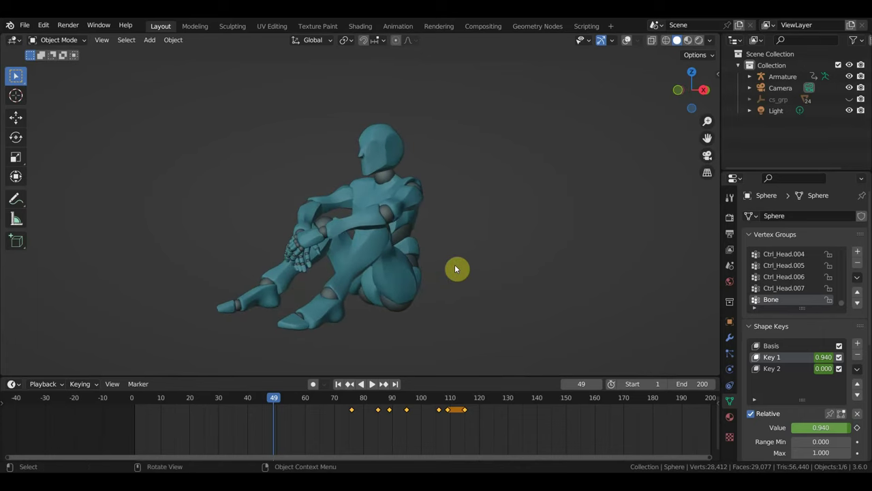